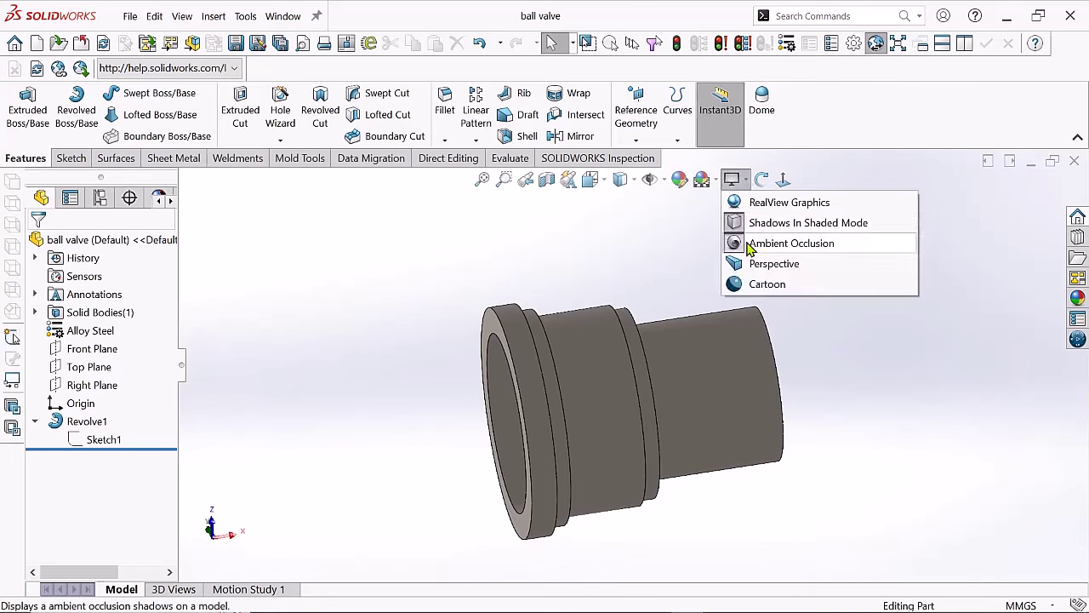
- Start a Front Plane sketch with a horizontal centreline from the origin to the part's right edge
{"action": "middle_click_drag", "start_coordinate": [750, 247], "coordinate": [649, 502]}
{"action": "left_click", "coordinate": [92, 349]}
{"action": "left_click", "coordinate": [115, 92]}
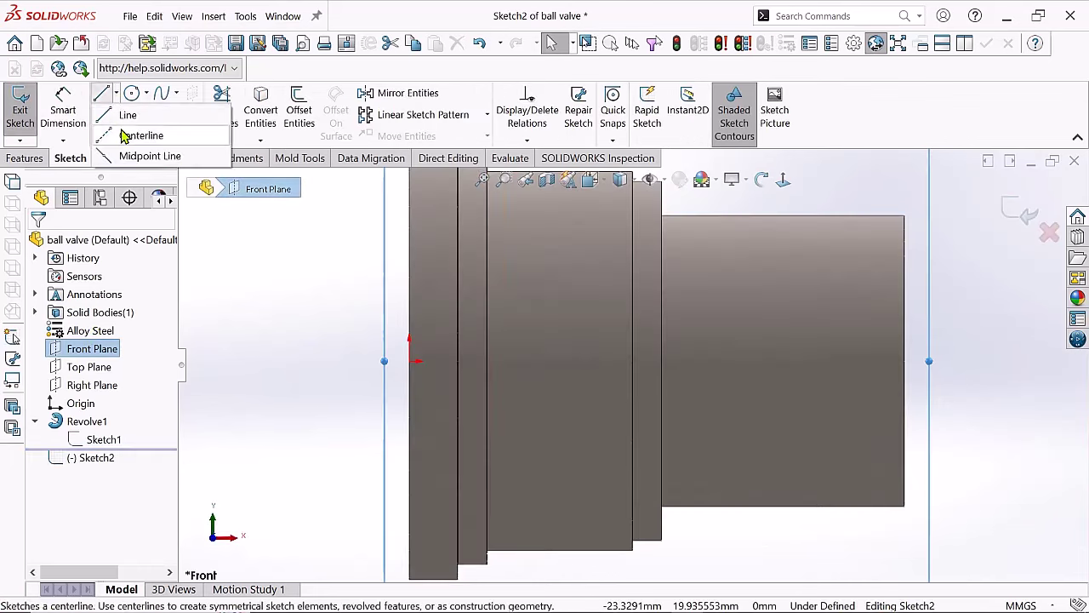
{"action": "left_click", "coordinate": [144, 133]}
{"action": "scroll", "coordinate": [909, 366], "scroll_direction": "up", "scroll_amount": 2}
{"action": "right_click", "coordinate": [306, 312]}
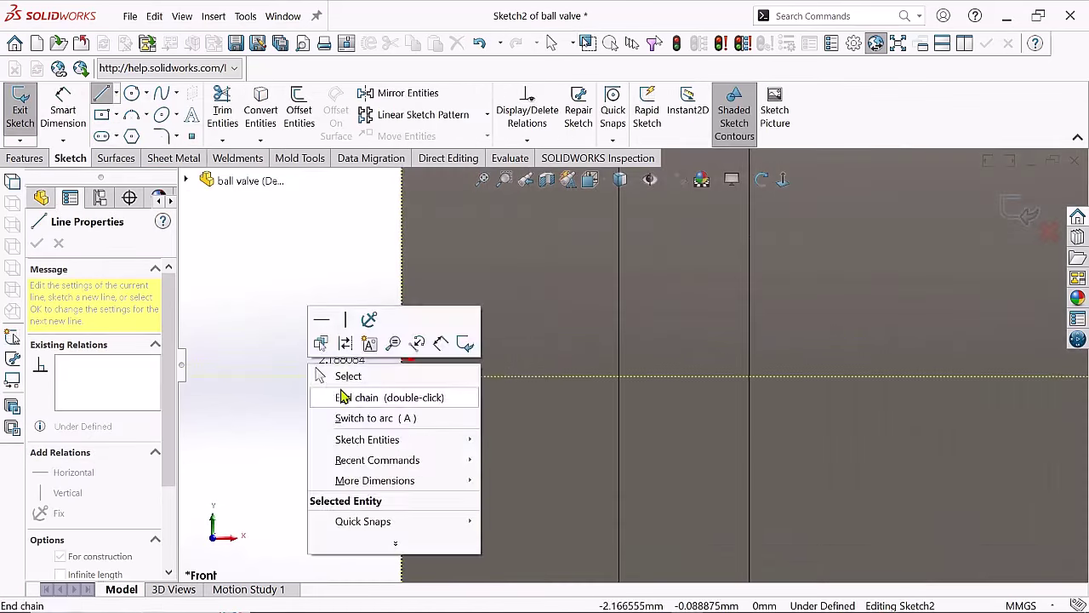
{"action": "left_click", "coordinate": [377, 326]}
{"action": "left_click", "coordinate": [420, 356]}
{"action": "scroll", "coordinate": [870, 377], "scroll_direction": "down", "scroll_amount": 3}
{"action": "scroll", "coordinate": [860, 360], "scroll_direction": "up", "scroll_amount": 1}
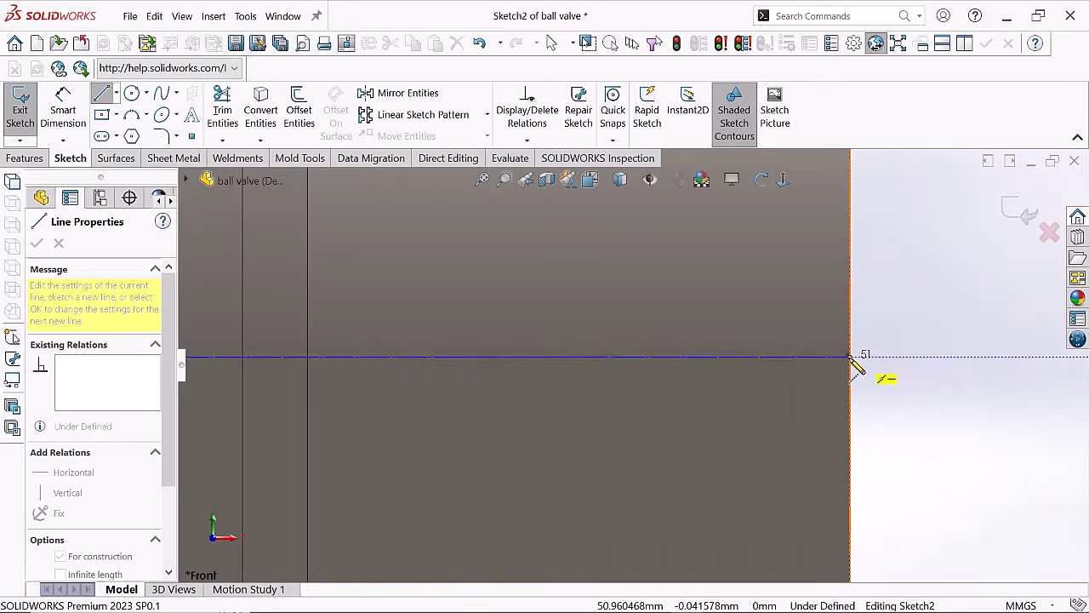
{"action": "left_click", "coordinate": [861, 360]}
{"action": "key", "text": "Escape"}
{"action": "scroll", "coordinate": [487, 403], "scroll_direction": "down", "scroll_amount": 1}
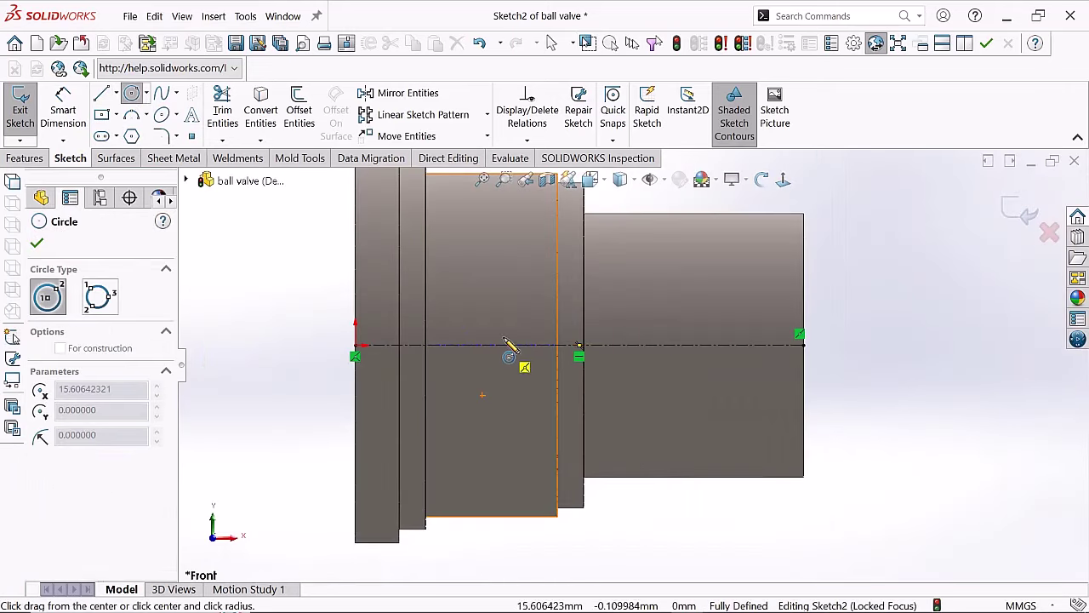
- Draw a circle centred on the centreline and dimension its diameter at 13 mm
{"action": "left_click_drag", "start_coordinate": [508, 344], "coordinate": [576, 345]}
{"action": "right_click", "coordinate": [554, 255]}
{"action": "left_click", "coordinate": [564, 324]}
{"action": "left_click", "coordinate": [509, 349]}
{"action": "left_click", "coordinate": [523, 280]}
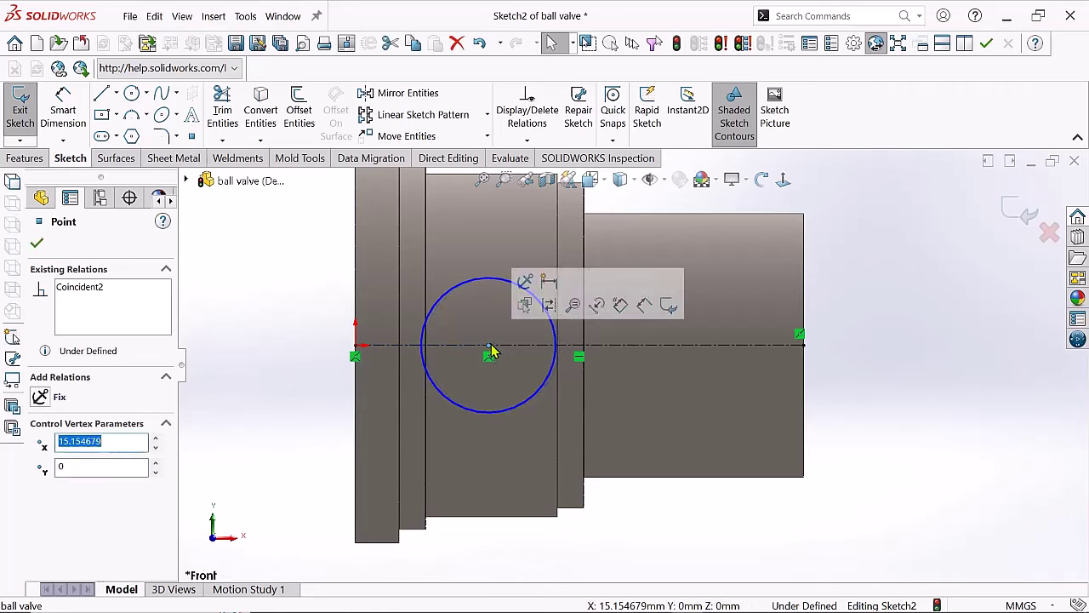
{"action": "left_click", "coordinate": [534, 299]}
{"action": "left_click", "coordinate": [630, 223]}
{"action": "type", "text": "13"}
{"action": "key", "text": "Return"}
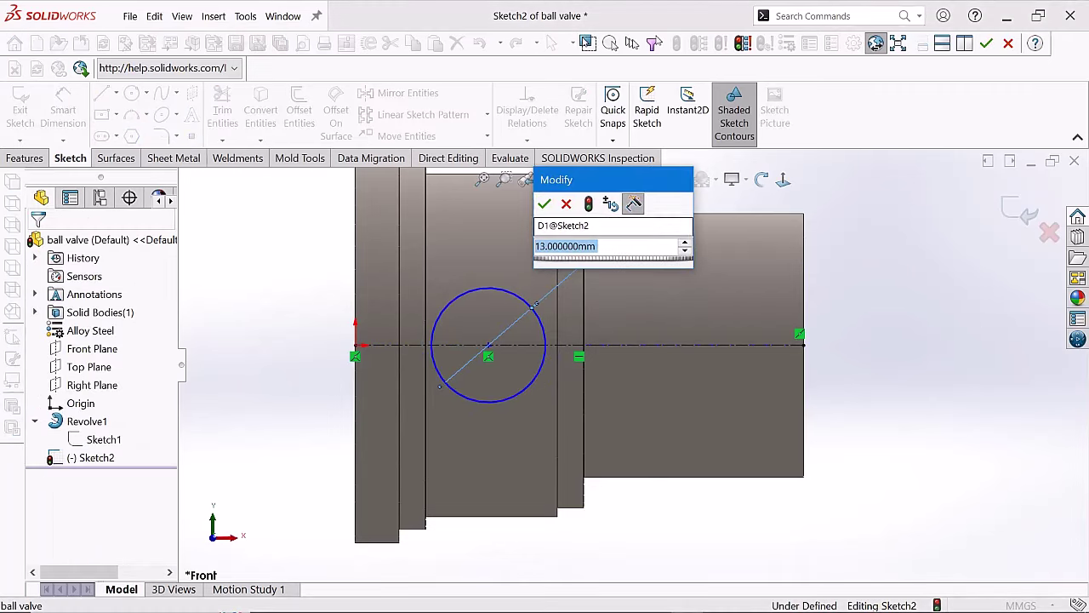
- Replace the 13 mm diameter dimension with a 15 mm diameter
{"action": "left_click", "coordinate": [783, 182]}
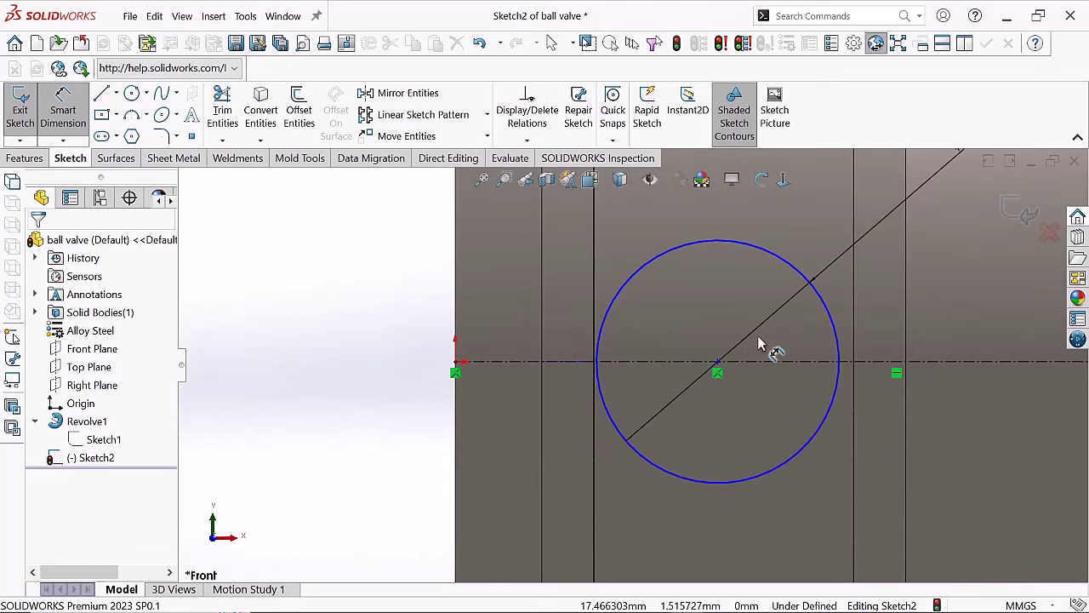
{"action": "left_click", "coordinate": [854, 285]}
{"action": "type", "text": "15"}
{"action": "key", "text": "Return"}
{"action": "key", "text": "Escape"}
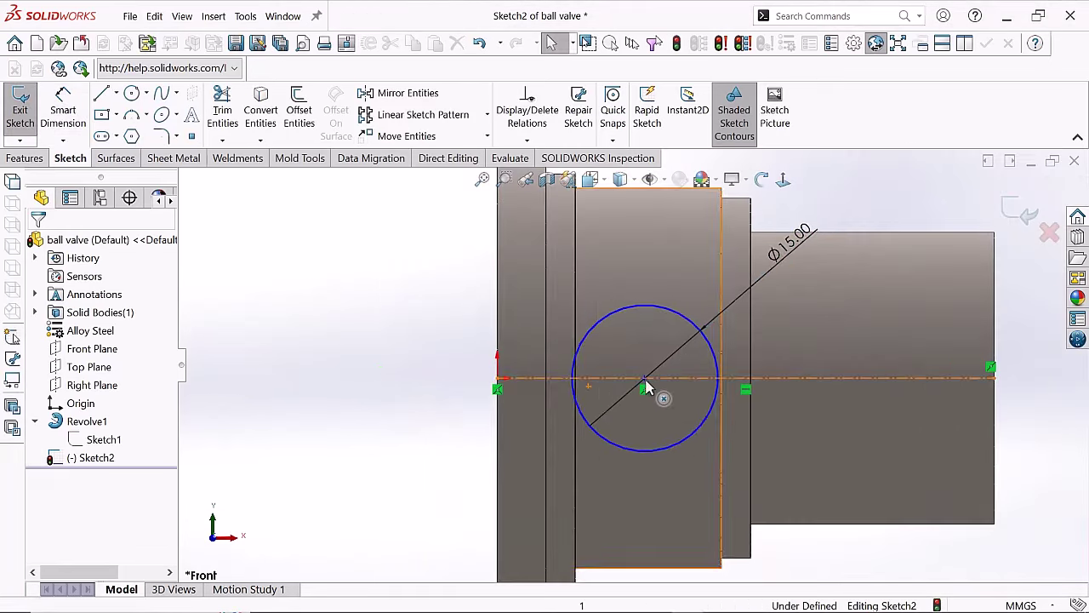
- Draw a small rectangle at the part's left end with a 3 mm height
{"action": "scroll", "coordinate": [492, 518], "scroll_direction": "down", "scroll_amount": 2}
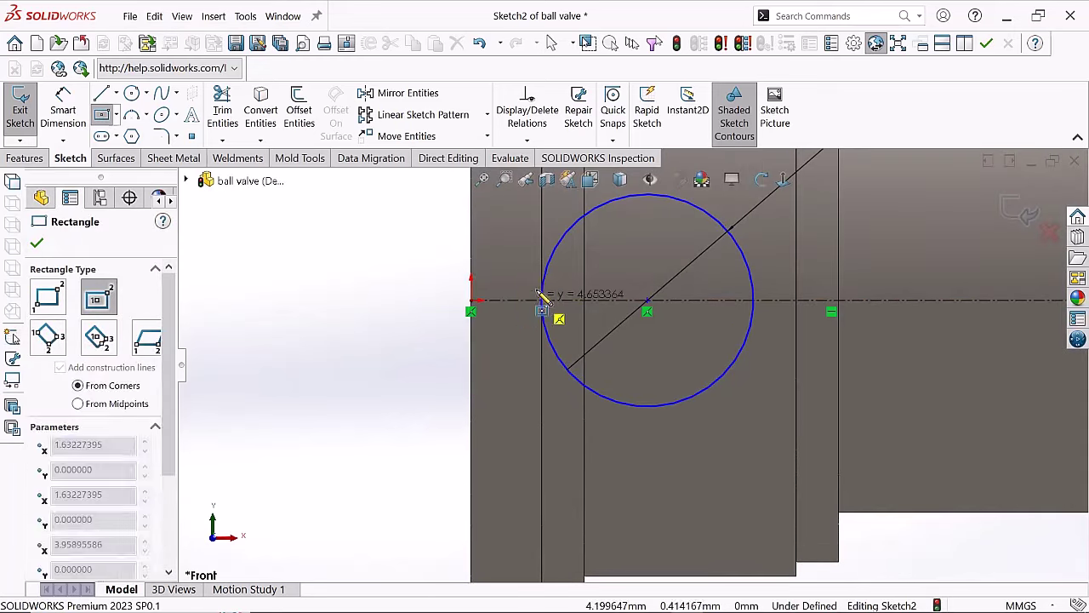
{"action": "left_click_drag", "start_coordinate": [445, 284], "coordinate": [522, 316]}
{"action": "right_click", "coordinate": [562, 287]}
{"action": "left_click", "coordinate": [576, 292]}
{"action": "left_click", "coordinate": [392, 323]}
{"action": "type", "text": "3"}
{"action": "key", "text": "Return"}
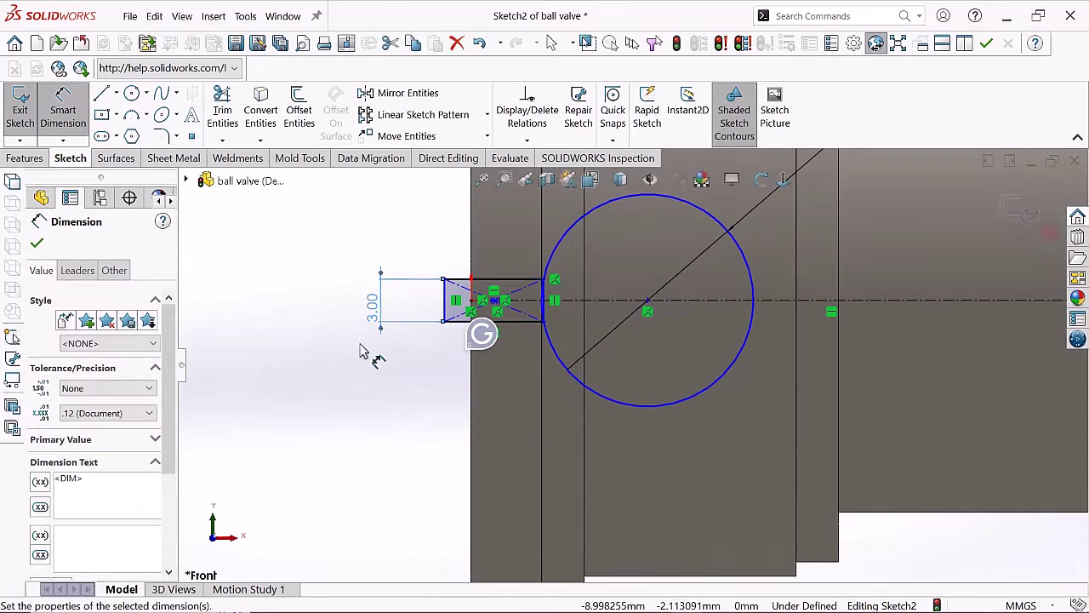
- Align the rectangle's left side with the part's end and set its length to 6 mm
{"action": "right_click", "coordinate": [253, 266]}
{"action": "scroll", "coordinate": [610, 378], "scroll_direction": "down", "scroll_amount": 4}
{"action": "scroll", "coordinate": [610, 378], "scroll_direction": "up", "scroll_amount": 4}
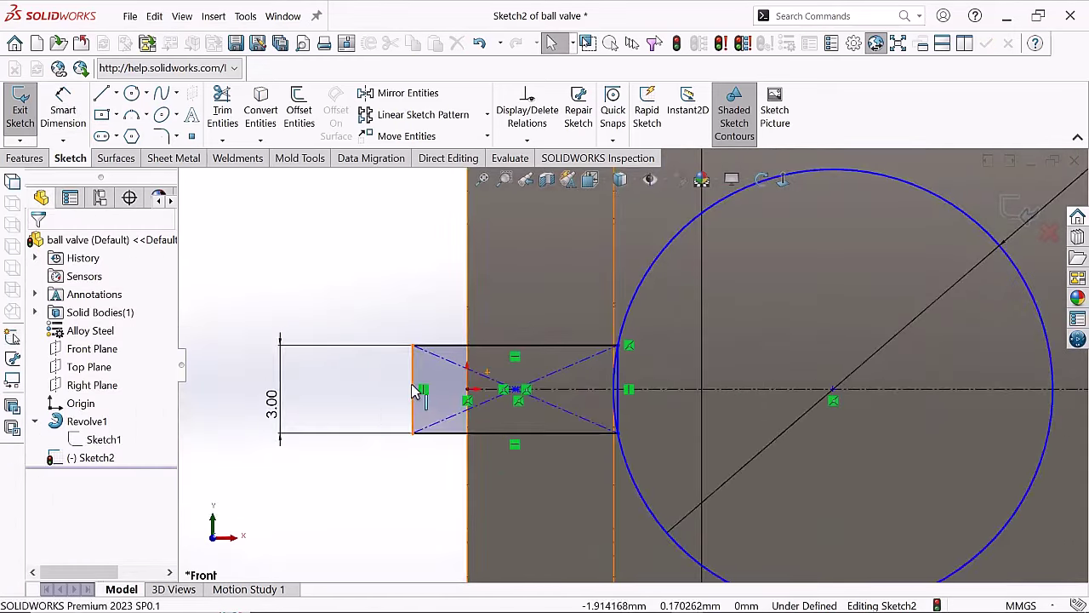
{"action": "left_click", "coordinate": [510, 392]}
{"action": "scroll", "coordinate": [491, 330], "scroll_direction": "down", "scroll_amount": 3}
{"action": "left_click", "coordinate": [491, 330]}
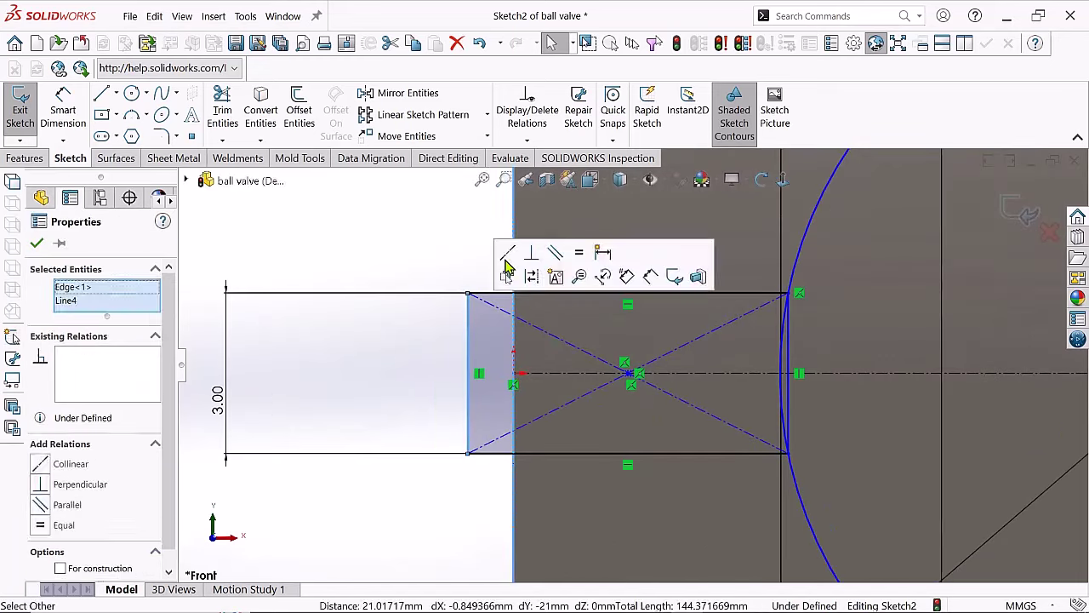
{"action": "scroll", "coordinate": [695, 358], "scroll_direction": "up", "scroll_amount": 2}
{"action": "scroll", "coordinate": [664, 408], "scroll_direction": "up", "scroll_amount": 1}
{"action": "key", "text": "d"}
{"action": "left_click", "coordinate": [639, 420]}
{"action": "left_click", "coordinate": [601, 508]}
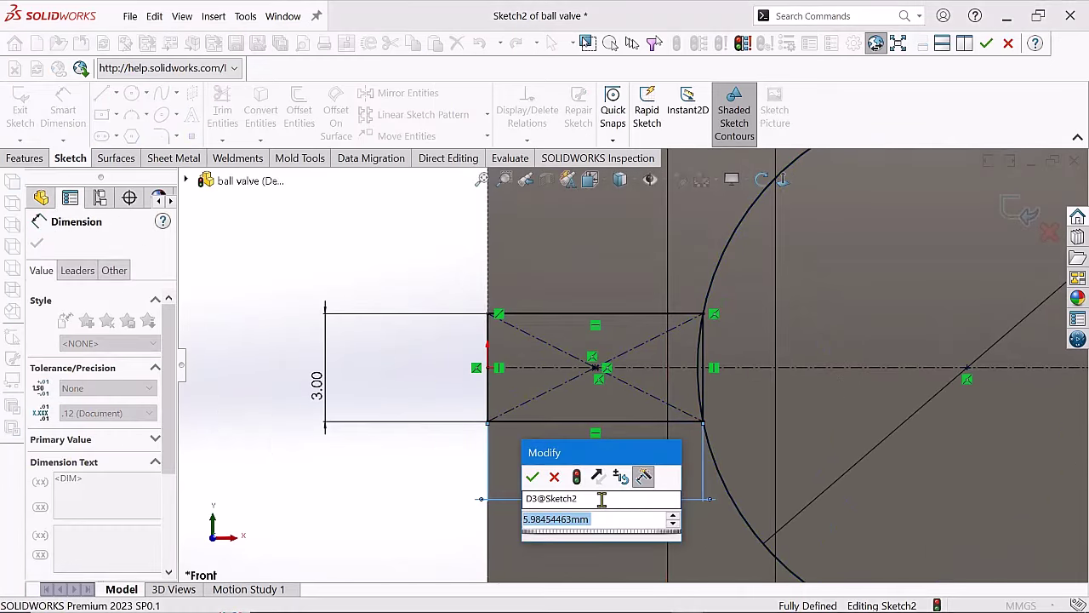
{"action": "type", "text": "6"}
{"action": "key", "text": "Return"}
- Trim the overlapping lines between slot and circle into a single keyhole outline
{"action": "right_click", "coordinate": [404, 438]}
{"action": "key", "text": "t"}
{"action": "scroll", "coordinate": [620, 366], "scroll_direction": "down", "scroll_amount": 2}
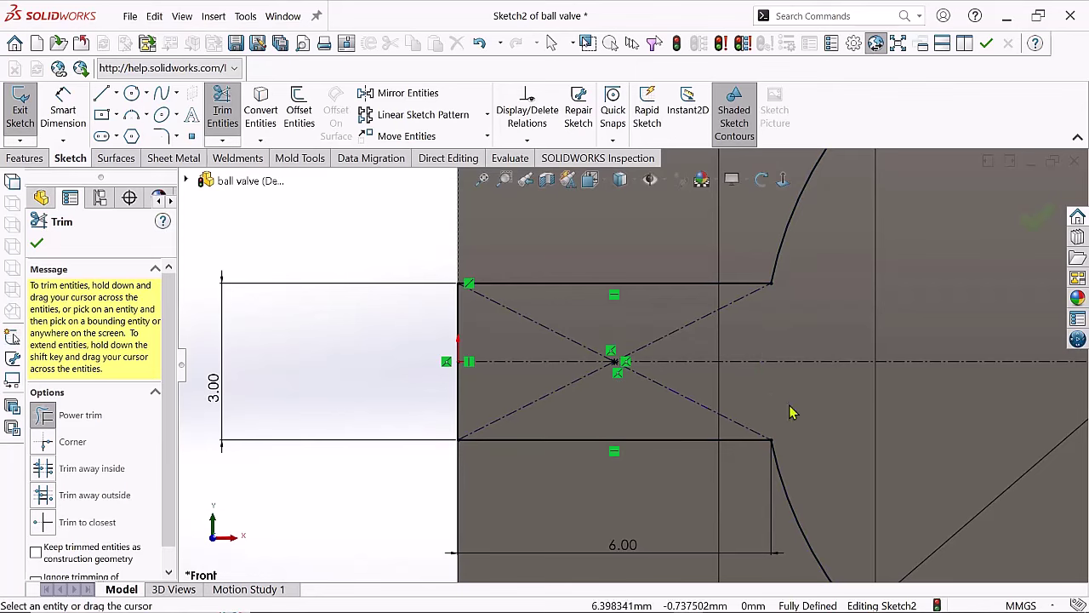
{"action": "scroll", "coordinate": [790, 413], "scroll_direction": "up", "scroll_amount": 3}
{"action": "left_click_drag", "start_coordinate": [669, 389], "coordinate": [656, 398]}
{"action": "scroll", "coordinate": [690, 357], "scroll_direction": "down", "scroll_amount": 2}
{"action": "left_click", "coordinate": [630, 359]}
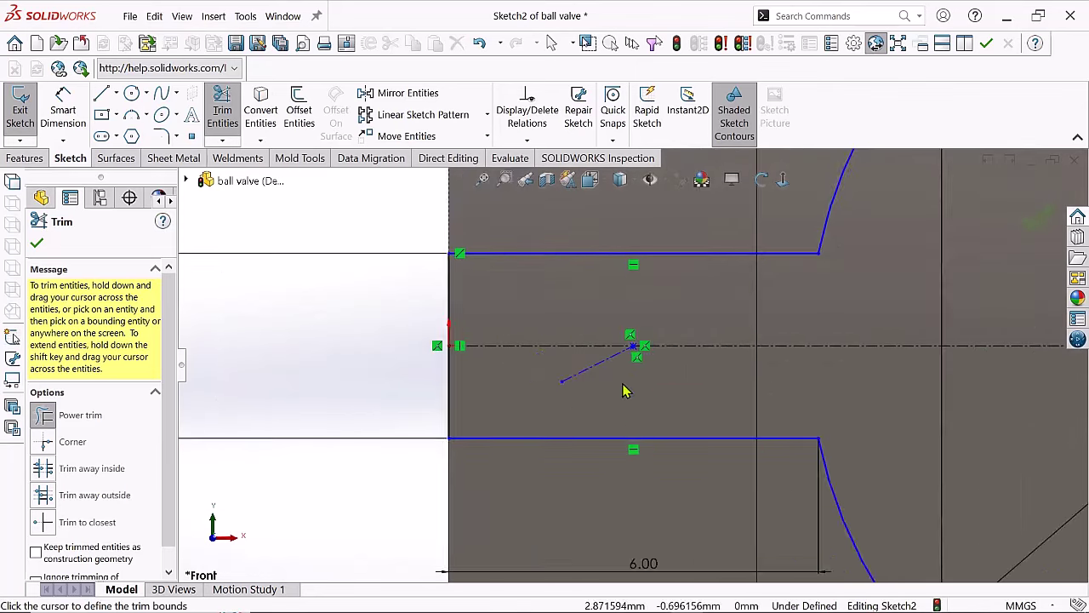
{"action": "scroll", "coordinate": [630, 359], "scroll_direction": "up", "scroll_amount": 2}
{"action": "key", "text": "Escape"}
{"action": "scroll", "coordinate": [593, 340], "scroll_direction": "down", "scroll_amount": 2}
- Orbit into a 3D view, then turn the view normal to the sketch
{"action": "left_click", "coordinate": [594, 339]}
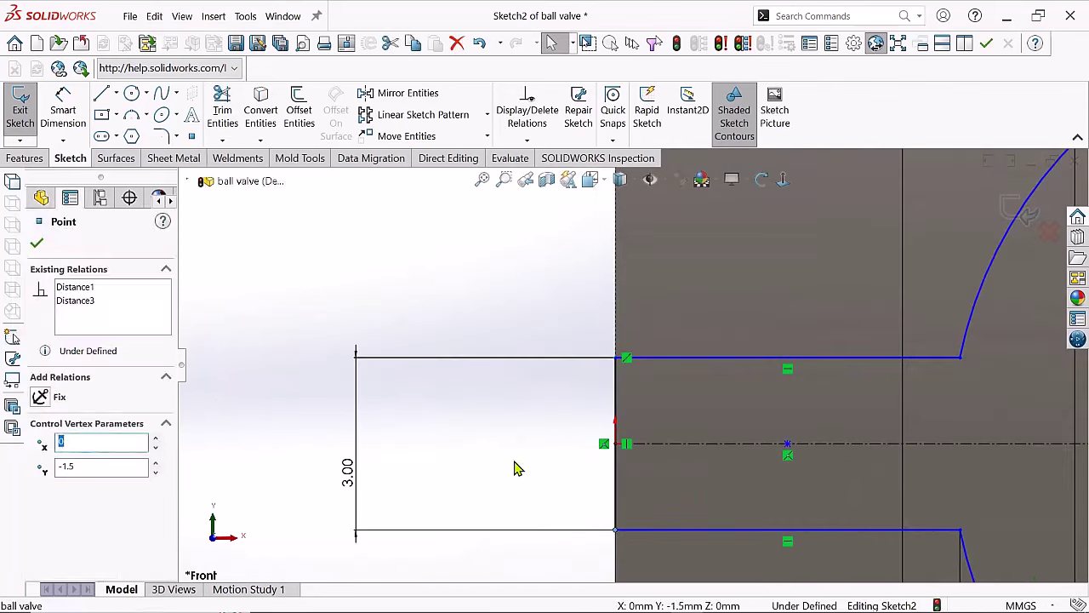
{"action": "middle_click_drag", "start_coordinate": [516, 468], "coordinate": [784, 192]}
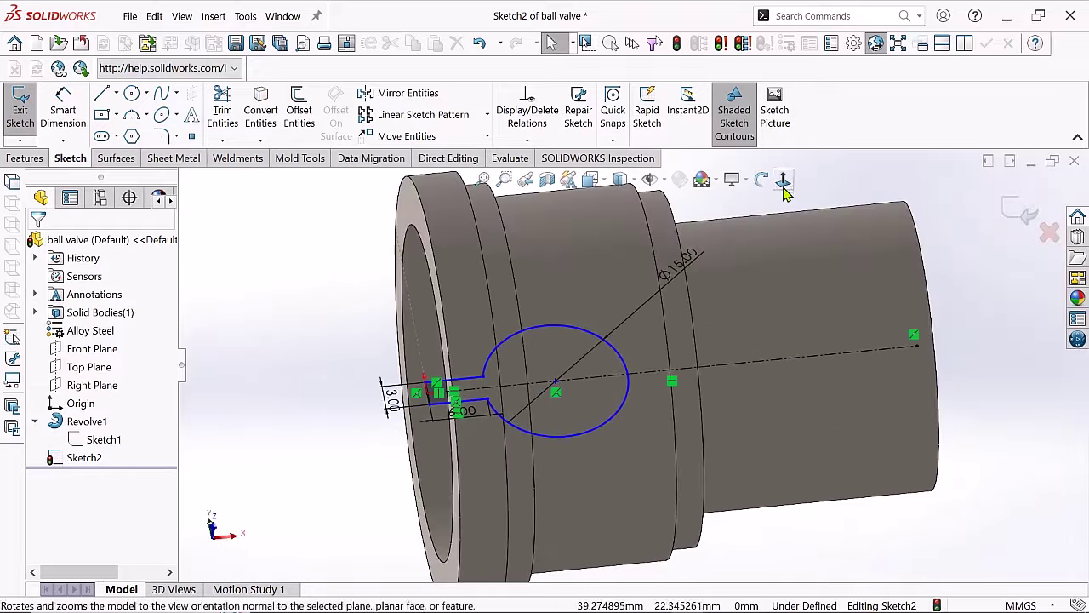
{"action": "left_click", "coordinate": [783, 189]}
- Extrude the keyhole sketch 10 mm, starting at a 23 mm offset from the part's end face
{"action": "left_click", "coordinate": [53, 137]}
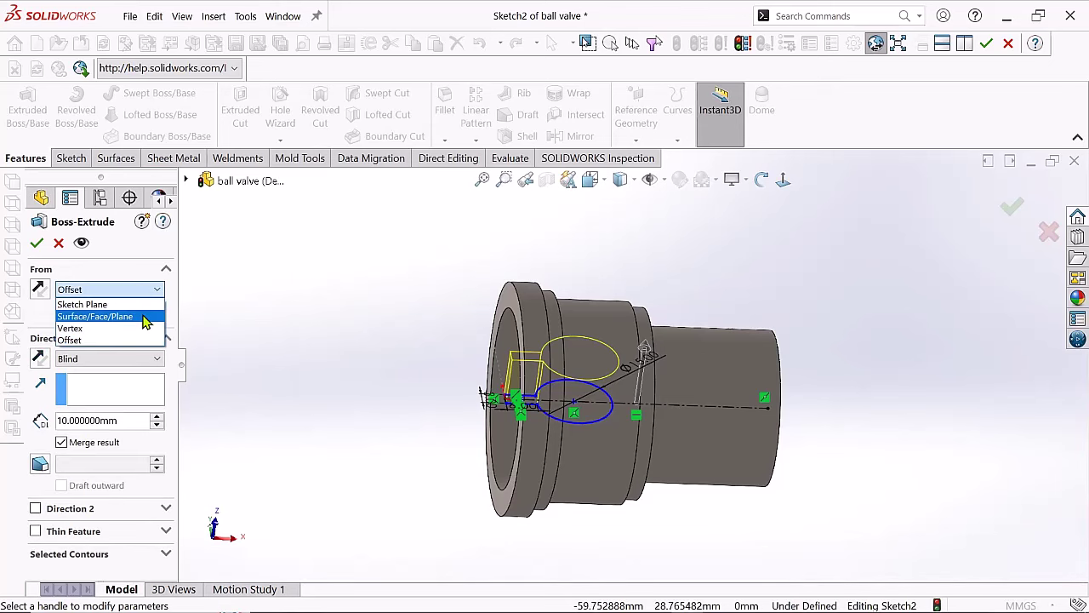
{"action": "middle_click_drag", "start_coordinate": [610, 377], "coordinate": [607, 426]}
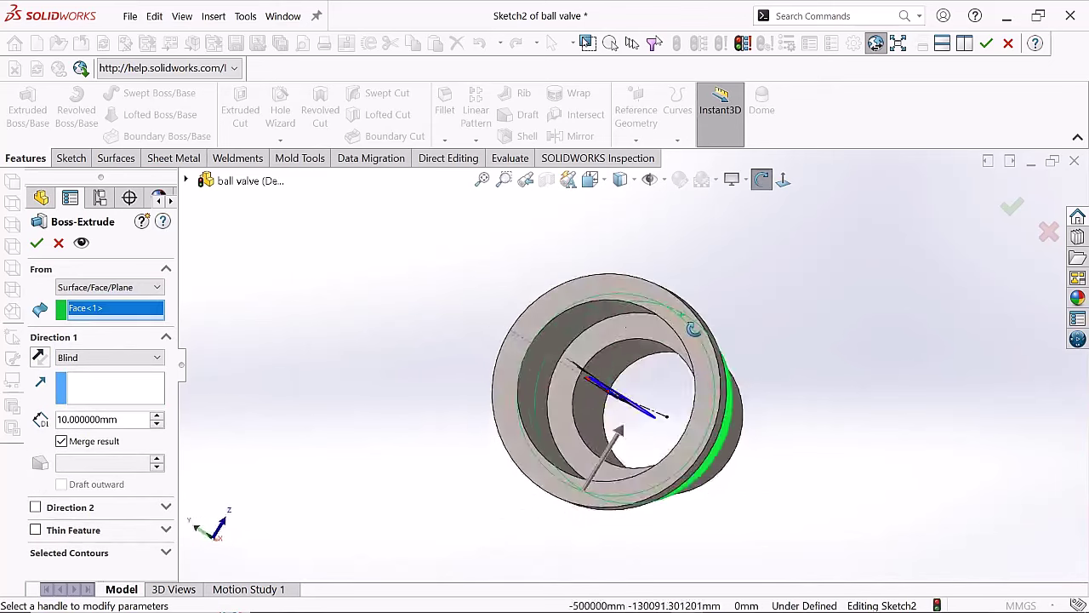
{"action": "left_click", "coordinate": [37, 242]}
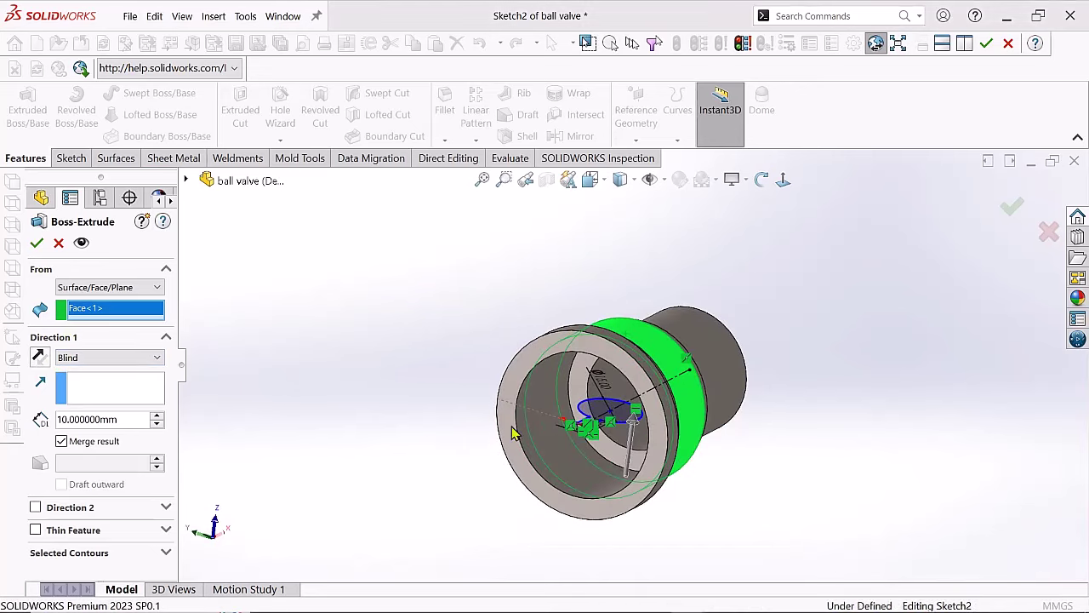
{"action": "left_click", "coordinate": [78, 338]}
{"action": "mouse_move", "coordinate": [516, 375]}
{"action": "middle_mouse_down"}
{"action": "mouse_move", "coordinate": [630, 408]}
{"action": "mouse_move", "coordinate": [596, 366]}
{"action": "middle_mouse_up"}
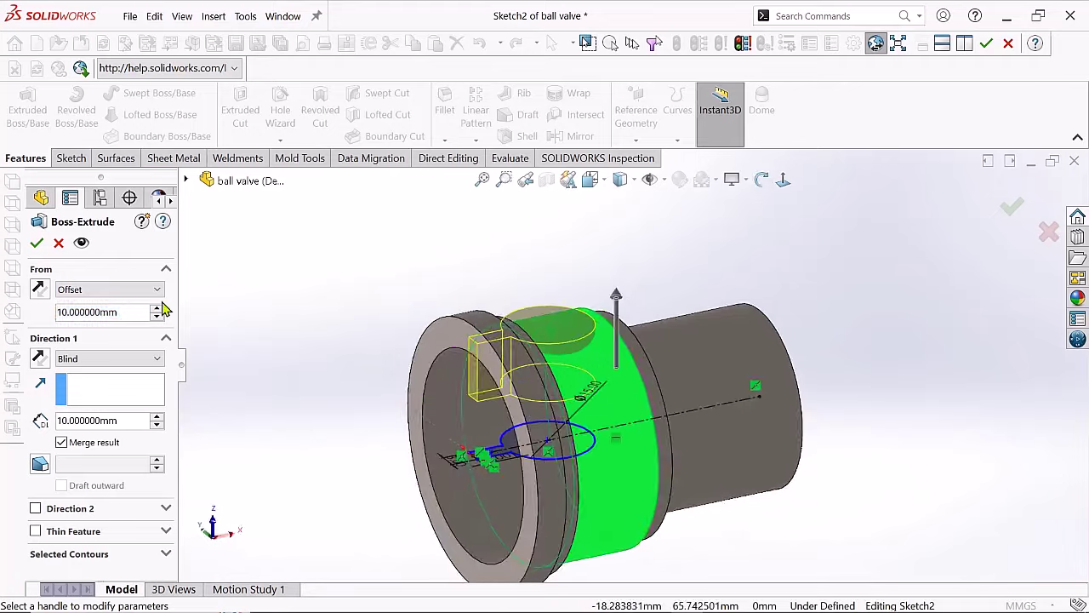
{"action": "left_click", "coordinate": [157, 308]}
{"action": "mouse_move", "coordinate": [527, 358]}
{"action": "middle_mouse_down"}
{"action": "mouse_move", "coordinate": [489, 306]}
{"action": "mouse_move", "coordinate": [503, 318]}
{"action": "middle_mouse_up"}
{"action": "scroll", "coordinate": [162, 315], "scroll_direction": "up", "scroll_amount": 1}
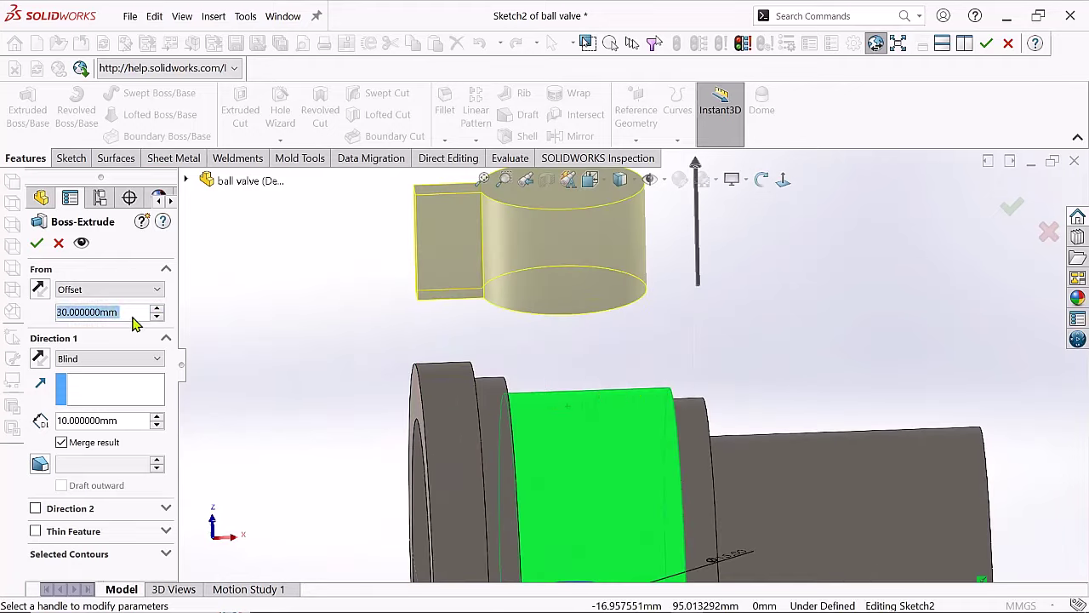
{"action": "scroll", "coordinate": [161, 315], "scroll_direction": "up", "scroll_amount": 2}
{"action": "mouse_move", "coordinate": [402, 332]}
{"action": "middle_mouse_down"}
{"action": "mouse_move", "coordinate": [413, 292]}
{"action": "mouse_move", "coordinate": [415, 377]}
{"action": "middle_mouse_up"}
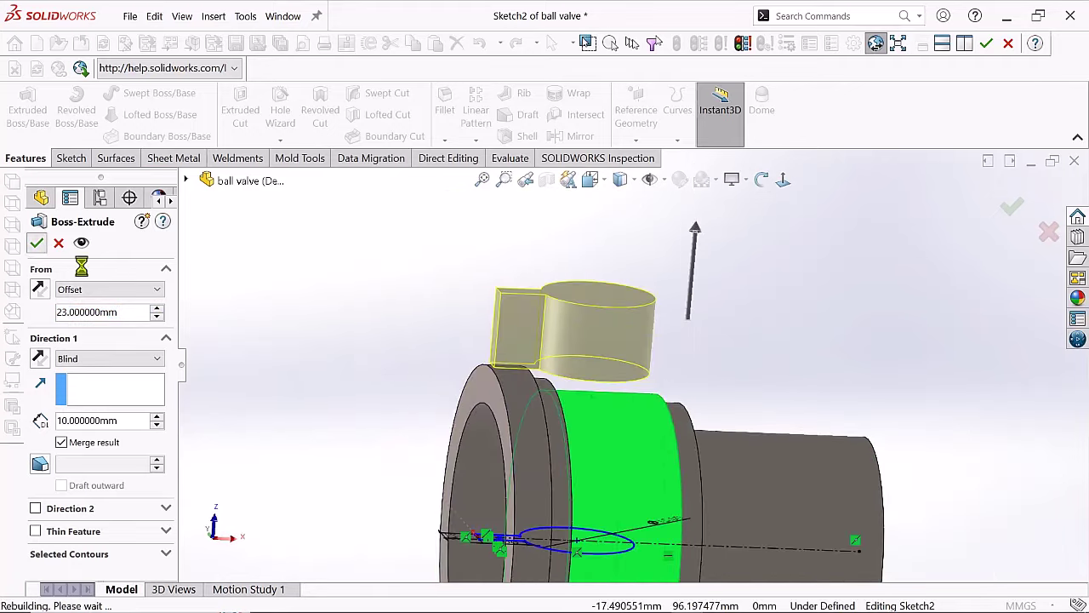
{"action": "left_click", "coordinate": [609, 402]}
- Extrude the new sketch up to the valve body's curved face
{"action": "middle_click_drag", "start_coordinate": [608, 403], "coordinate": [400, 361]}
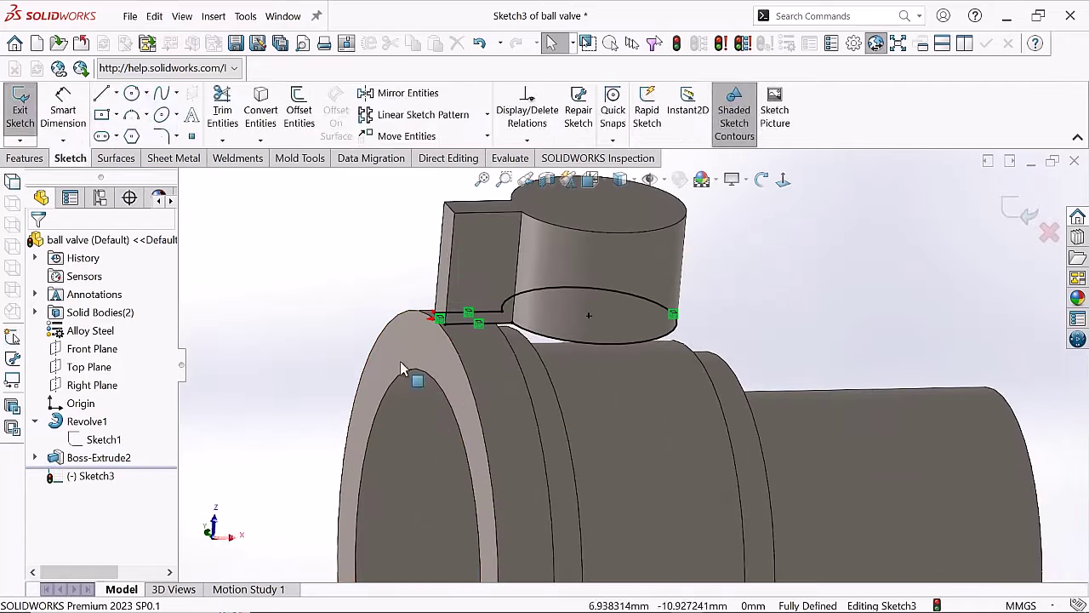
{"action": "left_click", "coordinate": [41, 124]}
{"action": "left_click", "coordinate": [85, 329]}
{"action": "middle_click_drag", "start_coordinate": [511, 383], "coordinate": [553, 357]}
{"action": "left_click", "coordinate": [534, 409]}
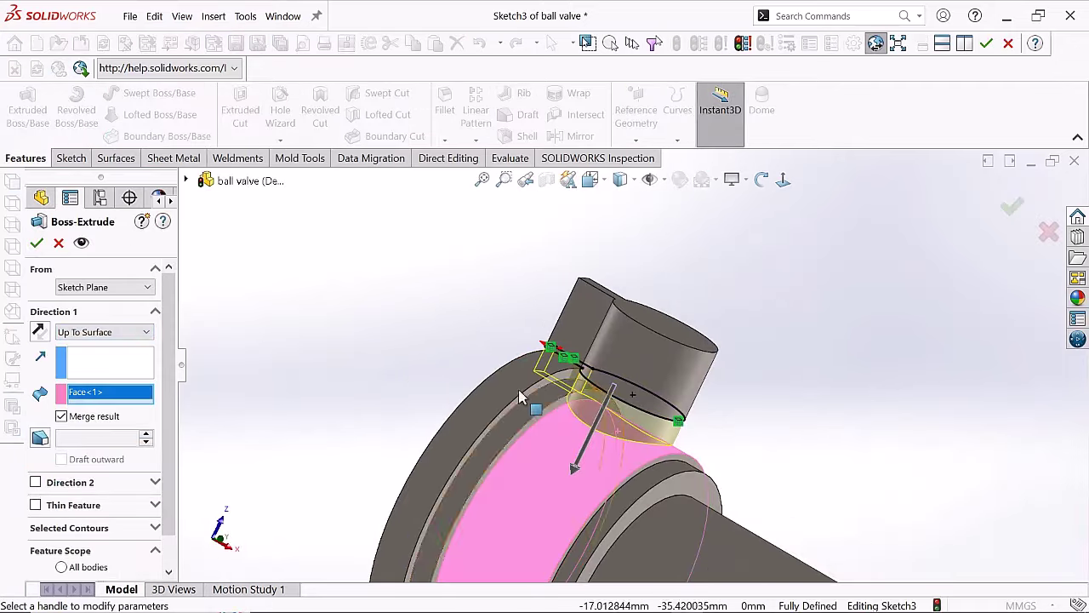
{"action": "key", "text": "Return"}
{"action": "middle_click_drag", "start_coordinate": [356, 356], "coordinate": [656, 395]}
{"action": "scroll", "coordinate": [656, 395], "scroll_direction": "up", "scroll_amount": 5}
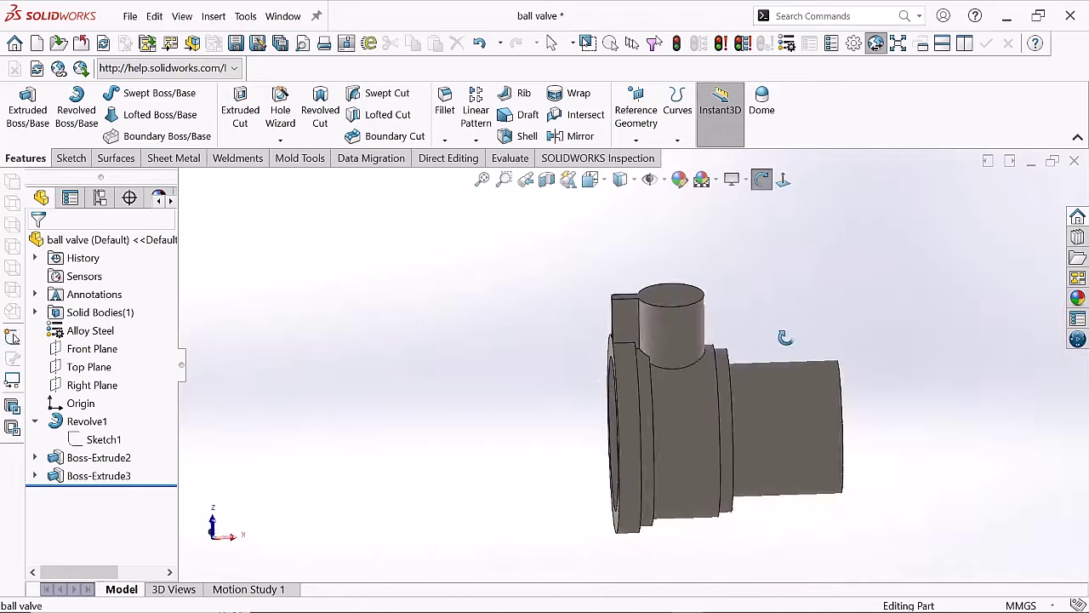
{"action": "scroll", "coordinate": [626, 340], "scroll_direction": "down", "scroll_amount": 2}
- Sketch an 8 mm circle centred on the cylinder's top face and cut it as the stem hole
{"action": "left_click", "coordinate": [625, 340]}
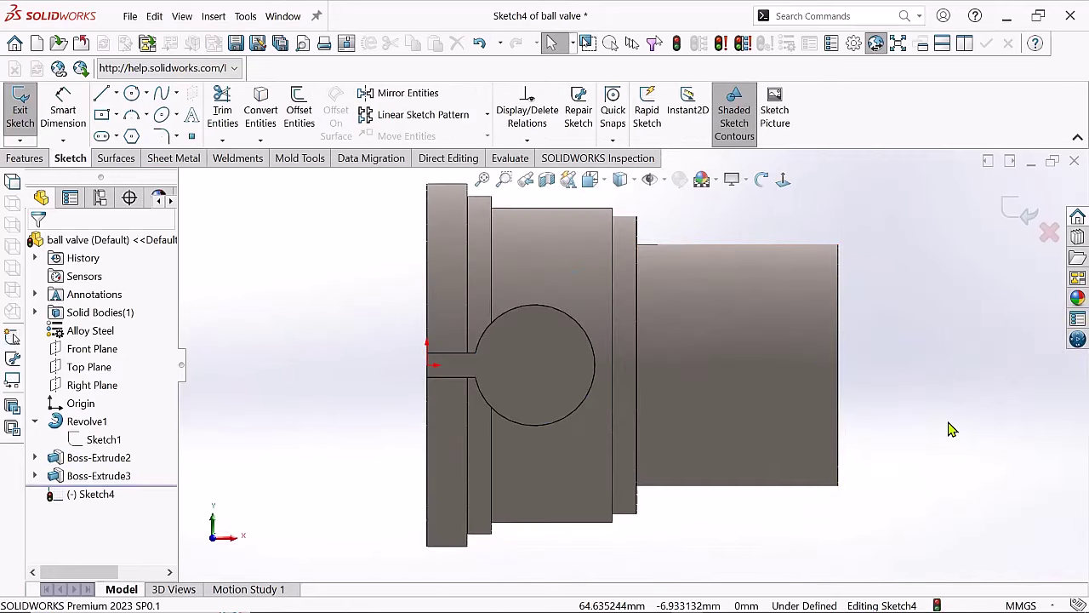
{"action": "left_click", "coordinate": [534, 376]}
{"action": "left_click", "coordinate": [575, 376]}
{"action": "left_click", "coordinate": [63, 111]}
{"action": "left_click", "coordinate": [564, 346]}
{"action": "left_click", "coordinate": [671, 231]}
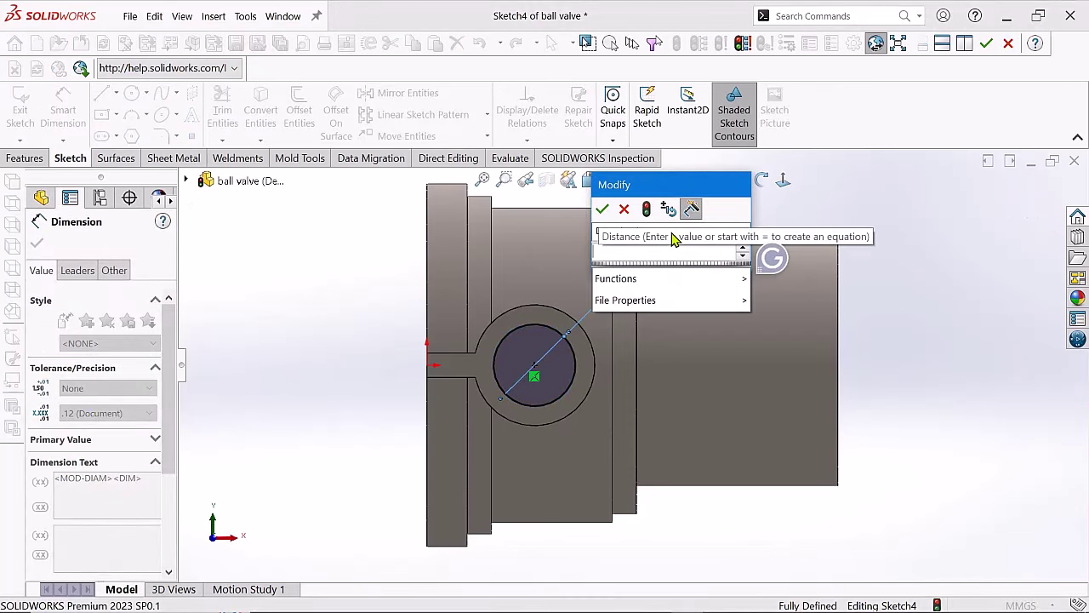
{"action": "type", "text": "8"}
{"action": "key", "text": "Return"}
{"action": "mouse_move", "coordinate": [671, 238]}
{"action": "middle_mouse_down"}
{"action": "mouse_move", "coordinate": [724, 334]}
{"action": "mouse_move", "coordinate": [647, 281]}
{"action": "middle_mouse_up"}
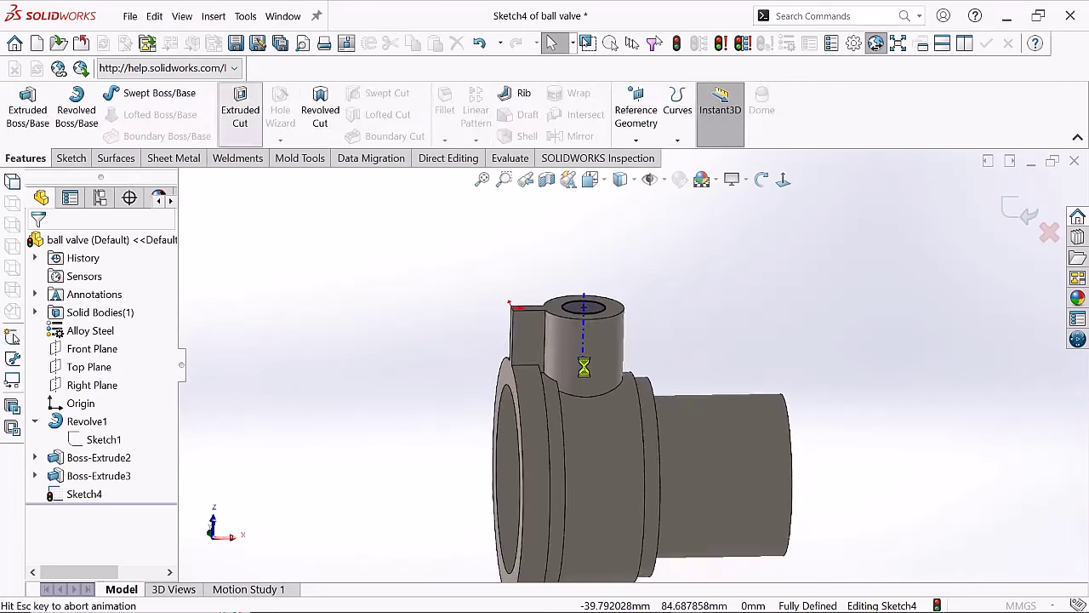
{"action": "key", "text": "Return"}
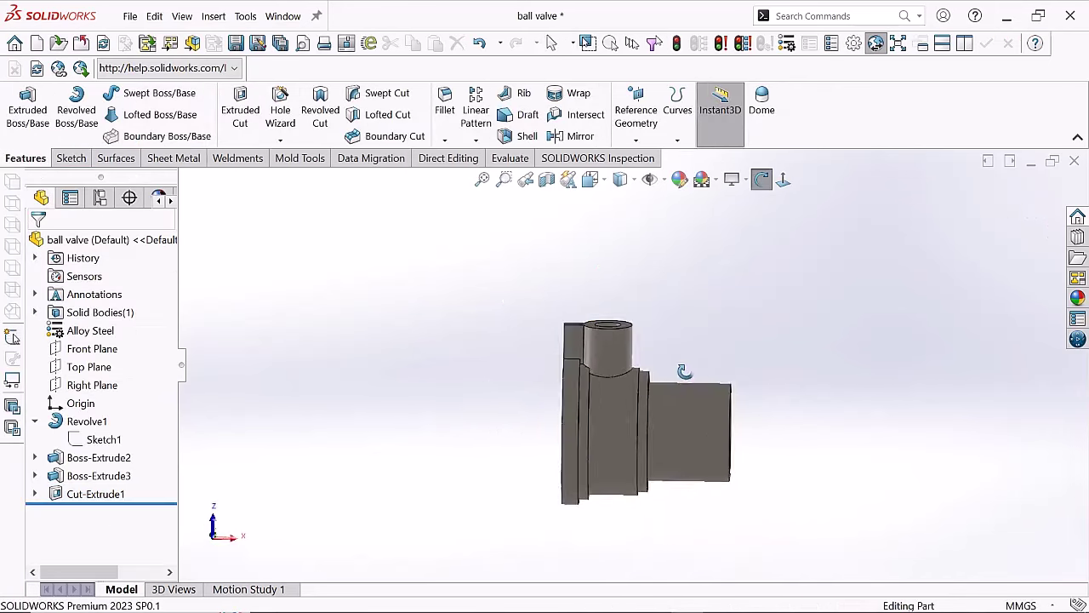
{"action": "middle_click_drag", "start_coordinate": [388, 319], "coordinate": [554, 393]}
- Orbit to look into the bore end and measure individual bore faces
{"action": "scroll", "coordinate": [554, 392], "scroll_direction": "down", "scroll_amount": 3}
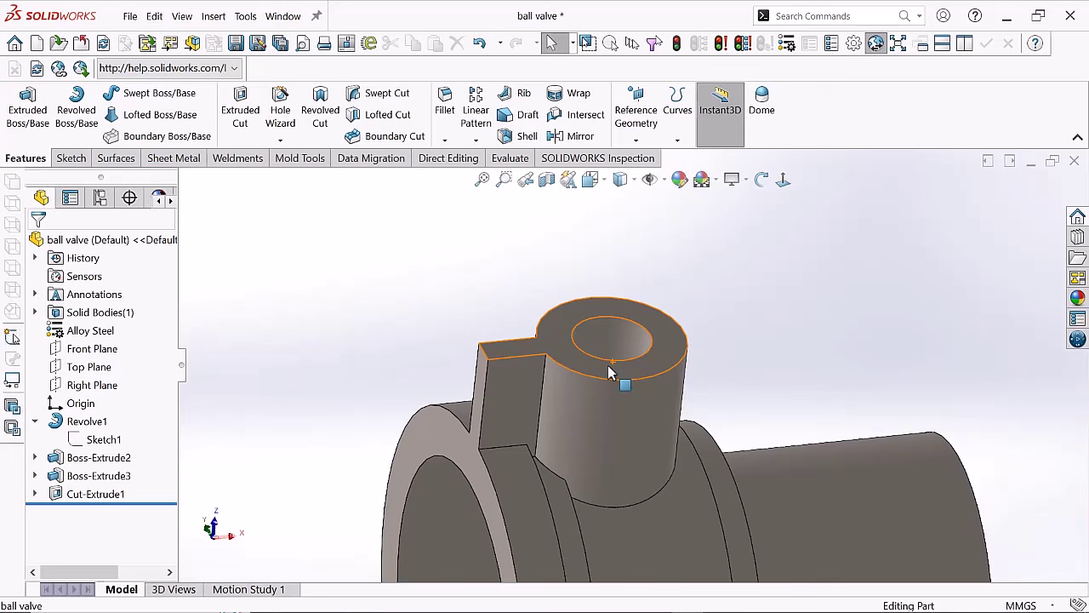
{"action": "scroll", "coordinate": [609, 372], "scroll_direction": "up", "scroll_amount": 4}
{"action": "mouse_move", "coordinate": [706, 454]}
{"action": "middle_mouse_down"}
{"action": "mouse_move", "coordinate": [630, 400]}
{"action": "mouse_move", "coordinate": [614, 457]}
{"action": "middle_mouse_up"}
{"action": "left_click", "coordinate": [508, 159]}
{"action": "left_click", "coordinate": [119, 110]}
{"action": "left_click", "coordinate": [681, 432]}
{"action": "key", "text": "Escape"}
{"action": "left_click", "coordinate": [119, 110]}
{"action": "left_click", "coordinate": [588, 383]}
{"action": "key", "text": "Escape"}
- Orbit toward a side view and measure between two bore faces
{"action": "middle_click_drag", "start_coordinate": [587, 383], "coordinate": [1019, 520]}
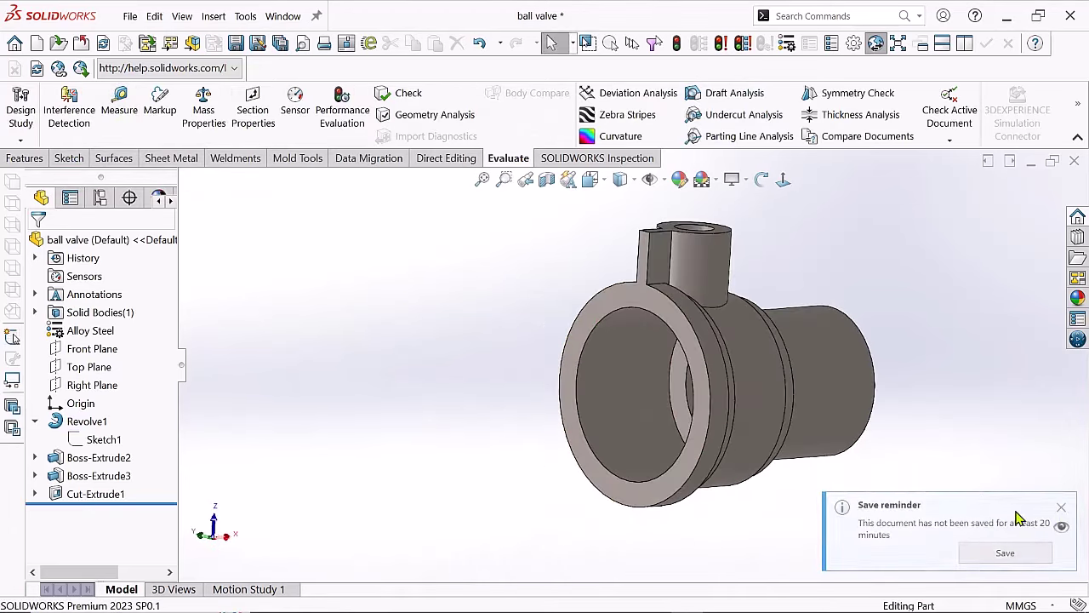
{"action": "middle_click_drag", "start_coordinate": [894, 519], "coordinate": [872, 491]}
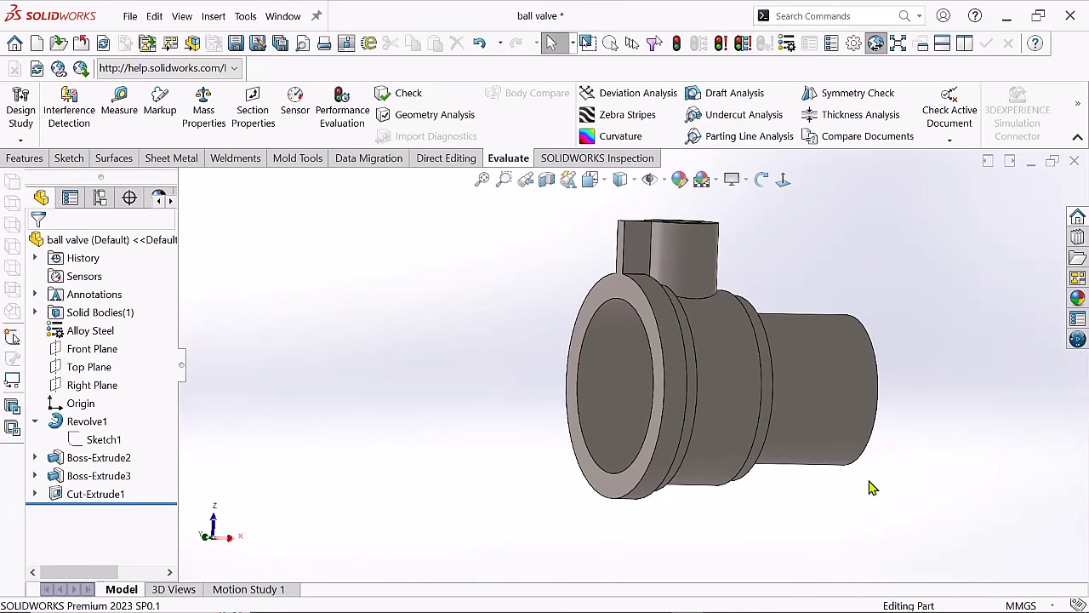
{"action": "mouse_move", "coordinate": [872, 487]}
{"action": "middle_mouse_down"}
{"action": "mouse_move", "coordinate": [724, 397]}
{"action": "mouse_move", "coordinate": [600, 456]}
{"action": "mouse_move", "coordinate": [655, 430]}
{"action": "middle_mouse_up"}
{"action": "left_click", "coordinate": [119, 110]}
{"action": "left_click", "coordinate": [724, 397]}
{"action": "left_click", "coordinate": [847, 403]}
{"action": "left_click", "coordinate": [344, 163]}
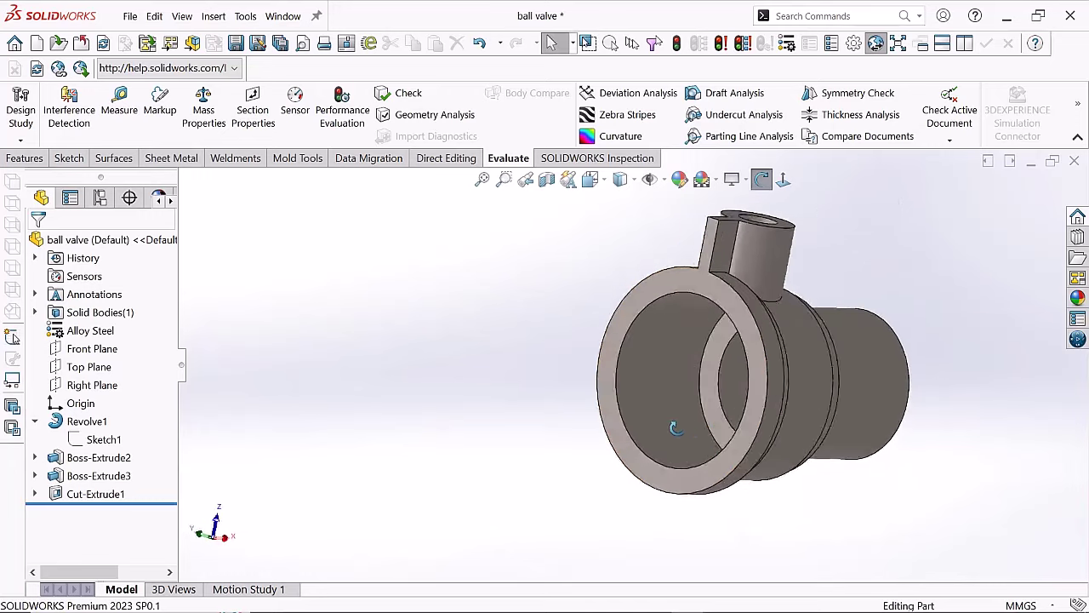
- Start a sketch on the Top Plane and draw a construction centreline to the body's right end
{"action": "left_click", "coordinate": [92, 351]}
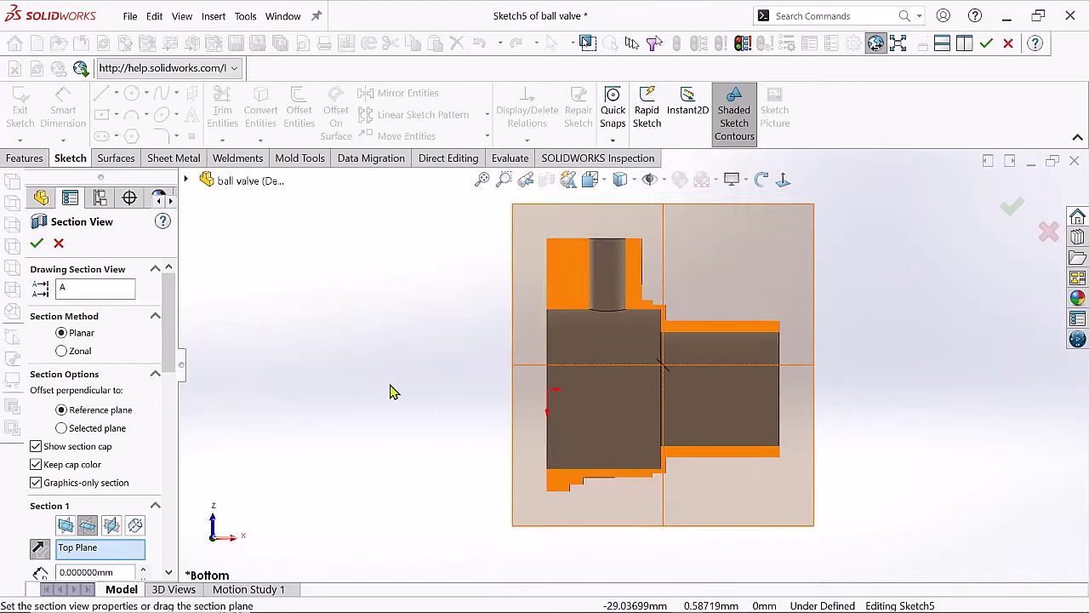
{"action": "middle_click_drag", "start_coordinate": [389, 389], "coordinate": [681, 387]}
{"action": "left_click", "coordinate": [783, 179]}
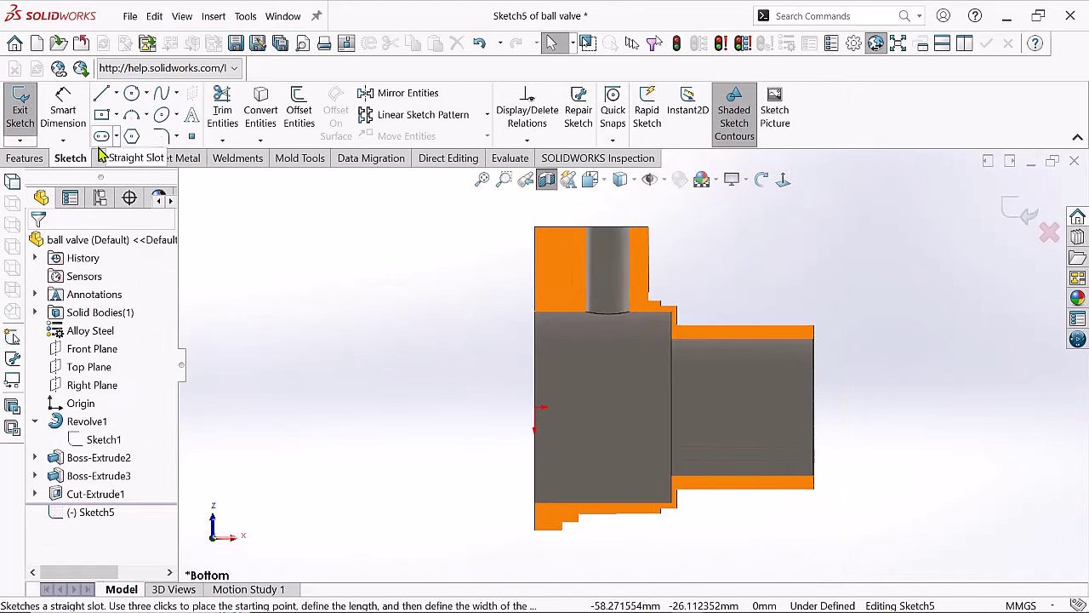
{"action": "left_click", "coordinate": [102, 94]}
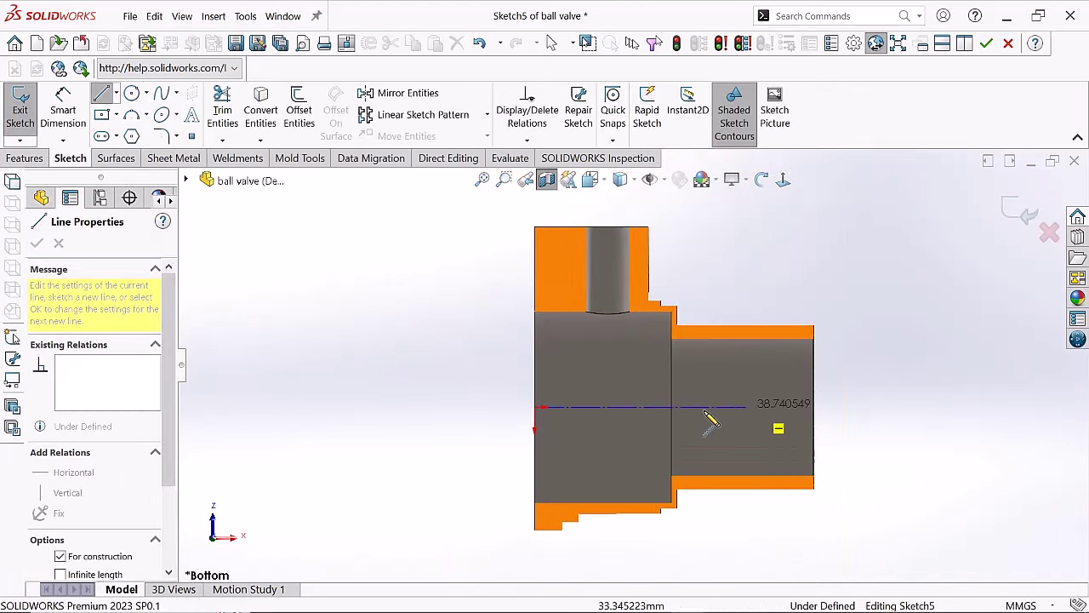
{"action": "left_click", "coordinate": [815, 409]}
{"action": "key", "text": "Escape"}
{"action": "scroll", "coordinate": [534, 417], "scroll_direction": "down", "scroll_amount": 1}
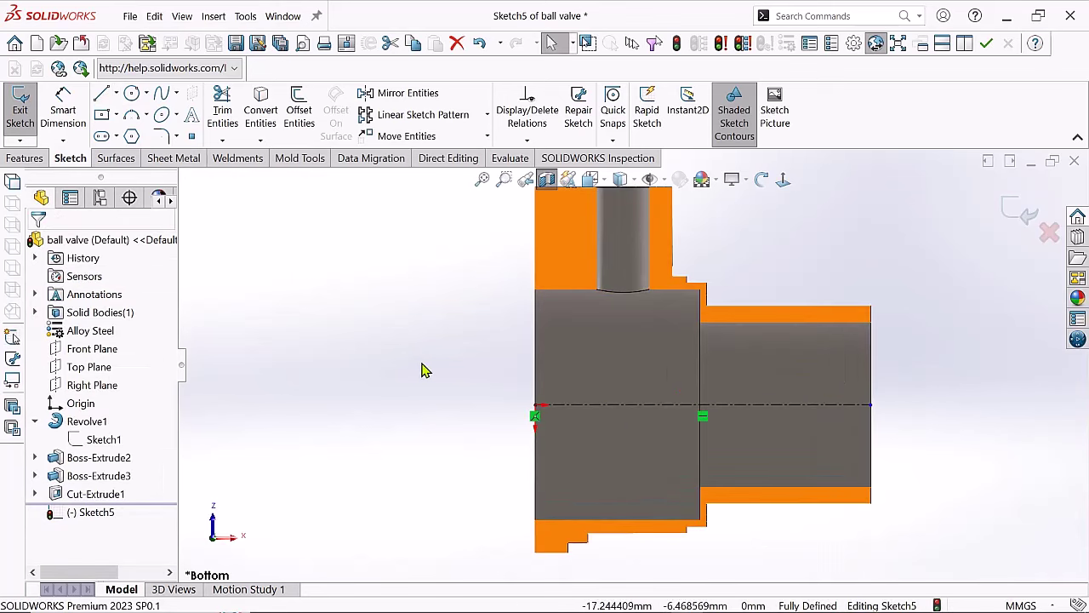
- Draw a three-point half-circle arc starting at the centreline's left end
{"action": "left_click", "coordinate": [131, 114]}
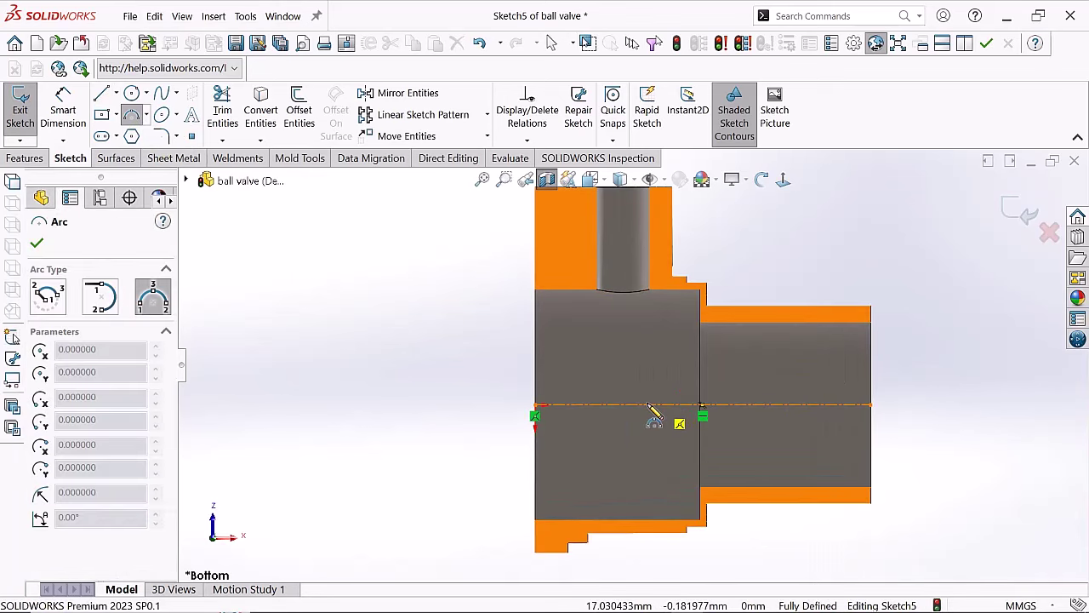
{"action": "left_click", "coordinate": [534, 406]}
{"action": "scroll", "coordinate": [706, 417], "scroll_direction": "down", "scroll_amount": 3}
{"action": "scroll", "coordinate": [624, 270], "scroll_direction": "up", "scroll_amount": 1}
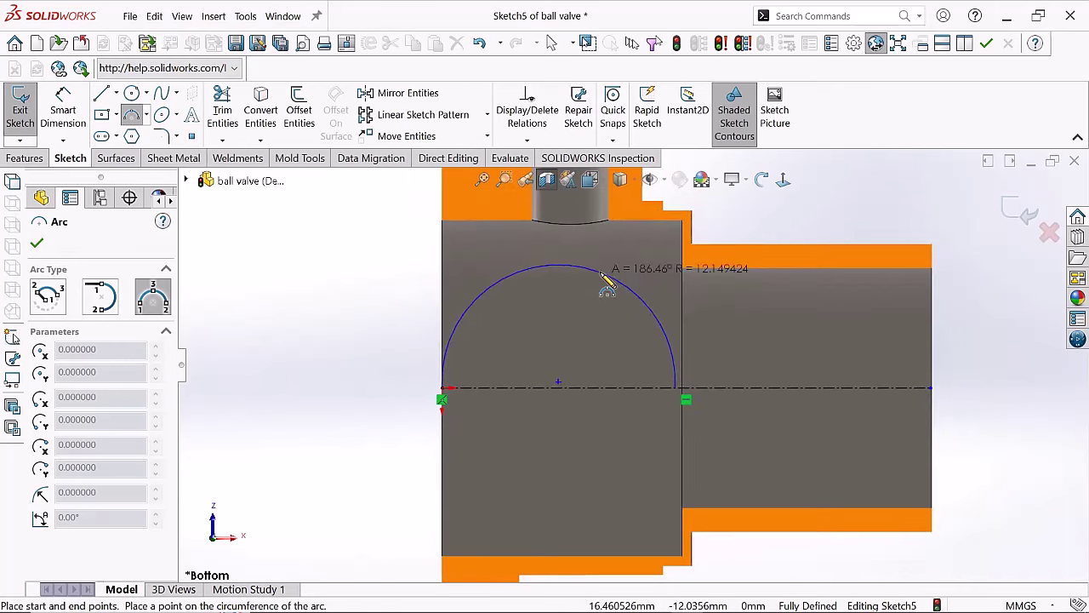
{"action": "left_click", "coordinate": [600, 255]}
{"action": "key", "text": "Escape"}
{"action": "scroll", "coordinate": [595, 375], "scroll_direction": "up", "scroll_amount": 3}
{"action": "scroll", "coordinate": [534, 397], "scroll_direction": "down", "scroll_amount": 4}
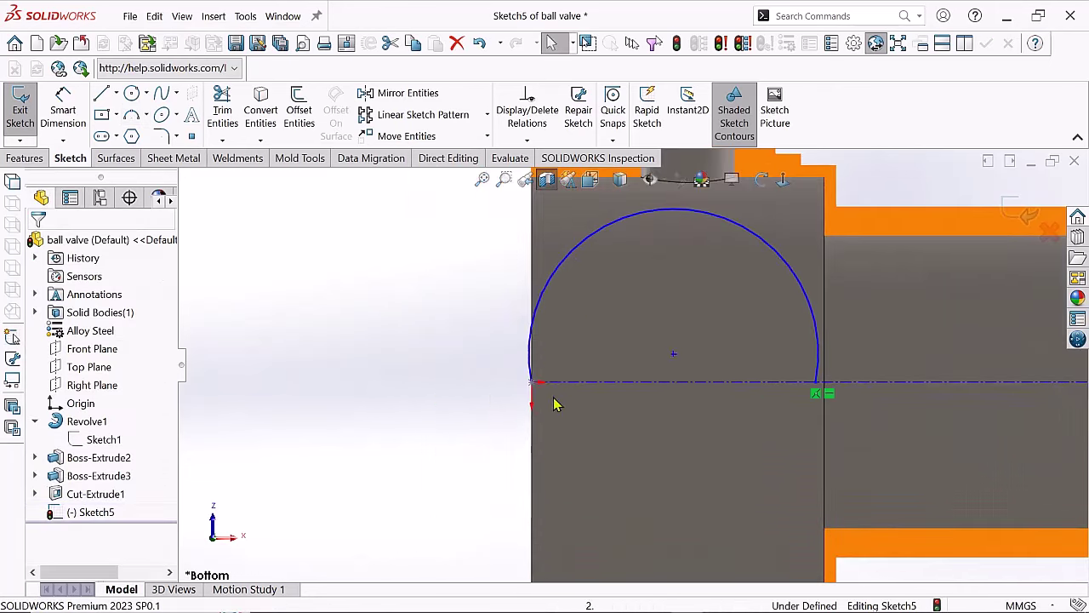
{"action": "scroll", "coordinate": [757, 392], "scroll_direction": "down", "scroll_amount": 2}
{"action": "scroll", "coordinate": [627, 315], "scroll_direction": "up", "scroll_amount": 4}
{"action": "scroll", "coordinate": [579, 366], "scroll_direction": "down", "scroll_amount": 3}
{"action": "scroll", "coordinate": [596, 357], "scroll_direction": "up", "scroll_amount": 1}
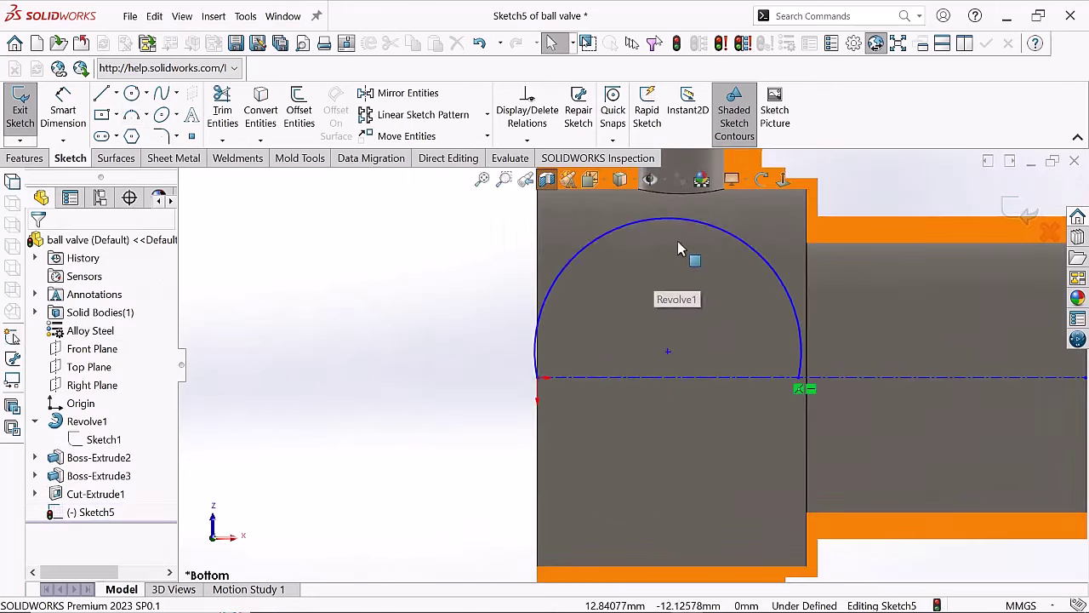
- Check the arc in 3D, then dimension its radius as 12.50
{"action": "left_click", "coordinate": [677, 241]}
{"action": "left_click", "coordinate": [656, 348]}
{"action": "mouse_move", "coordinate": [656, 349]}
{"action": "middle_mouse_down"}
{"action": "mouse_move", "coordinate": [694, 345]}
{"action": "mouse_move", "coordinate": [737, 401]}
{"action": "middle_mouse_up"}
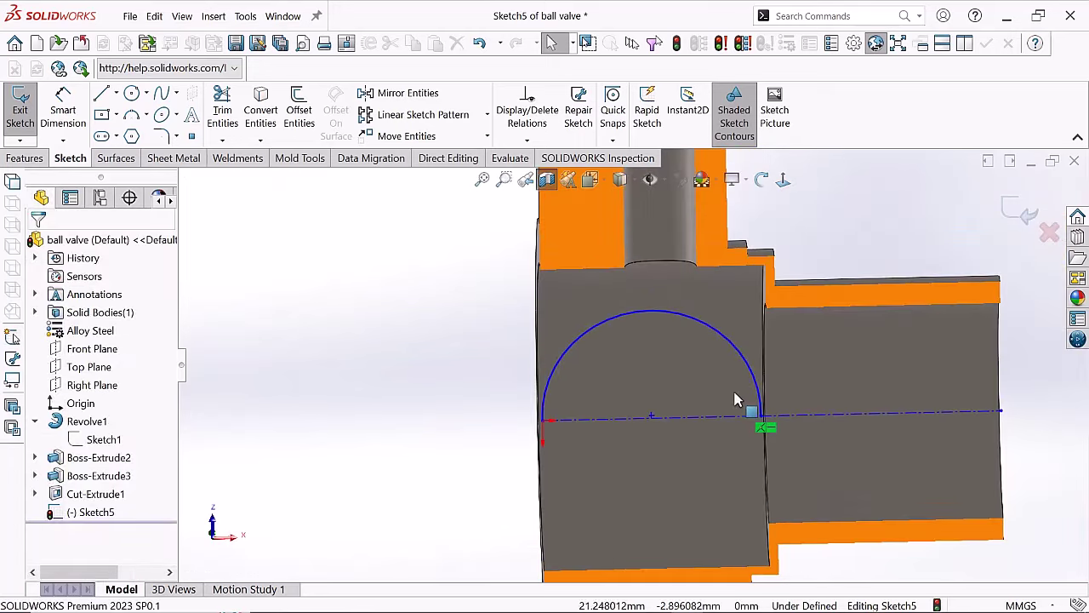
{"action": "left_click", "coordinate": [622, 282]}
{"action": "left_click", "coordinate": [637, 448]}
{"action": "middle_click_drag", "start_coordinate": [638, 448], "coordinate": [583, 356]}
{"action": "key", "text": "ctrl+8"}
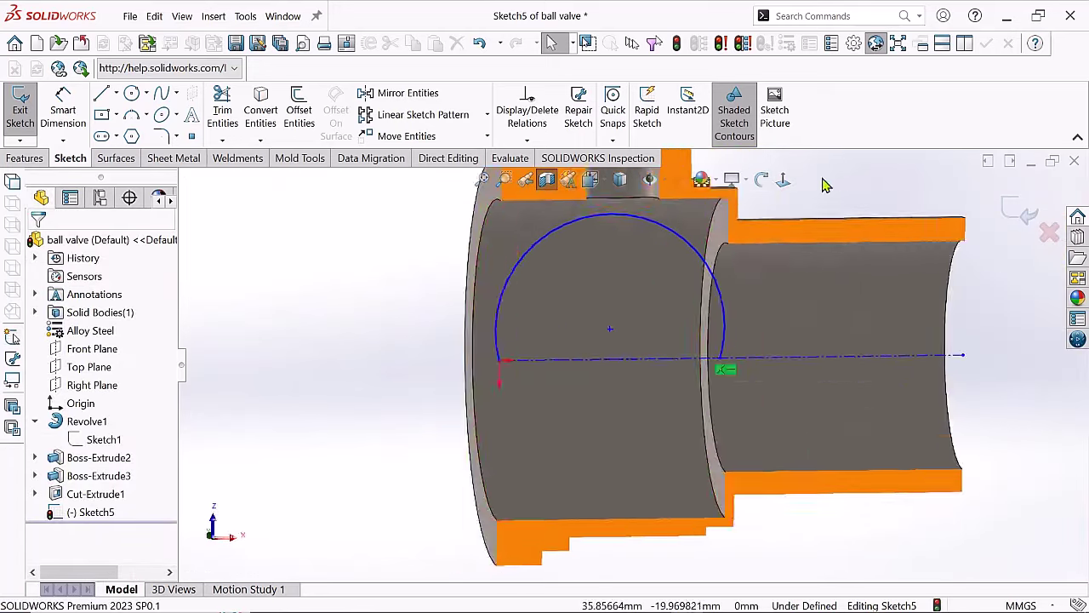
{"action": "left_click", "coordinate": [592, 313]}
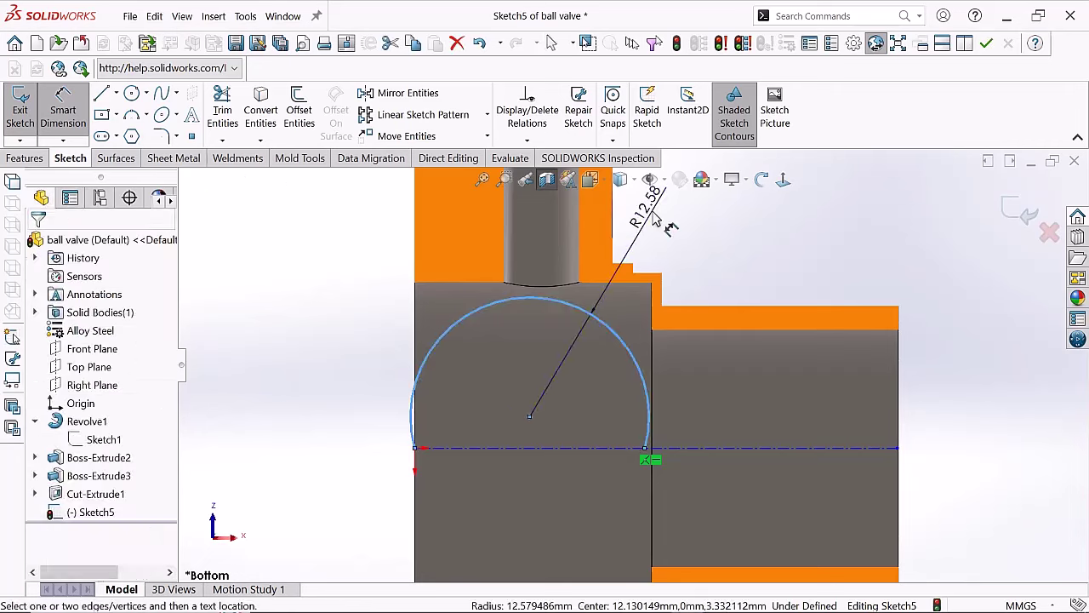
{"action": "left_click", "coordinate": [654, 220]}
{"action": "type", "text": ".5"}
{"action": "key", "text": "Return"}
- Constrain the arc's centre onto the centreline and change the arc radius to 14
{"action": "scroll", "coordinate": [634, 367], "scroll_direction": "up", "scroll_amount": 1}
{"action": "right_click", "coordinate": [312, 330]}
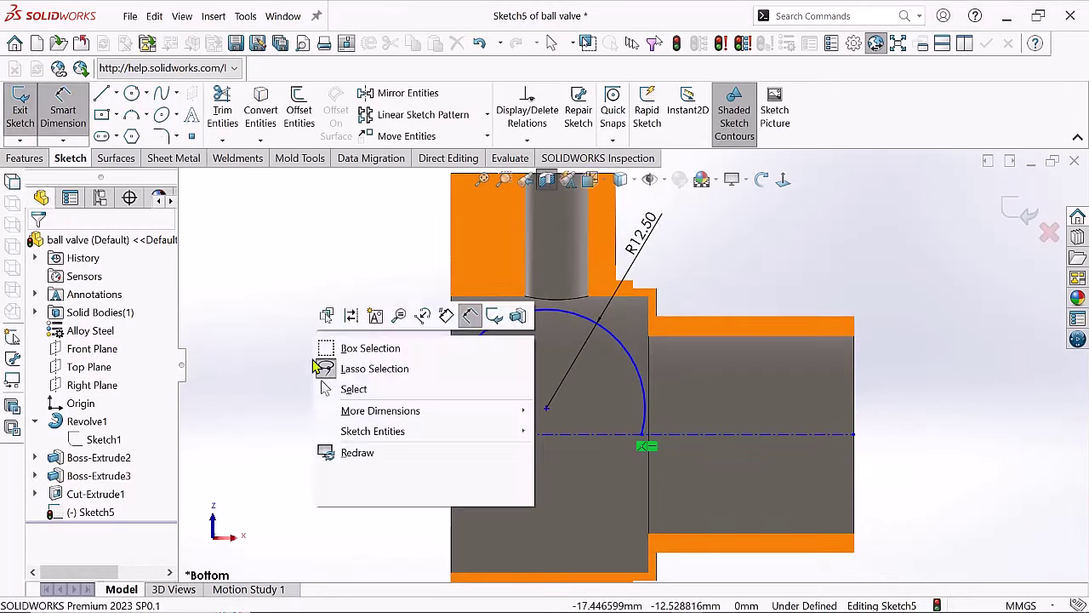
{"action": "left_click", "coordinate": [546, 407]}
{"action": "left_click", "coordinate": [599, 315], "text": "ctrl"}
{"action": "left_click", "coordinate": [610, 377]}
{"action": "scroll", "coordinate": [605, 329], "scroll_direction": "down", "scroll_amount": 2}
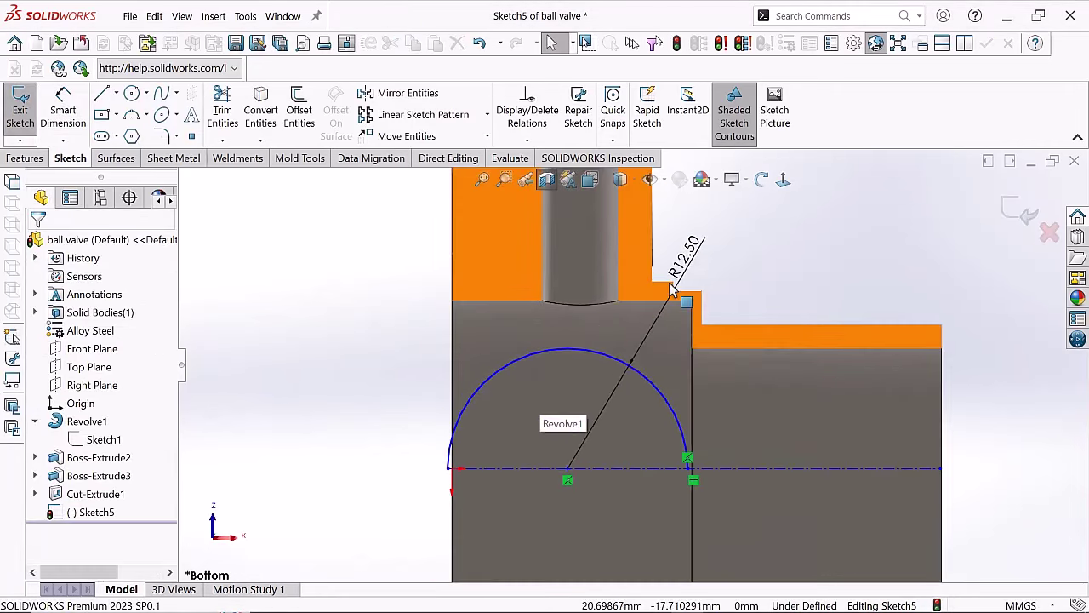
{"action": "double_click", "coordinate": [685, 253]}
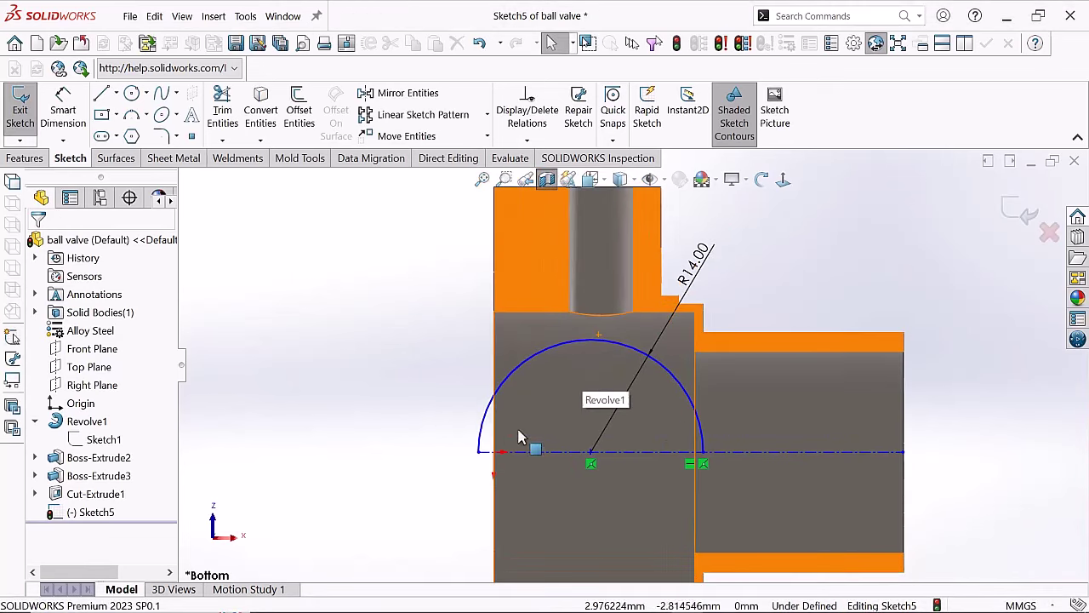
- Add a driven 14 dimension to the centreline's left endpoint and begin revolving the half-circle
{"action": "middle_click_drag", "start_coordinate": [549, 464], "coordinate": [596, 446]}
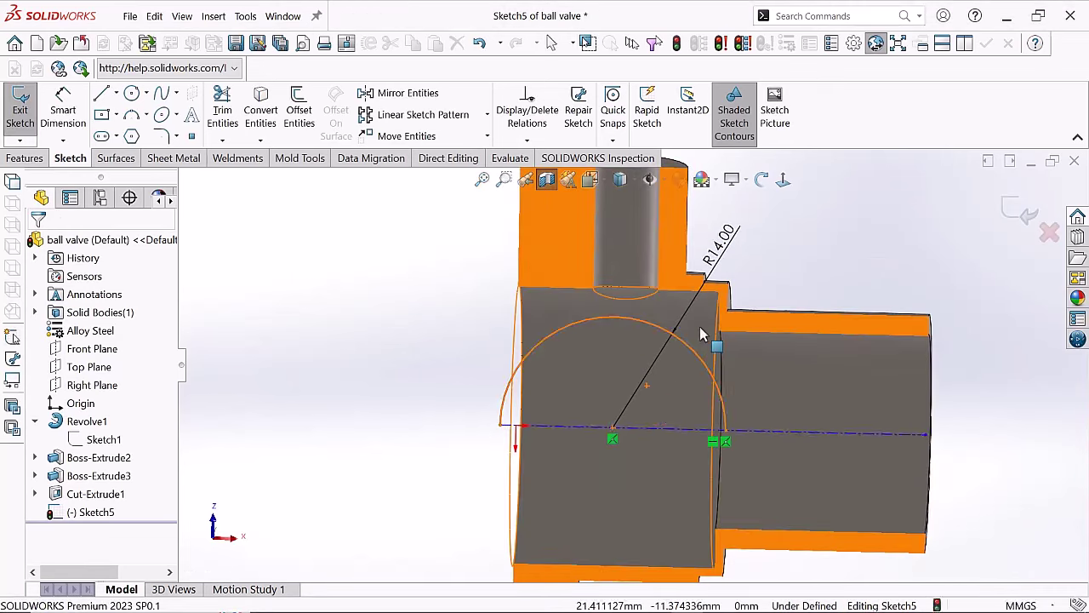
{"action": "left_click", "coordinate": [785, 180]}
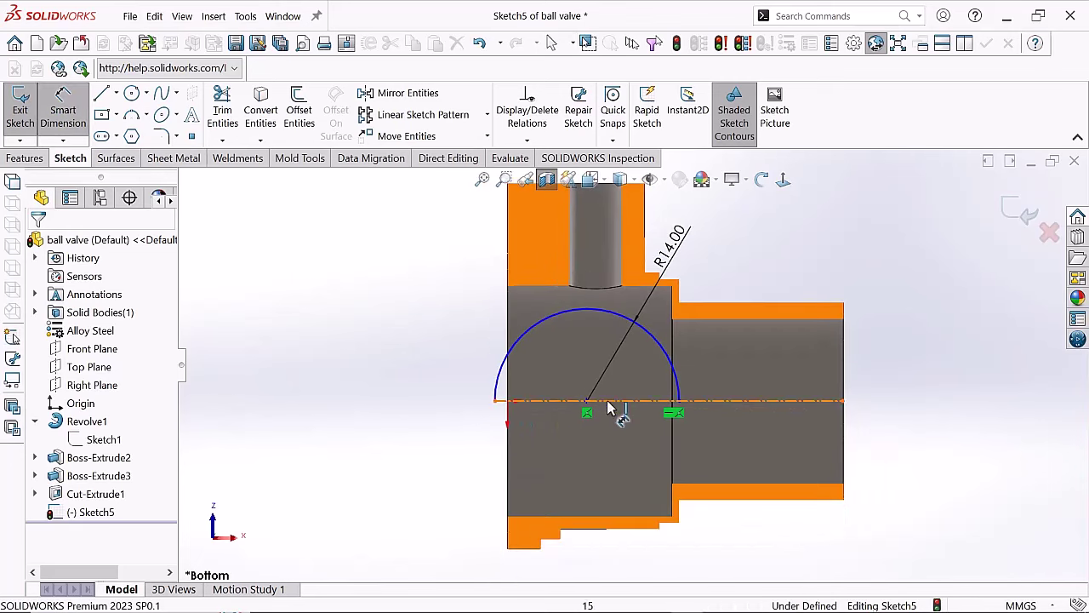
{"action": "left_click", "coordinate": [609, 402]}
{"action": "left_click", "coordinate": [495, 400]}
{"action": "left_click", "coordinate": [576, 481]}
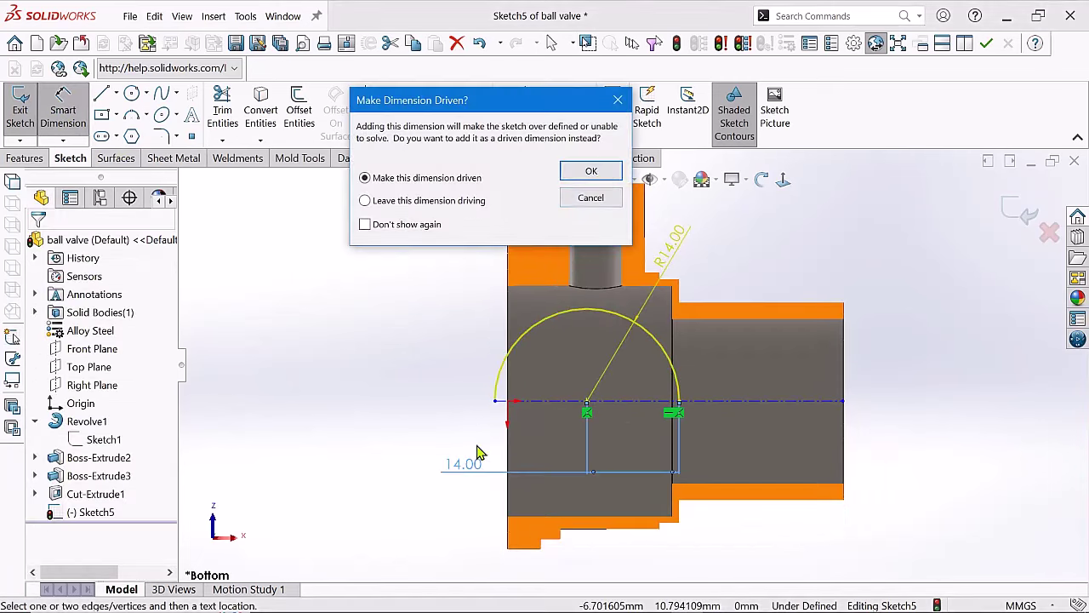
{"action": "left_click", "coordinate": [585, 170]}
{"action": "right_click", "coordinate": [327, 366]}
{"action": "left_click", "coordinate": [26, 157]}
{"action": "left_click", "coordinate": [75, 109]}
- Accept the revolve so the ball becomes a second solid body
{"action": "key", "text": "Return"}
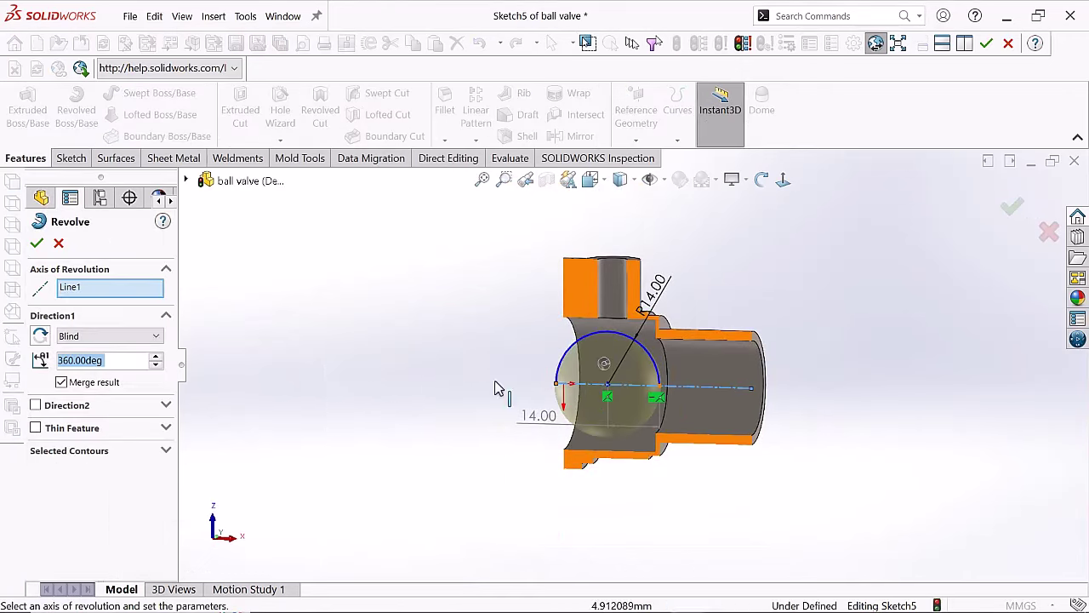
{"action": "middle_click_drag", "start_coordinate": [235, 300], "coordinate": [602, 404]}
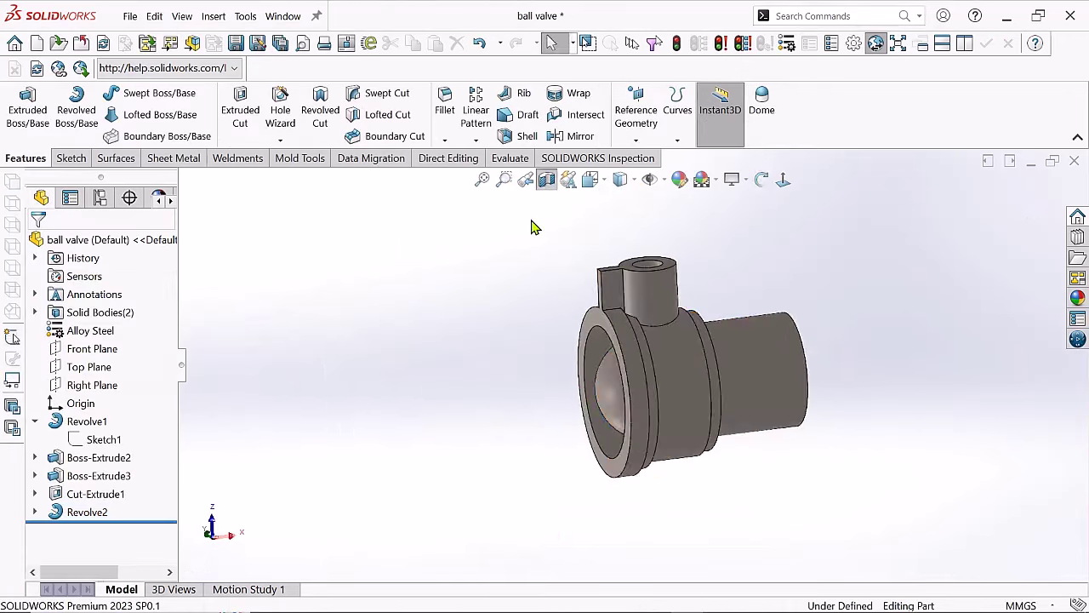
{"action": "mouse_move", "coordinate": [532, 226]}
{"action": "middle_mouse_down"}
{"action": "mouse_move", "coordinate": [562, 383]}
{"action": "mouse_move", "coordinate": [564, 360]}
{"action": "mouse_move", "coordinate": [672, 363]}
{"action": "mouse_move", "coordinate": [646, 358]}
{"action": "middle_mouse_up"}
- Apply a section view and start a new sketch on the body's flat cut face
{"action": "left_click", "coordinate": [546, 179]}
{"action": "key", "text": "Return"}
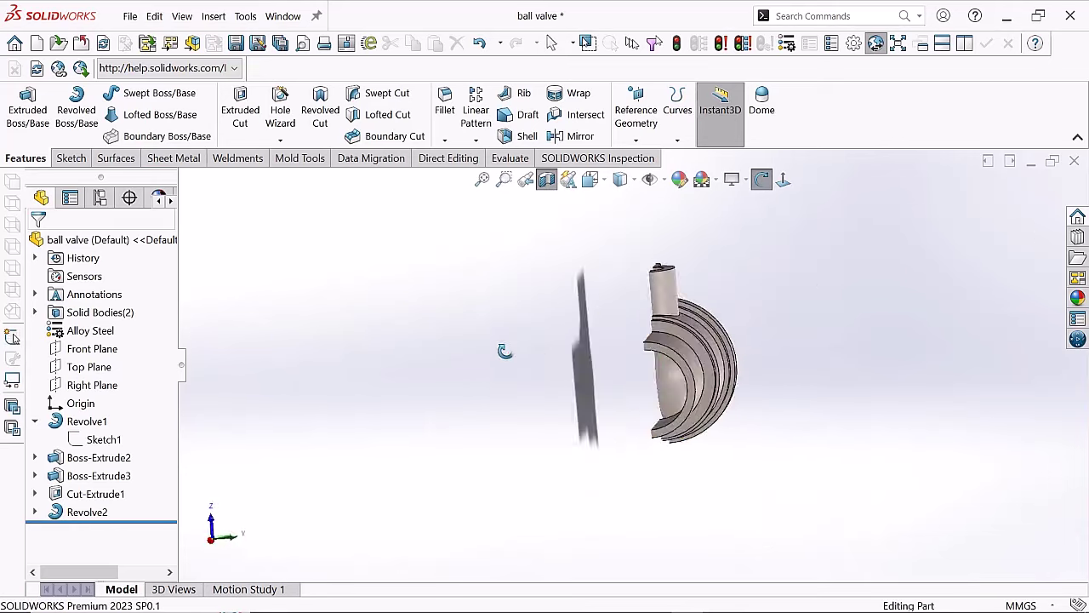
{"action": "mouse_move", "coordinate": [505, 351]}
{"action": "middle_mouse_down"}
{"action": "mouse_move", "coordinate": [584, 326]}
{"action": "mouse_move", "coordinate": [594, 386]}
{"action": "middle_mouse_up"}
{"action": "middle_click_drag", "start_coordinate": [668, 377], "coordinate": [659, 400]}
{"action": "middle_click_drag", "start_coordinate": [678, 339], "coordinate": [664, 430]}
{"action": "left_click", "coordinate": [634, 383]}
- Offset the ring edge into a sketch circle and add its driven dimension
{"action": "key", "text": "ctrl+8"}
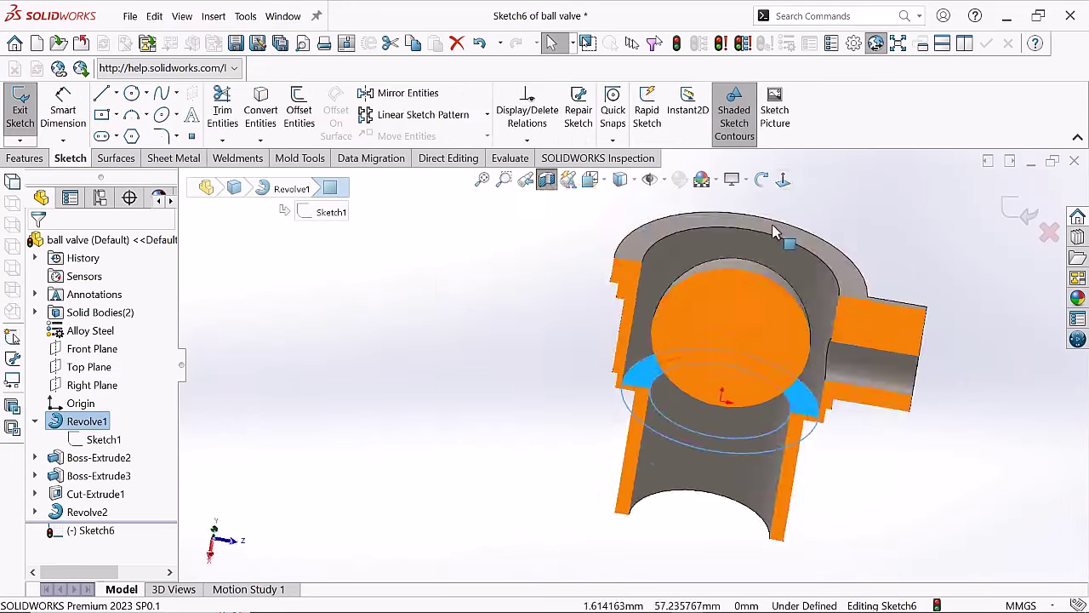
{"action": "left_click", "coordinate": [299, 111]}
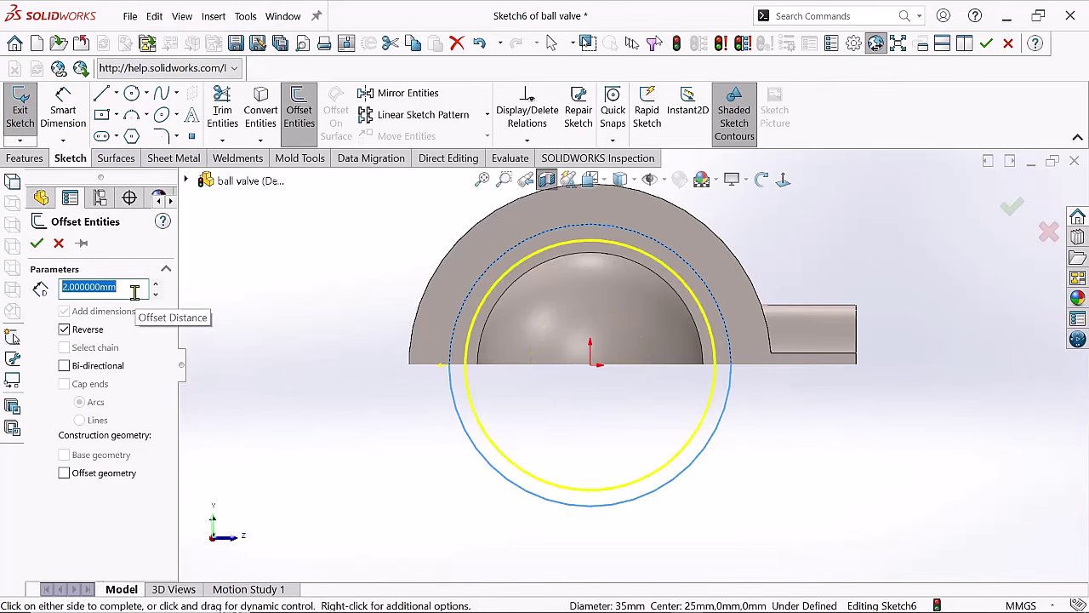
{"action": "middle_click_drag", "start_coordinate": [477, 349], "coordinate": [555, 360]}
{"action": "left_click", "coordinate": [596, 374]}
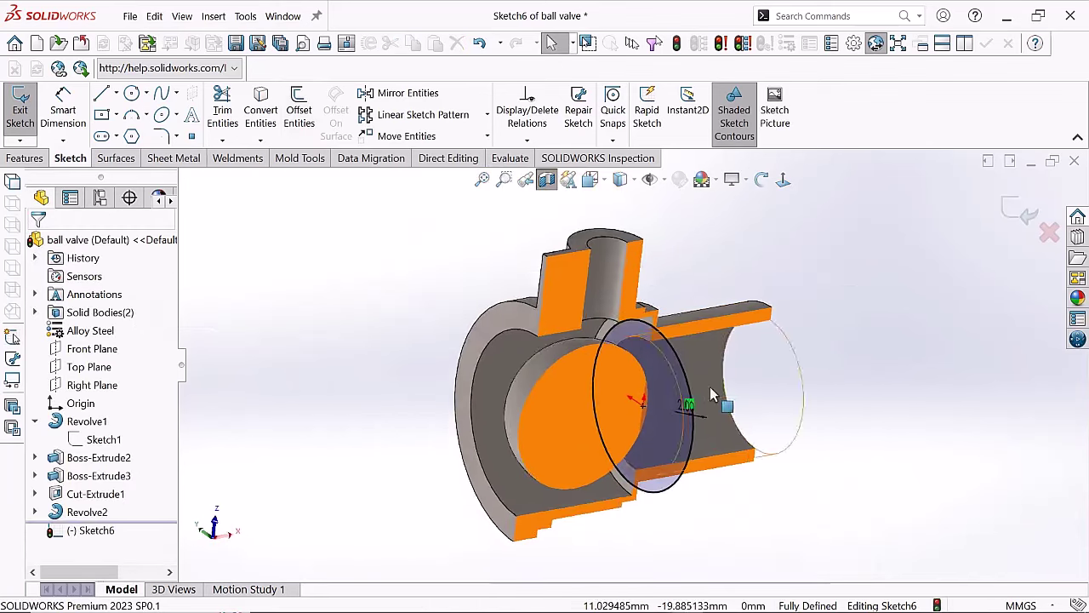
{"action": "scroll", "coordinate": [713, 395], "scroll_direction": "down", "scroll_amount": 2}
{"action": "left_click", "coordinate": [672, 369]}
{"action": "left_click", "coordinate": [897, 360]}
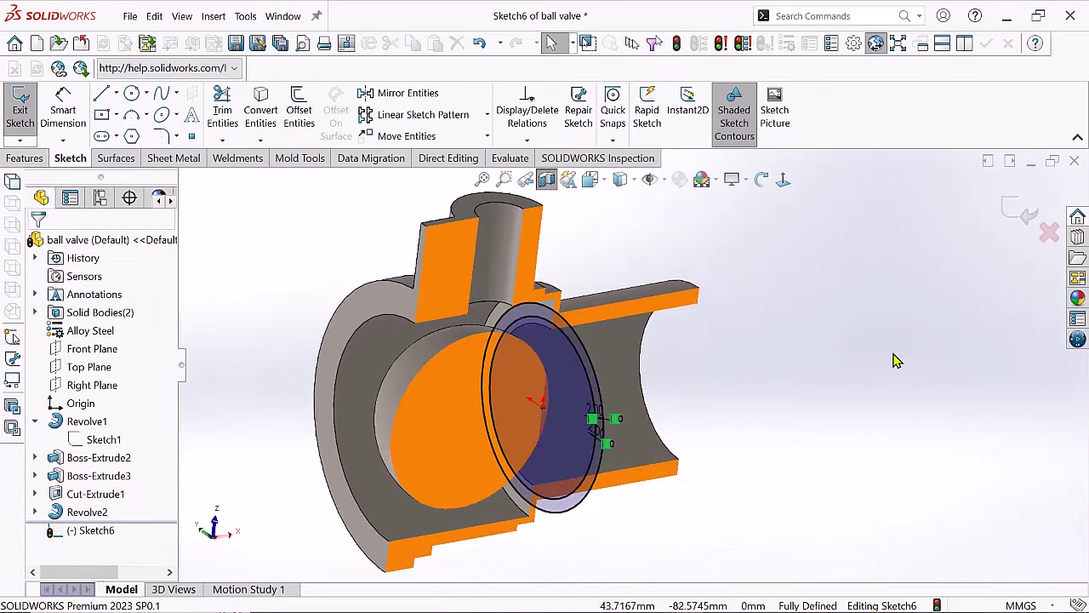
{"action": "left_click", "coordinate": [555, 317]}
{"action": "left_click", "coordinate": [584, 209]}
{"action": "left_click", "coordinate": [590, 167]}
{"action": "middle_click_drag", "start_coordinate": [763, 377], "coordinate": [596, 358]}
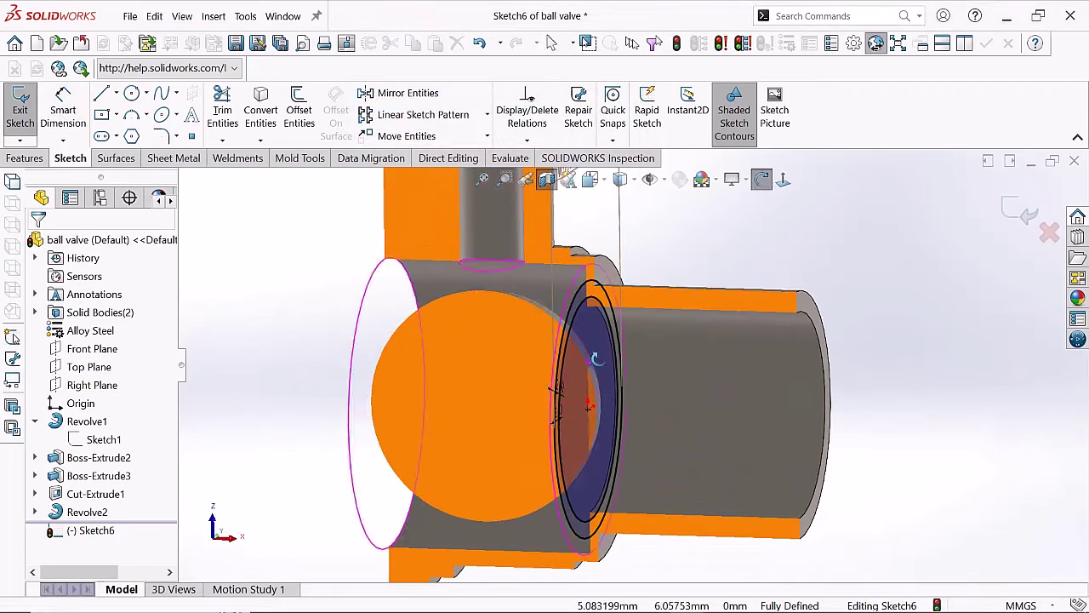
- Extrude the ring 3 mm as a separate, unmerged seat-ring body
{"action": "key", "text": "e"}
{"action": "middle_click_drag", "start_coordinate": [486, 403], "coordinate": [316, 406]}
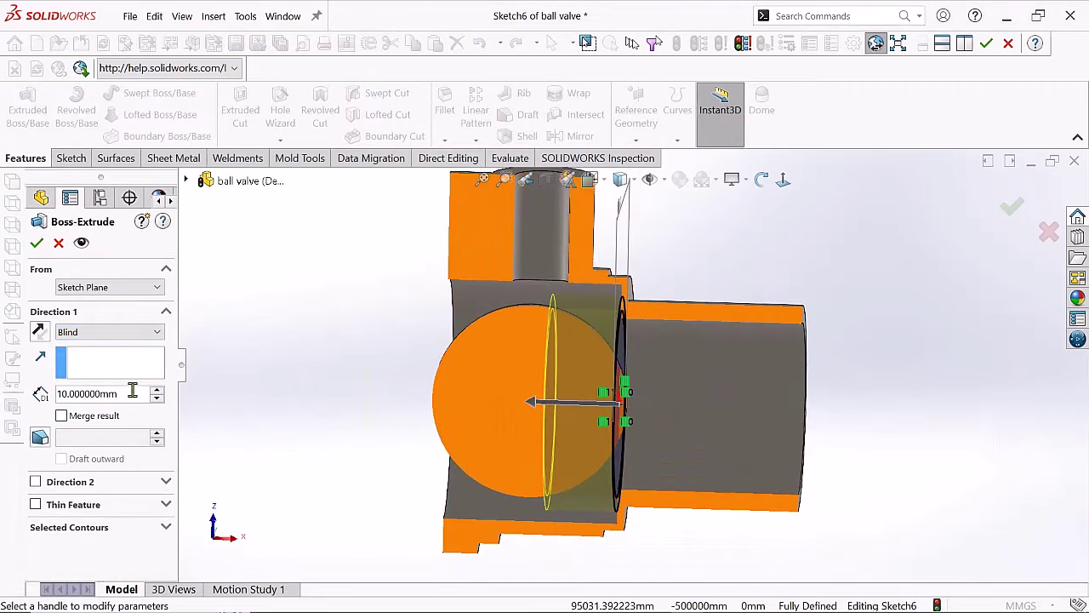
{"action": "middle_click_drag", "start_coordinate": [526, 391], "coordinate": [585, 416]}
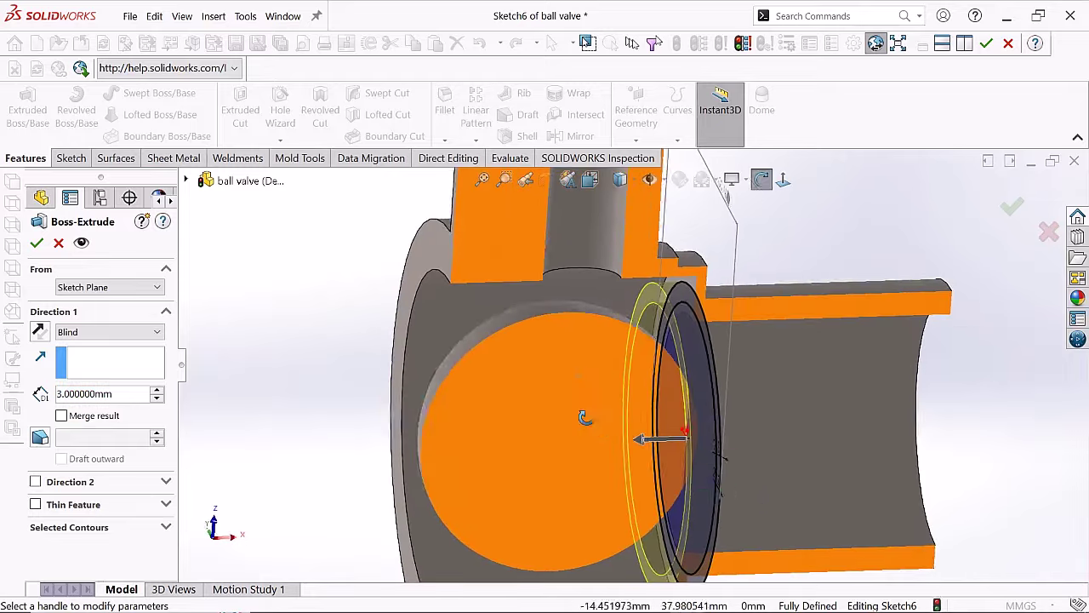
{"action": "mouse_move", "coordinate": [264, 336]}
{"action": "middle_mouse_down"}
{"action": "mouse_move", "coordinate": [652, 315]}
{"action": "mouse_move", "coordinate": [596, 434]}
{"action": "middle_mouse_up"}
{"action": "scroll", "coordinate": [651, 315], "scroll_direction": "down", "scroll_amount": 5}
{"action": "scroll", "coordinate": [596, 434], "scroll_direction": "up", "scroll_amount": 5}
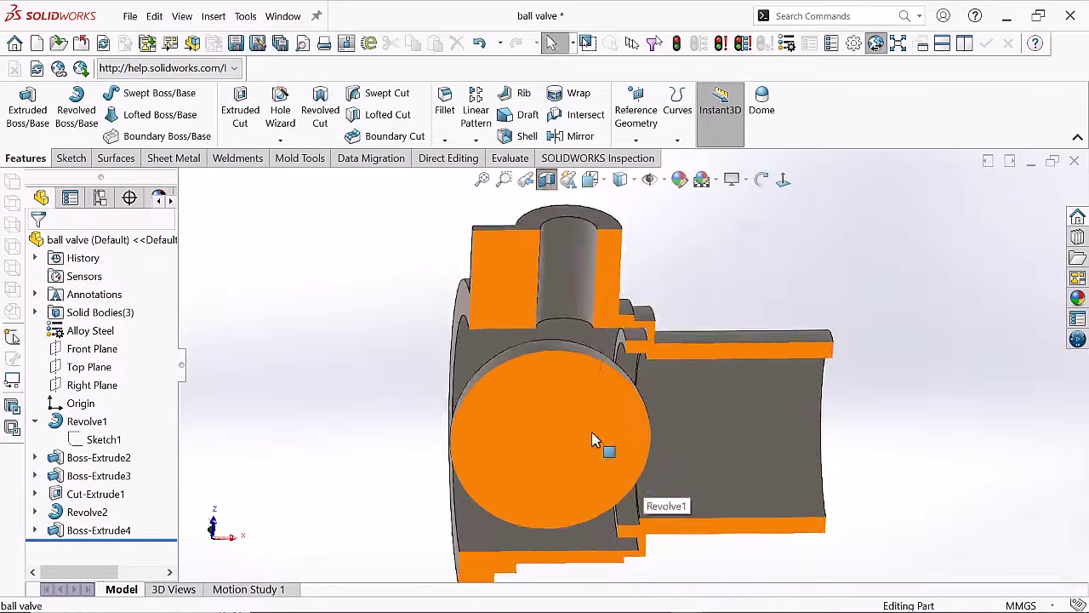
- Open the ball's revolve sketch, then exit it to rebuild the ball
{"action": "scroll", "coordinate": [619, 407], "scroll_direction": "down", "scroll_amount": 3}
{"action": "key", "text": "Escape"}
{"action": "left_click", "coordinate": [100, 530]}
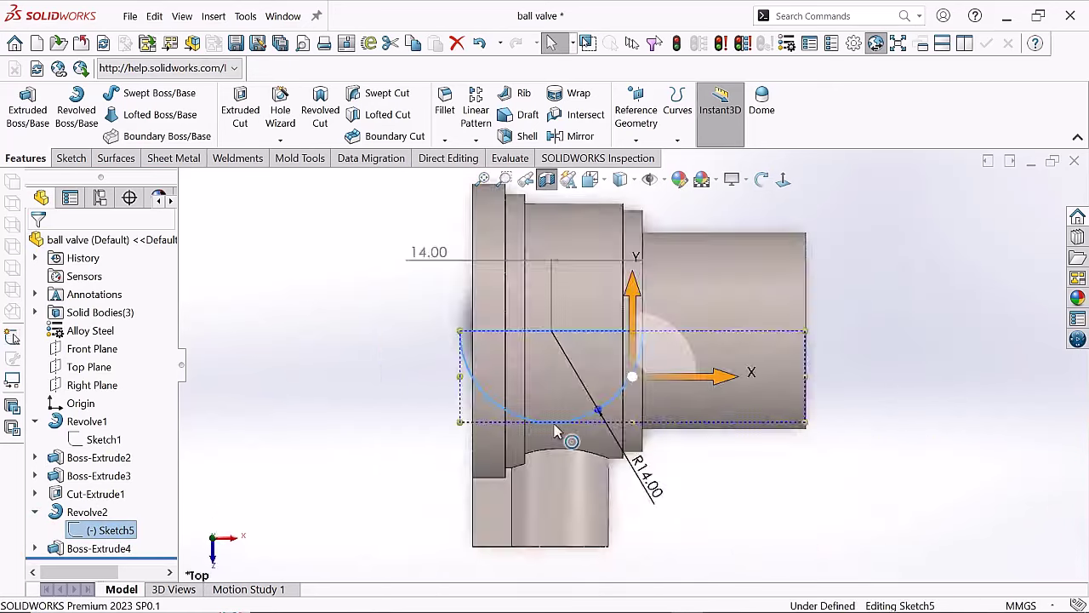
{"action": "right_click", "coordinate": [659, 242]}
{"action": "key", "text": "Delete"}
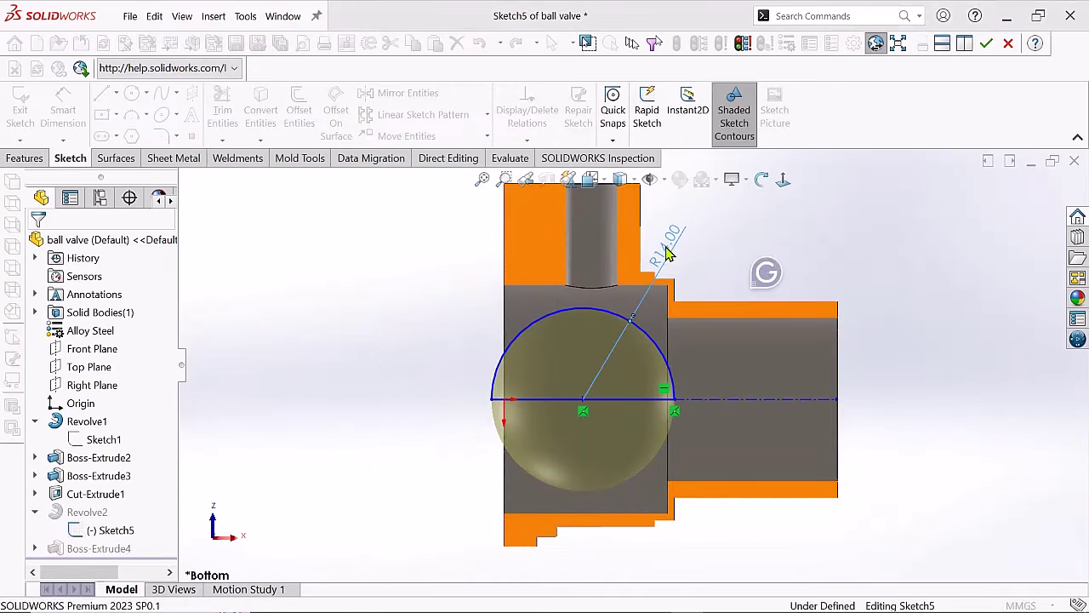
{"action": "left_click", "coordinate": [1030, 212]}
{"action": "mouse_move", "coordinate": [891, 243]}
{"action": "middle_mouse_down"}
{"action": "mouse_move", "coordinate": [628, 315]}
{"action": "mouse_move", "coordinate": [619, 463]}
{"action": "middle_mouse_up"}
- Set the ball profile's radius dimension to 15 mm and rebuild the ball
{"action": "left_click", "coordinate": [110, 530]}
{"action": "left_click", "coordinate": [783, 185]}
{"action": "double_click", "coordinate": [644, 230]}
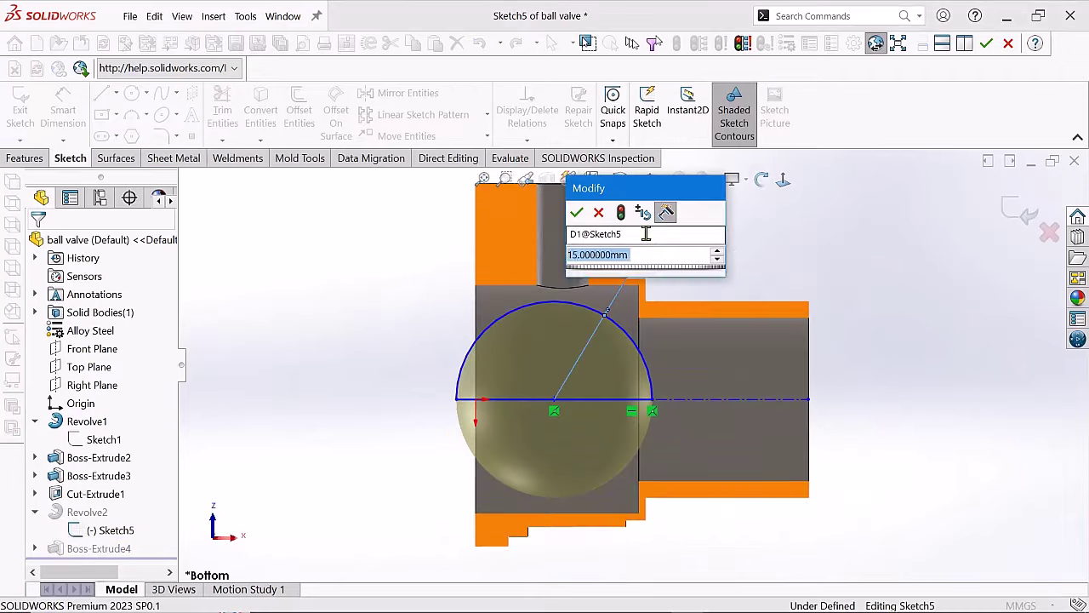
{"action": "key", "text": "Return"}
{"action": "left_click", "coordinate": [1030, 213]}
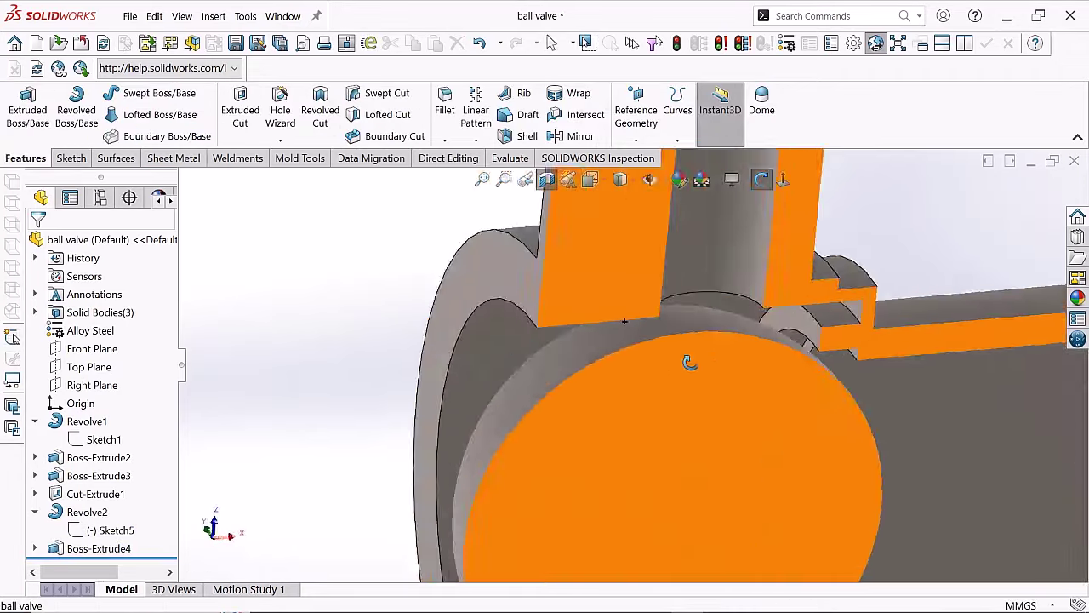
{"action": "middle_click_drag", "start_coordinate": [610, 342], "coordinate": [727, 425]}
- Add a Right Plane second section cut, offset 28 mm along the bore, to the section view
{"action": "scroll", "coordinate": [728, 426], "scroll_direction": "down", "scroll_amount": 5}
{"action": "left_click", "coordinate": [547, 178]}
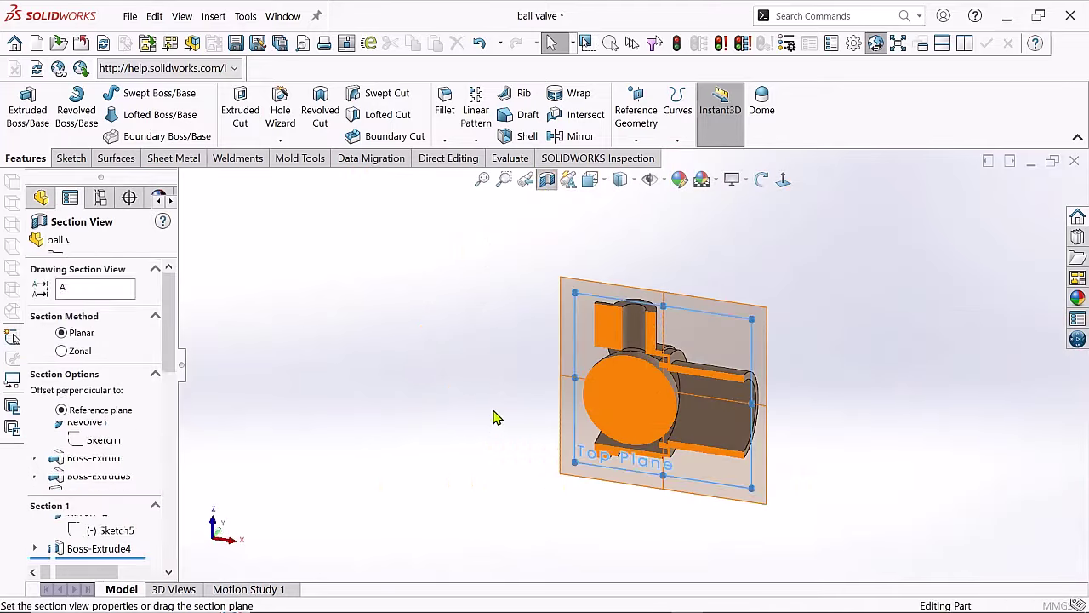
{"action": "scroll", "coordinate": [89, 434], "scroll_direction": "down", "scroll_amount": 5}
{"action": "left_click", "coordinate": [111, 358]}
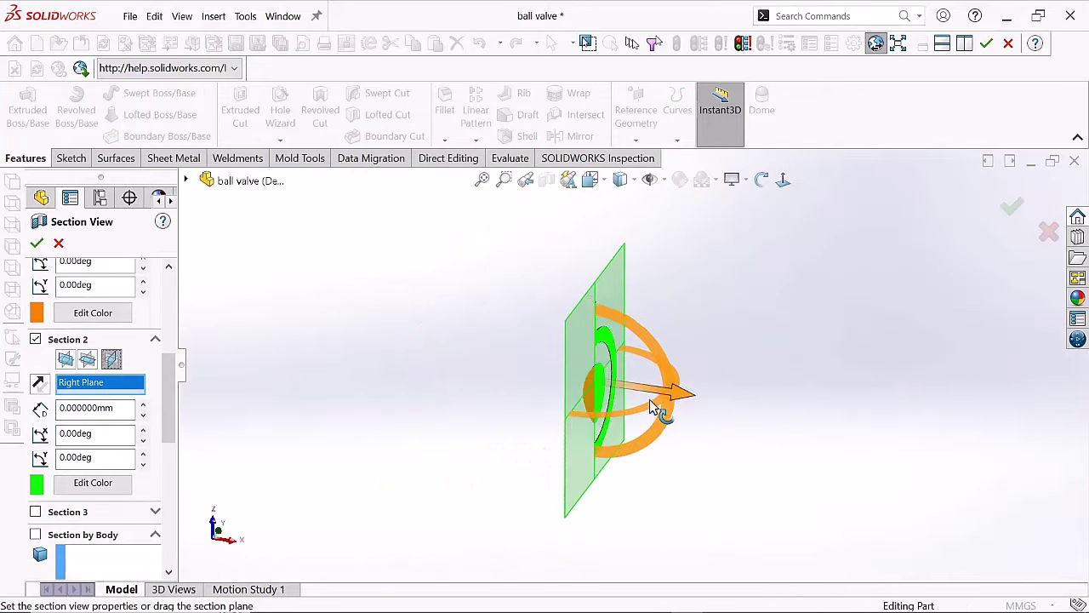
{"action": "left_click_drag", "start_coordinate": [661, 413], "coordinate": [743, 412]}
{"action": "scroll", "coordinate": [773, 423], "scroll_direction": "up", "scroll_amount": 5}
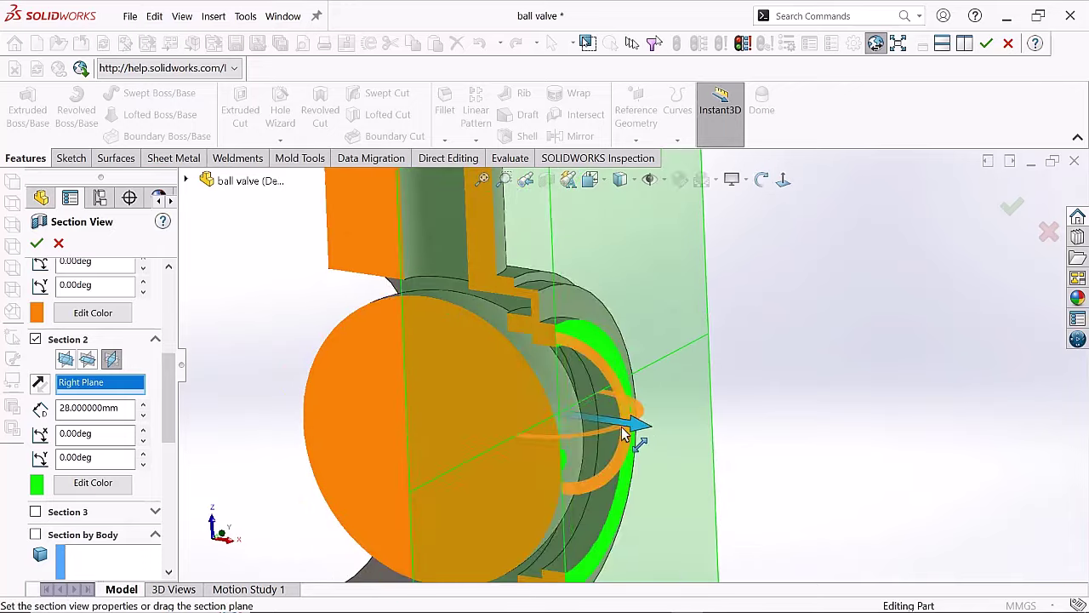
{"action": "key", "text": "Return"}
- Inspect the green section faces, then toggle the section view off and reapply it
{"action": "scroll", "coordinate": [783, 400], "scroll_direction": "up", "scroll_amount": 3}
{"action": "scroll", "coordinate": [555, 355], "scroll_direction": "down", "scroll_amount": 3}
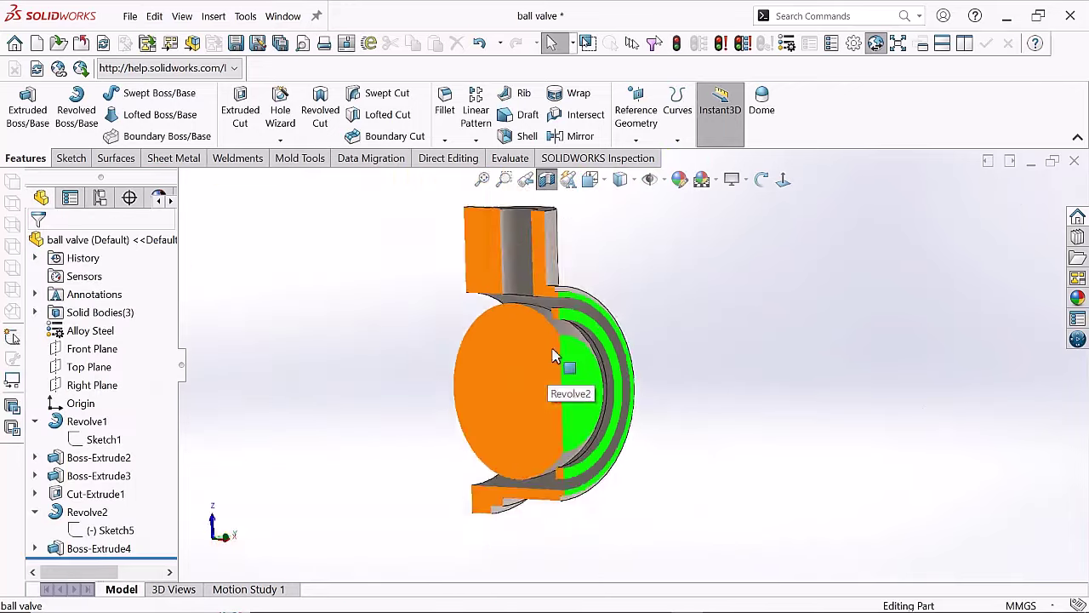
{"action": "scroll", "coordinate": [554, 355], "scroll_direction": "up", "scroll_amount": 3}
{"action": "mouse_move", "coordinate": [596, 357]}
{"action": "middle_mouse_down"}
{"action": "mouse_move", "coordinate": [703, 353]}
{"action": "mouse_move", "coordinate": [584, 360]}
{"action": "middle_mouse_up"}
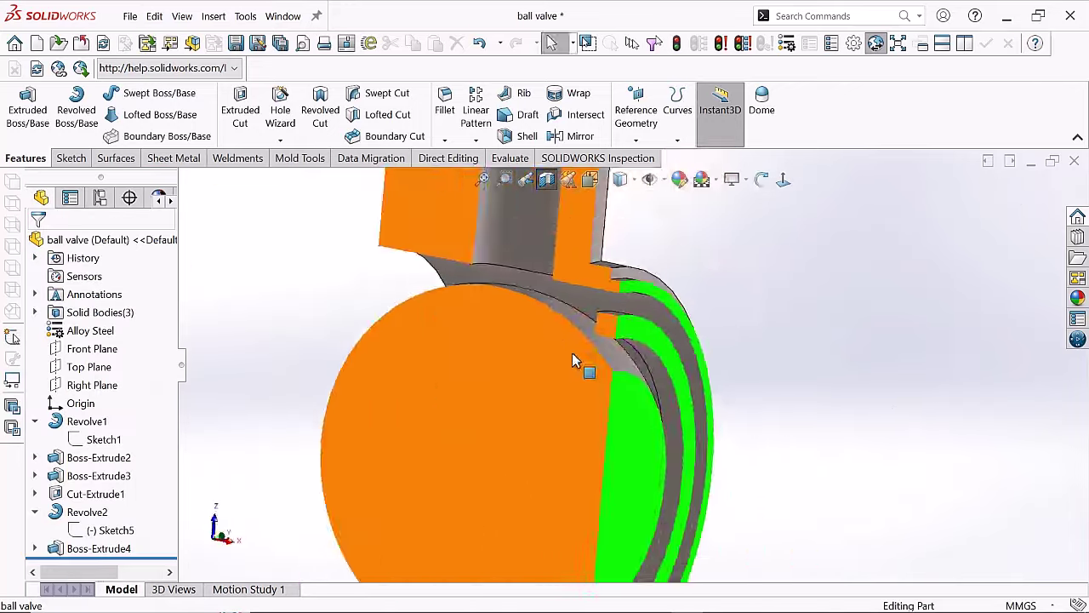
{"action": "scroll", "coordinate": [821, 452], "scroll_direction": "down", "scroll_amount": 3}
{"action": "left_click", "coordinate": [547, 179]}
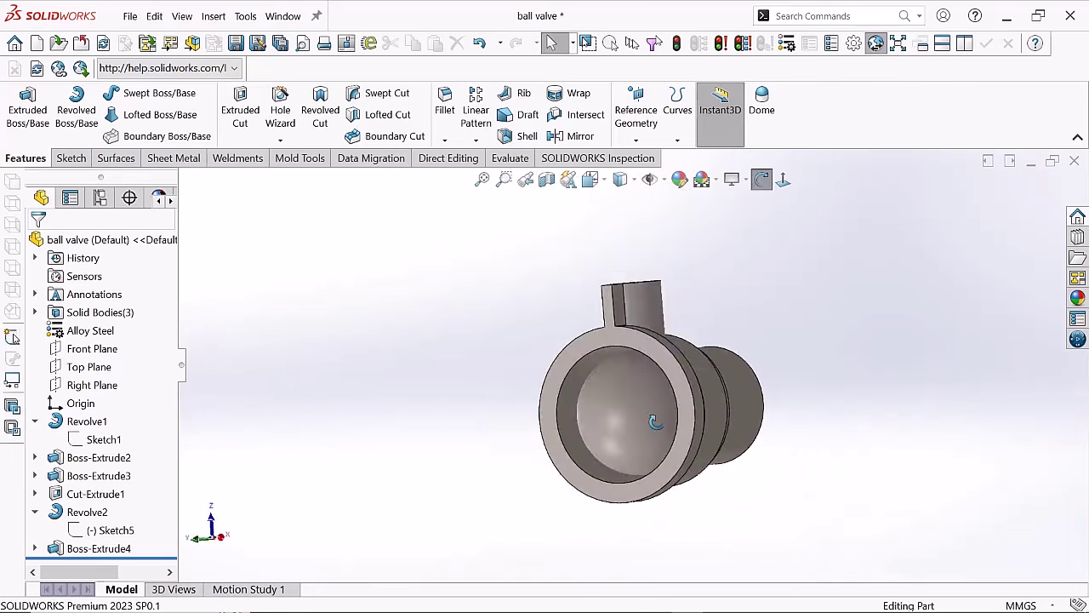
{"action": "left_click", "coordinate": [546, 179]}
{"action": "mouse_move", "coordinate": [900, 352]}
{"action": "middle_mouse_down"}
{"action": "mouse_move", "coordinate": [438, 372]}
{"action": "mouse_move", "coordinate": [588, 377]}
{"action": "middle_mouse_up"}
{"action": "key", "text": "Return"}
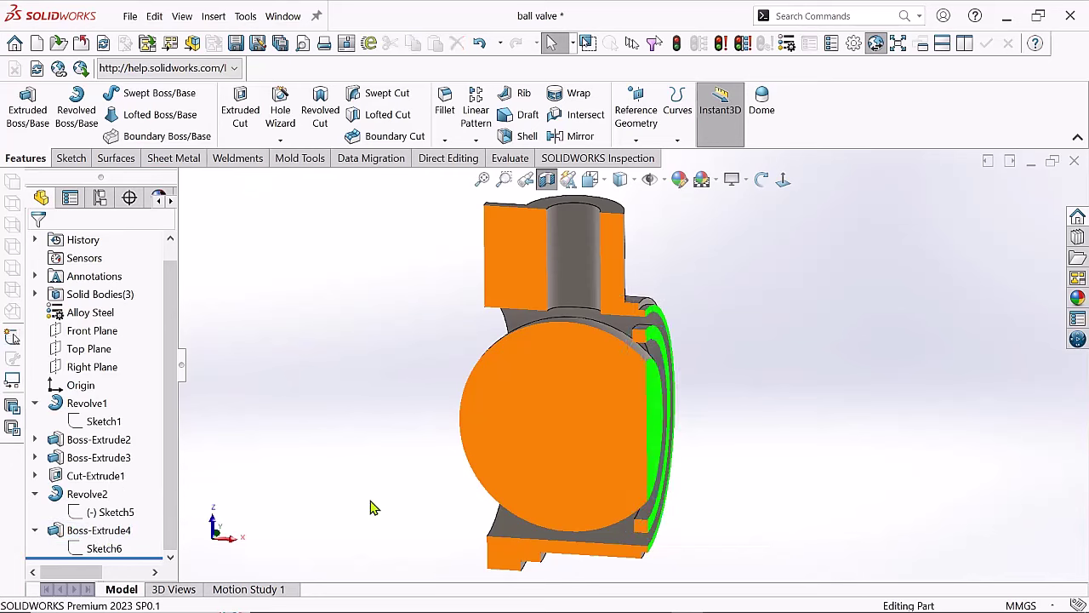
- Keep the seat ring sketch's thickness at 2 mm and rebuild it
{"action": "left_click", "coordinate": [104, 548]}
{"action": "scroll", "coordinate": [630, 417], "scroll_direction": "up", "scroll_amount": 5}
{"action": "double_click", "coordinate": [649, 342]}
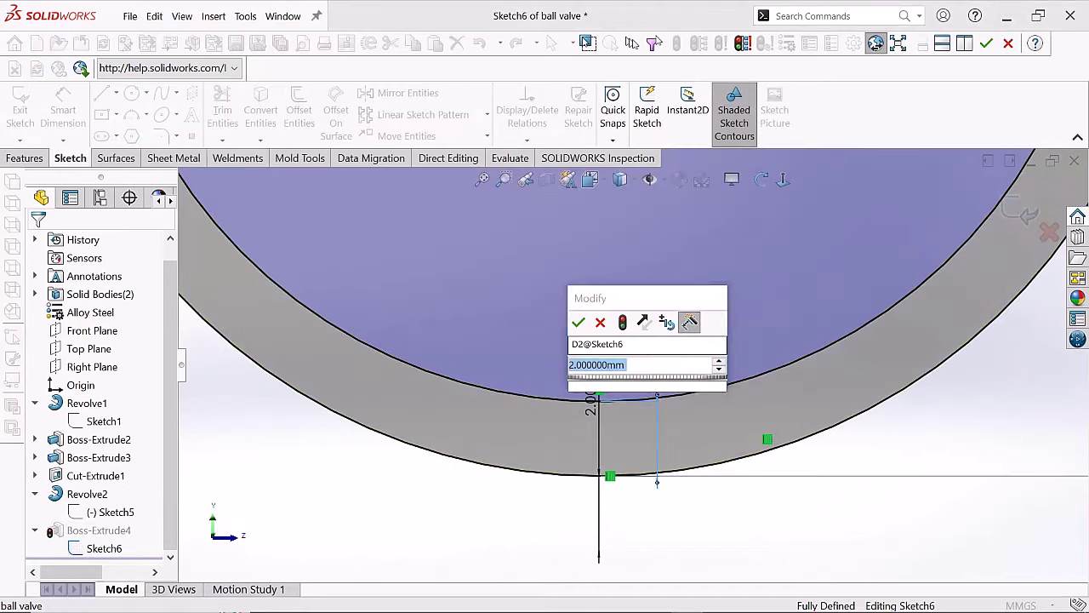
{"action": "key", "text": "Return"}
{"action": "left_click", "coordinate": [1027, 214]}
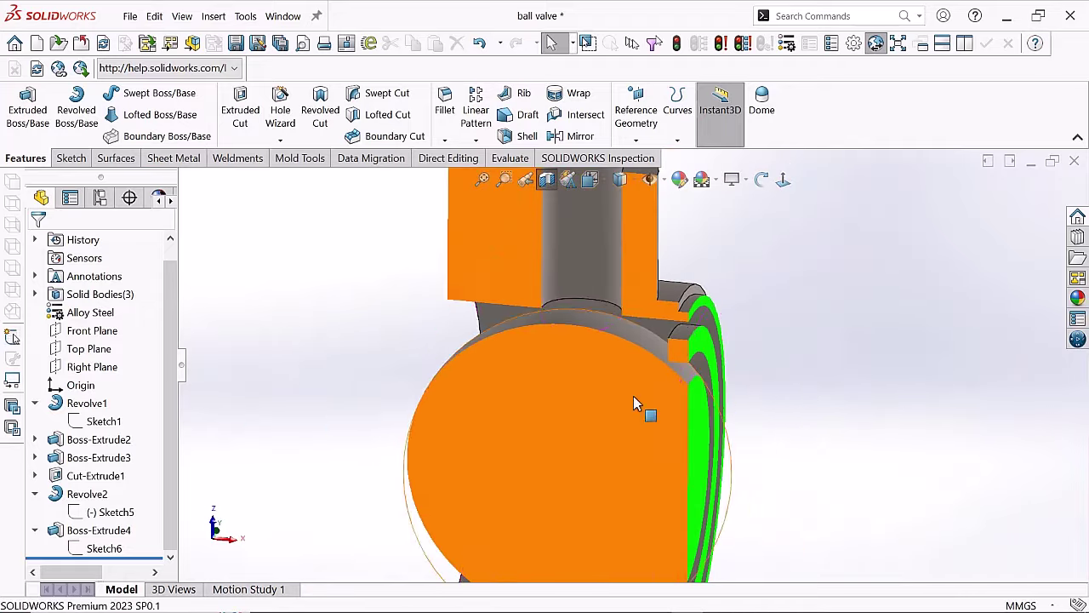
- Keep Boss-Extrude4's depth at 3 mm and view the whole valve body from the side
{"action": "left_click", "coordinate": [99, 529]}
{"action": "left_click", "coordinate": [58, 481]}
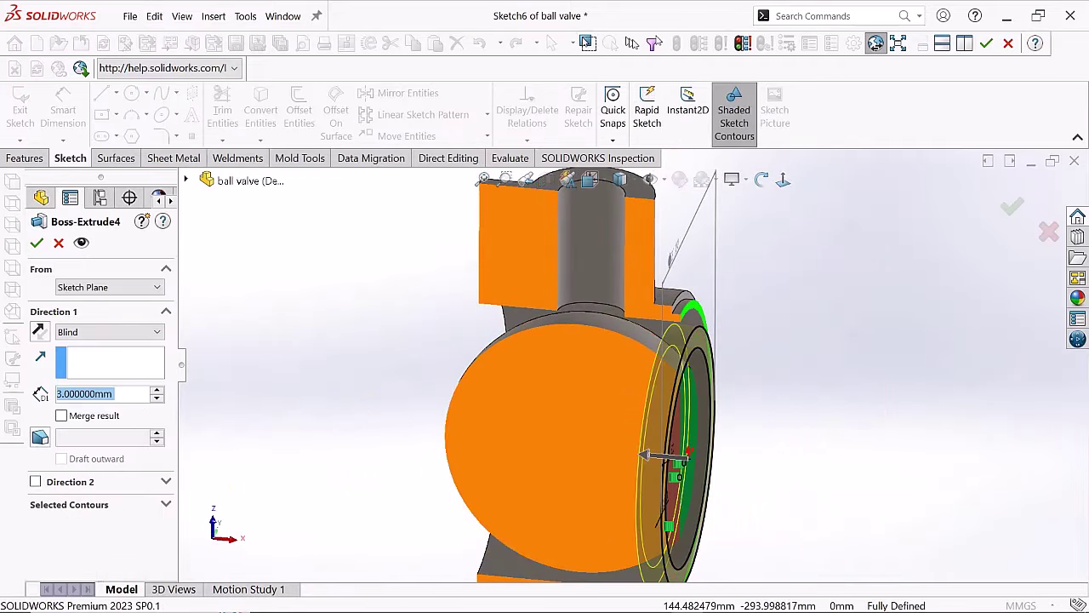
{"action": "key", "text": "Return"}
{"action": "left_click_drag", "start_coordinate": [646, 326], "coordinate": [474, 360]}
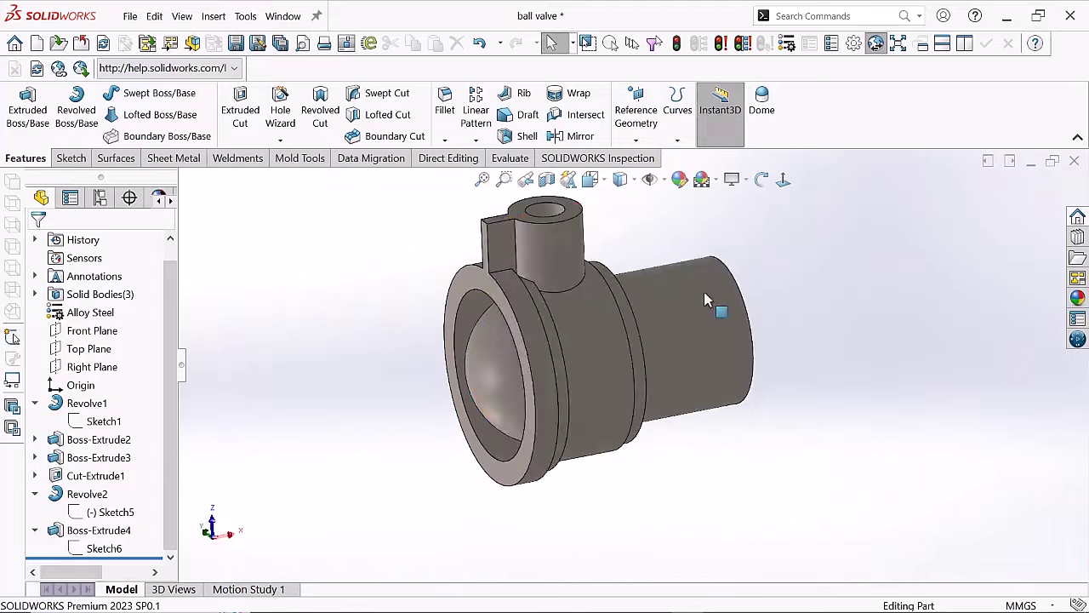
{"action": "left_click_drag", "start_coordinate": [473, 360], "coordinate": [575, 332]}
{"action": "key", "text": "Escape"}
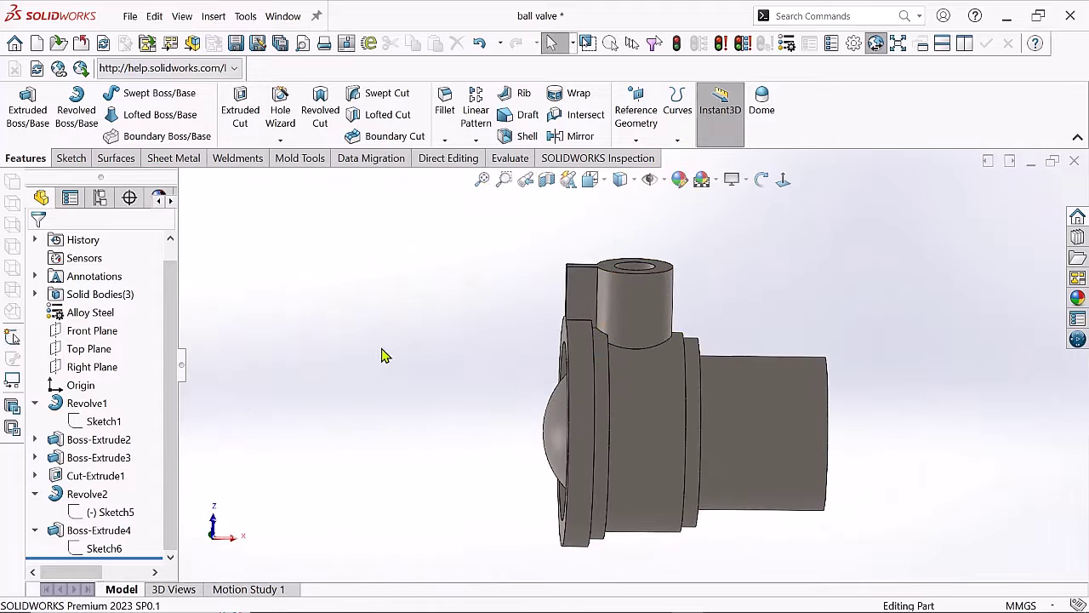
- Apply the section view, then edit the ball's profile sketch, trimming a line and redrawing it from the arc centre
{"action": "scroll", "coordinate": [672, 381], "scroll_direction": "up", "scroll_amount": 2}
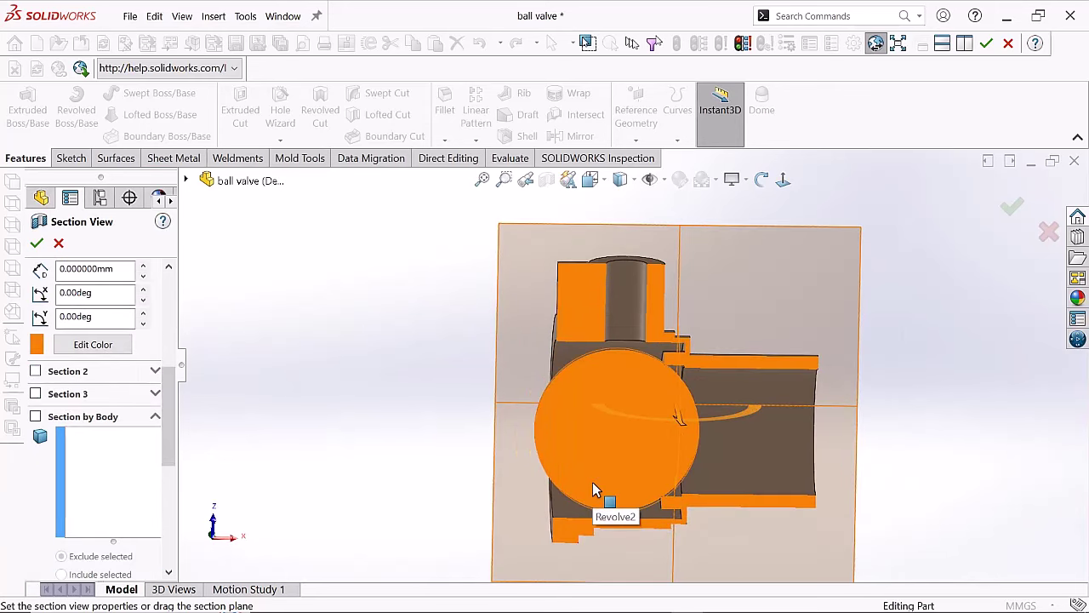
{"action": "left_click", "coordinate": [37, 244]}
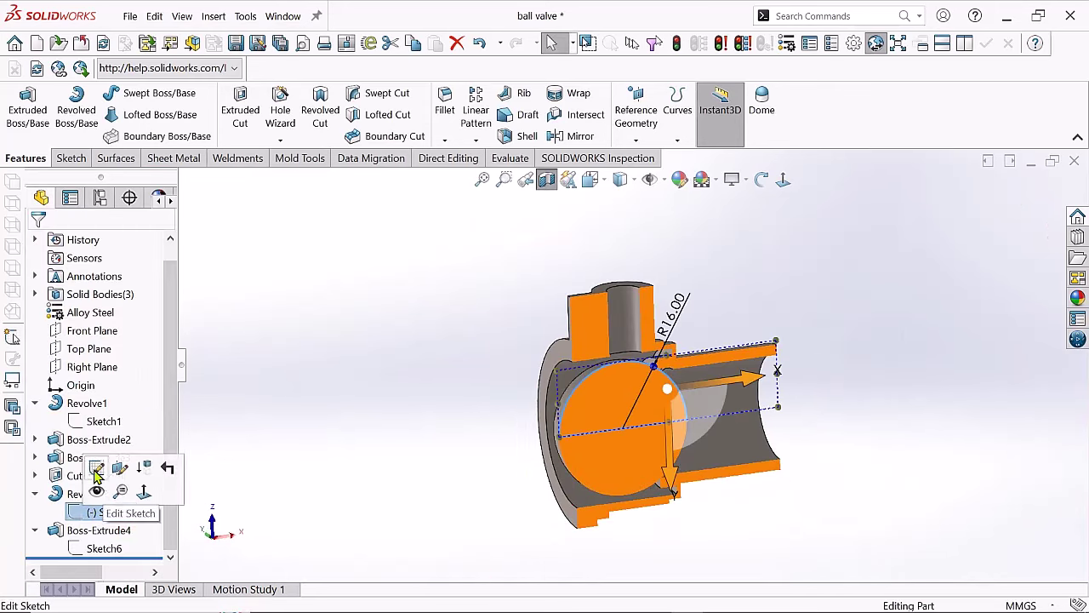
{"action": "left_click", "coordinate": [96, 468]}
{"action": "left_click", "coordinate": [116, 94]}
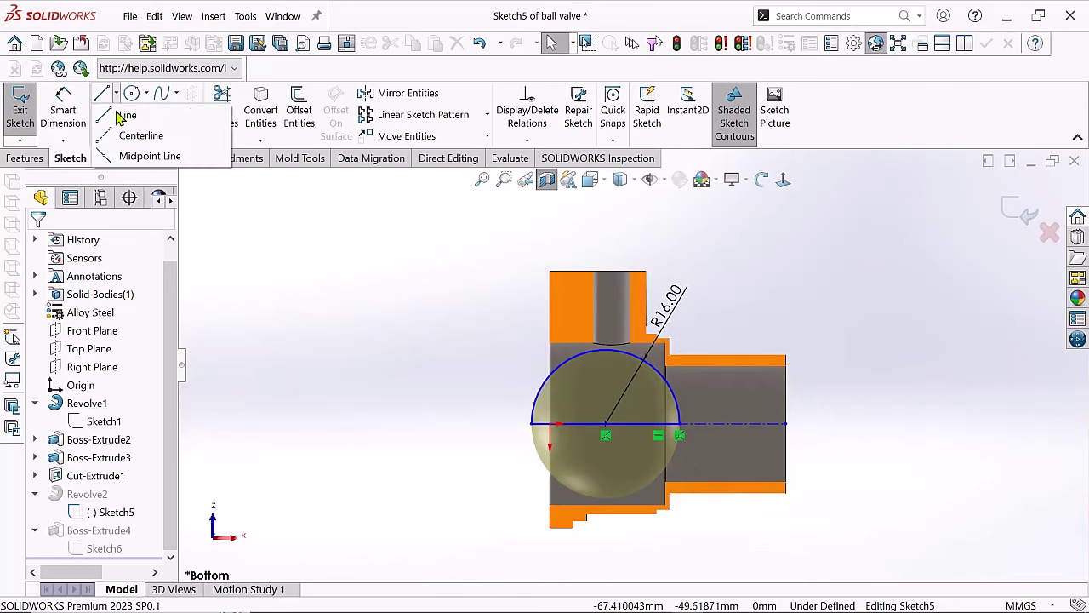
{"action": "left_click", "coordinate": [606, 423]}
{"action": "scroll", "coordinate": [603, 213], "scroll_direction": "down", "scroll_amount": 2}
{"action": "scroll", "coordinate": [618, 309], "scroll_direction": "down", "scroll_amount": 3}
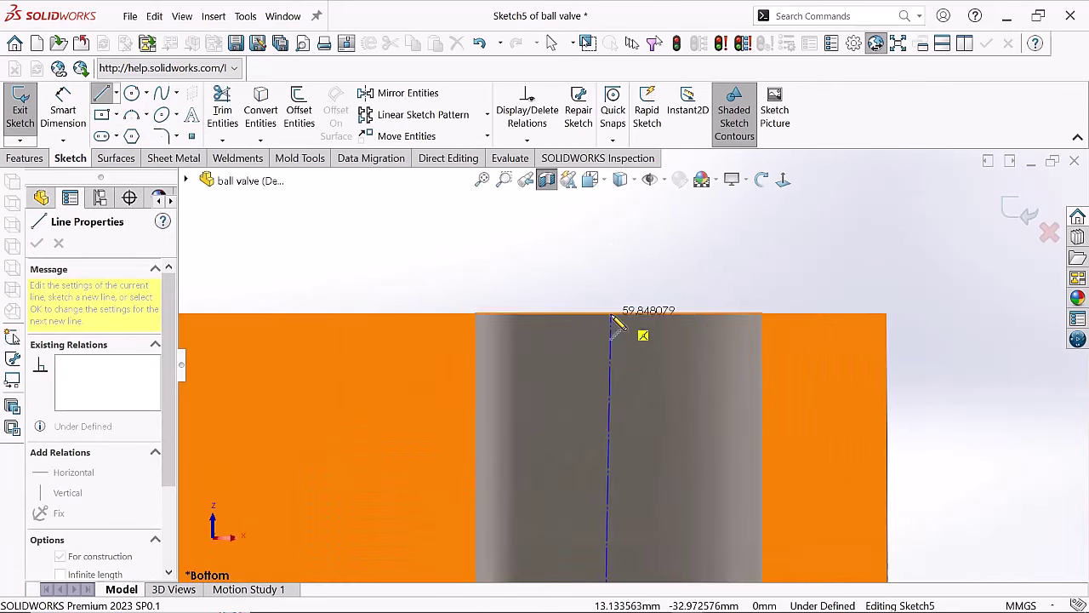
{"action": "scroll", "coordinate": [630, 293], "scroll_direction": "up", "scroll_amount": 5}
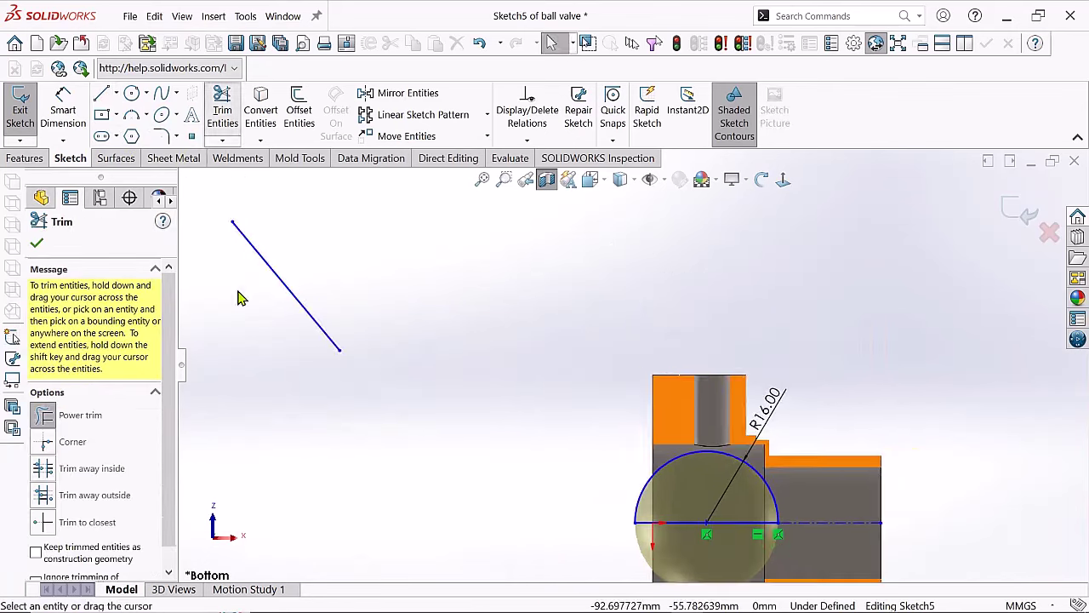
{"action": "left_click_drag", "start_coordinate": [239, 297], "coordinate": [405, 296]}
{"action": "scroll", "coordinate": [693, 340], "scroll_direction": "down", "scroll_amount": 3}
{"action": "left_click", "coordinate": [645, 401]}
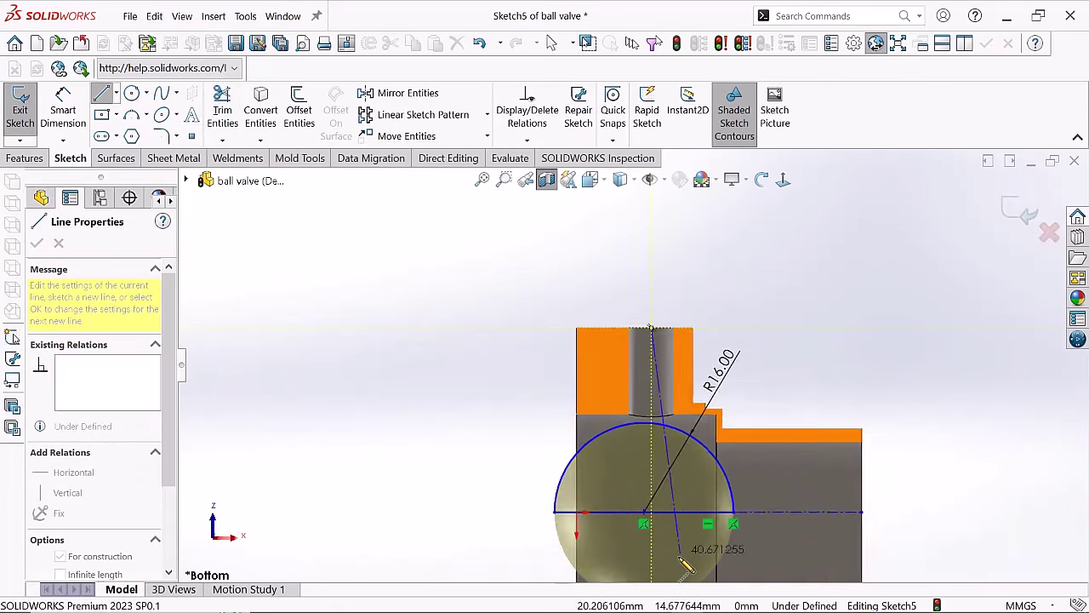
{"action": "scroll", "coordinate": [652, 477], "scroll_direction": "up", "scroll_amount": 3}
- Make the new line coincident with the arc centre point and rebuild the ball
{"action": "right_click", "coordinate": [649, 388]}
{"action": "left_click", "coordinate": [685, 397]}
{"action": "scroll", "coordinate": [638, 404], "scroll_direction": "down", "scroll_amount": 3}
{"action": "scroll", "coordinate": [630, 409], "scroll_direction": "down", "scroll_amount": 2}
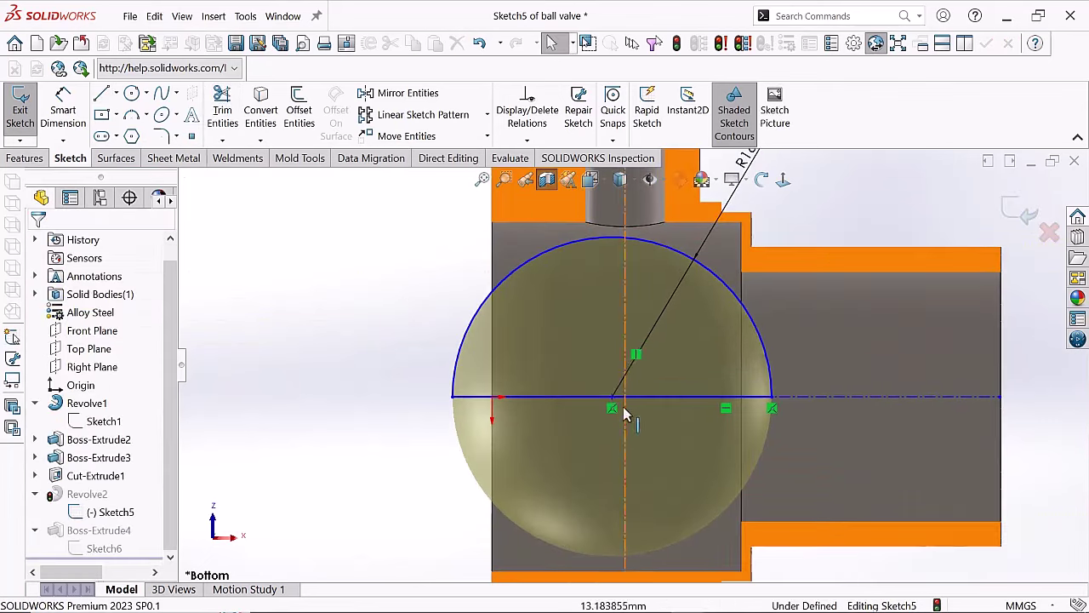
{"action": "left_click", "coordinate": [637, 397]}
{"action": "left_click", "coordinate": [664, 397], "text": "ctrl"}
{"action": "left_click", "coordinate": [685, 351]}
{"action": "middle_click_drag", "start_coordinate": [698, 358], "coordinate": [871, 246]}
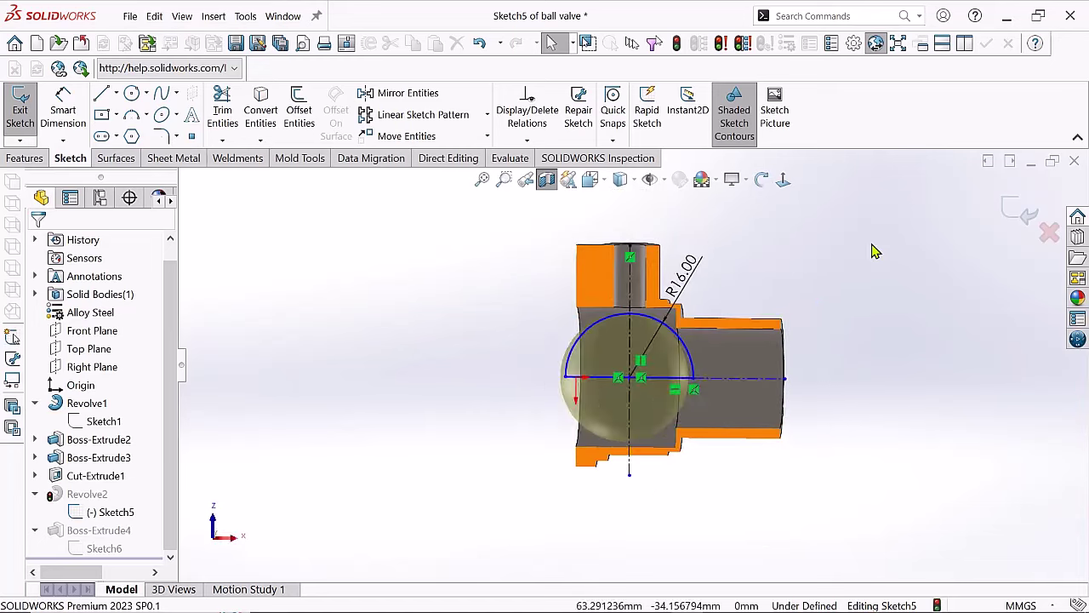
{"action": "left_click", "coordinate": [1028, 213]}
- In the front view, edit a seat ring sketch dimension and rebuild the seat ring
{"action": "middle_click_drag", "start_coordinate": [689, 297], "coordinate": [670, 293]}
{"action": "scroll", "coordinate": [662, 443], "scroll_direction": "down", "scroll_amount": 3}
{"action": "middle_click_drag", "start_coordinate": [661, 443], "coordinate": [673, 460]}
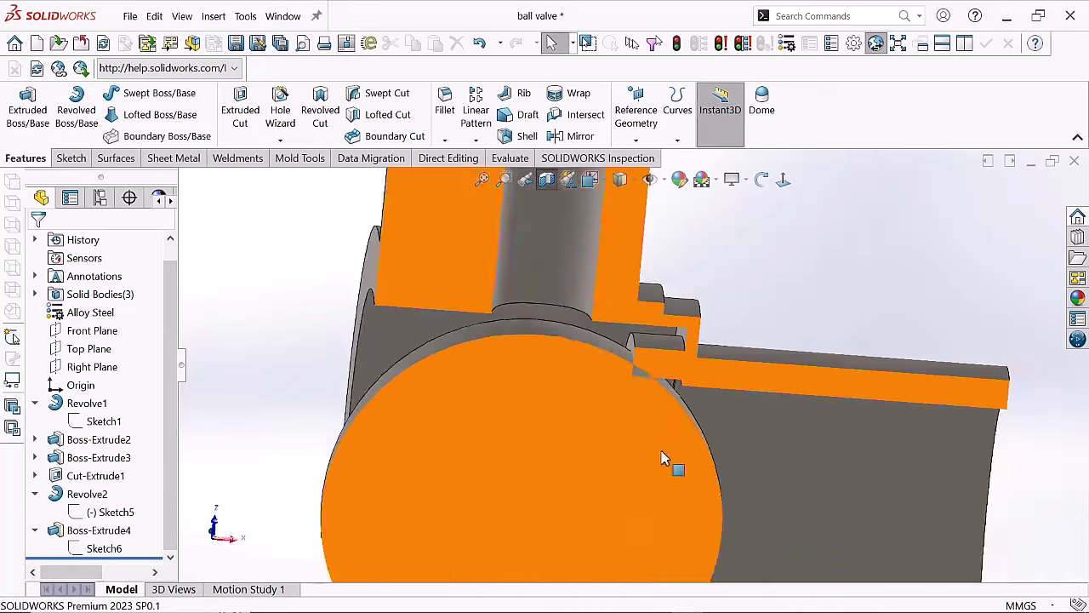
{"action": "key", "text": "Escape"}
{"action": "scroll", "coordinate": [674, 393], "scroll_direction": "up", "scroll_amount": 3}
{"action": "middle_click_drag", "start_coordinate": [673, 392], "coordinate": [714, 483]}
{"action": "key", "text": "ctrl+1"}
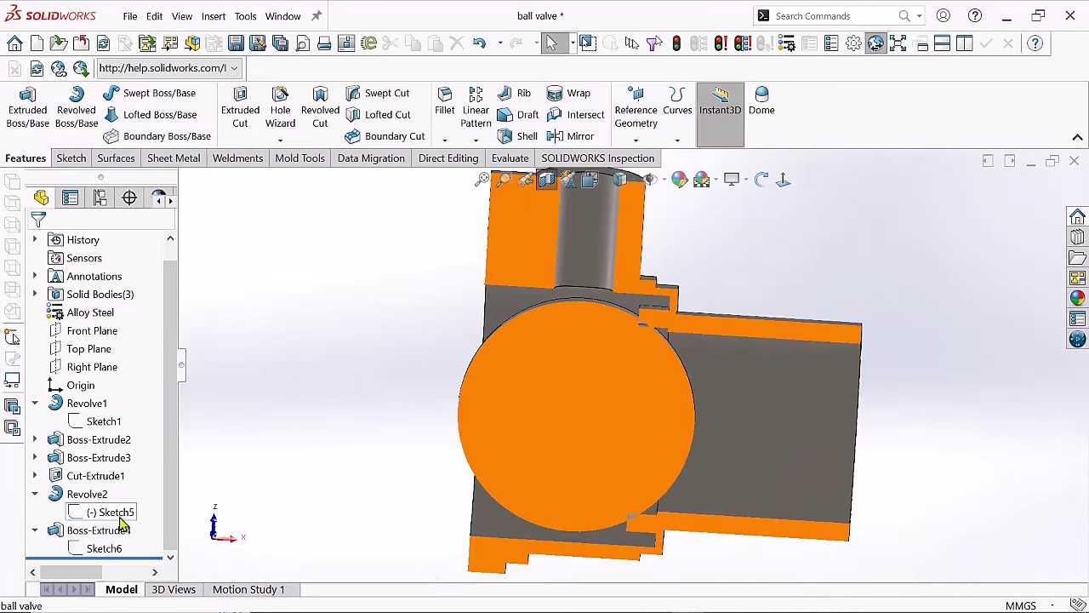
{"action": "left_click", "coordinate": [132, 500]}
{"action": "double_click", "coordinate": [645, 451]}
{"action": "key", "text": "Return"}
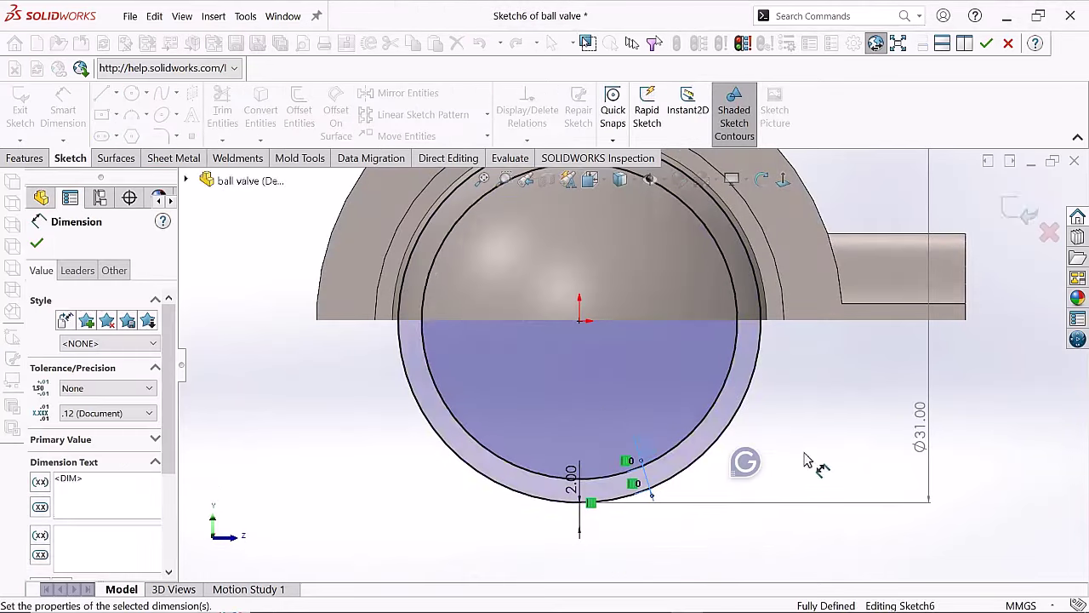
{"action": "left_click", "coordinate": [1028, 212]}
- Turn off the section view and start Sketch7 on the stem boss's top face
{"action": "mouse_move", "coordinate": [934, 410]}
{"action": "middle_mouse_down"}
{"action": "mouse_move", "coordinate": [693, 396]}
{"action": "mouse_move", "coordinate": [717, 328]}
{"action": "mouse_move", "coordinate": [709, 384]}
{"action": "mouse_move", "coordinate": [673, 405]}
{"action": "mouse_move", "coordinate": [682, 438]}
{"action": "mouse_move", "coordinate": [724, 391]}
{"action": "mouse_move", "coordinate": [769, 377]}
{"action": "middle_mouse_up"}
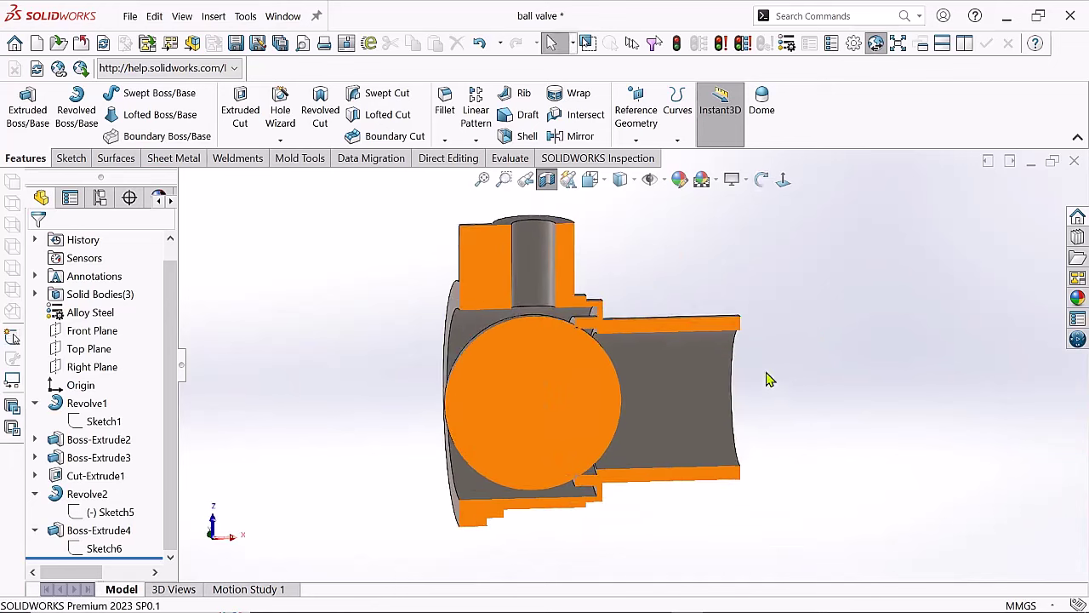
{"action": "scroll", "coordinate": [591, 348], "scroll_direction": "down", "scroll_amount": 3}
{"action": "scroll", "coordinate": [601, 400], "scroll_direction": "up", "scroll_amount": 1}
{"action": "scroll", "coordinate": [601, 400], "scroll_direction": "up", "scroll_amount": 3}
{"action": "middle_click_drag", "start_coordinate": [705, 349], "coordinate": [578, 213]}
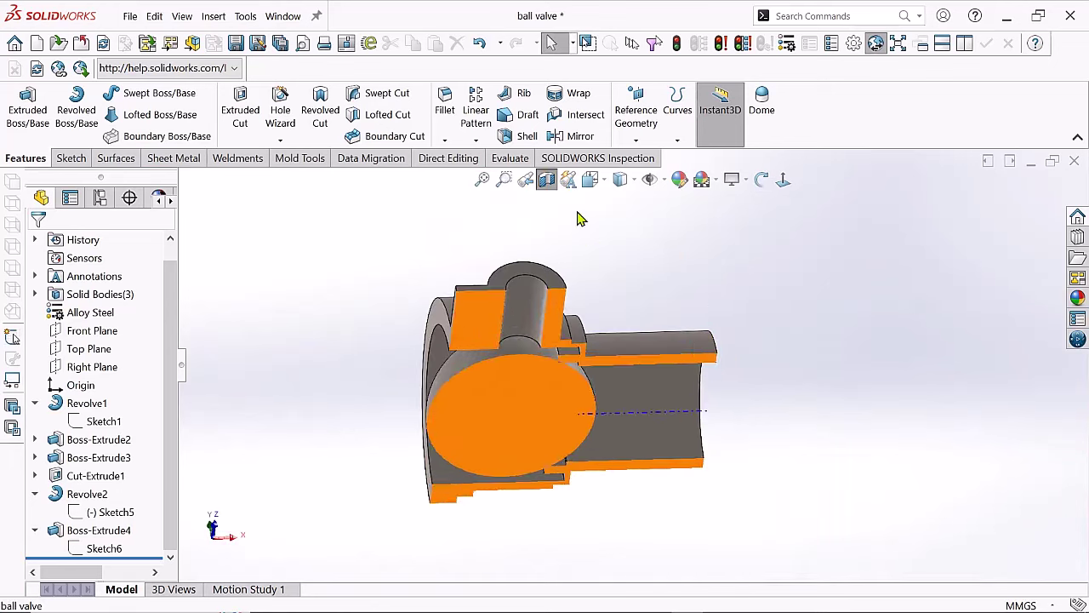
{"action": "left_click", "coordinate": [547, 179]}
{"action": "left_click", "coordinate": [593, 275]}
{"action": "left_click", "coordinate": [596, 219]}
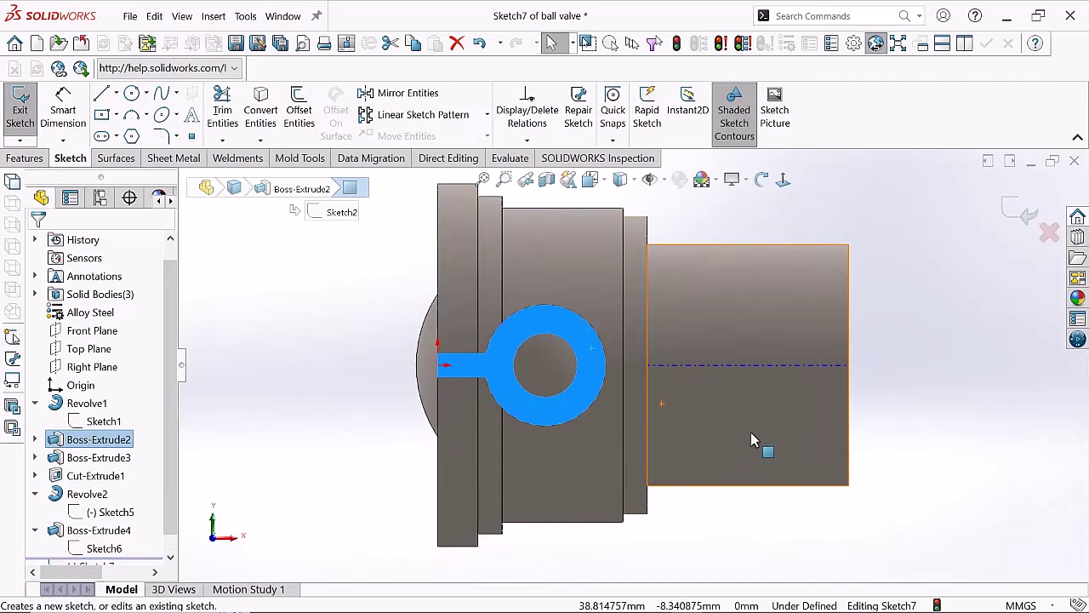
- Draw a centerline from the origin along the valve axis on the stem boss sketch
{"action": "scroll", "coordinate": [545, 374], "scroll_direction": "down", "scroll_amount": 2}
{"action": "scroll", "coordinate": [545, 374], "scroll_direction": "down", "scroll_amount": 2}
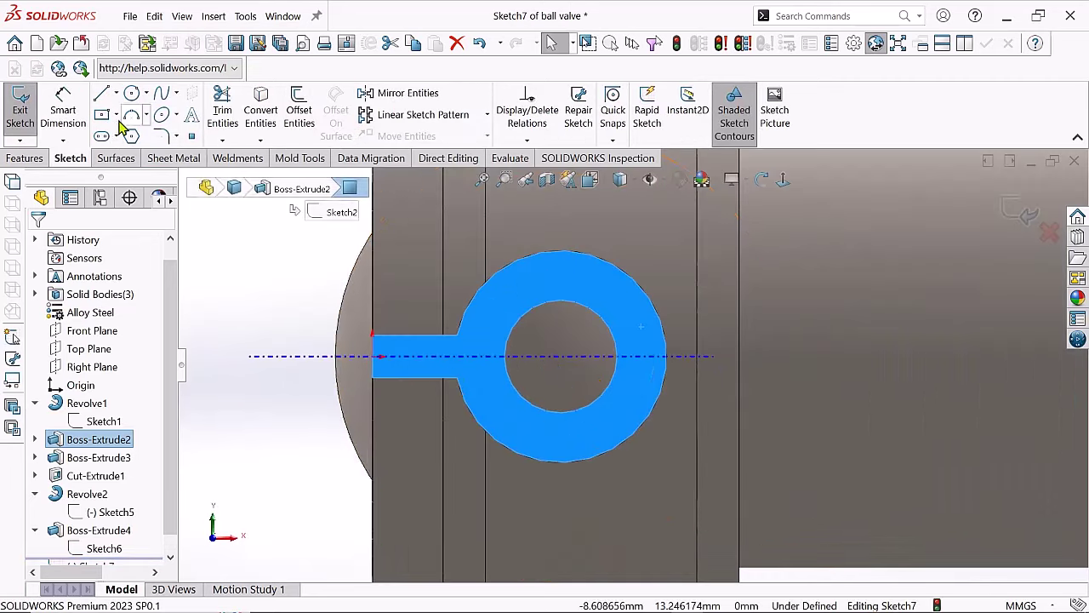
{"action": "middle_click_drag", "start_coordinate": [545, 373], "coordinate": [630, 166]}
{"action": "key", "text": "ctrl+8"}
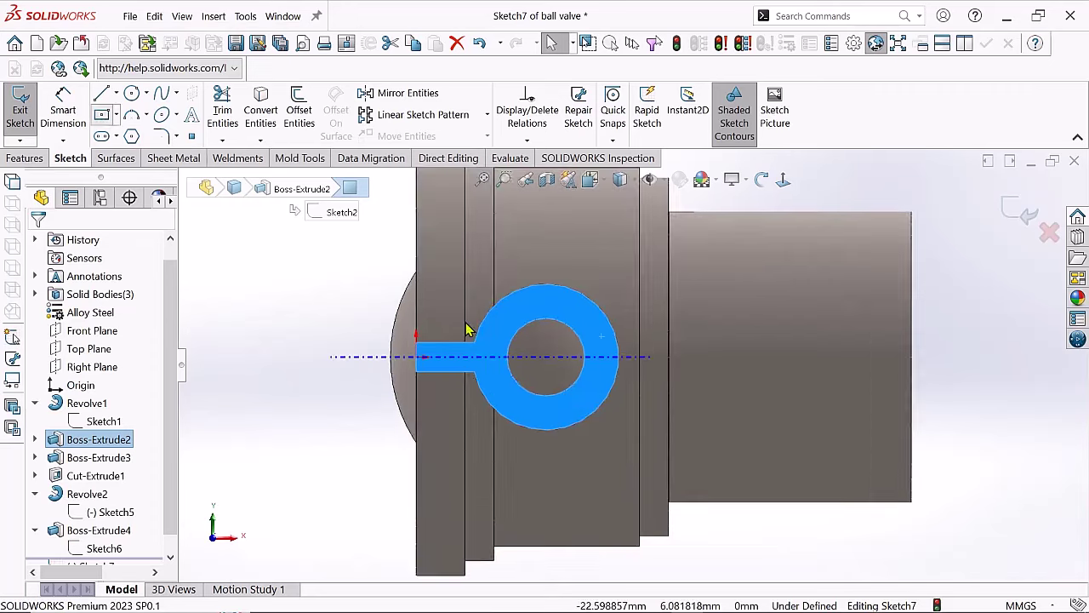
{"action": "left_click", "coordinate": [101, 114]}
{"action": "left_click", "coordinate": [101, 93]}
{"action": "left_click", "coordinate": [405, 372]}
{"action": "scroll", "coordinate": [608, 368], "scroll_direction": "down", "scroll_amount": 2}
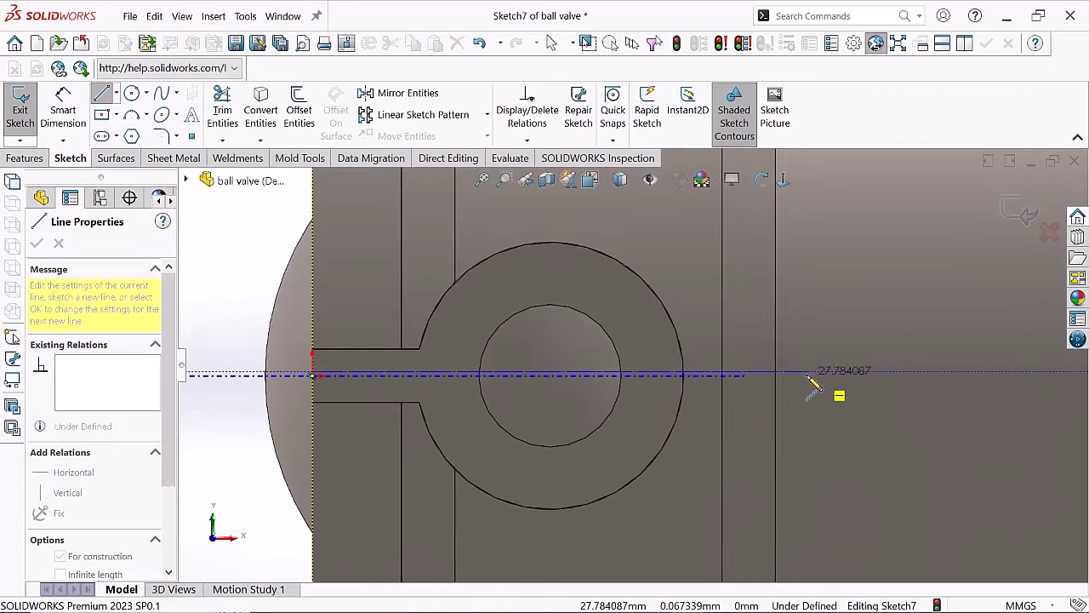
{"action": "right_click", "coordinate": [804, 374]}
{"action": "left_click", "coordinate": [839, 386]}
{"action": "scroll", "coordinate": [452, 346], "scroll_direction": "down", "scroll_amount": 3}
{"action": "scroll", "coordinate": [443, 385], "scroll_direction": "up", "scroll_amount": 5}
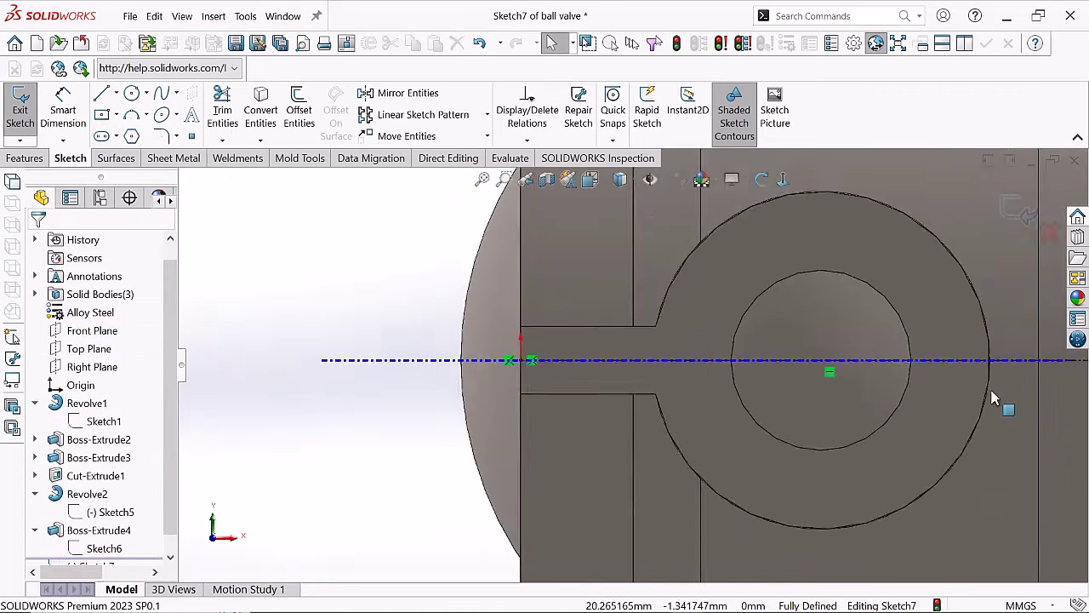
- Draw a small center rectangle on the axis inside the bore
{"action": "left_click", "coordinate": [703, 355]}
{"action": "left_click", "coordinate": [801, 348]}
{"action": "key", "text": "Escape"}
{"action": "scroll", "coordinate": [681, 366], "scroll_direction": "down", "scroll_amount": 3}
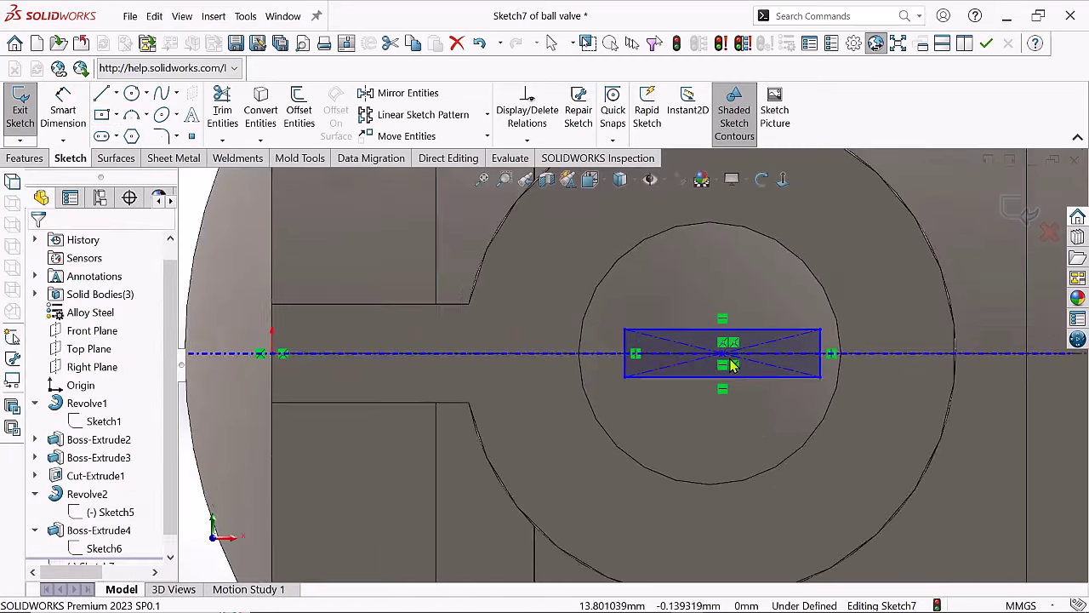
{"action": "left_click", "coordinate": [678, 367]}
{"action": "key", "text": "Escape"}
{"action": "scroll", "coordinate": [722, 396], "scroll_direction": "up", "scroll_amount": 3}
{"action": "scroll", "coordinate": [656, 409], "scroll_direction": "down", "scroll_amount": 3}
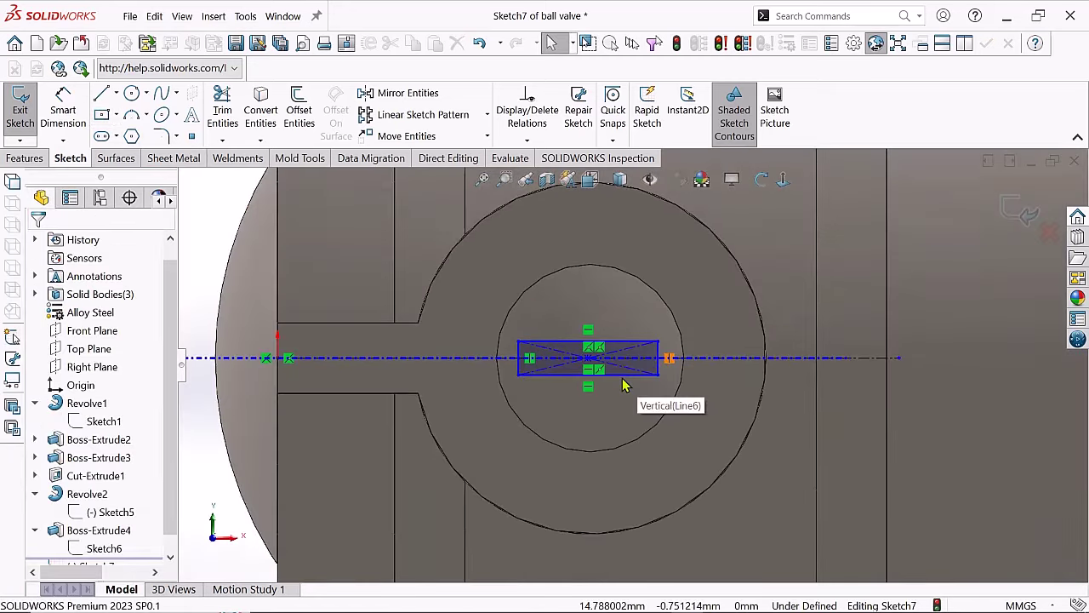
- Dimension the rectangle's height to 2 mm and add its width dimension
{"action": "left_click", "coordinate": [63, 109]}
{"action": "scroll", "coordinate": [685, 357], "scroll_direction": "down", "scroll_amount": 2}
{"action": "left_click", "coordinate": [709, 358]}
{"action": "left_click", "coordinate": [763, 337]}
{"action": "type", "text": "2"}
{"action": "key", "text": "Return"}
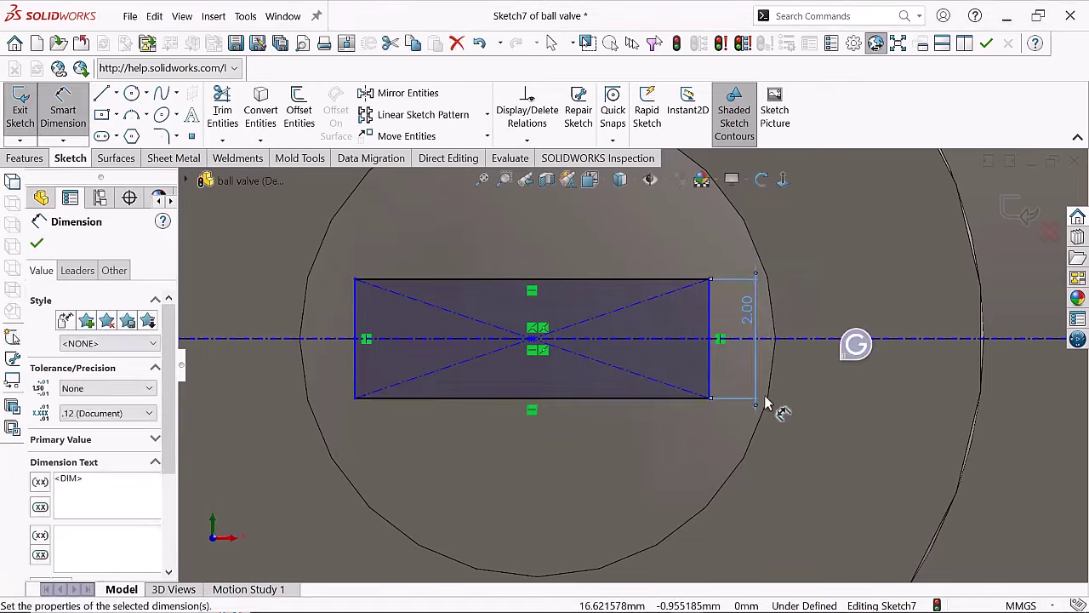
{"action": "left_click", "coordinate": [596, 398]}
{"action": "left_click", "coordinate": [546, 455]}
{"action": "key", "text": "Return"}
{"action": "right_click", "coordinate": [587, 388]}
{"action": "middle_click_drag", "start_coordinate": [596, 392], "coordinate": [647, 366]}
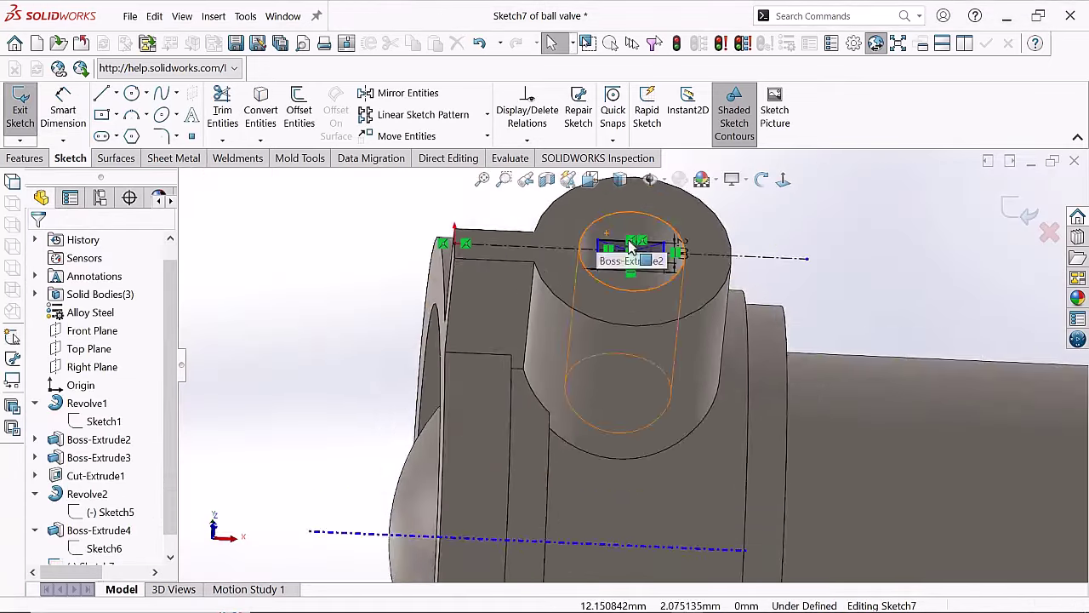
- Extrude-cut the rectangle blind 20 mm down through the stem boss into the ball
{"action": "left_click", "coordinate": [24, 158]}
{"action": "left_click", "coordinate": [240, 115]}
{"action": "middle_click_drag", "start_coordinate": [677, 421], "coordinate": [123, 349]}
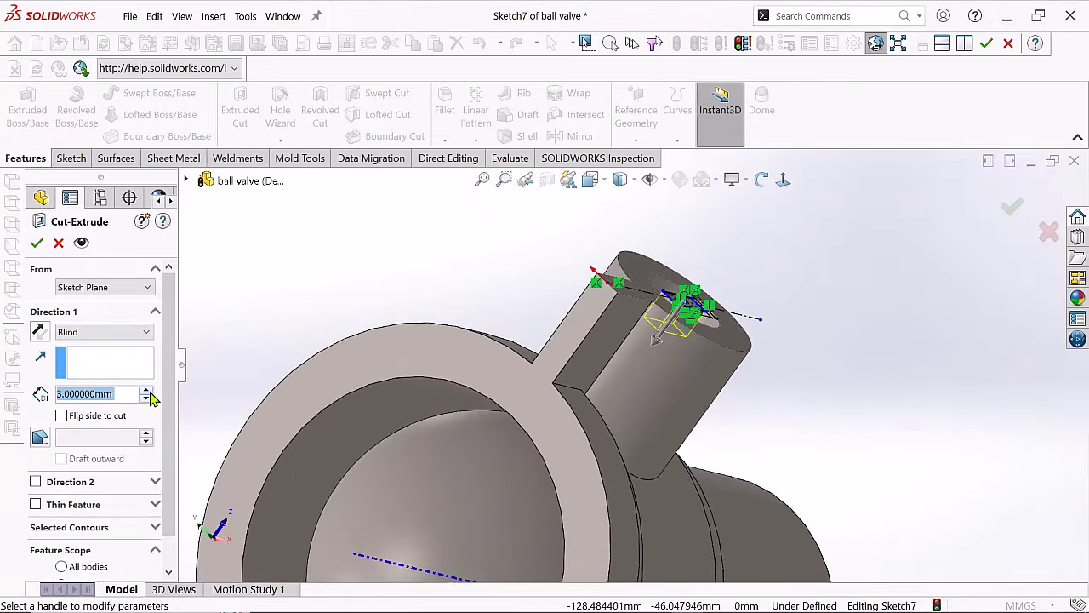
{"action": "scroll", "coordinate": [150, 399], "scroll_direction": "up", "scroll_amount": 2}
{"action": "scroll", "coordinate": [145, 405], "scroll_direction": "down", "scroll_amount": 1}
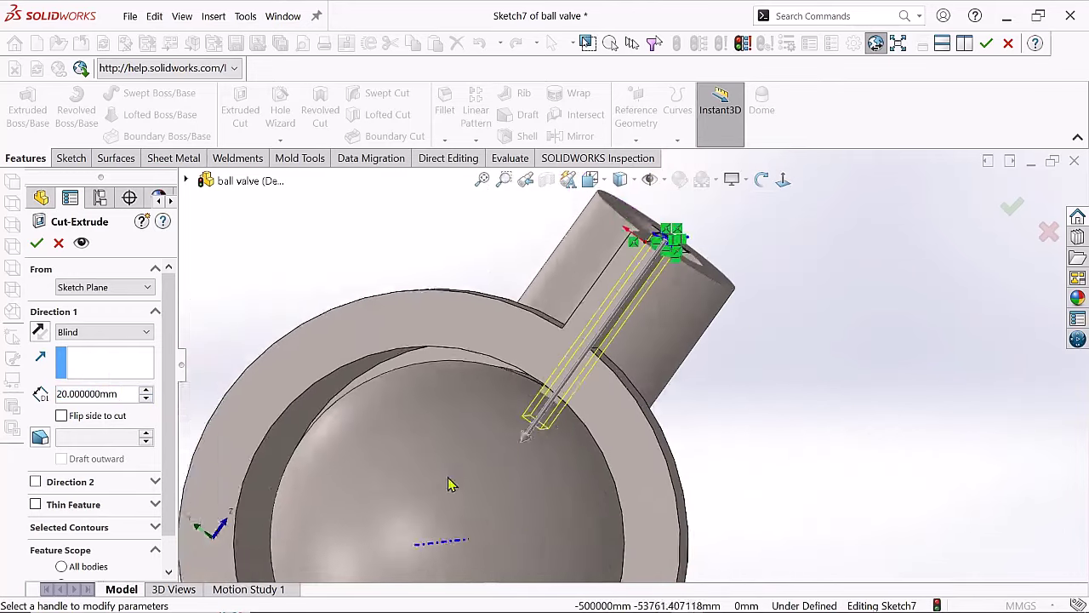
{"action": "scroll", "coordinate": [169, 547], "scroll_direction": "down", "scroll_amount": 1}
{"action": "key", "text": "Return"}
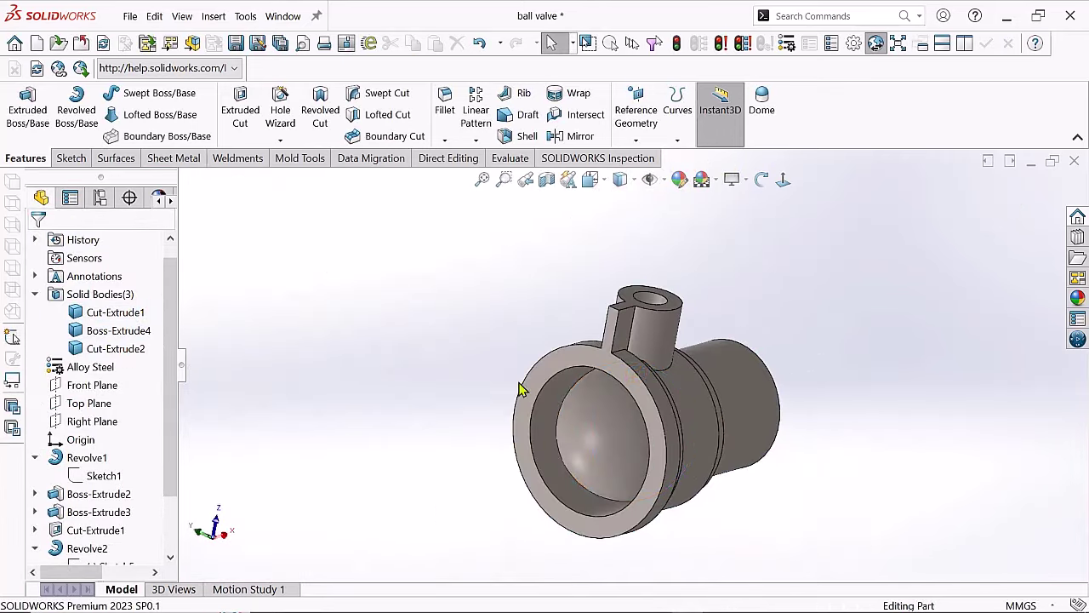
- Change the slot sketch's dimensions, including the 10.00 width, and rebuild Cut-Extrude2
{"action": "middle_click_drag", "start_coordinate": [522, 389], "coordinate": [181, 504]}
{"action": "double_click", "coordinate": [108, 549]}
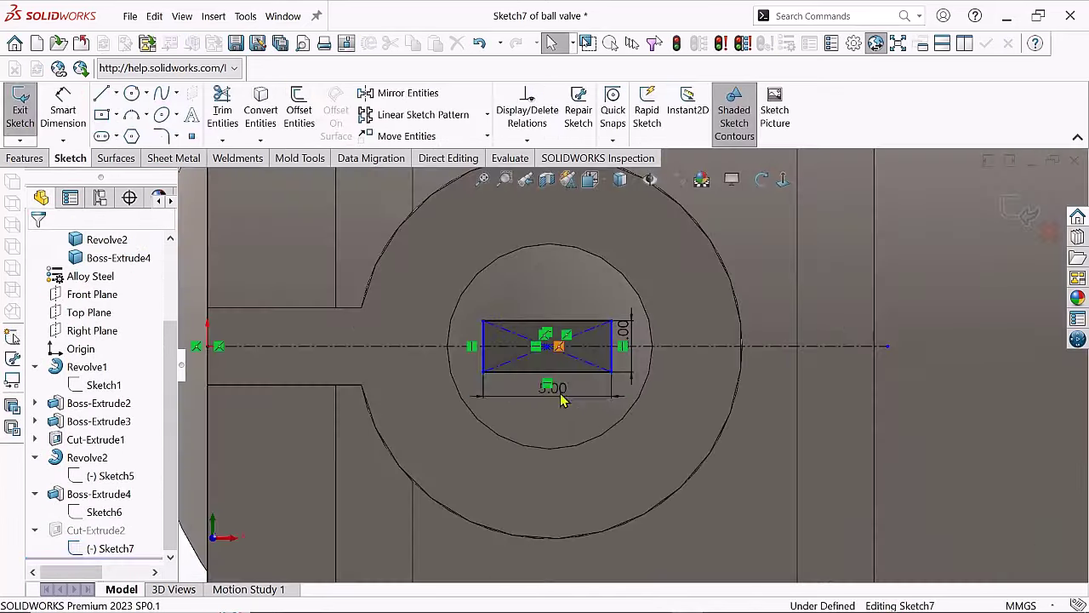
{"action": "double_click", "coordinate": [554, 387]}
{"action": "key", "text": "Return"}
{"action": "left_click", "coordinate": [19, 111]}
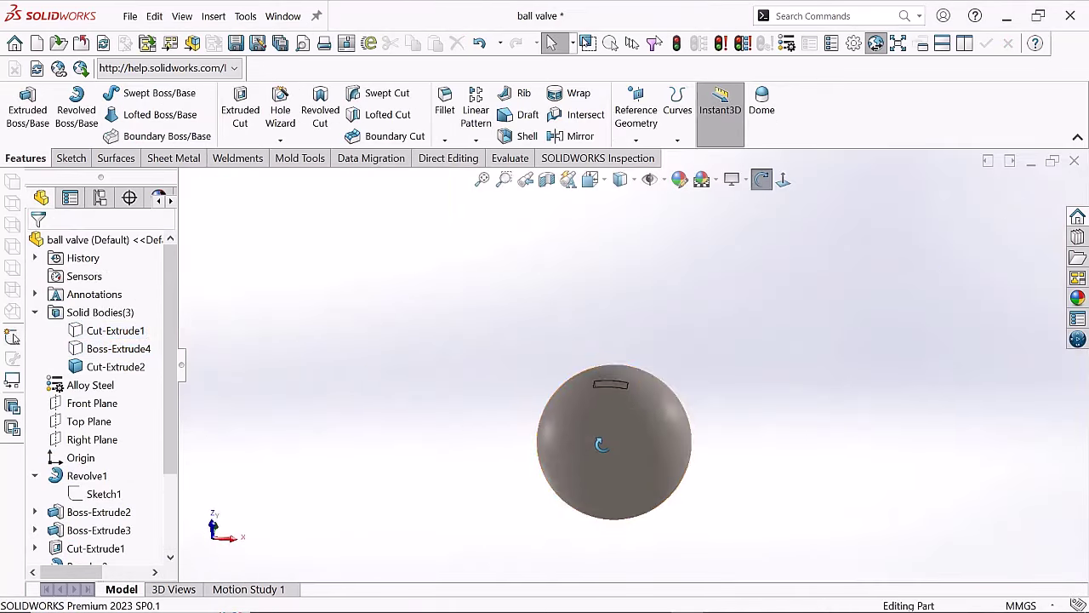
{"action": "left_click_drag", "start_coordinate": [601, 443], "coordinate": [659, 355]}
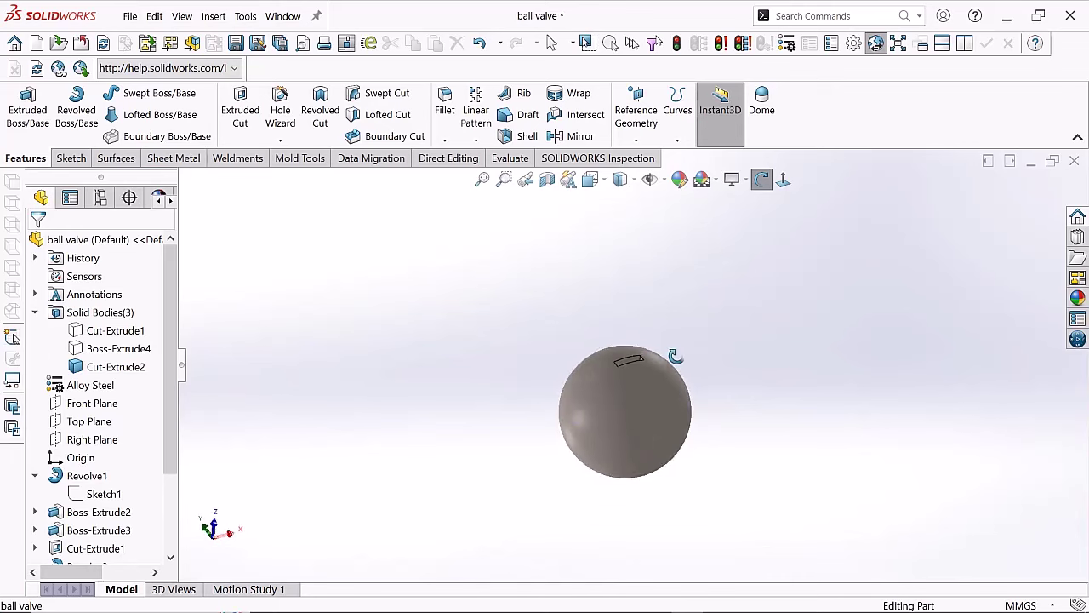
{"action": "double_click", "coordinate": [81, 547]}
{"action": "double_click", "coordinate": [629, 368]}
{"action": "key", "text": "Return"}
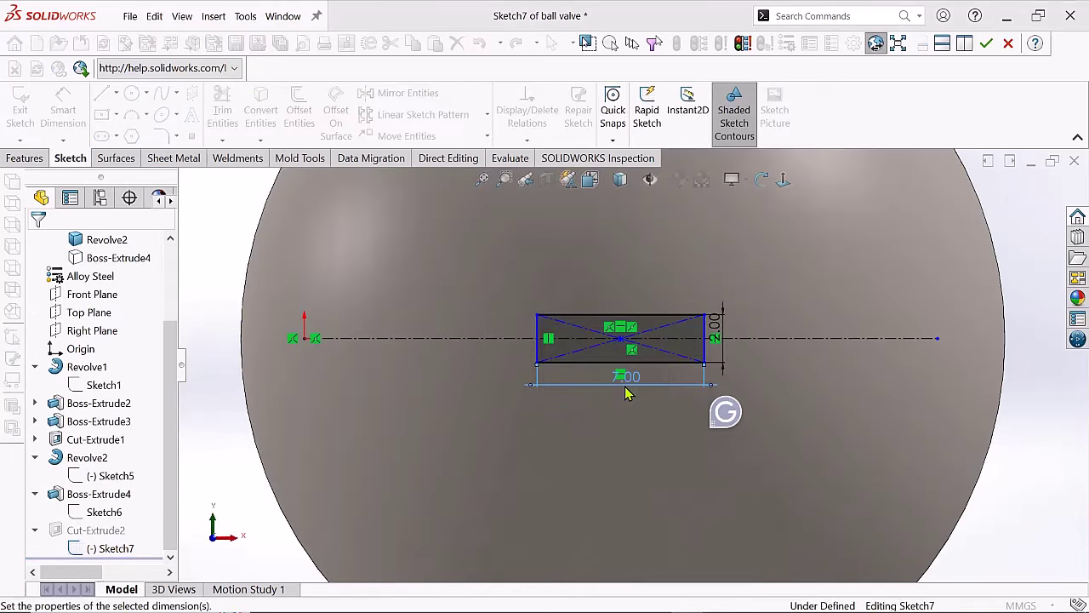
{"action": "left_click", "coordinate": [1014, 225]}
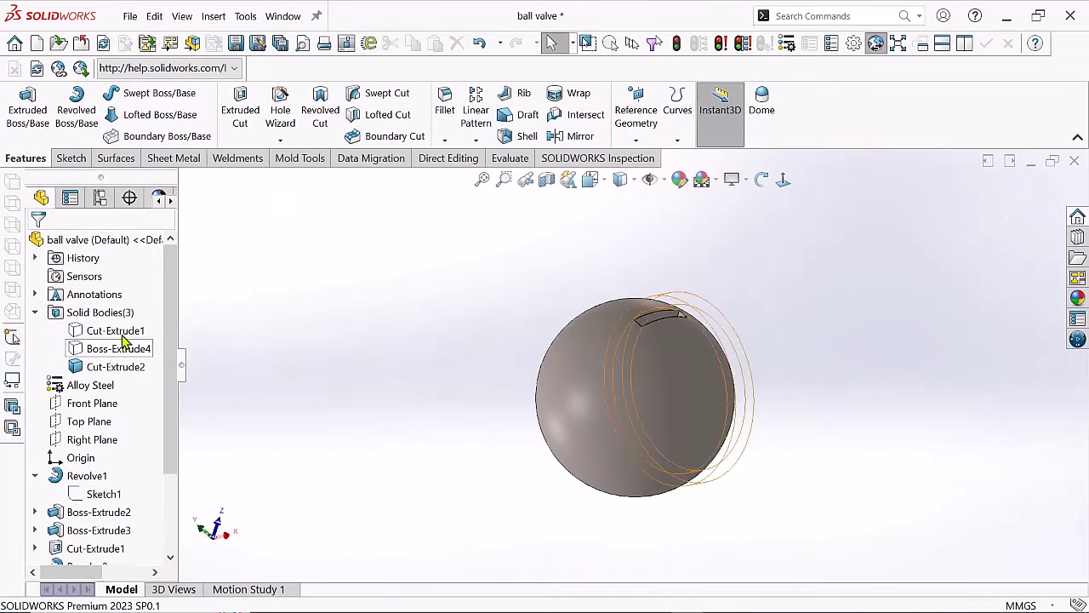
- Show the valve housing body again around the slotted ball
{"action": "left_click", "coordinate": [119, 332]}
{"action": "middle_click_drag", "start_coordinate": [365, 360], "coordinate": [763, 435]}
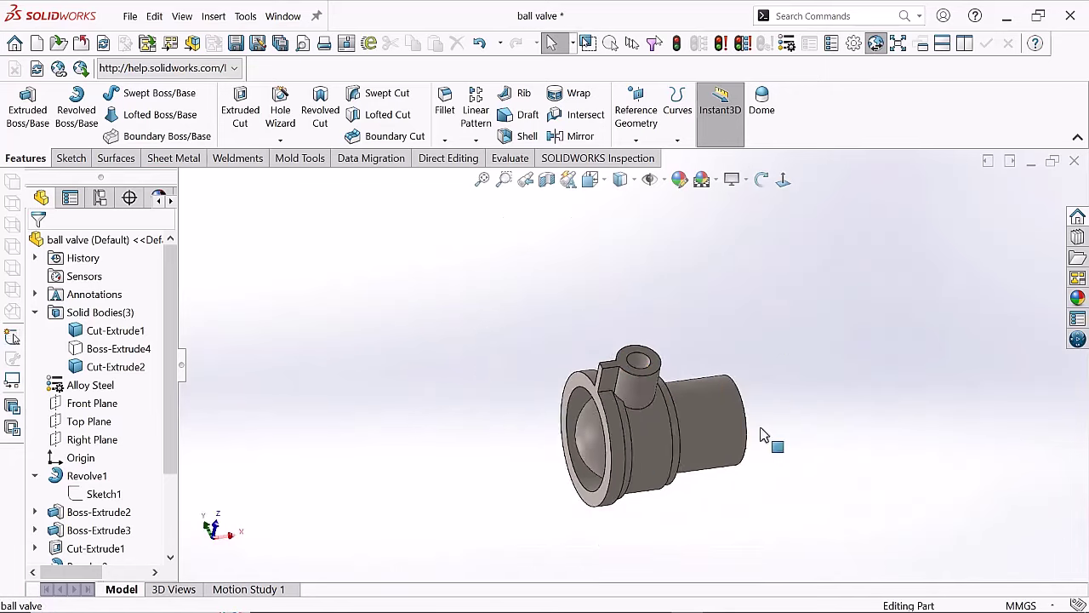
{"action": "mouse_move", "coordinate": [633, 367]}
{"action": "middle_mouse_down"}
{"action": "mouse_move", "coordinate": [567, 375]}
{"action": "mouse_move", "coordinate": [720, 349]}
{"action": "mouse_move", "coordinate": [941, 397]}
{"action": "mouse_move", "coordinate": [749, 336]}
{"action": "middle_mouse_up"}
- Sketch a circle at the origin on the valve's end face with a 22 mm diameter
{"action": "left_click", "coordinate": [749, 336]}
{"action": "left_click", "coordinate": [774, 274]}
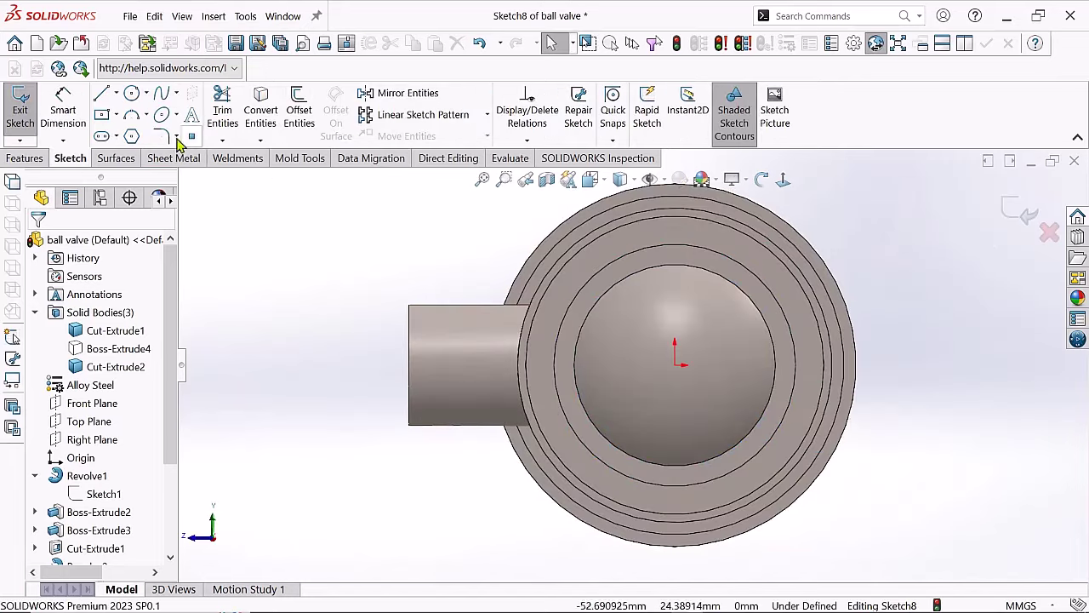
{"action": "left_click_drag", "start_coordinate": [675, 367], "coordinate": [748, 366]}
{"action": "key", "text": "Escape"}
{"action": "left_click", "coordinate": [726, 315]}
{"action": "left_click", "coordinate": [851, 195]}
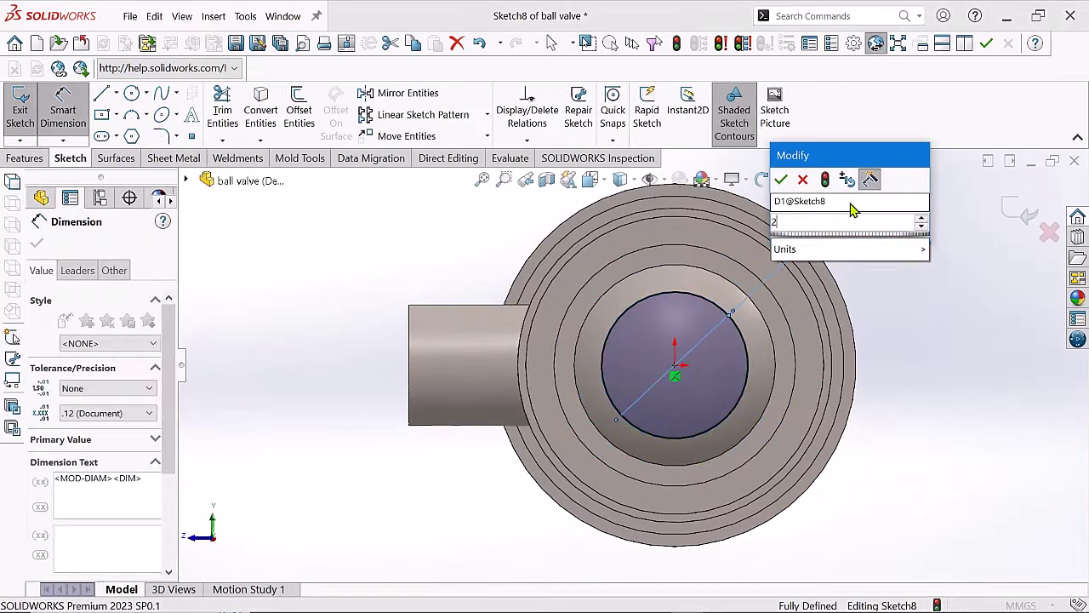
{"action": "type", "text": "22"}
{"action": "key", "text": "Return"}
{"action": "right_click", "coordinate": [868, 336]}
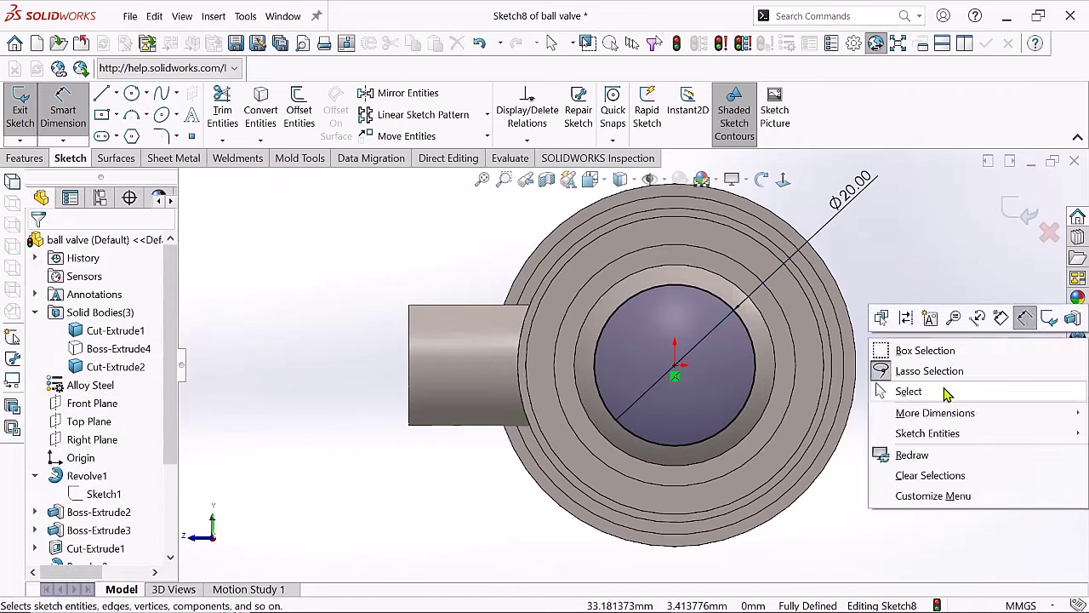
- Extrude-cut the circle blind 58 mm into the body, keeping all three bodies
{"action": "middle_click_drag", "start_coordinate": [943, 389], "coordinate": [700, 300]}
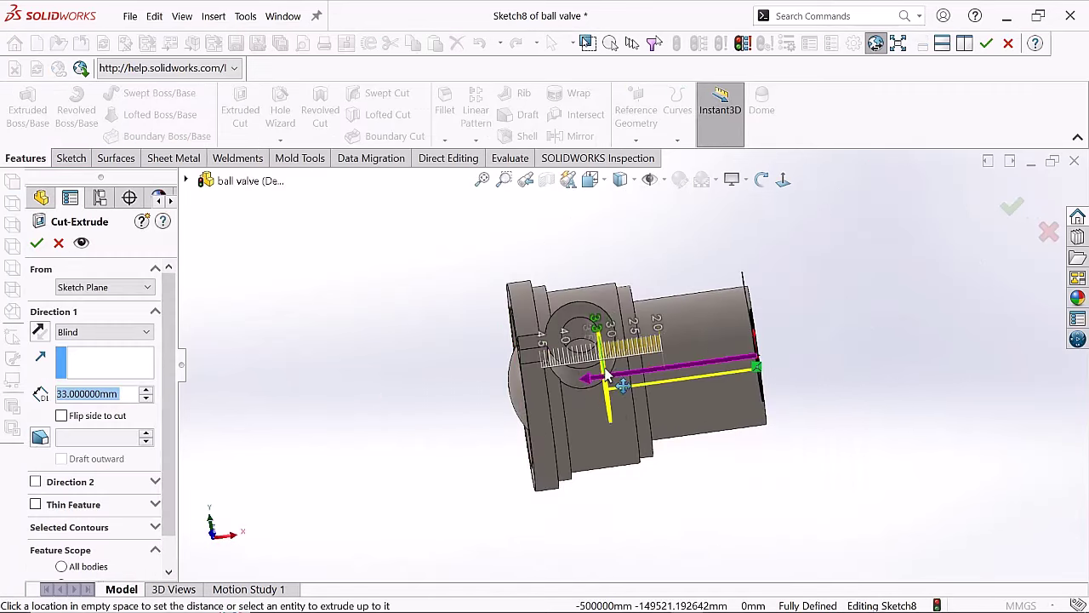
{"action": "middle_click_drag", "start_coordinate": [607, 377], "coordinate": [537, 405]}
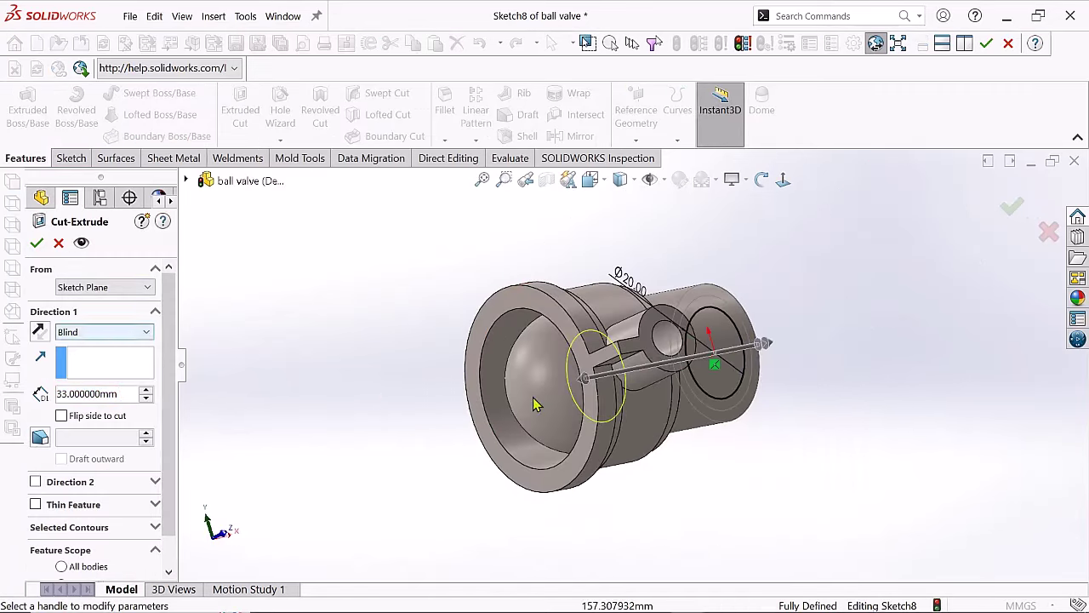
{"action": "left_click", "coordinate": [37, 243]}
{"action": "left_click", "coordinate": [34, 41]}
{"action": "mouse_move", "coordinate": [425, 353]}
{"action": "middle_mouse_down"}
{"action": "mouse_move", "coordinate": [434, 292]}
{"action": "mouse_move", "coordinate": [457, 360]}
{"action": "mouse_move", "coordinate": [455, 408]}
{"action": "middle_mouse_up"}
{"action": "left_click", "coordinate": [452, 447]}
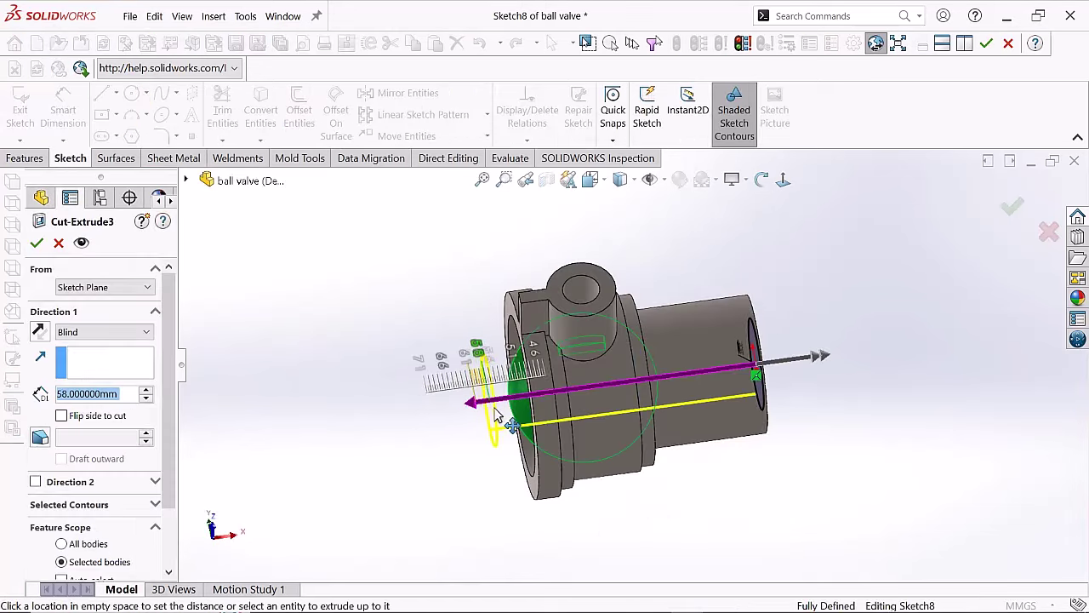
{"action": "left_click", "coordinate": [37, 243]}
{"action": "middle_click_drag", "start_coordinate": [561, 383], "coordinate": [529, 443]}
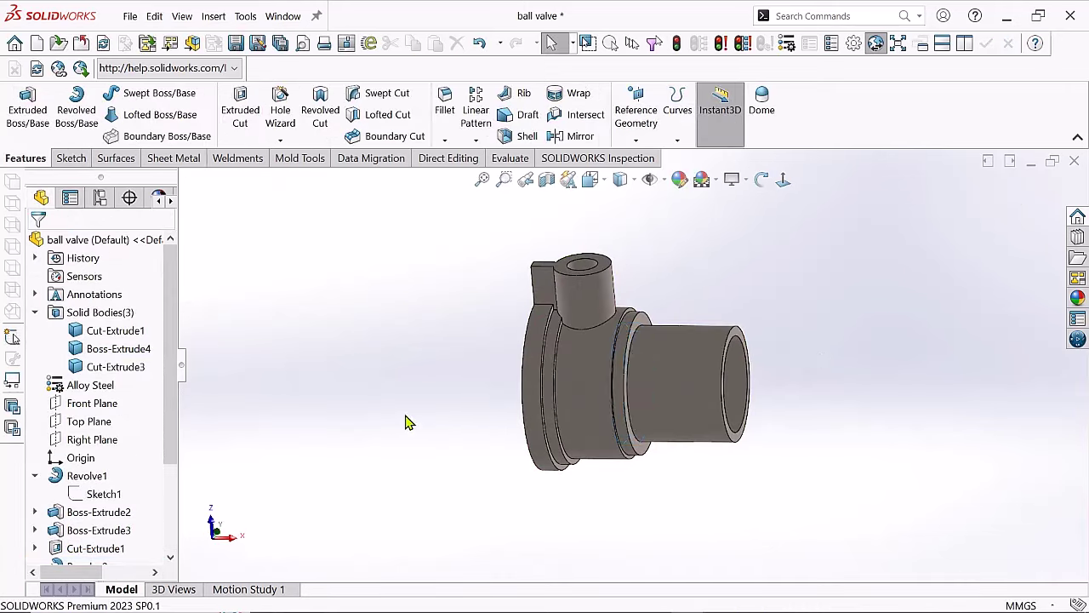
{"action": "mouse_move", "coordinate": [407, 423]}
{"action": "middle_mouse_down"}
{"action": "mouse_move", "coordinate": [543, 398]}
{"action": "mouse_move", "coordinate": [509, 451]}
{"action": "middle_mouse_up"}
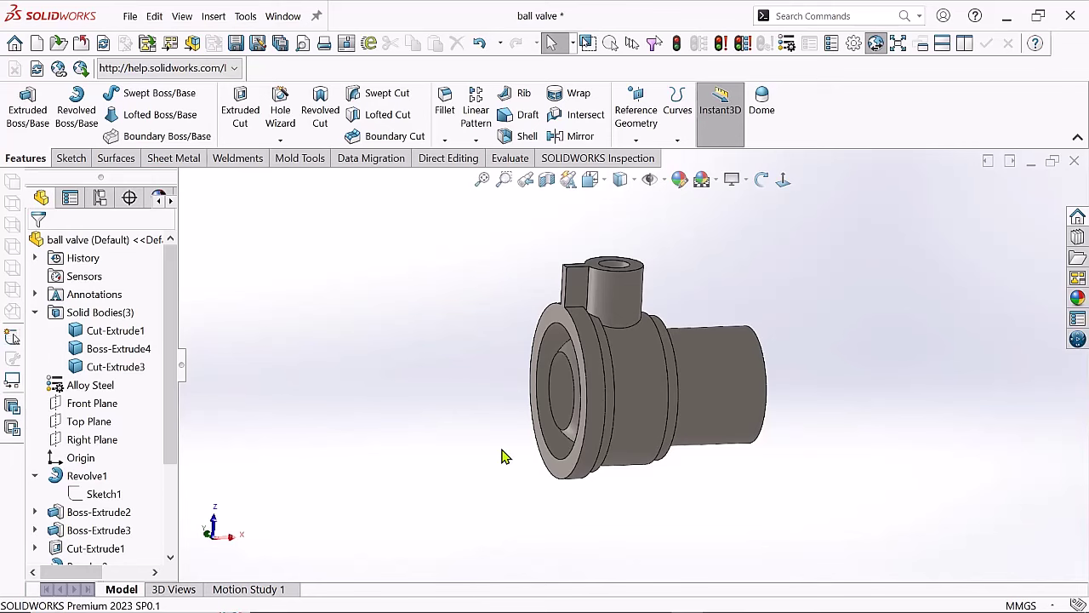
- Start a sketch on Top Plane and apply a Section View cutting the valve body open
{"action": "key", "text": "z"}
{"action": "left_click", "coordinate": [88, 421]}
{"action": "left_click", "coordinate": [127, 400]}
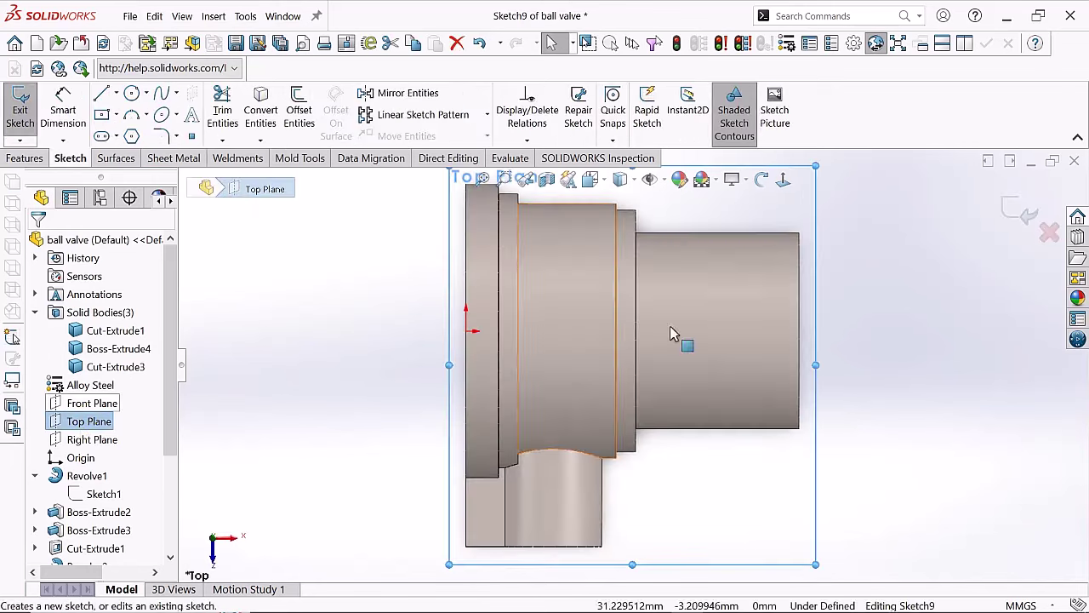
{"action": "left_click", "coordinate": [546, 179]}
{"action": "scroll", "coordinate": [689, 501], "scroll_direction": "down", "scroll_amount": 2}
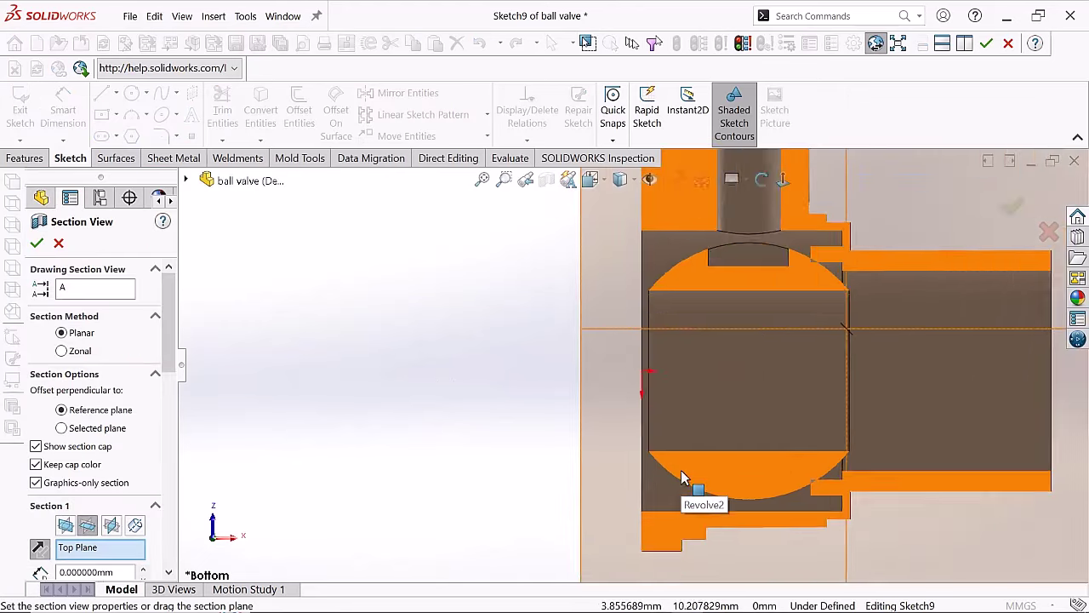
{"action": "scroll", "coordinate": [579, 372], "scroll_direction": "up", "scroll_amount": 3}
{"action": "scroll", "coordinate": [487, 361], "scroll_direction": "up", "scroll_amount": 2}
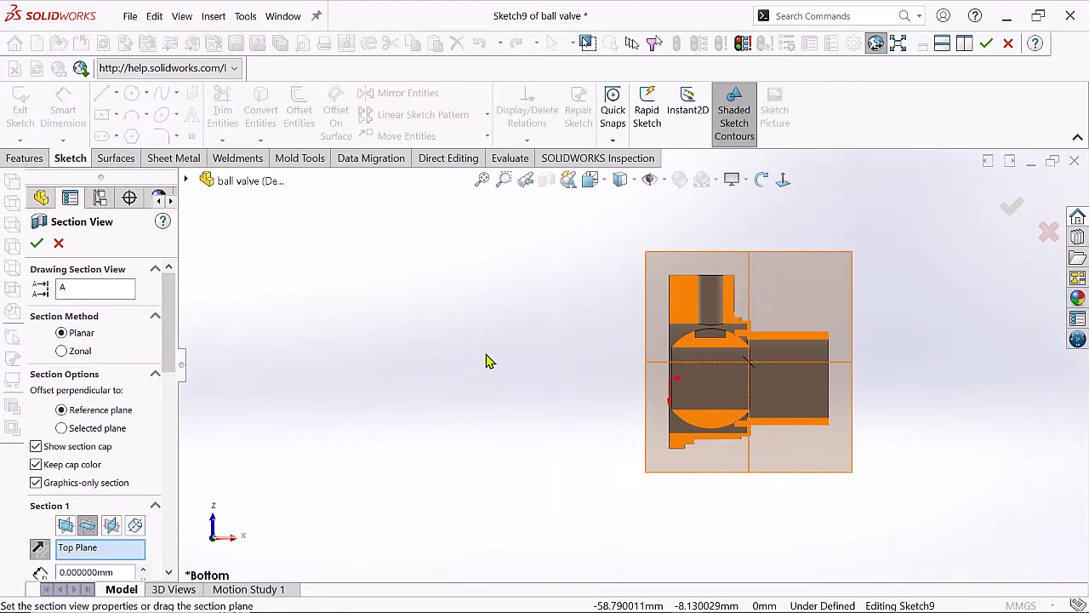
{"action": "left_click", "coordinate": [37, 243]}
{"action": "scroll", "coordinate": [571, 389], "scroll_direction": "down", "scroll_amount": 3}
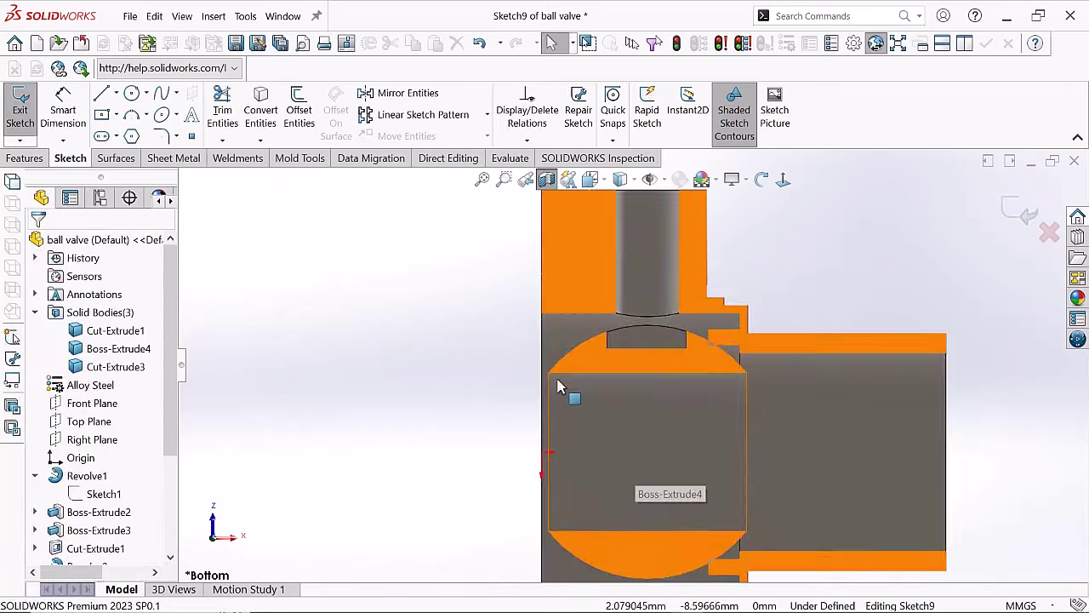
{"action": "scroll", "coordinate": [577, 360], "scroll_direction": "down", "scroll_amount": 2}
{"action": "scroll", "coordinate": [576, 360], "scroll_direction": "up", "scroll_amount": 5}
- Draw a horizontal construction centerline through the bore
{"action": "key", "text": "l"}
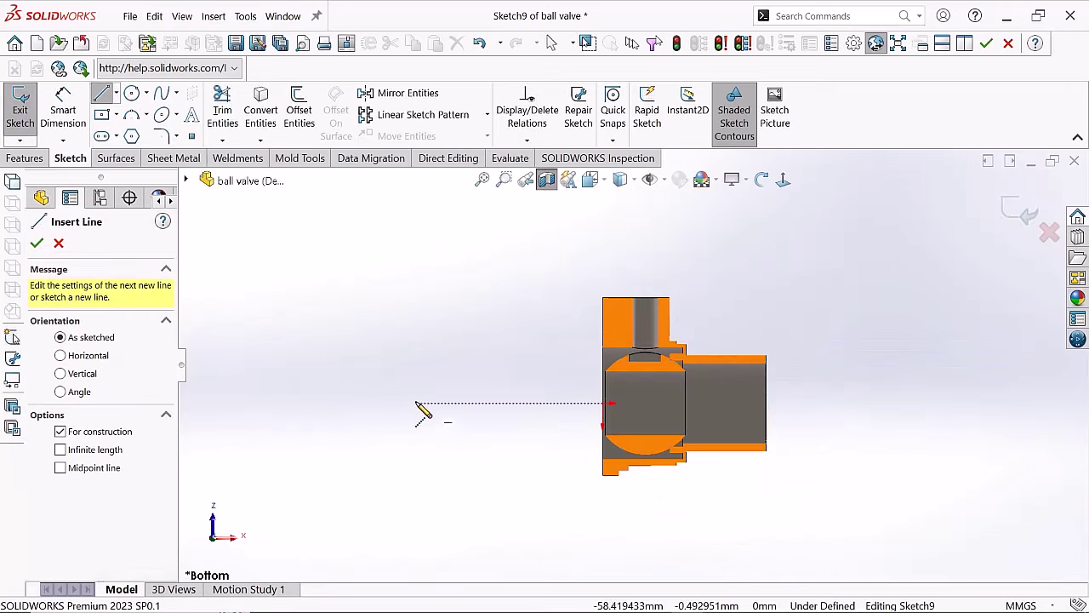
{"action": "left_click", "coordinate": [416, 403]}
{"action": "right_click", "coordinate": [877, 398]}
{"action": "left_click", "coordinate": [894, 412]}
{"action": "scroll", "coordinate": [256, 282], "scroll_direction": "up", "scroll_amount": 2}
- Draw a vertical line up from the construction axis to the dotted reference
{"action": "key", "text": "l"}
{"action": "scroll", "coordinate": [681, 413], "scroll_direction": "up", "scroll_amount": 5}
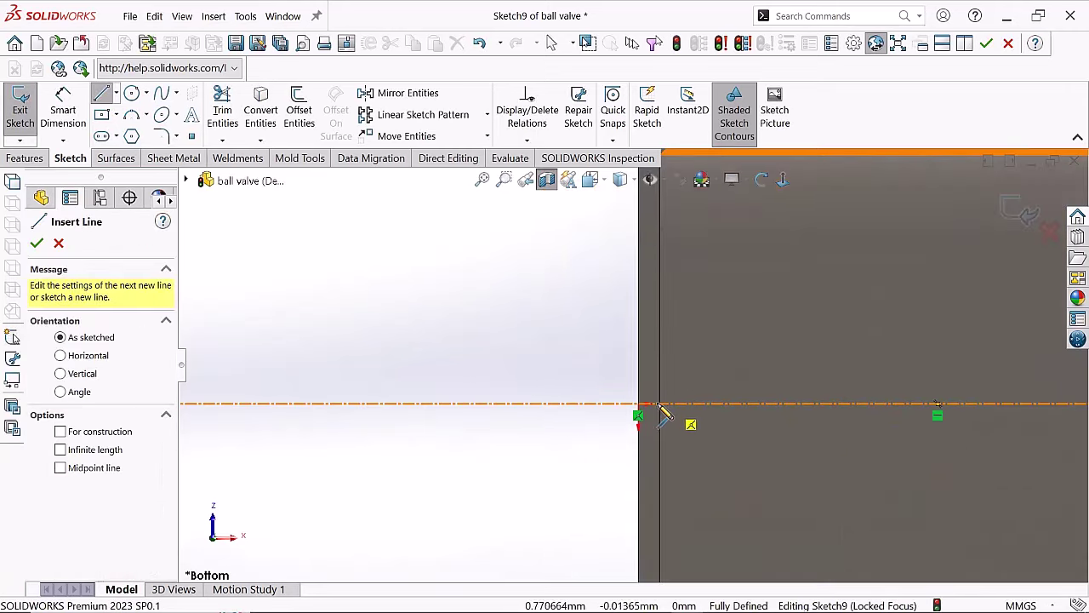
{"action": "left_click", "coordinate": [660, 405]}
{"action": "scroll", "coordinate": [651, 340], "scroll_direction": "down", "scroll_amount": 4}
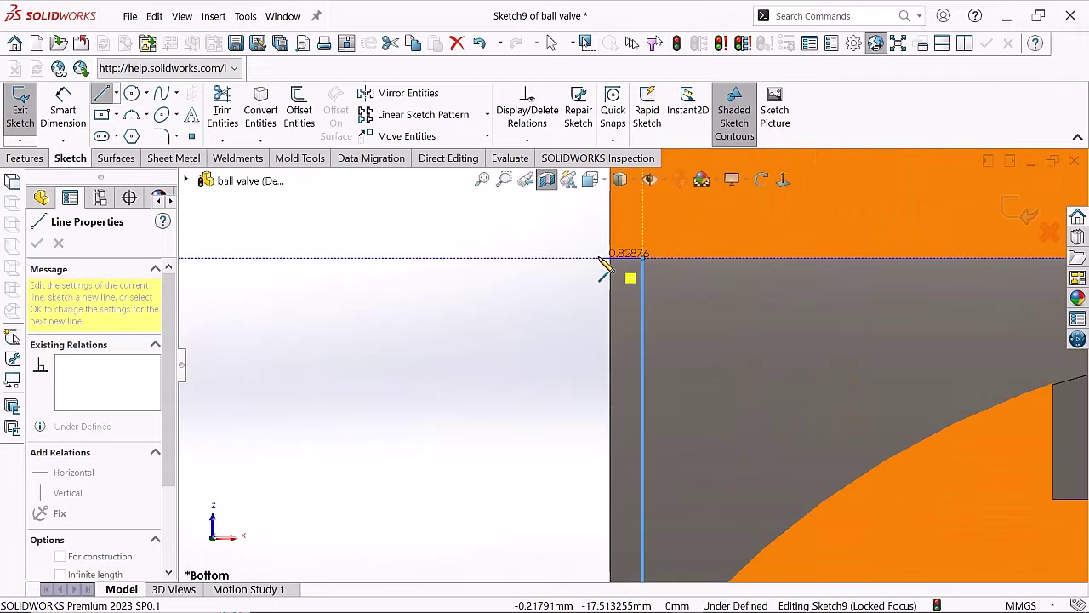
{"action": "scroll", "coordinate": [603, 266], "scroll_direction": "down", "scroll_amount": 3}
{"action": "left_click", "coordinate": [630, 341]}
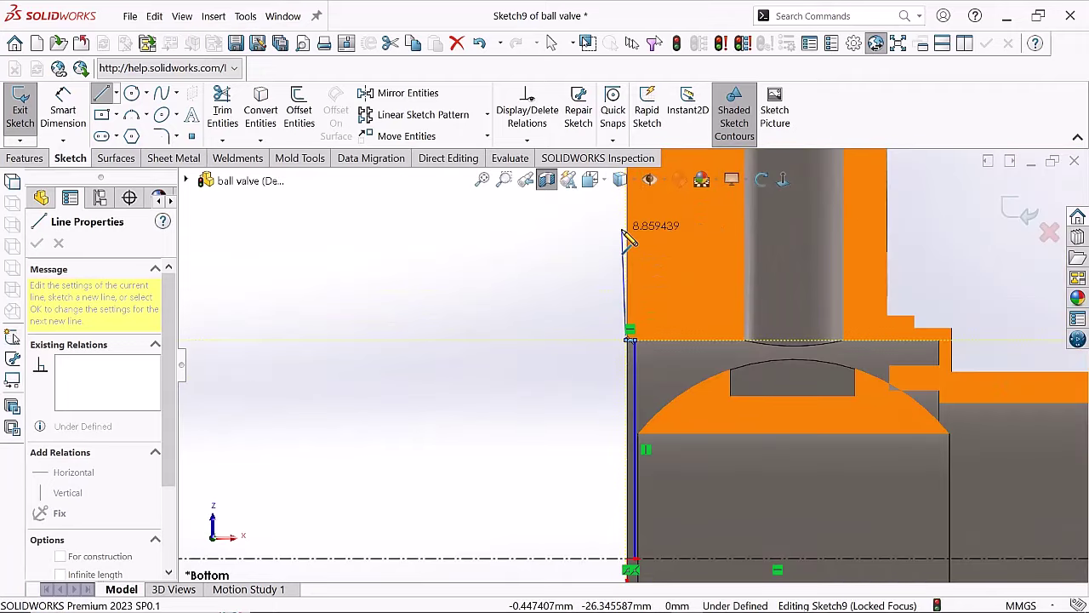
{"action": "scroll", "coordinate": [630, 255], "scroll_direction": "up", "scroll_amount": 2}
{"action": "scroll", "coordinate": [634, 315], "scroll_direction": "down", "scroll_amount": 2}
{"action": "scroll", "coordinate": [637, 340], "scroll_direction": "up", "scroll_amount": 2}
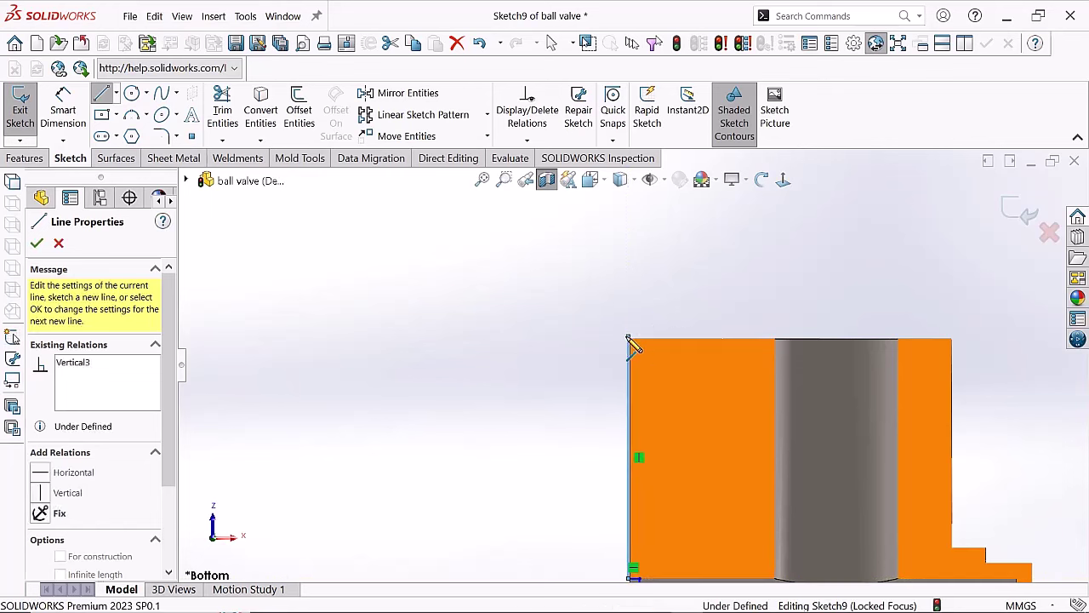
- Continue the outline left and close it back onto the body's vertical edge
{"action": "left_click", "coordinate": [474, 337]}
{"action": "scroll", "coordinate": [528, 400], "scroll_direction": "down", "scroll_amount": 3}
{"action": "scroll", "coordinate": [566, 494], "scroll_direction": "up", "scroll_amount": 2}
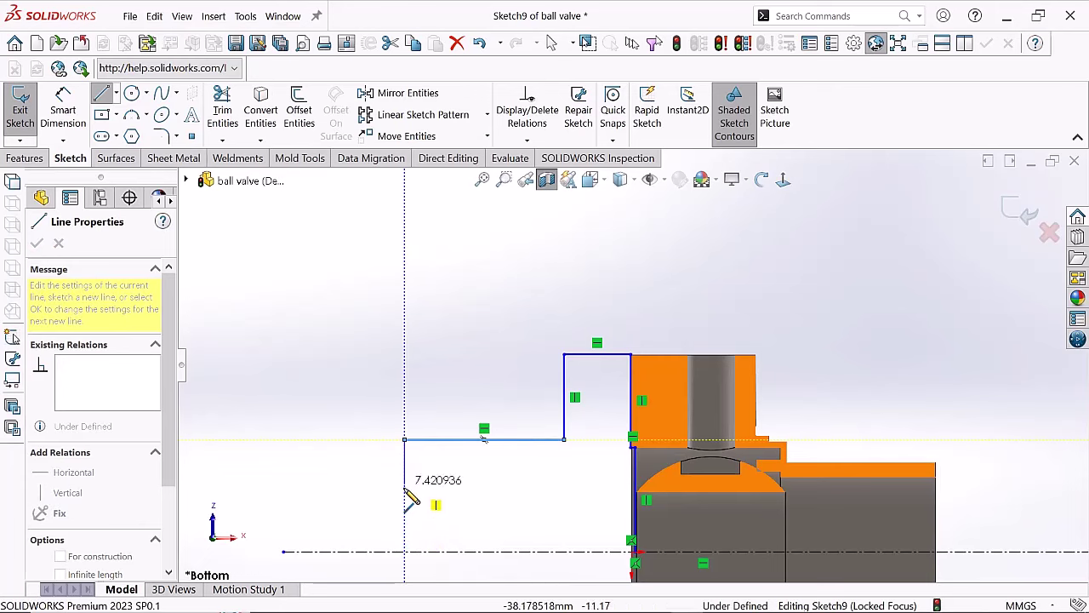
{"action": "scroll", "coordinate": [647, 489], "scroll_direction": "up", "scroll_amount": 2}
{"action": "left_click", "coordinate": [630, 389]}
{"action": "right_click", "coordinate": [630, 358]}
{"action": "left_click", "coordinate": [638, 414]}
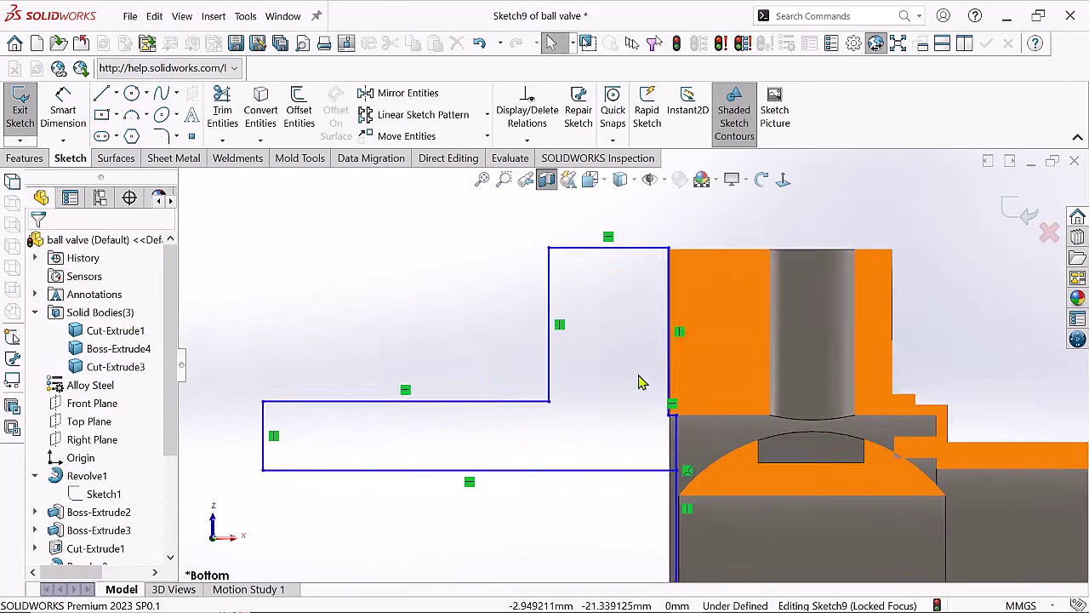
{"action": "scroll", "coordinate": [505, 466], "scroll_direction": "down", "scroll_amount": 2}
{"action": "scroll", "coordinate": [754, 450], "scroll_direction": "down", "scroll_amount": 1}
- Trim away the extra lower vertical segment of the outline
{"action": "left_click", "coordinate": [222, 109]}
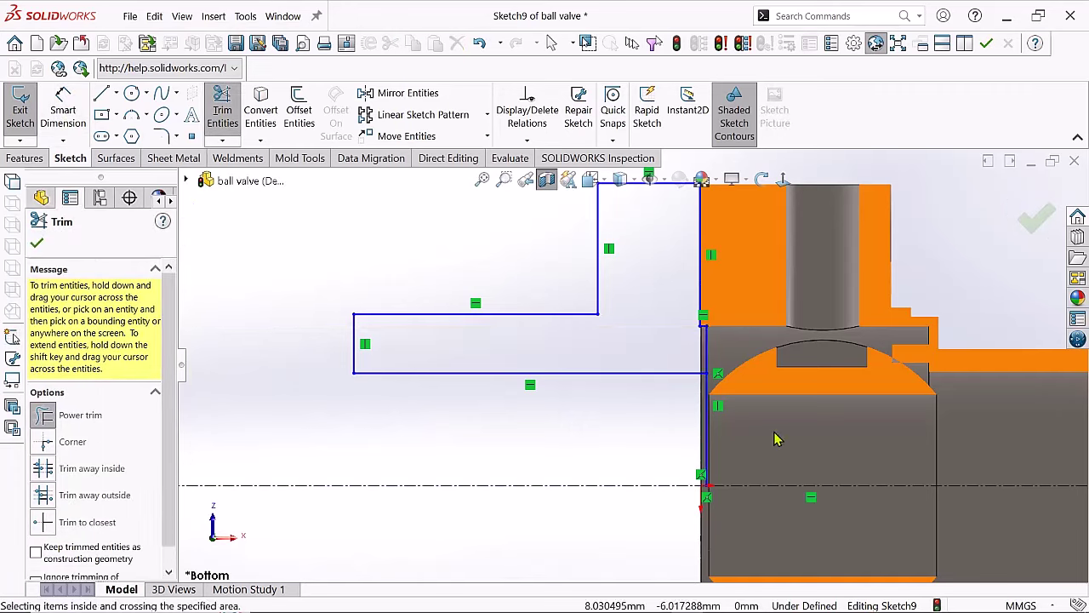
{"action": "left_click", "coordinate": [705, 435]}
{"action": "scroll", "coordinate": [749, 306], "scroll_direction": "down", "scroll_amount": 2}
{"action": "left_click", "coordinate": [678, 372]}
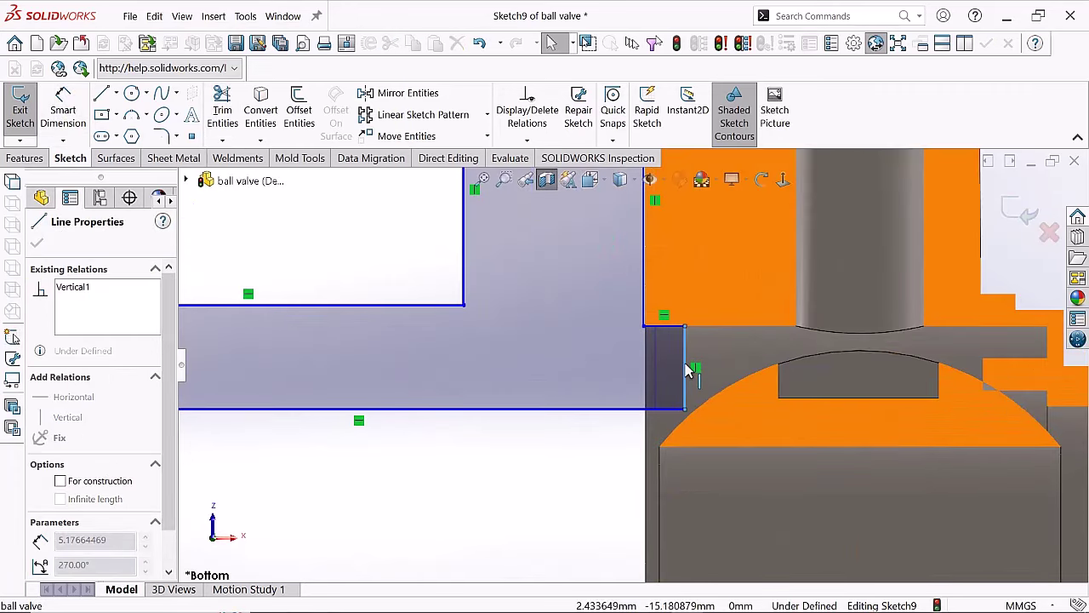
{"action": "key", "text": "Escape"}
{"action": "scroll", "coordinate": [673, 341], "scroll_direction": "up", "scroll_amount": 3}
{"action": "scroll", "coordinate": [643, 338], "scroll_direction": "down", "scroll_amount": 2}
- Dimension the short overlap at 5.00
{"action": "left_click", "coordinate": [697, 281]}
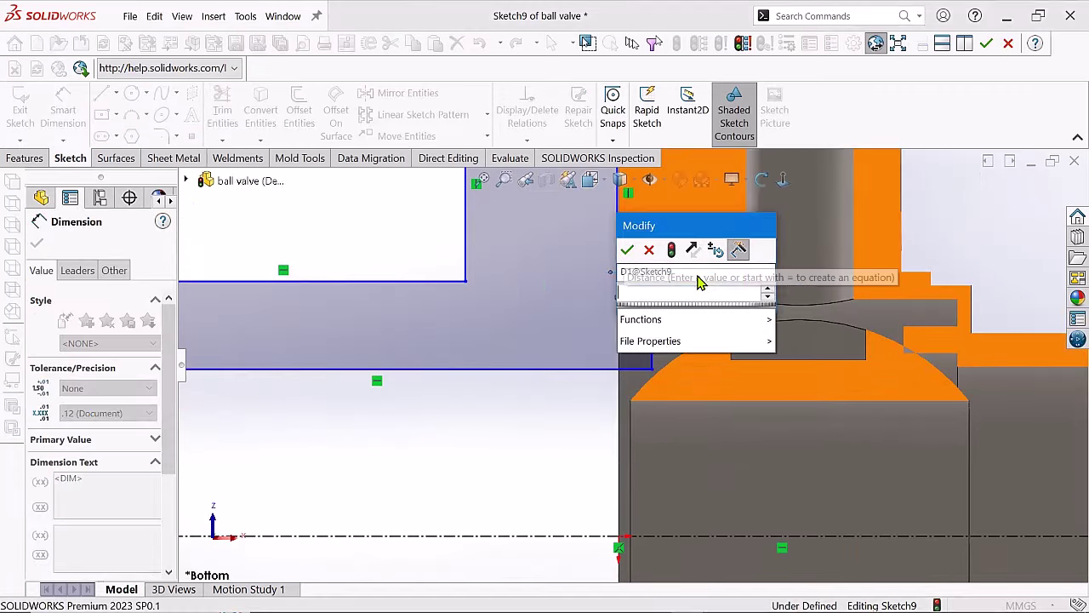
{"action": "type", "text": "5"}
{"action": "key", "text": "Return"}
{"action": "scroll", "coordinate": [783, 298], "scroll_direction": "up", "scroll_amount": 2}
{"action": "right_click", "coordinate": [511, 399]}
{"action": "key", "text": "Escape"}
{"action": "scroll", "coordinate": [732, 477], "scroll_direction": "up", "scroll_amount": 1}
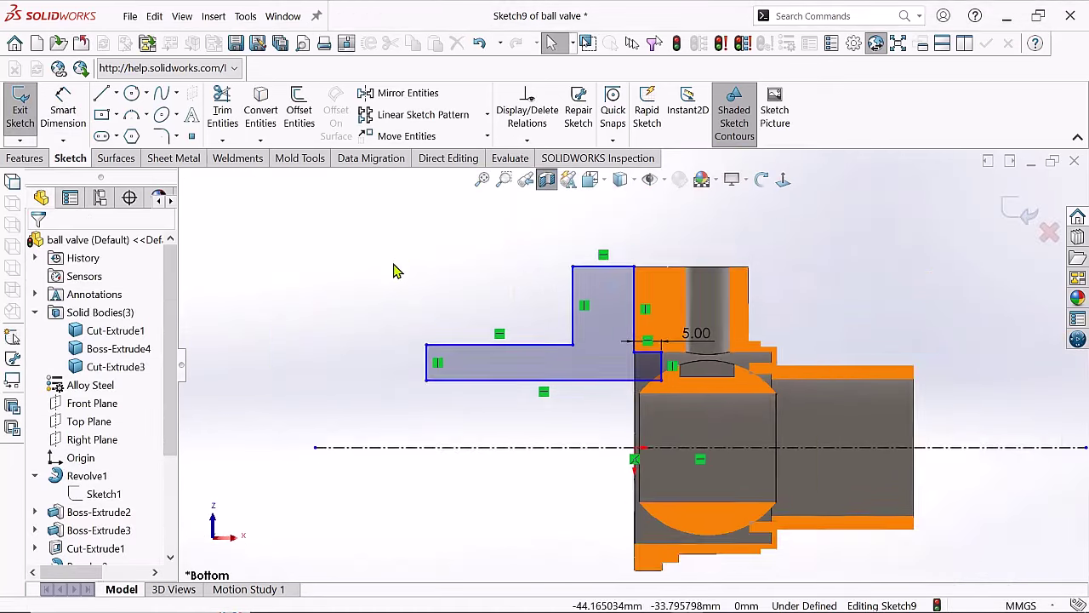
{"action": "scroll", "coordinate": [730, 500], "scroll_direction": "down", "scroll_amount": 1}
{"action": "scroll", "coordinate": [731, 501], "scroll_direction": "up", "scroll_amount": 1}
{"action": "scroll", "coordinate": [486, 418], "scroll_direction": "down", "scroll_amount": 1}
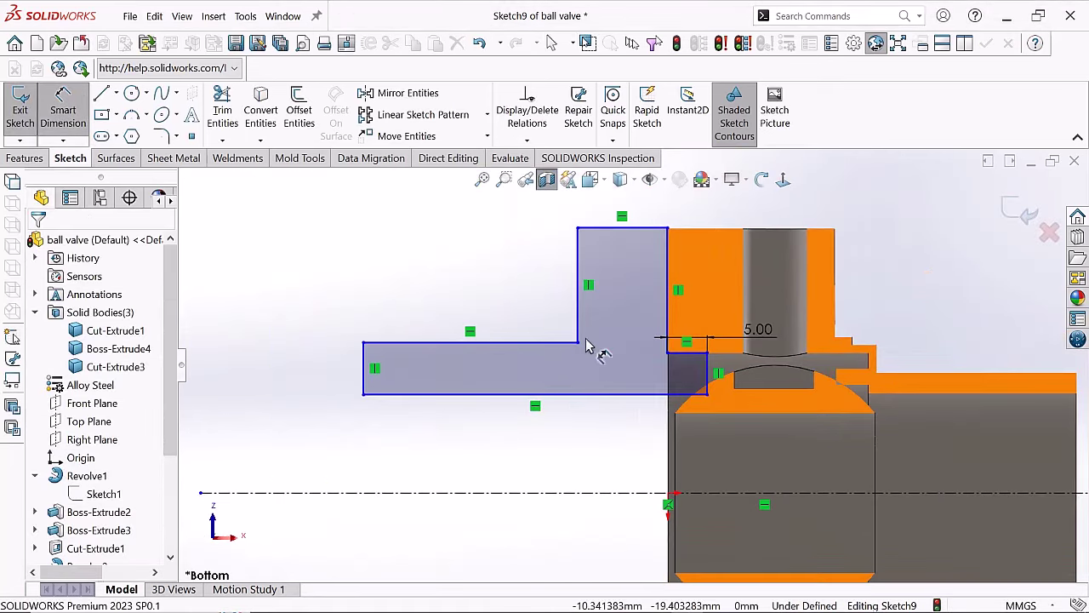
{"action": "scroll", "coordinate": [594, 348], "scroll_direction": "down", "scroll_amount": 1}
- Lower the profile's top edge and make the two horizontal lines collinear
{"action": "left_click_drag", "start_coordinate": [551, 362], "coordinate": [673, 377]}
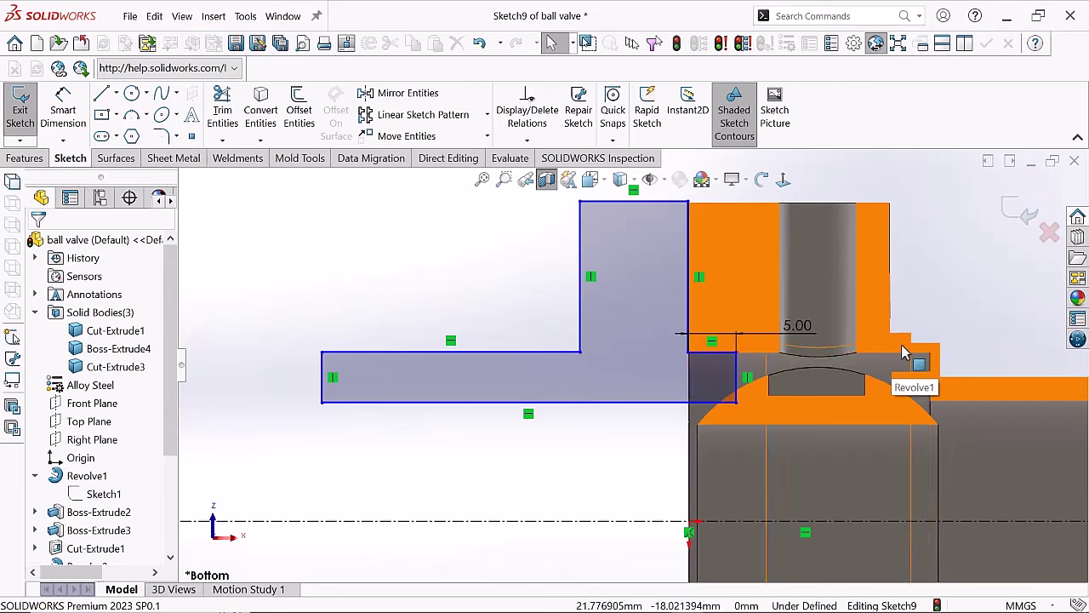
{"action": "left_click", "coordinate": [488, 370]}
{"action": "left_click", "coordinate": [655, 363], "text": "ctrl"}
{"action": "left_click", "coordinate": [557, 319]}
{"action": "scroll", "coordinate": [557, 318], "scroll_direction": "up", "scroll_amount": 1}
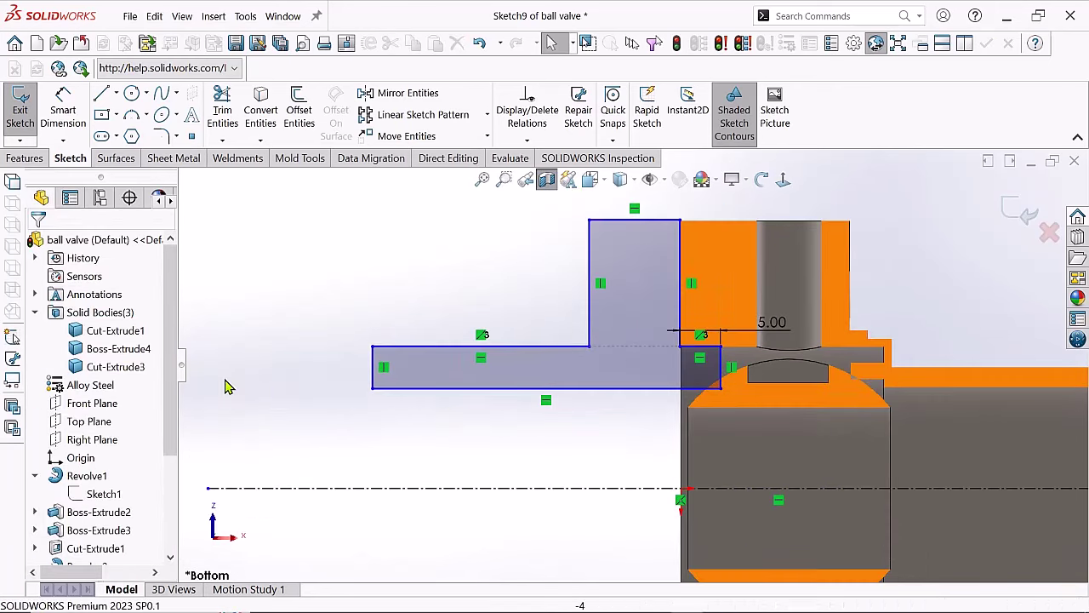
- Set the strip thickness to 2.50
{"action": "left_click", "coordinate": [332, 375]}
{"action": "key", "text": "Return"}
{"action": "scroll", "coordinate": [863, 397], "scroll_direction": "down", "scroll_amount": 1}
{"action": "scroll", "coordinate": [401, 389], "scroll_direction": "up", "scroll_amount": 1}
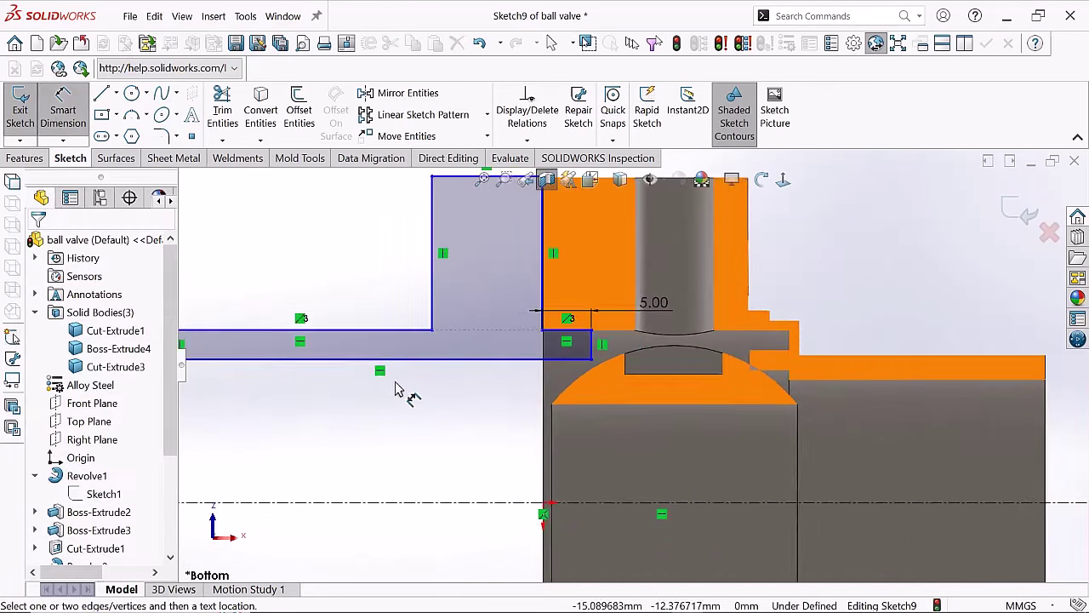
{"action": "scroll", "coordinate": [394, 382], "scroll_direction": "up", "scroll_amount": 1}
{"action": "double_click", "coordinate": [339, 343]}
{"action": "type", "text": "2."}
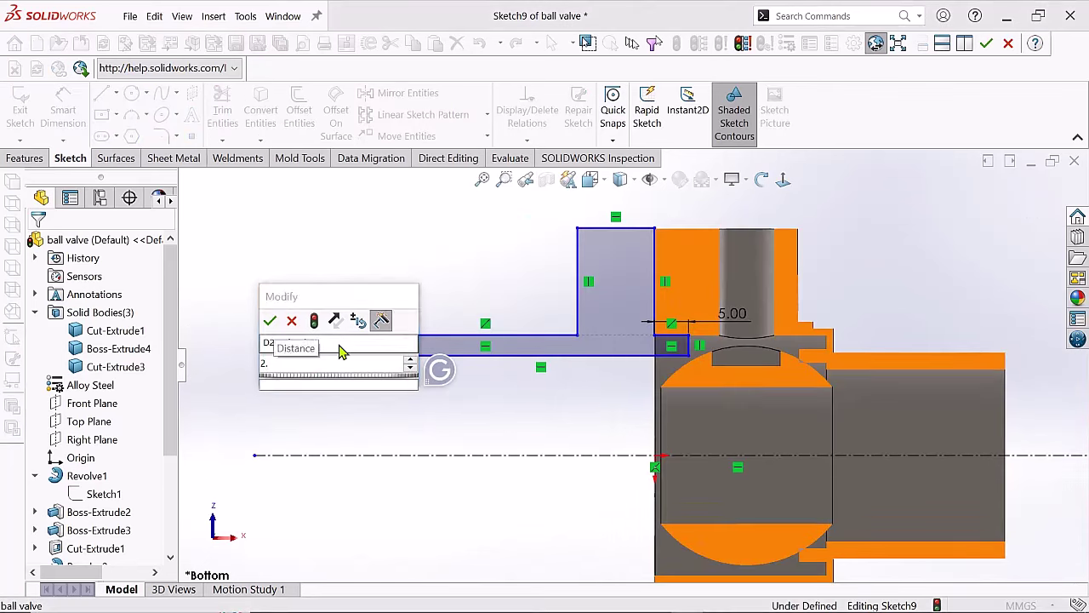
{"action": "type", "text": "5"}
{"action": "key", "text": "Return"}
{"action": "scroll", "coordinate": [576, 382], "scroll_direction": "down", "scroll_amount": 1}
{"action": "scroll", "coordinate": [518, 369], "scroll_direction": "up", "scroll_amount": 1}
- Dimension the strip length to 25.50 and the step width to 10.00
{"action": "left_click", "coordinate": [509, 355]}
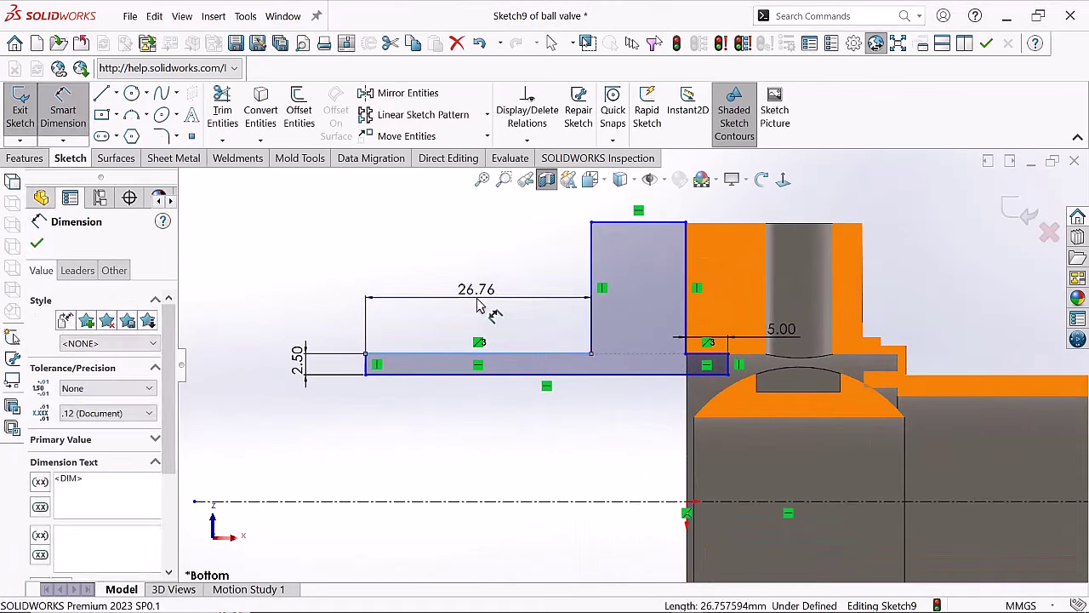
{"action": "left_click", "coordinate": [479, 306]}
{"action": "type", "text": "25.5"}
{"action": "key", "text": "Return"}
{"action": "left_click", "coordinate": [651, 246]}
{"action": "left_click", "coordinate": [644, 219]}
{"action": "type", "text": "1"}
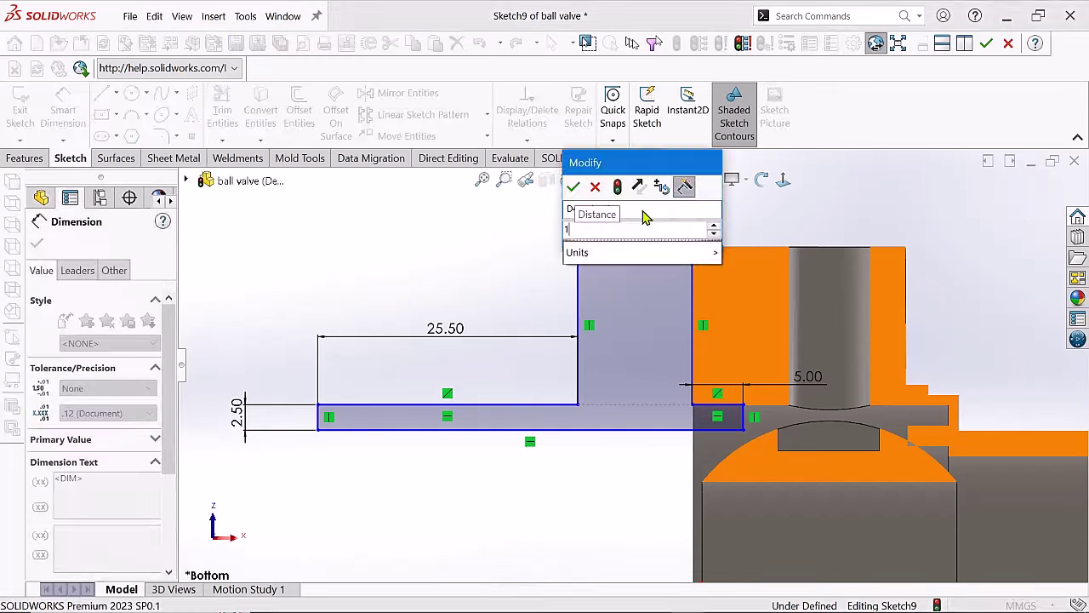
{"action": "key", "text": "Escape"}
{"action": "scroll", "coordinate": [817, 474], "scroll_direction": "down", "scroll_amount": 1}
- Make the step's vertical line collinear with the body edge
{"action": "right_click", "coordinate": [416, 223]}
{"action": "left_click", "coordinate": [727, 408]}
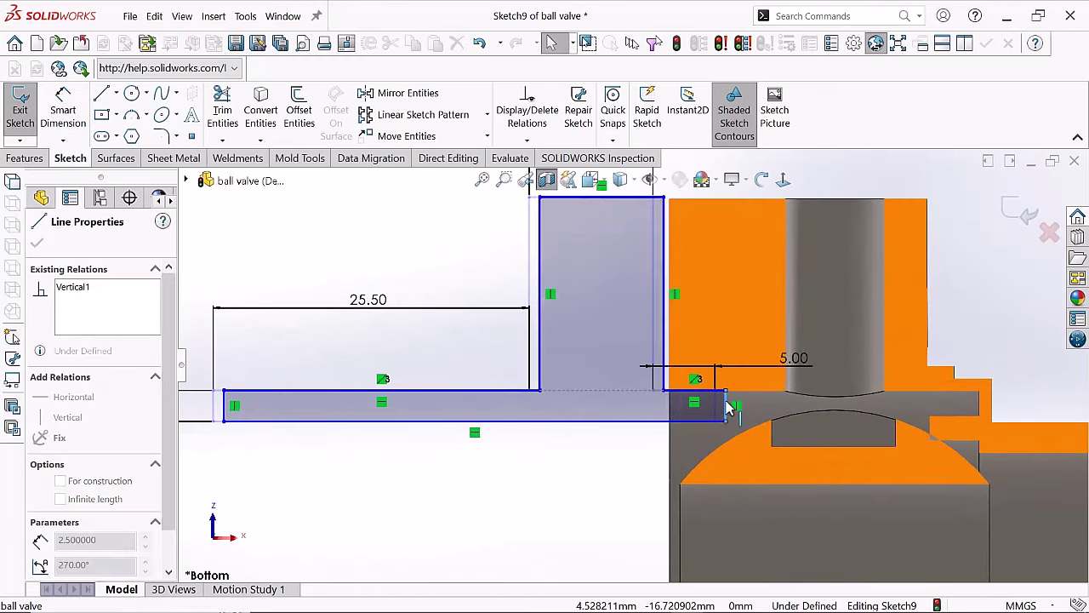
{"action": "key", "text": "Escape"}
{"action": "scroll", "coordinate": [662, 277], "scroll_direction": "up", "scroll_amount": 2}
{"action": "left_click", "coordinate": [662, 277]}
{"action": "left_click", "coordinate": [662, 275], "text": "ctrl"}
{"action": "left_click", "coordinate": [77, 454]}
{"action": "scroll", "coordinate": [722, 469], "scroll_direction": "down", "scroll_amount": 2}
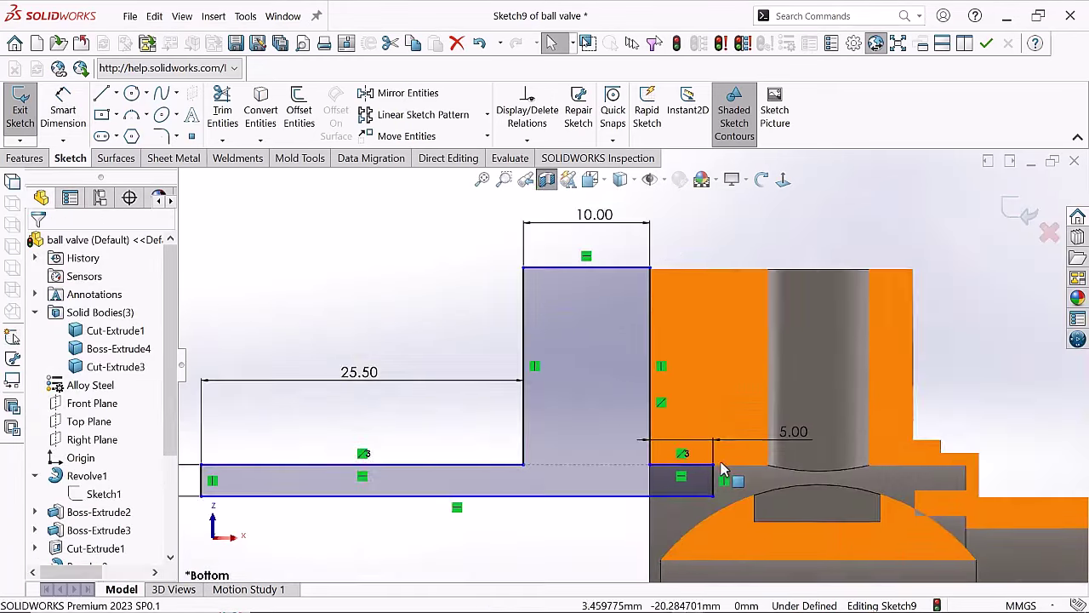
{"action": "scroll", "coordinate": [584, 437], "scroll_direction": "up", "scroll_amount": 2}
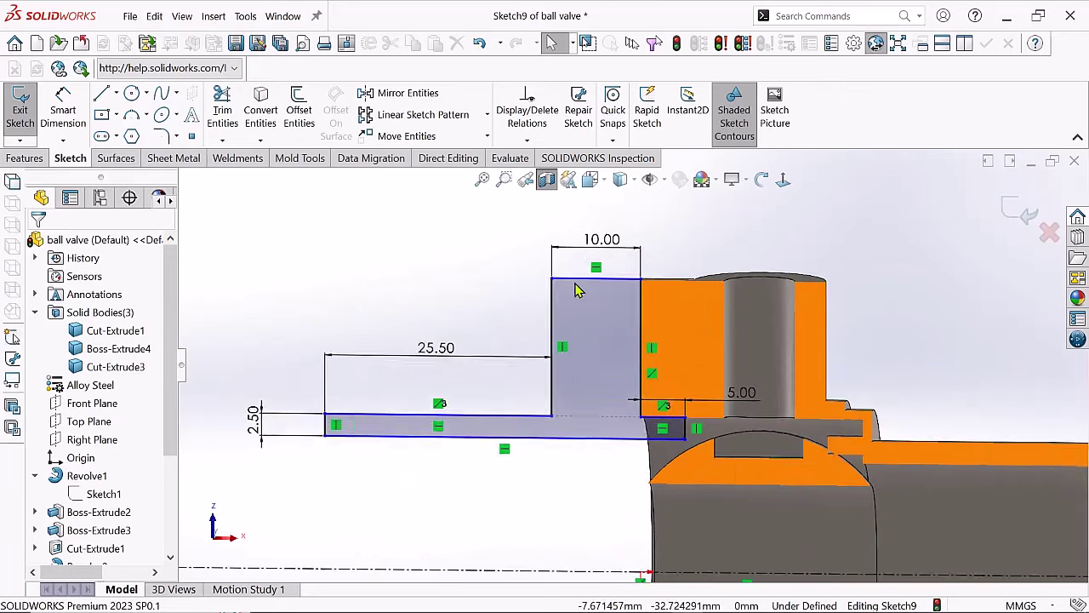
- Lower the step's top and set the step height to 2.50
{"action": "left_click_drag", "start_coordinate": [578, 277], "coordinate": [613, 385]}
{"action": "scroll", "coordinate": [451, 438], "scroll_direction": "down", "scroll_amount": 3}
{"action": "middle_click_drag", "start_coordinate": [451, 437], "coordinate": [633, 431], "text": "ctrl"}
{"action": "left_click", "coordinate": [63, 110]}
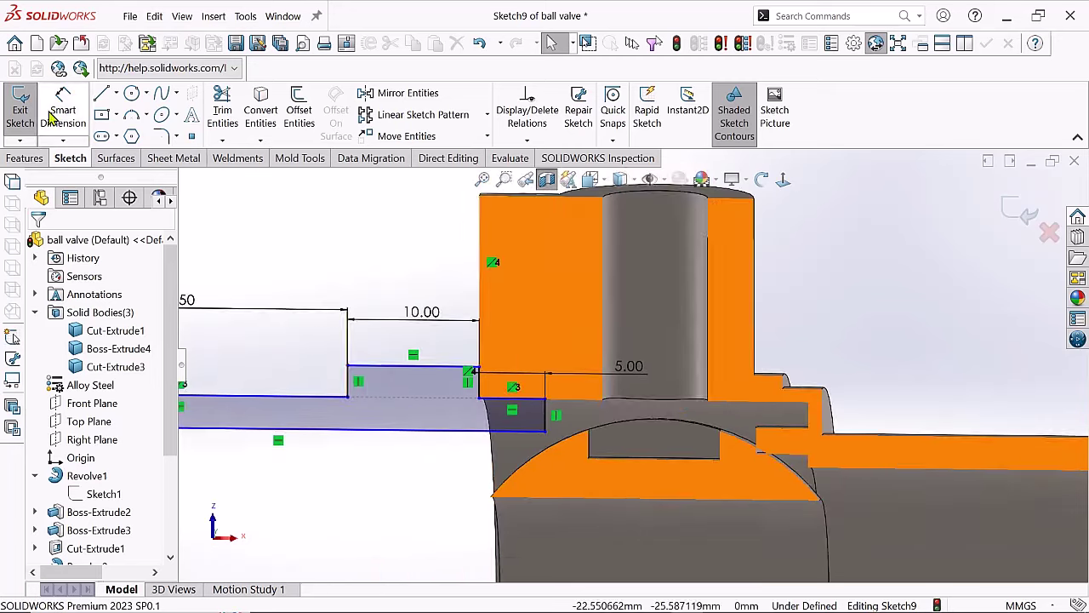
{"action": "left_click", "coordinate": [360, 392]}
{"action": "left_click", "coordinate": [332, 326]}
{"action": "key", "text": "Return"}
{"action": "scroll", "coordinate": [690, 385], "scroll_direction": "up", "scroll_amount": 2}
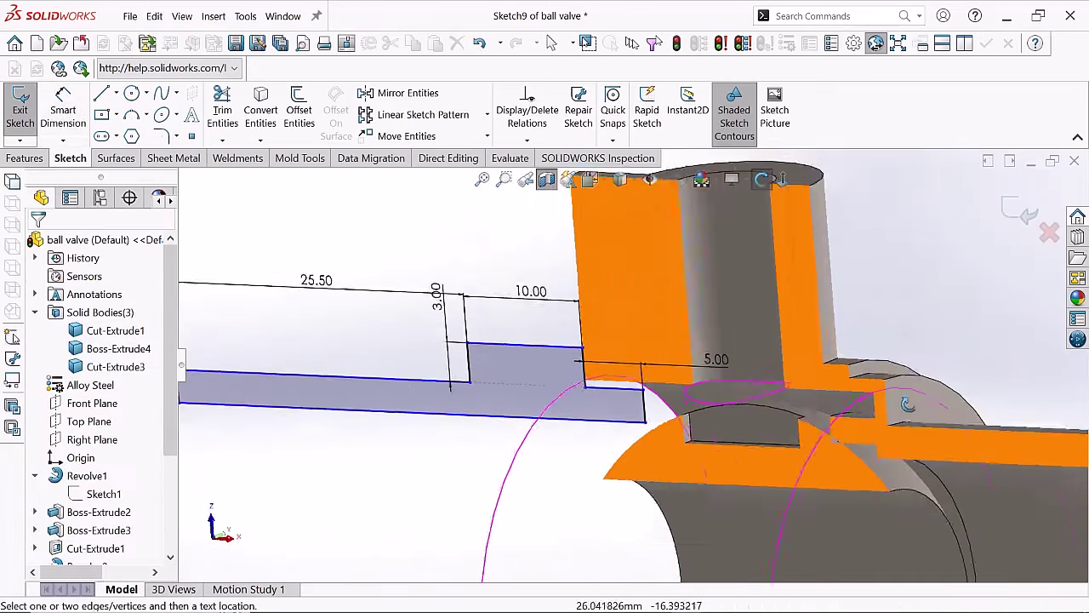
{"action": "scroll", "coordinate": [442, 357], "scroll_direction": "down", "scroll_amount": 2}
{"action": "double_click", "coordinate": [438, 302]}
{"action": "type", "text": "2.5"}
{"action": "key", "text": "Return"}
{"action": "scroll", "coordinate": [400, 340], "scroll_direction": "up", "scroll_amount": 2}
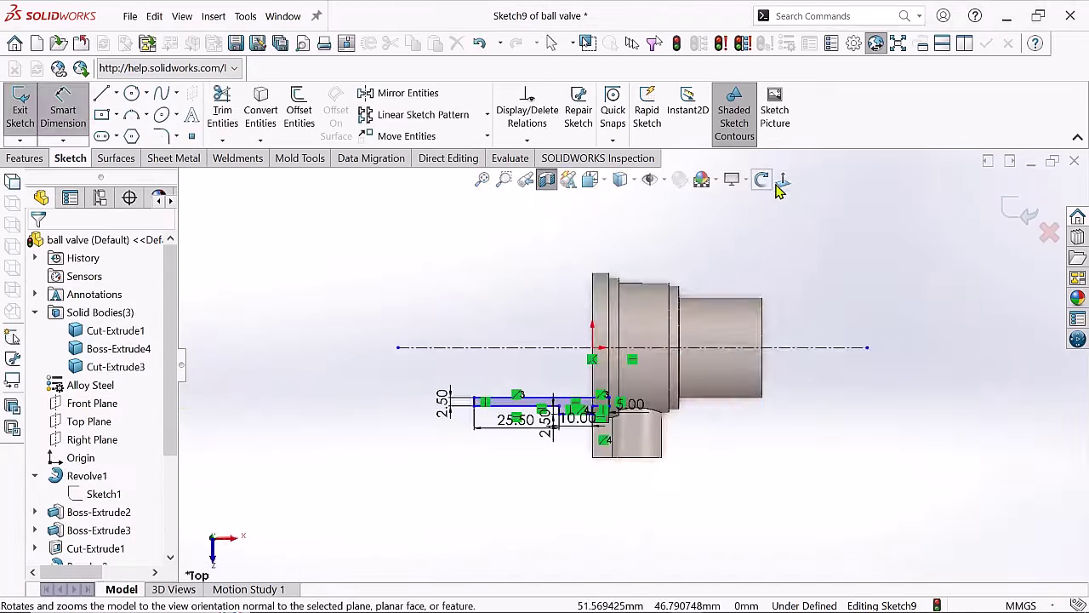
{"action": "scroll", "coordinate": [583, 418], "scroll_direction": "down", "scroll_amount": 2}
{"action": "scroll", "coordinate": [584, 418], "scroll_direction": "up", "scroll_amount": 2}
{"action": "scroll", "coordinate": [497, 374], "scroll_direction": "down", "scroll_amount": 1}
- Start a Revolve of the profile about the construction centerline
{"action": "right_click", "coordinate": [434, 371]}
{"action": "left_click", "coordinate": [465, 452]}
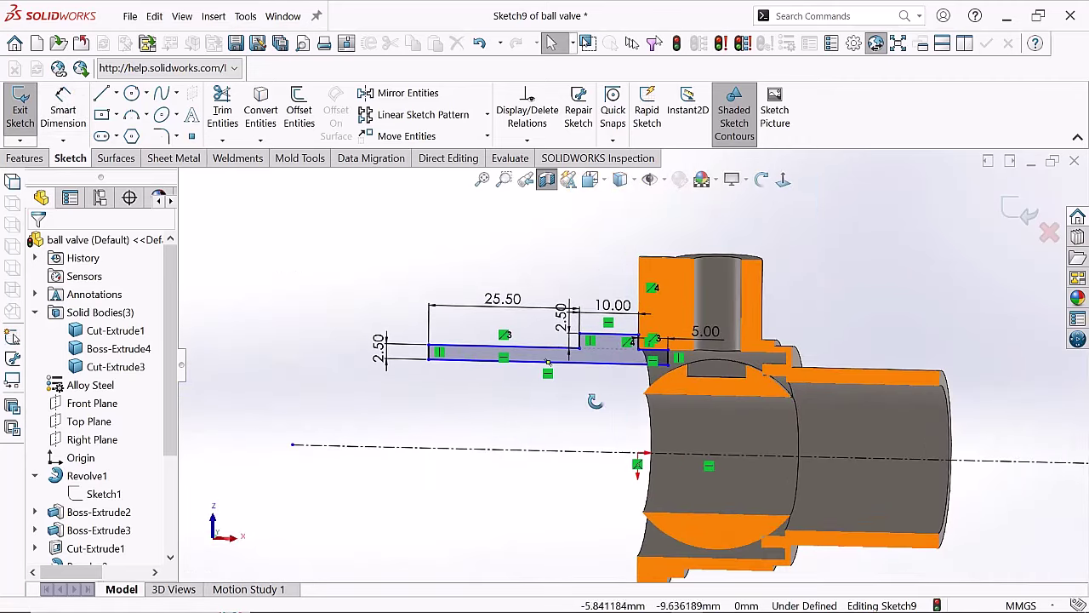
{"action": "left_click", "coordinate": [25, 158]}
- Confirm Revolve3, orbit to a flatter front-on angle, and reopen Sketch9 for editing
{"action": "left_click", "coordinate": [76, 109]}
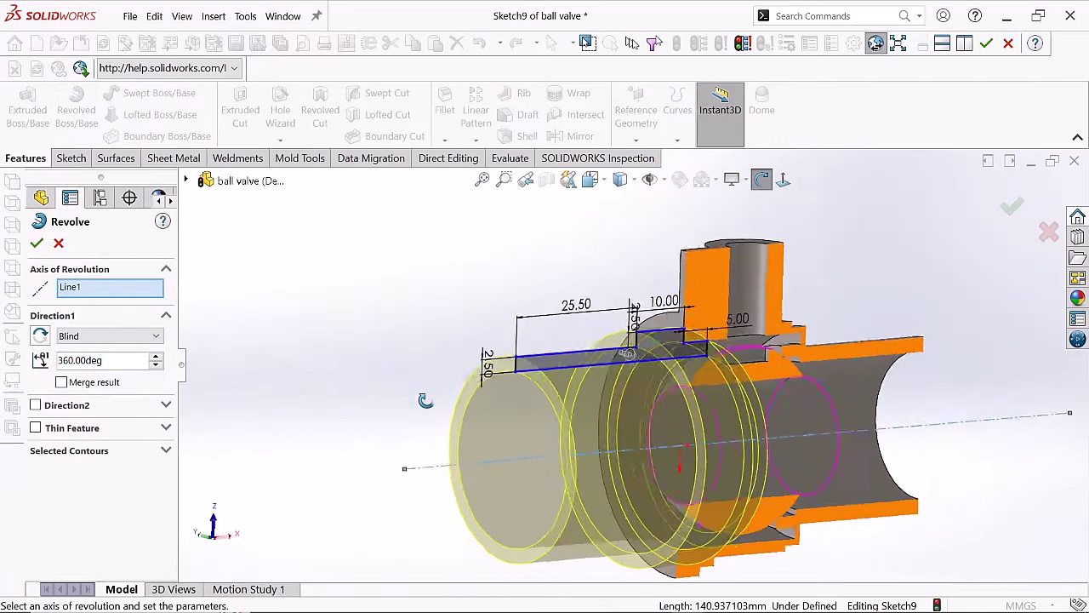
{"action": "key", "text": "Return"}
{"action": "scroll", "coordinate": [627, 418], "scroll_direction": "up", "scroll_amount": 2}
{"action": "scroll", "coordinate": [668, 349], "scroll_direction": "down", "scroll_amount": 4}
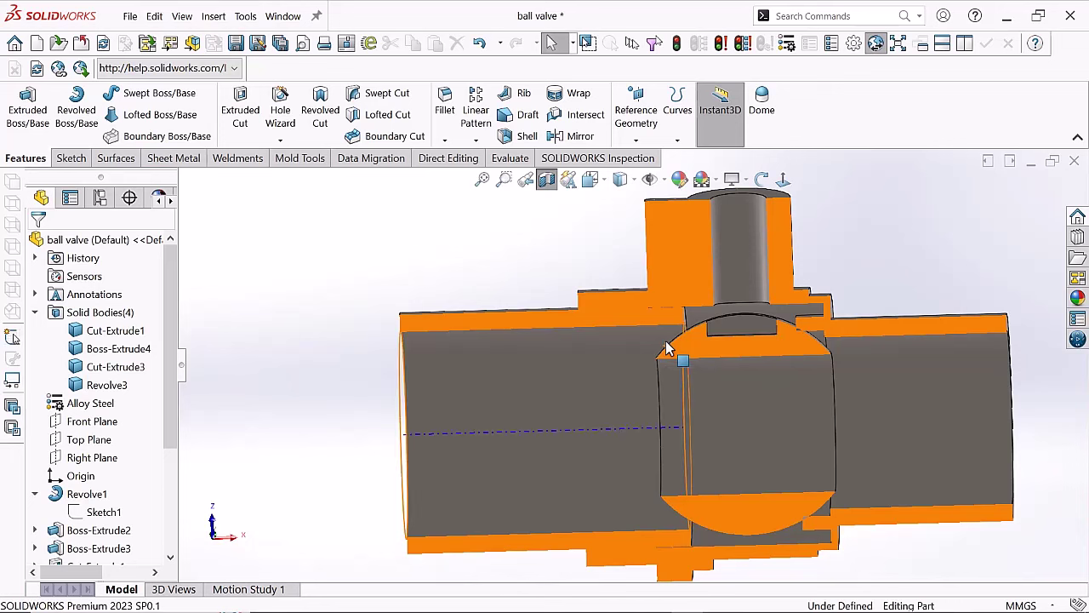
{"action": "scroll", "coordinate": [647, 370], "scroll_direction": "up", "scroll_amount": 1}
{"action": "mouse_move", "coordinate": [647, 369]}
{"action": "middle_mouse_down"}
{"action": "mouse_move", "coordinate": [631, 310]}
{"action": "mouse_move", "coordinate": [628, 367]}
{"action": "middle_mouse_up"}
{"action": "scroll", "coordinate": [628, 367], "scroll_direction": "down", "scroll_amount": 1}
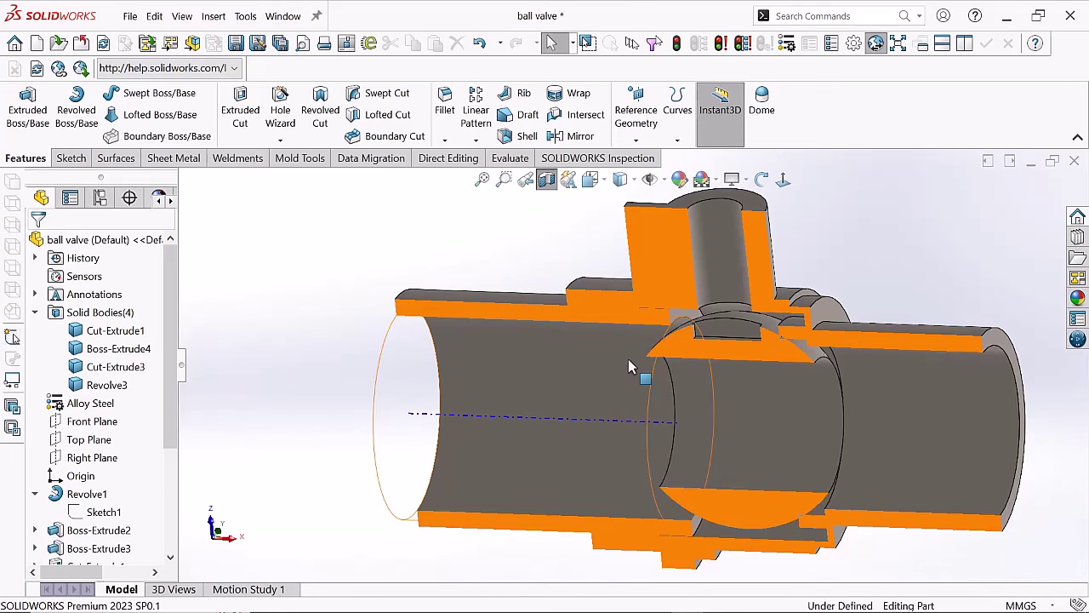
{"action": "middle_click_drag", "start_coordinate": [628, 367], "coordinate": [310, 485]}
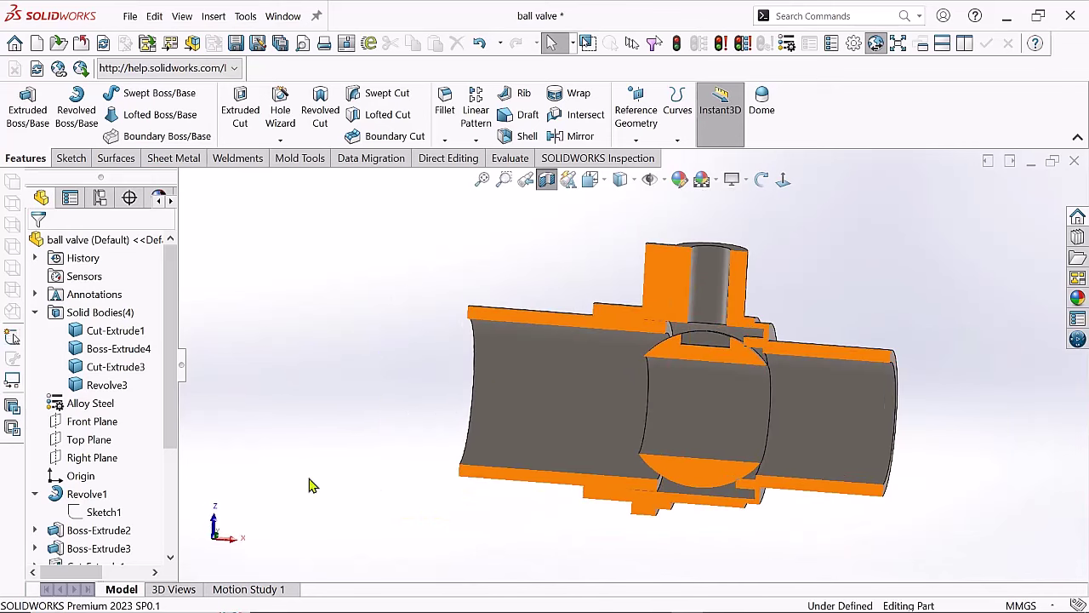
{"action": "left_click", "coordinate": [108, 508]}
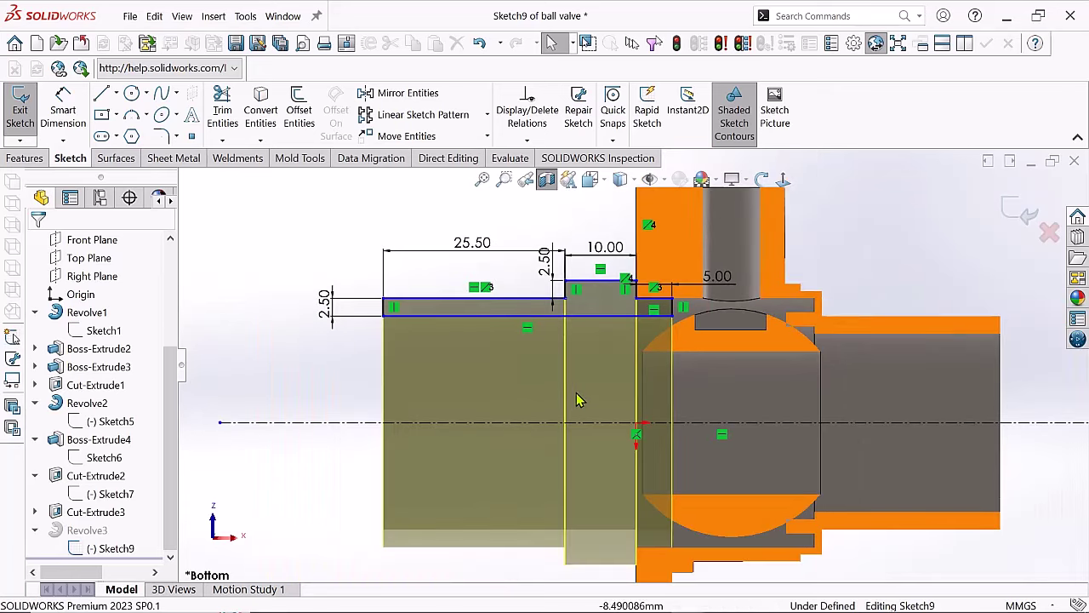
- Dimension the strip's underside 25 mm from the centreline and view the sketch straight on
{"action": "left_click", "coordinate": [445, 422]}
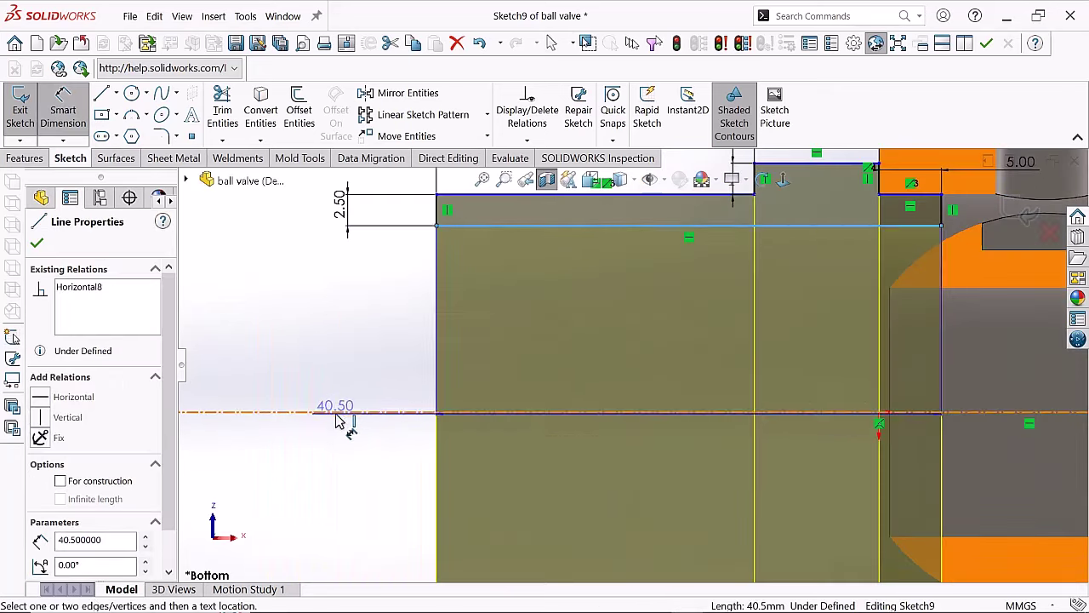
{"action": "left_click", "coordinate": [480, 528]}
{"action": "type", "text": "25"}
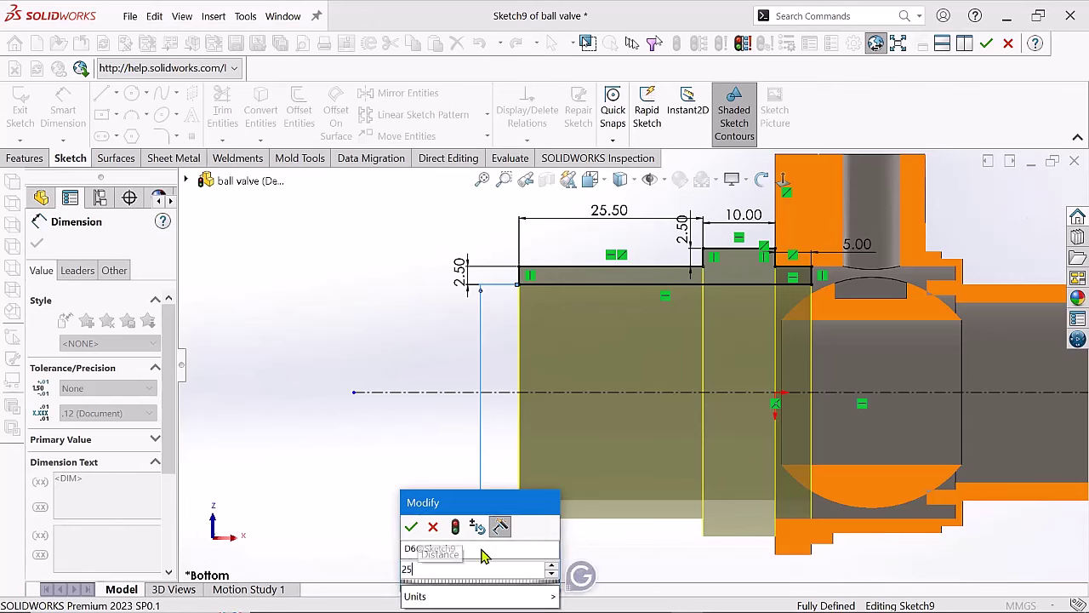
{"action": "key", "text": "Return"}
{"action": "scroll", "coordinate": [599, 366], "scroll_direction": "down", "scroll_amount": 2}
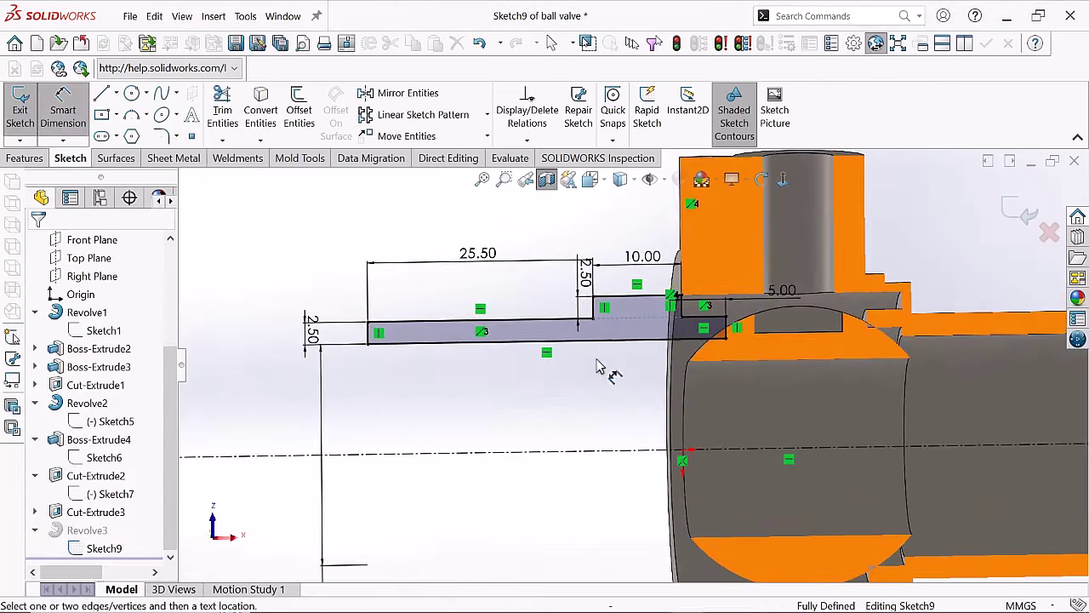
{"action": "key", "text": "ctrl+8"}
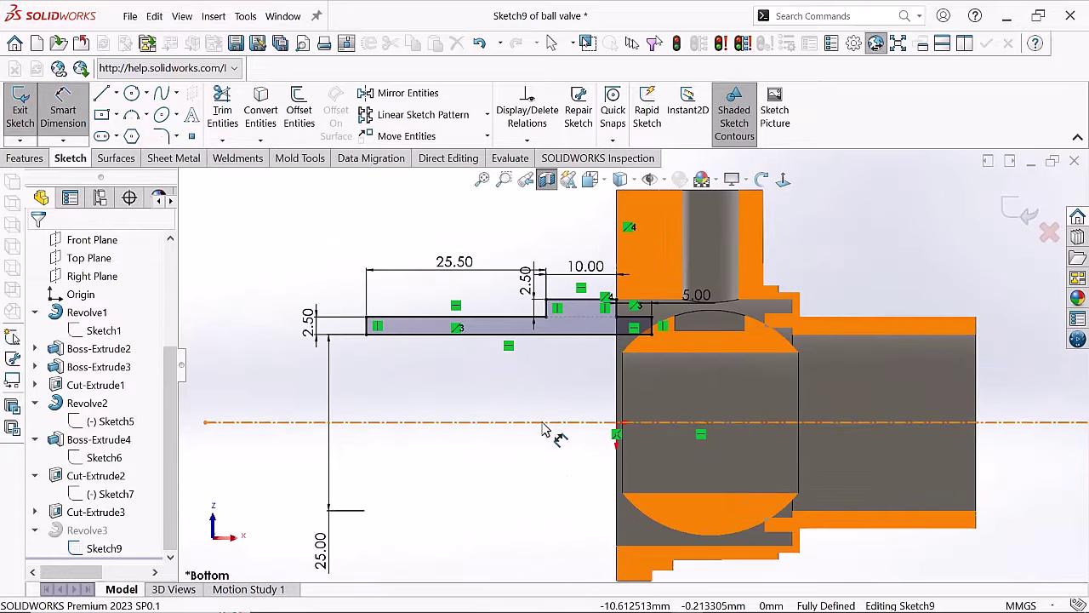
{"action": "scroll", "coordinate": [438, 499], "scroll_direction": "up", "scroll_amount": 2}
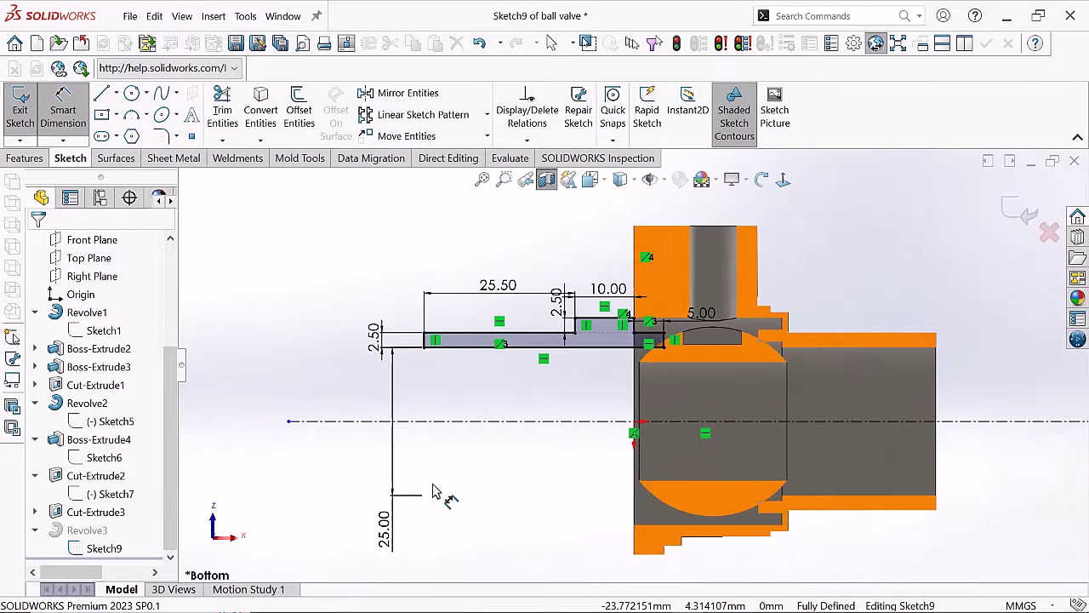
{"action": "key", "text": "ctrl+b"}
{"action": "scroll", "coordinate": [655, 302], "scroll_direction": "down", "scroll_amount": 3}
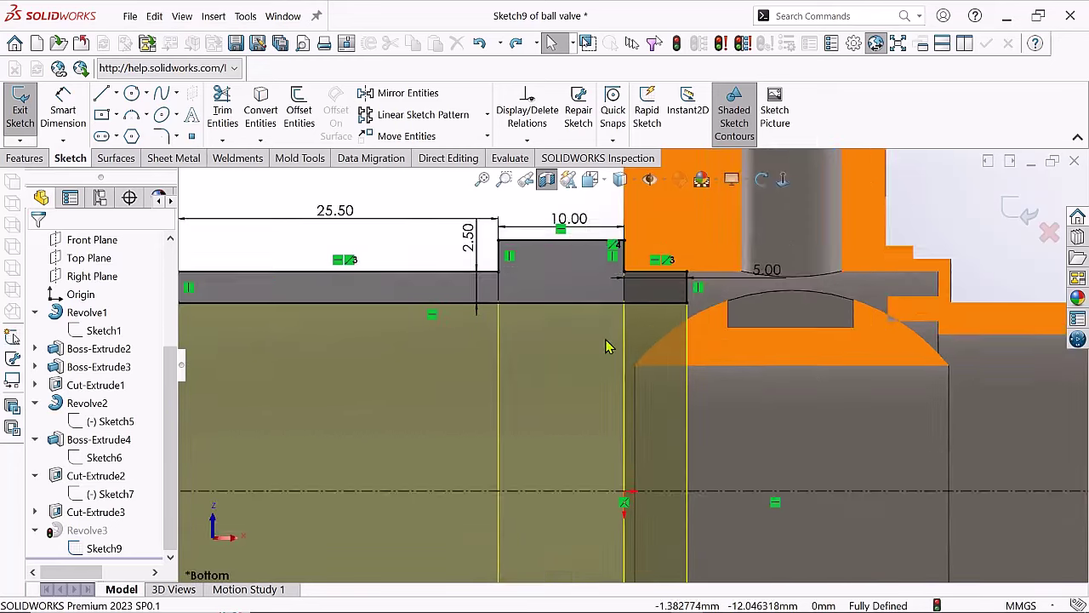
{"action": "scroll", "coordinate": [651, 307], "scroll_direction": "down", "scroll_amount": 2}
{"action": "key", "text": "l"}
{"action": "scroll", "coordinate": [596, 302], "scroll_direction": "down", "scroll_amount": 2}
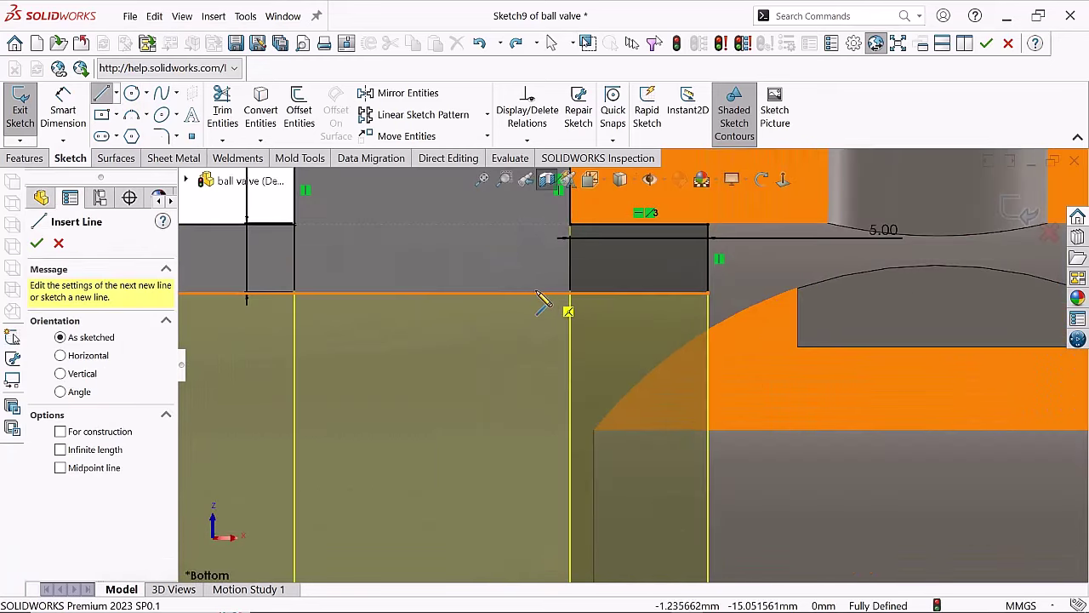
- Draw and trim the short groove lines on the seat-ring profile's upper edge
{"action": "left_click", "coordinate": [529, 249]}
{"action": "scroll", "coordinate": [510, 289], "scroll_direction": "up", "scroll_amount": 2}
{"action": "scroll", "coordinate": [269, 328], "scroll_direction": "down", "scroll_amount": 2}
{"action": "key", "text": "Escape"}
{"action": "scroll", "coordinate": [568, 426], "scroll_direction": "up", "scroll_amount": 3}
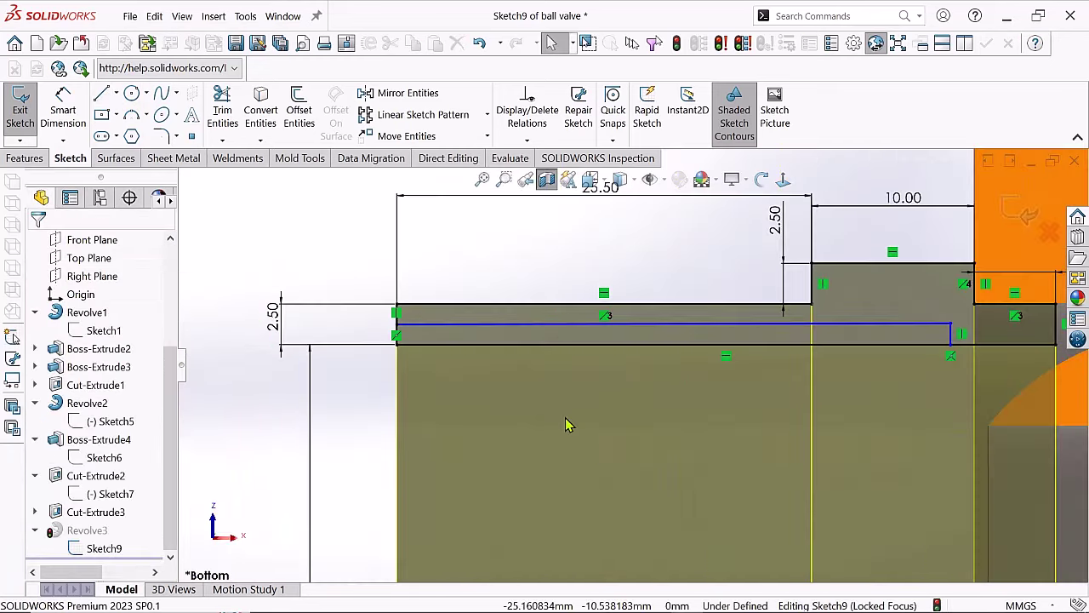
{"action": "key", "text": "t"}
{"action": "scroll", "coordinate": [887, 396], "scroll_direction": "down", "scroll_amount": 3}
{"action": "scroll", "coordinate": [787, 412], "scroll_direction": "up", "scroll_amount": 3}
{"action": "key", "text": "Escape"}
{"action": "scroll", "coordinate": [778, 366], "scroll_direction": "down", "scroll_amount": 3}
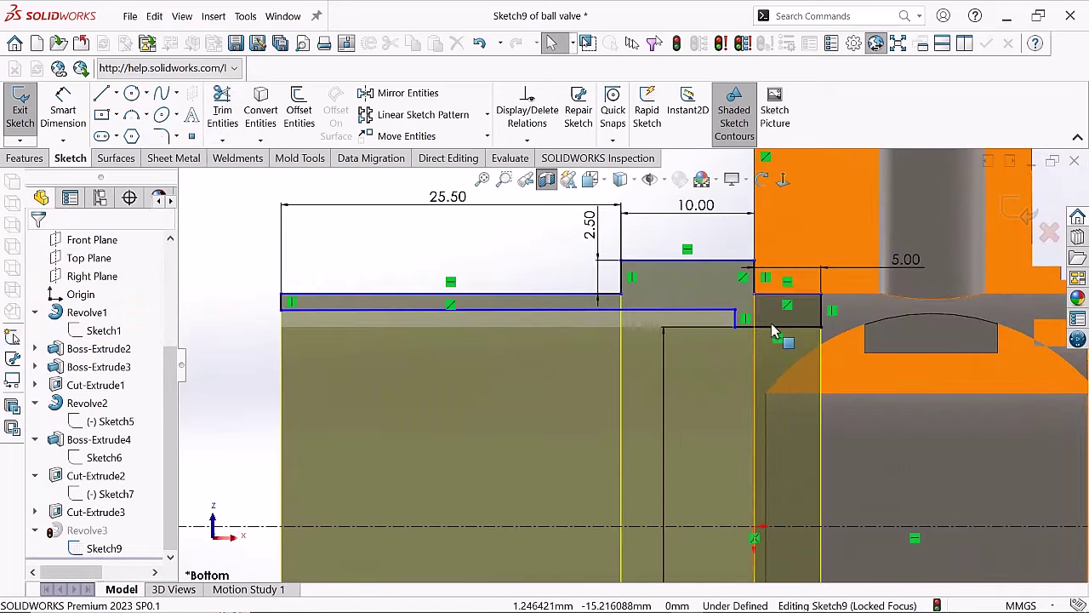
{"action": "scroll", "coordinate": [652, 366], "scroll_direction": "up", "scroll_amount": 1}
{"action": "left_click", "coordinate": [434, 322]}
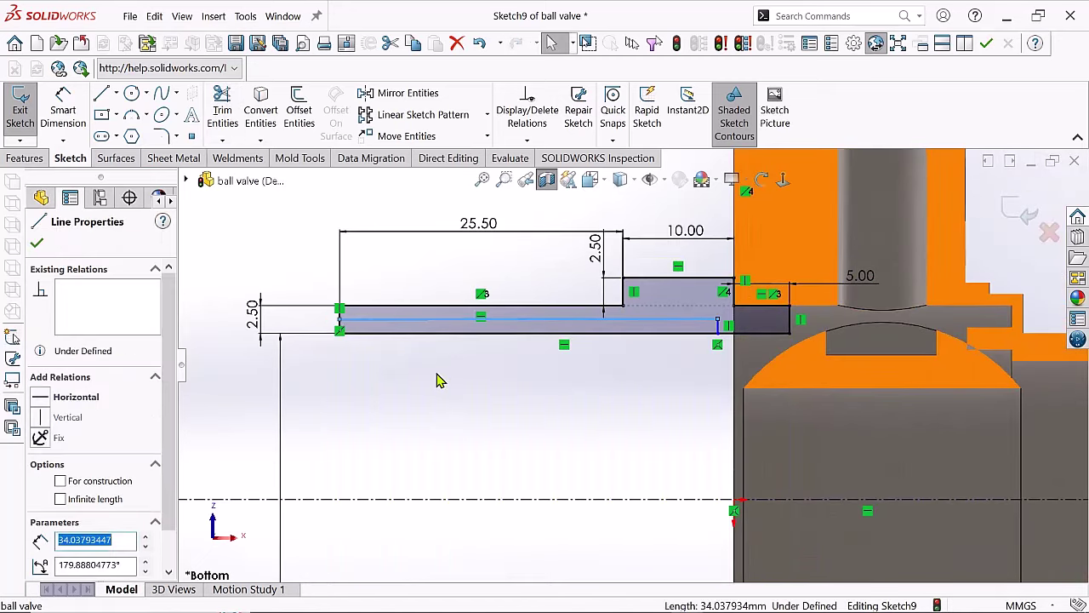
{"action": "key", "text": "Escape"}
{"action": "scroll", "coordinate": [605, 412], "scroll_direction": "down", "scroll_amount": 2}
{"action": "key", "text": "l"}
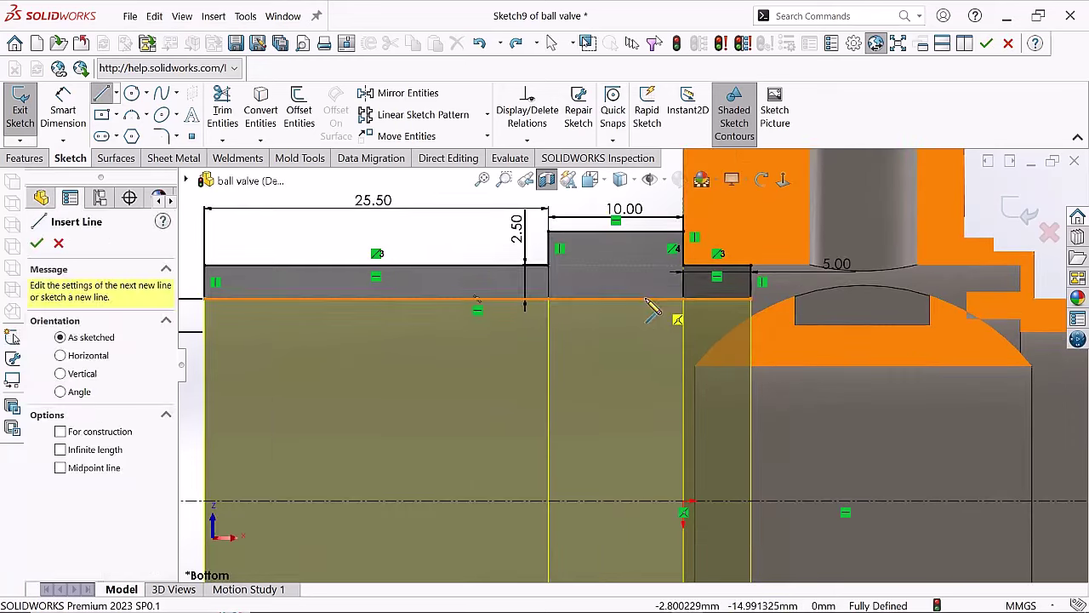
{"action": "left_click", "coordinate": [645, 332]}
{"action": "scroll", "coordinate": [647, 336], "scroll_direction": "up", "scroll_amount": 2}
{"action": "scroll", "coordinate": [358, 339], "scroll_direction": "down", "scroll_amount": 1}
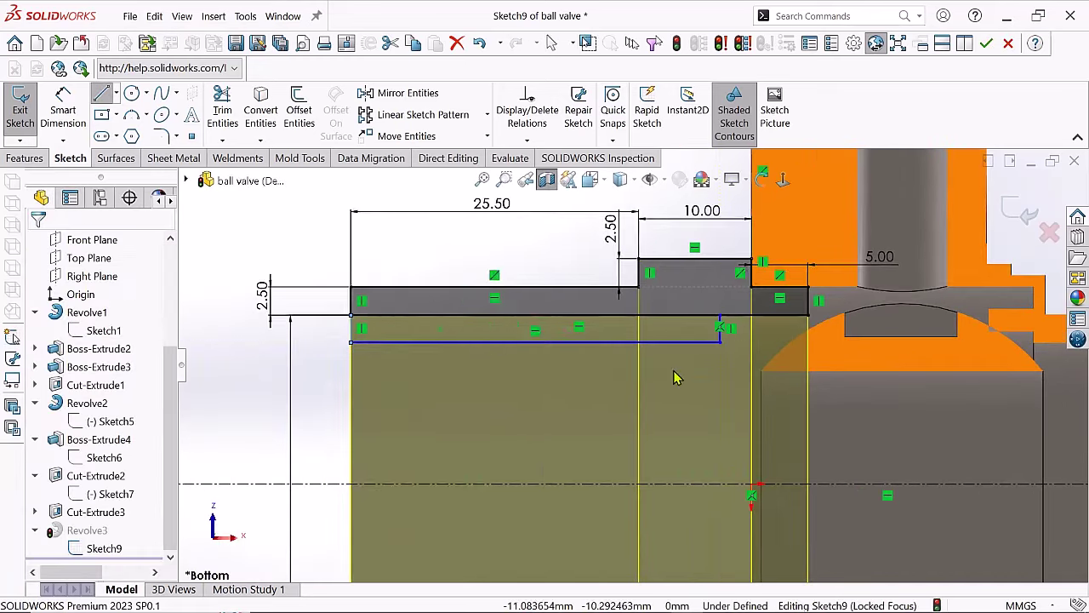
{"action": "key", "text": "t"}
{"action": "scroll", "coordinate": [674, 390], "scroll_direction": "down", "scroll_amount": 1}
{"action": "key", "text": "Escape"}
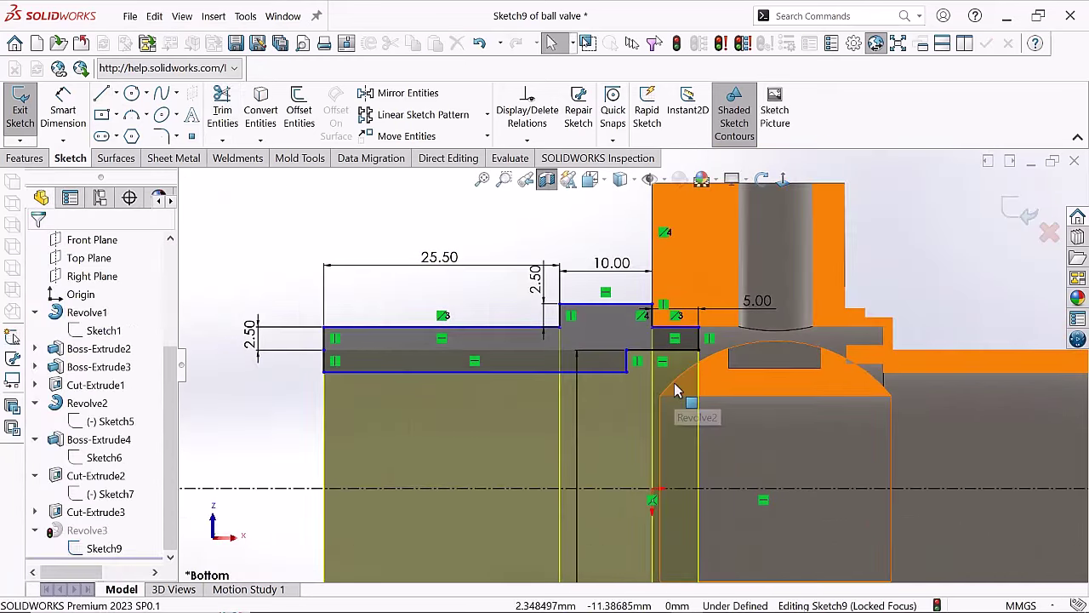
{"action": "scroll", "coordinate": [674, 390], "scroll_direction": "down", "scroll_amount": 2}
- Dimension the groove: 2.5 mm depth and 25 mm from the centreline axis
{"action": "key", "text": "d"}
{"action": "left_click", "coordinate": [760, 269]}
{"action": "type", "text": "2.5"}
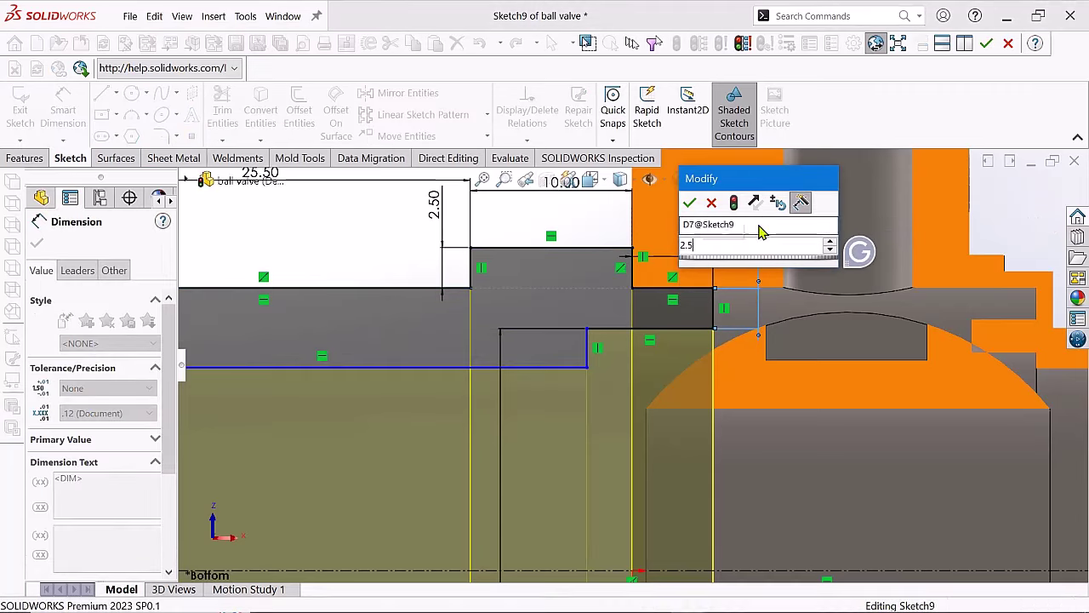
{"action": "key", "text": "Return"}
{"action": "scroll", "coordinate": [584, 418], "scroll_direction": "up", "scroll_amount": 2}
{"action": "scroll", "coordinate": [462, 469], "scroll_direction": "up", "scroll_amount": 2}
{"action": "left_click", "coordinate": [407, 417]}
{"action": "left_click", "coordinate": [407, 514]}
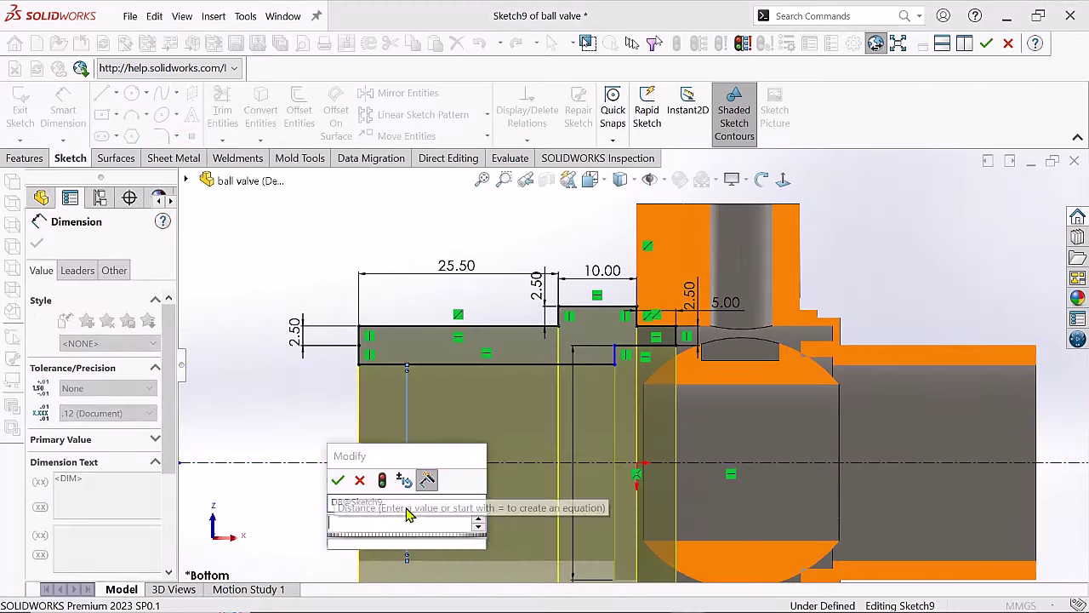
{"action": "type", "text": "25"}
{"action": "key", "text": "Return"}
{"action": "scroll", "coordinate": [528, 459], "scroll_direction": "down", "scroll_amount": 1}
{"action": "left_click", "coordinate": [613, 457]}
{"action": "left_click", "coordinate": [591, 434]}
{"action": "key", "text": "Escape"}
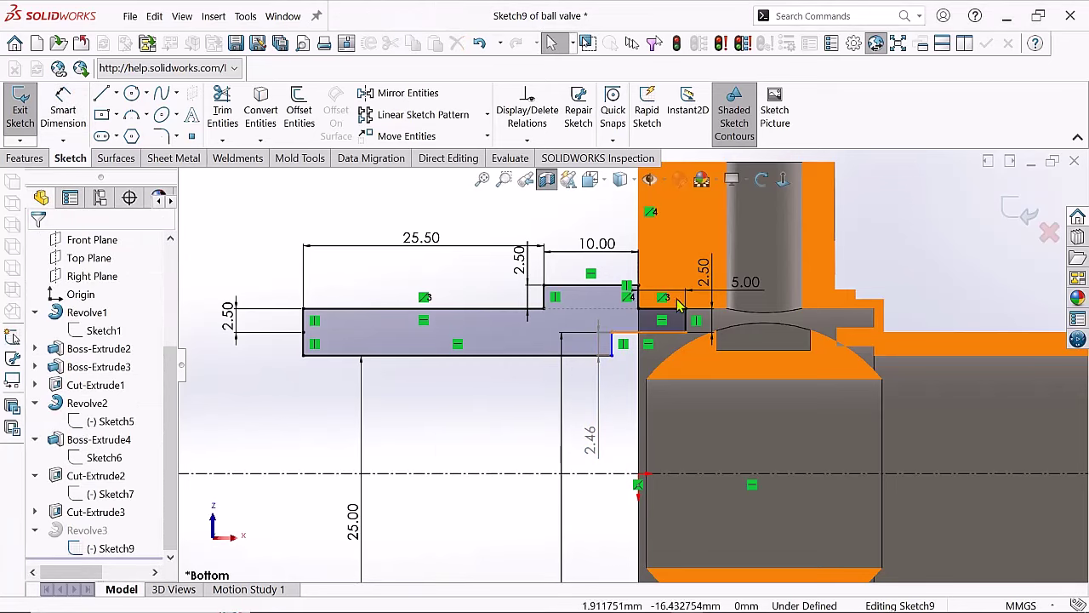
- Add a height dimension at the profile's left end, keeping the extra one driven
{"action": "scroll", "coordinate": [284, 379], "scroll_direction": "down", "scroll_amount": 3}
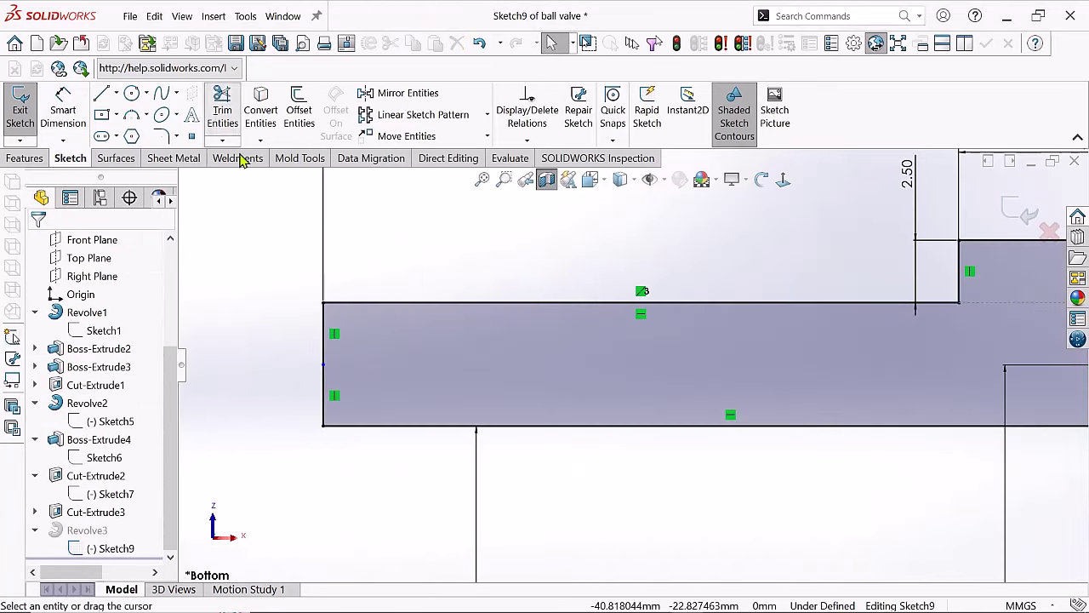
{"action": "left_click", "coordinate": [323, 304]}
{"action": "scroll", "coordinate": [284, 265], "scroll_direction": "down", "scroll_amount": 2}
{"action": "scroll", "coordinate": [579, 340], "scroll_direction": "up", "scroll_amount": 3}
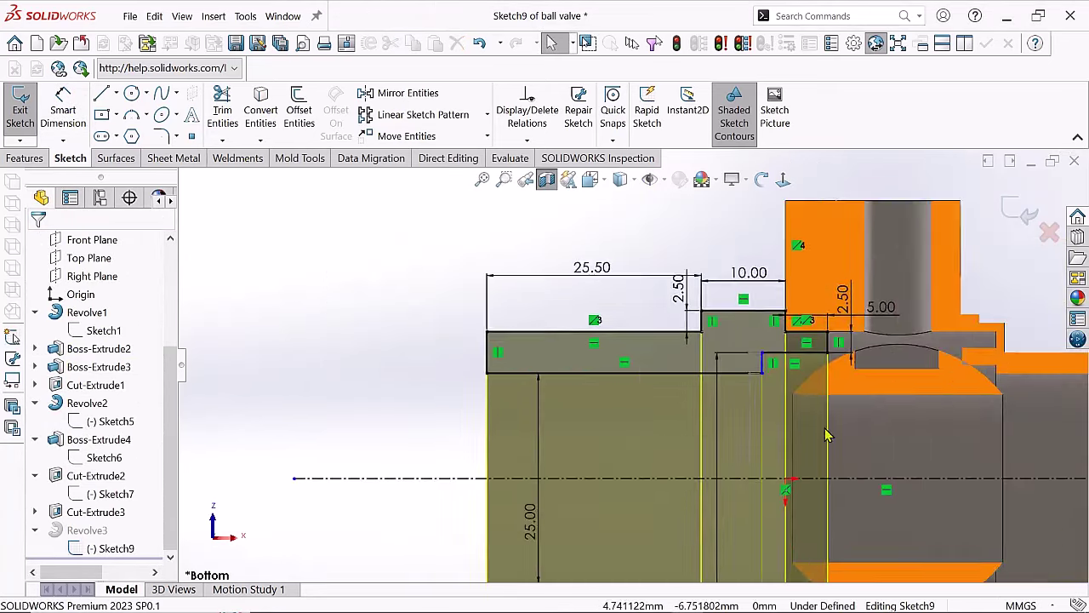
{"action": "scroll", "coordinate": [662, 414], "scroll_direction": "down", "scroll_amount": 2}
{"action": "scroll", "coordinate": [672, 409], "scroll_direction": "up", "scroll_amount": 1}
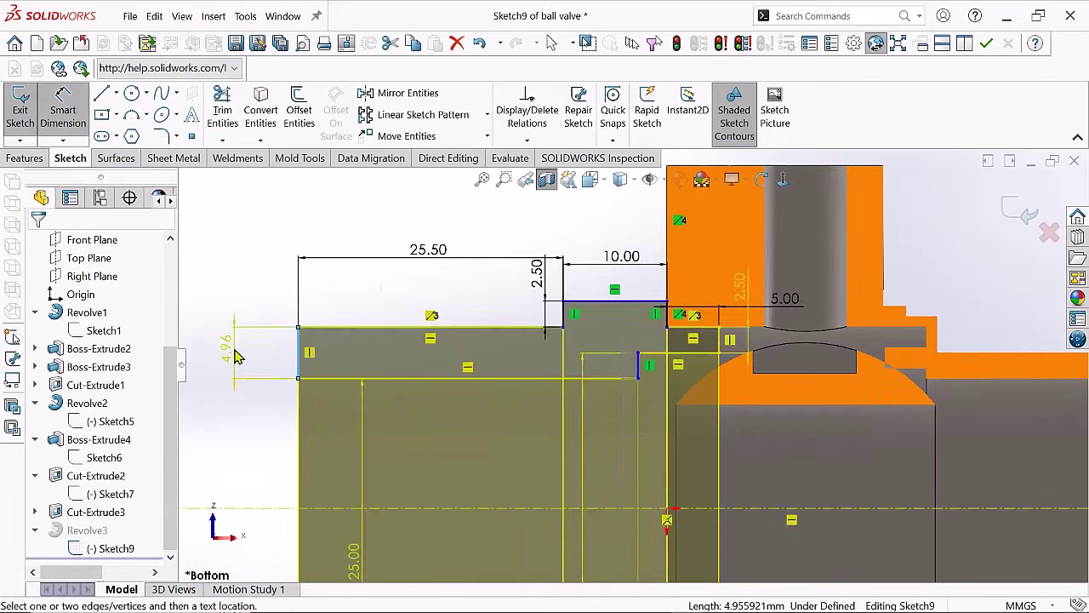
{"action": "left_click", "coordinate": [239, 356]}
{"action": "key", "text": "Return"}
{"action": "key", "text": "Escape"}
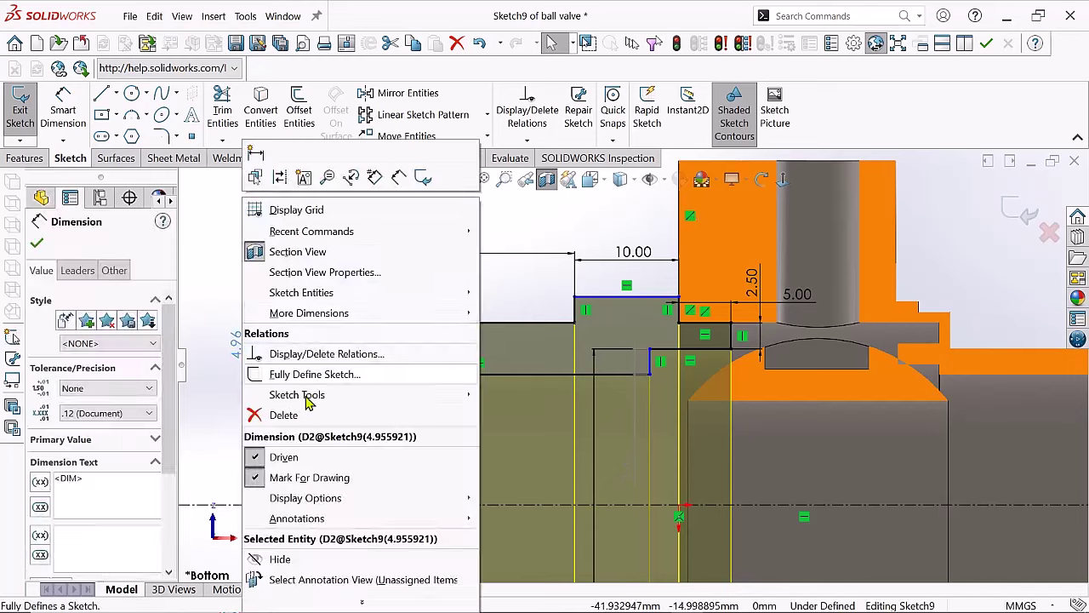
{"action": "right_click", "coordinate": [238, 349]}
{"action": "left_click", "coordinate": [256, 353]}
{"action": "left_click", "coordinate": [596, 173]}
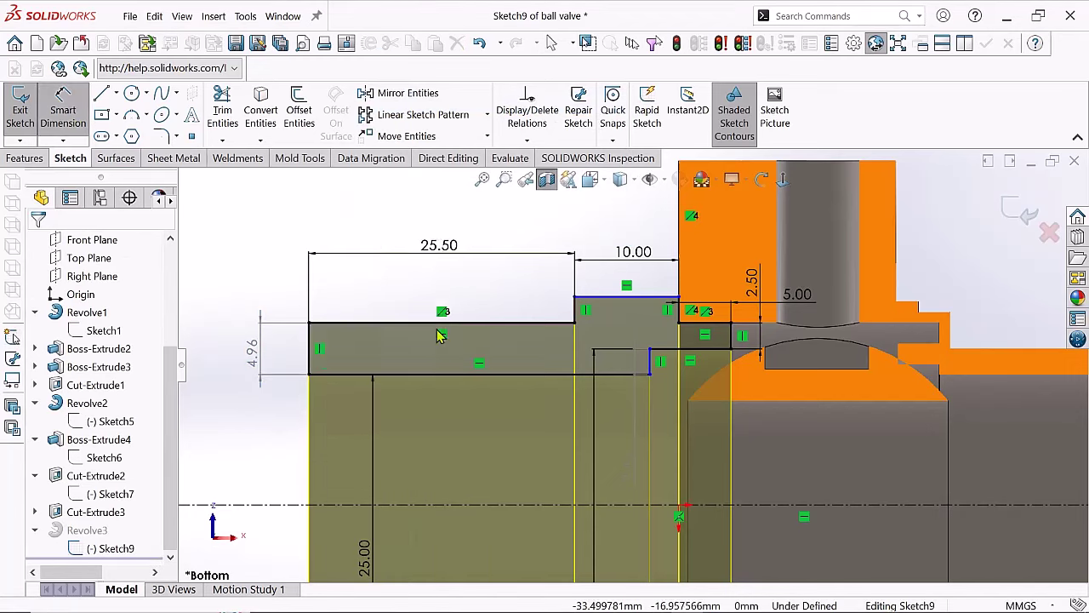
- Set the profile's left end height to 2.5 mm
{"action": "right_click", "coordinate": [440, 334]}
{"action": "left_click", "coordinate": [310, 444]}
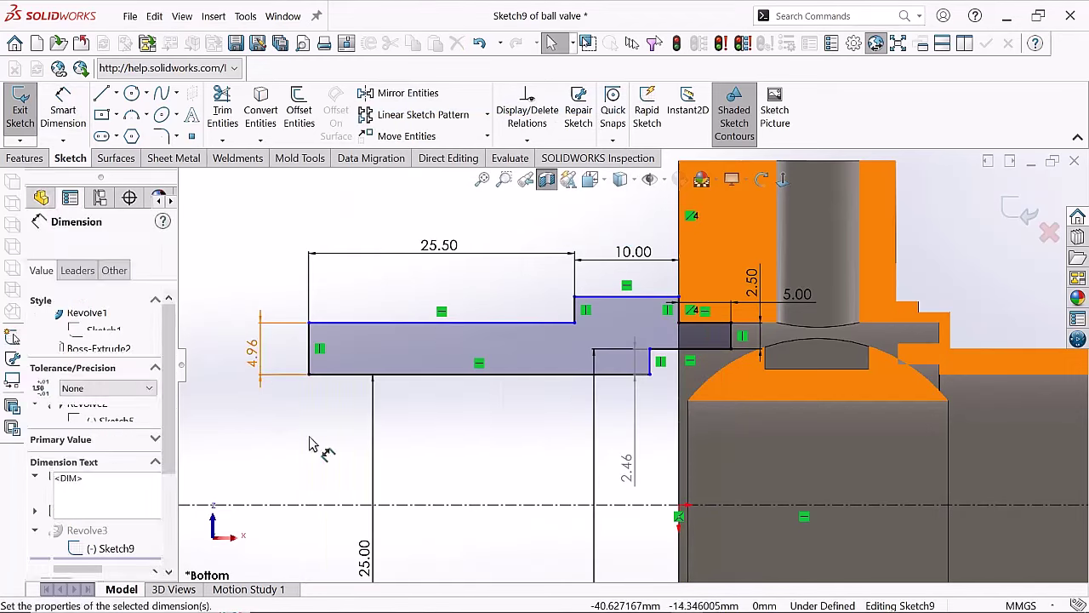
{"action": "left_click", "coordinate": [293, 356]}
{"action": "type", "text": "2.5"}
{"action": "key", "text": "Return"}
{"action": "scroll", "coordinate": [530, 384], "scroll_direction": "down", "scroll_amount": 2}
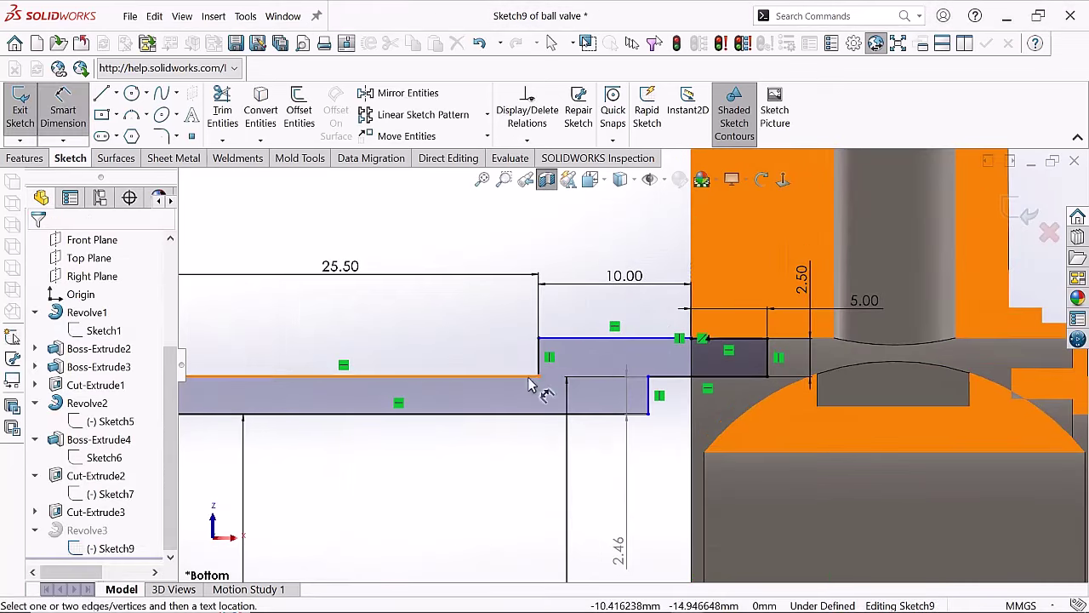
{"action": "scroll", "coordinate": [529, 384], "scroll_direction": "up", "scroll_amount": 2}
{"action": "key", "text": "Escape"}
- Raise the upper step line and dimension it 20 mm from the axis, first entered as 22
{"action": "scroll", "coordinate": [609, 331], "scroll_direction": "down", "scroll_amount": 2}
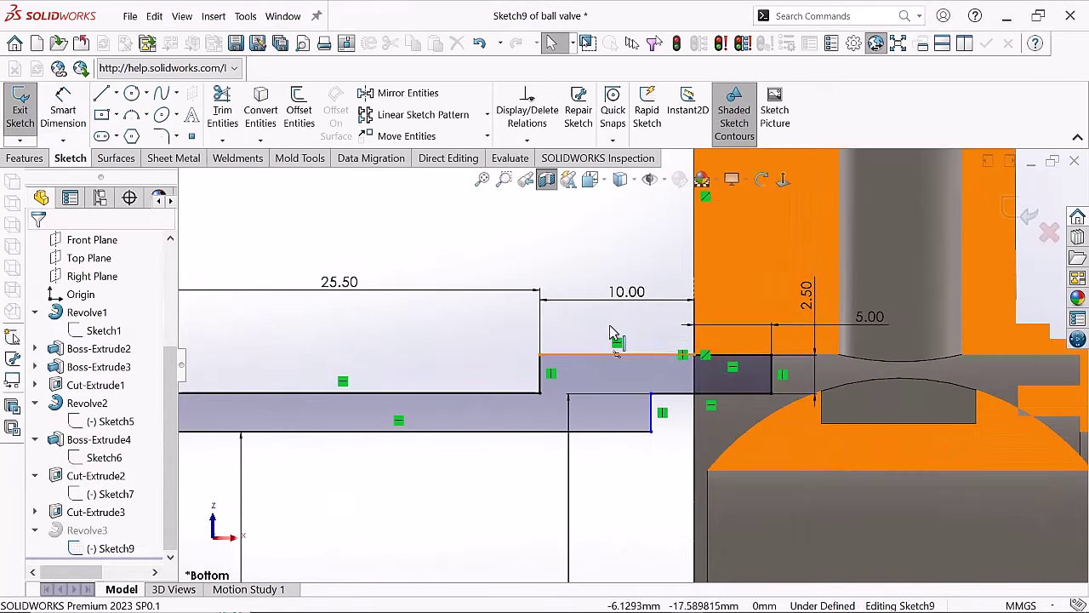
{"action": "left_click_drag", "start_coordinate": [609, 330], "coordinate": [619, 315]}
{"action": "scroll", "coordinate": [693, 377], "scroll_direction": "up", "scroll_amount": 2}
{"action": "scroll", "coordinate": [672, 344], "scroll_direction": "down", "scroll_amount": 1}
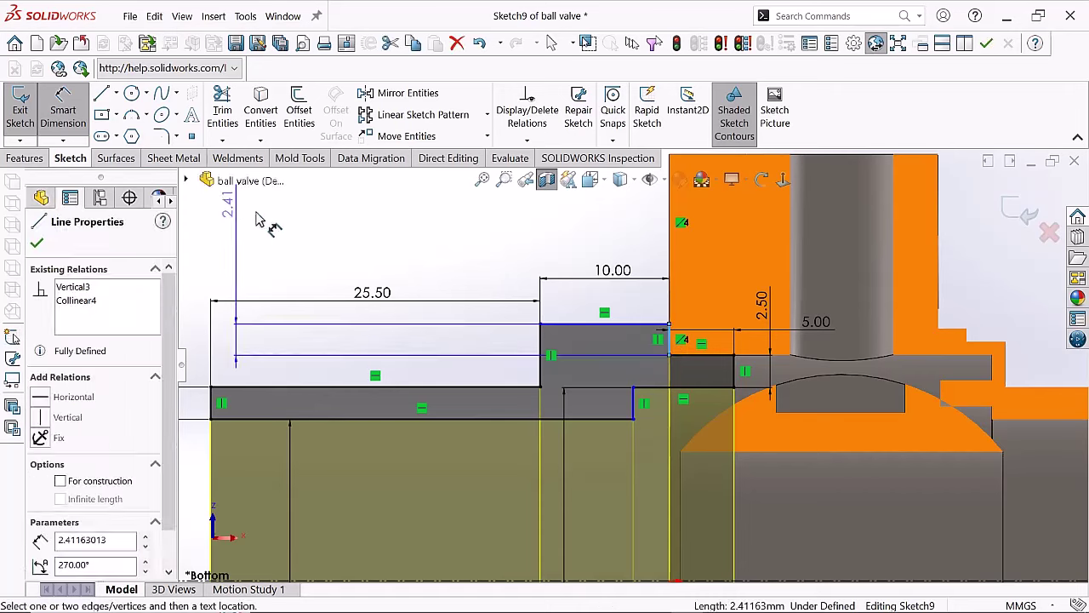
{"action": "key", "text": "Escape"}
{"action": "scroll", "coordinate": [656, 462], "scroll_direction": "up", "scroll_amount": 2}
{"action": "left_click", "coordinate": [656, 462]}
{"action": "scroll", "coordinate": [396, 485], "scroll_direction": "down", "scroll_amount": 1}
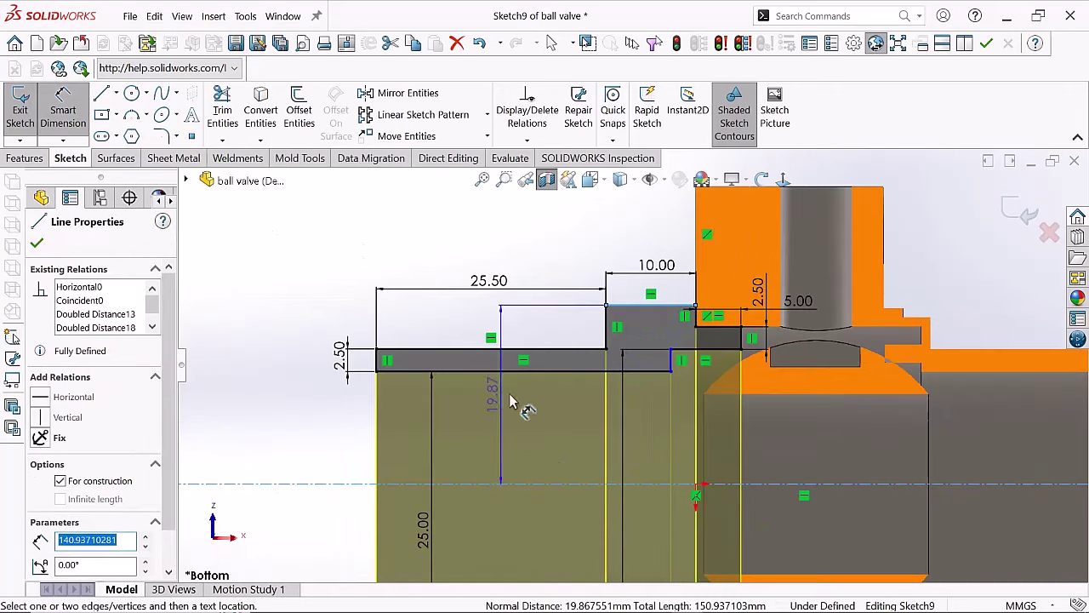
{"action": "left_click", "coordinate": [532, 414]}
{"action": "type", "text": "22"}
{"action": "key", "text": "Return"}
{"action": "scroll", "coordinate": [511, 383], "scroll_direction": "up", "scroll_amount": 2}
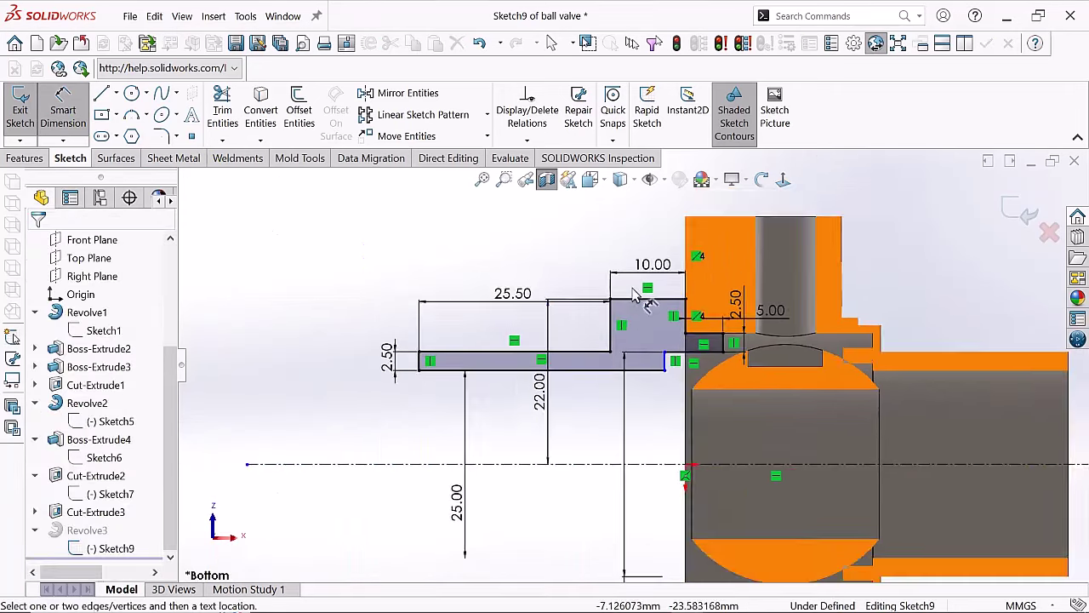
{"action": "scroll", "coordinate": [489, 338], "scroll_direction": "down", "scroll_amount": 1}
{"action": "double_click", "coordinate": [520, 449]}
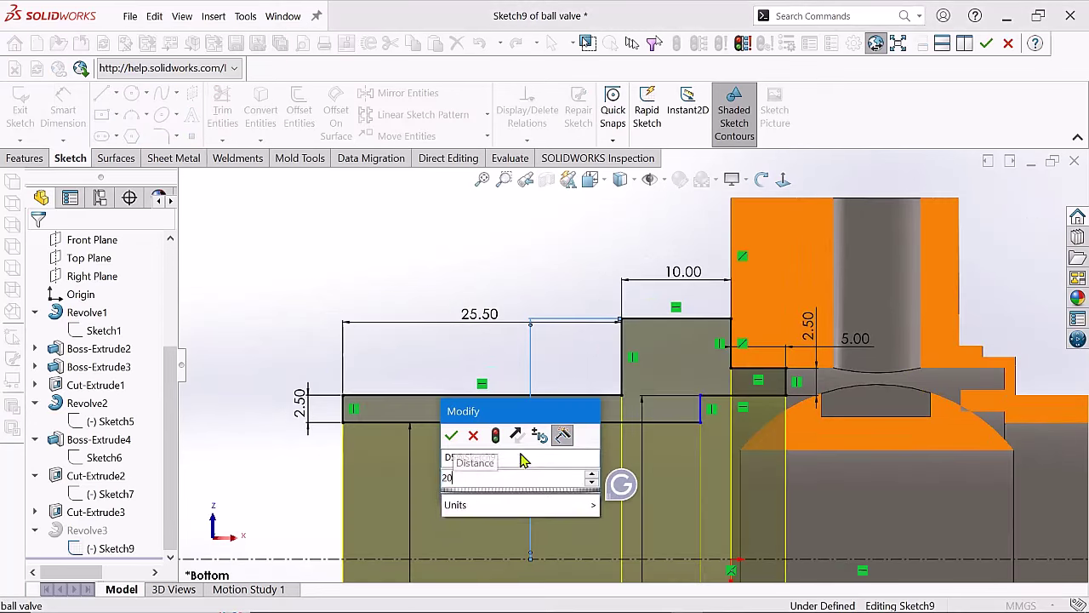
{"action": "type", "text": "20"}
{"action": "key", "text": "Return"}
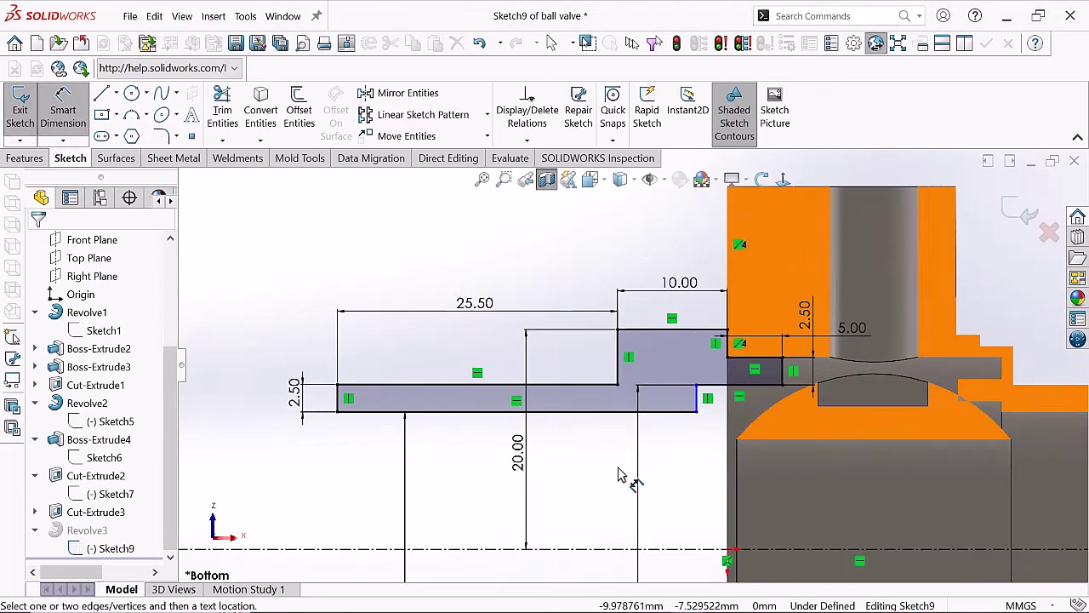
{"action": "scroll", "coordinate": [658, 453], "scroll_direction": "up", "scroll_amount": 2}
{"action": "scroll", "coordinate": [729, 440], "scroll_direction": "up", "scroll_amount": 1}
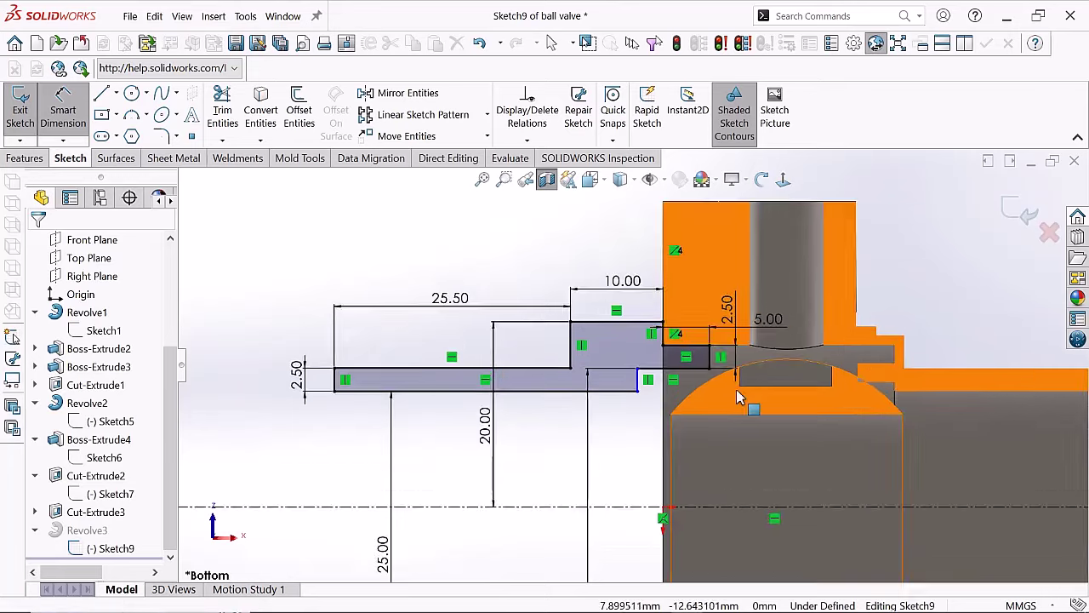
- Check the seat-ring profile lines and orbit the model to an angled view
{"action": "key", "text": "Escape"}
{"action": "scroll", "coordinate": [542, 355], "scroll_direction": "down", "scroll_amount": 2}
{"action": "scroll", "coordinate": [542, 355], "scroll_direction": "up", "scroll_amount": 2}
{"action": "scroll", "coordinate": [645, 337], "scroll_direction": "down", "scroll_amount": 1}
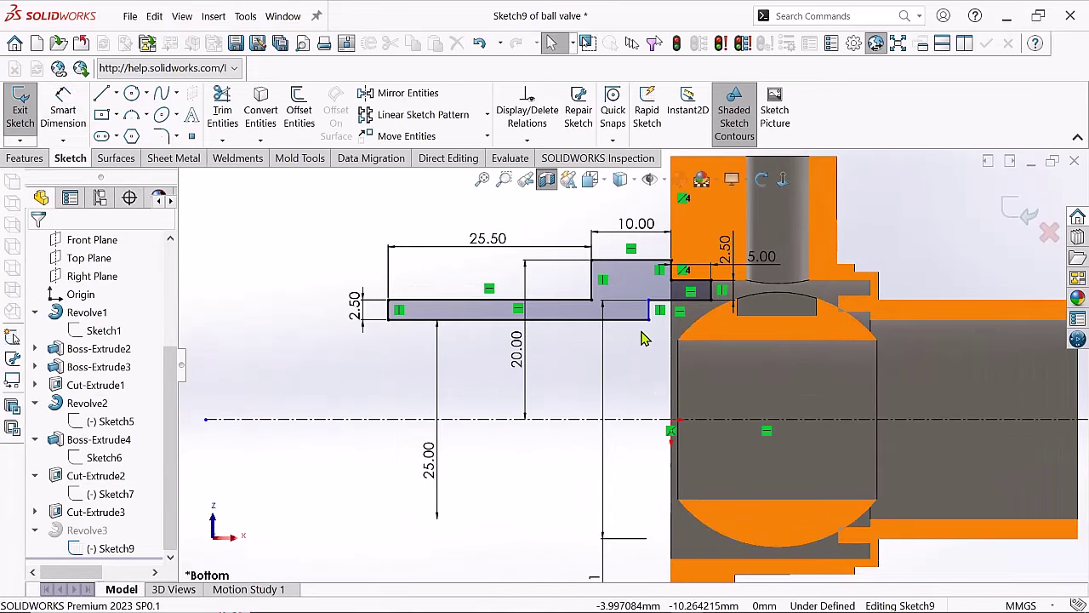
{"action": "scroll", "coordinate": [644, 338], "scroll_direction": "down", "scroll_amount": 2}
{"action": "left_click", "coordinate": [620, 333]}
{"action": "key", "text": "Escape"}
{"action": "scroll", "coordinate": [620, 333], "scroll_direction": "up", "scroll_amount": 1}
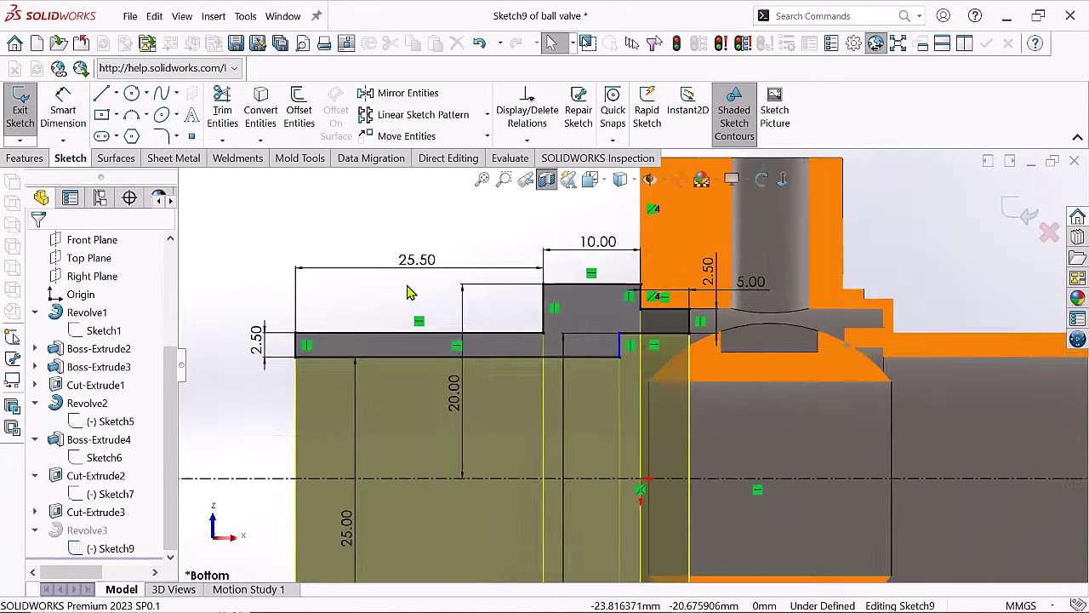
{"action": "scroll", "coordinate": [681, 361], "scroll_direction": "down", "scroll_amount": 1}
{"action": "key", "text": "d"}
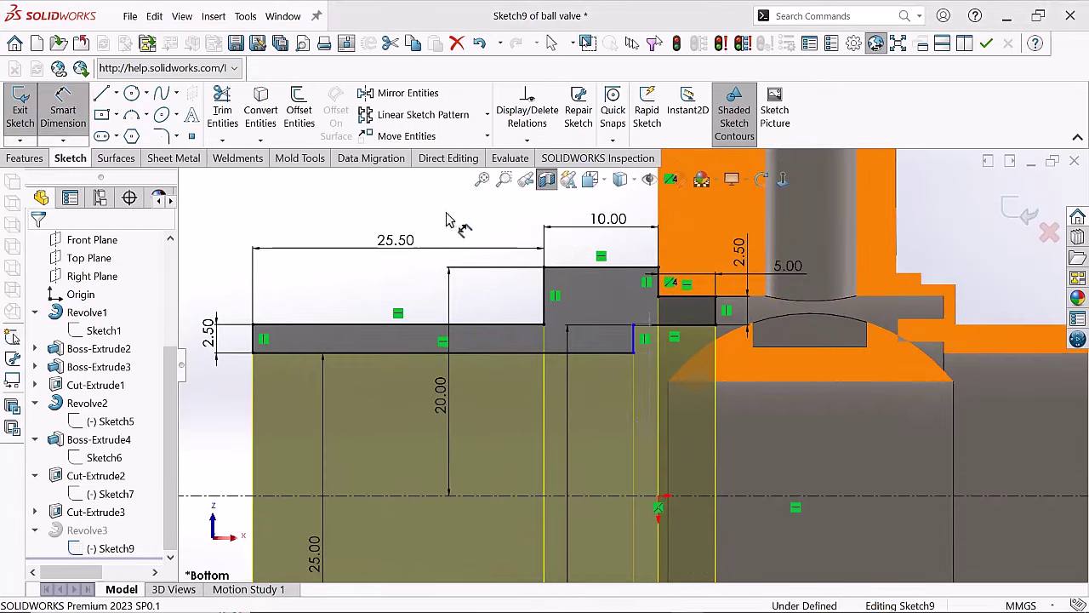
{"action": "scroll", "coordinate": [717, 383], "scroll_direction": "up", "scroll_amount": 2}
{"action": "middle_click_drag", "start_coordinate": [625, 348], "coordinate": [980, 219]}
- Exit Sketch9, turn off the section view and snap to the front view
{"action": "left_click", "coordinate": [1013, 208]}
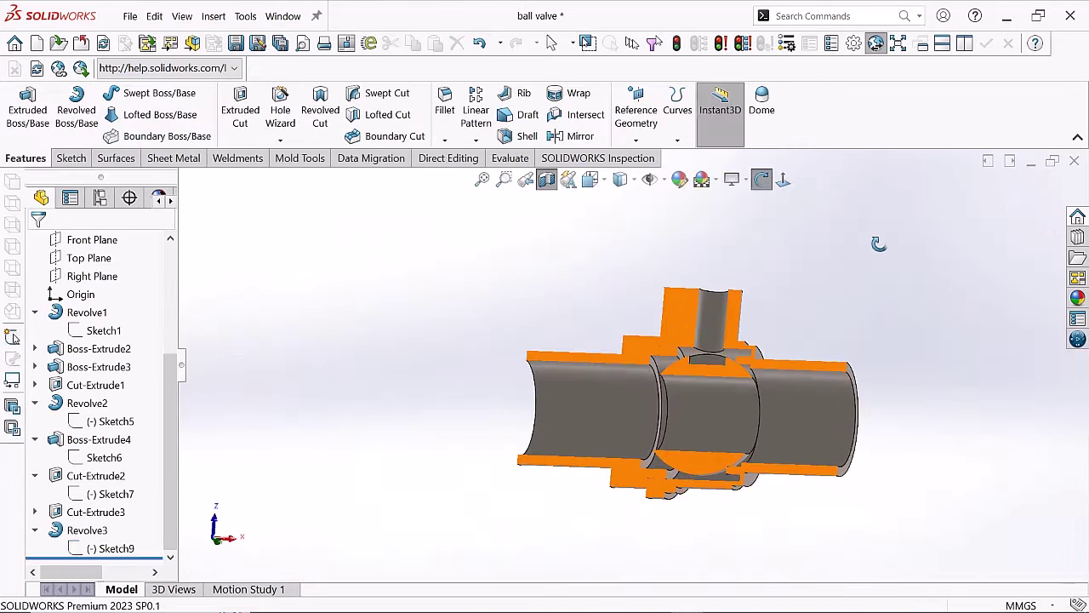
{"action": "left_click", "coordinate": [546, 183]}
{"action": "middle_click_drag", "start_coordinate": [715, 264], "coordinate": [751, 402]}
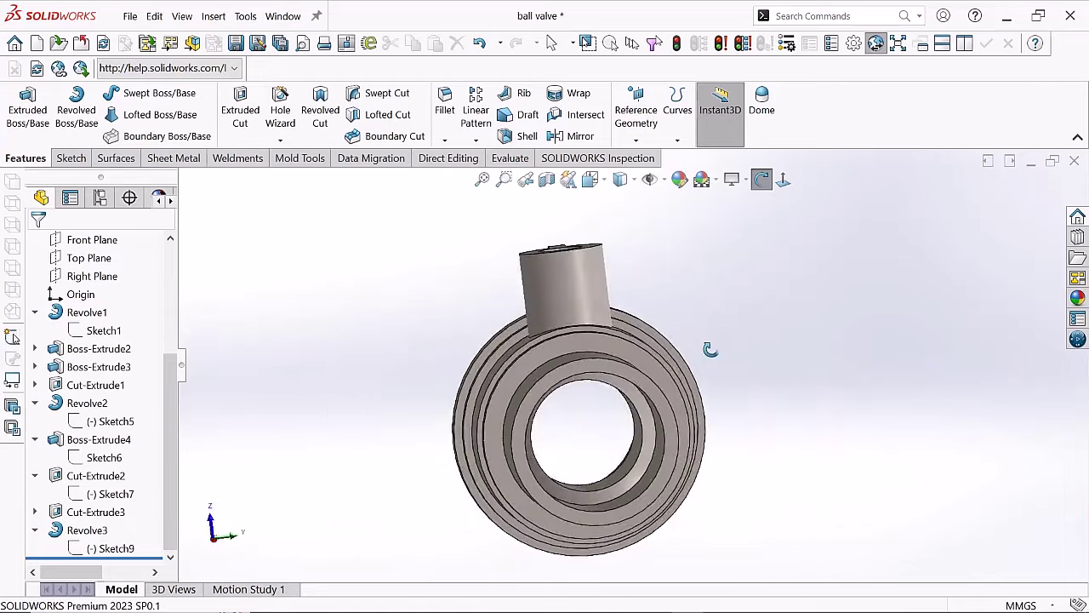
{"action": "left_click", "coordinate": [783, 180]}
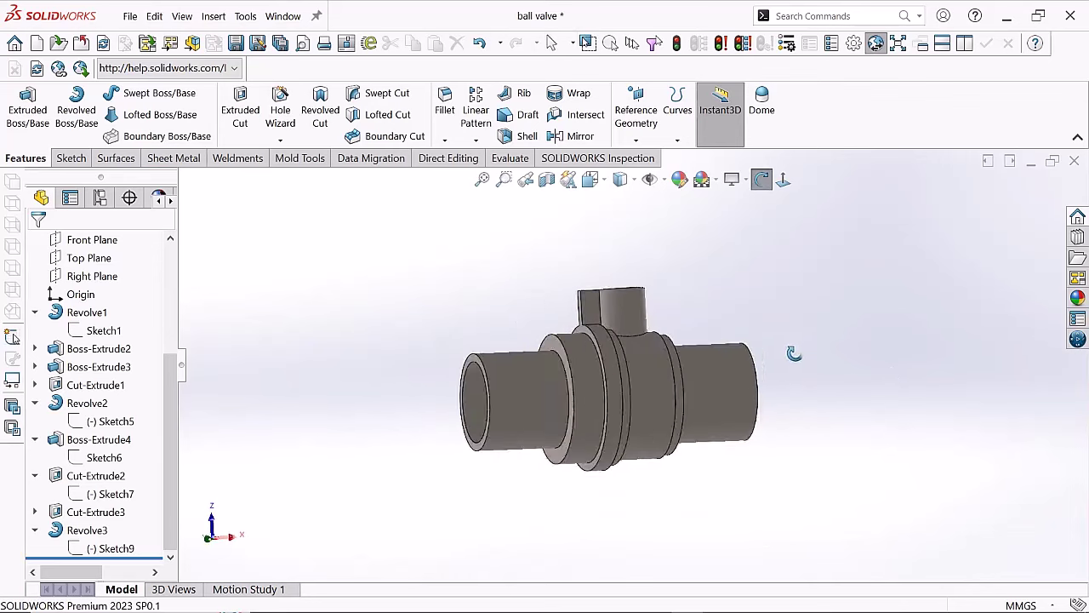
- Shorten Sketch9's 25.50 length dimension to 20, then 15 mm, and exit
{"action": "left_click", "coordinate": [132, 529]}
{"action": "double_click", "coordinate": [540, 305]}
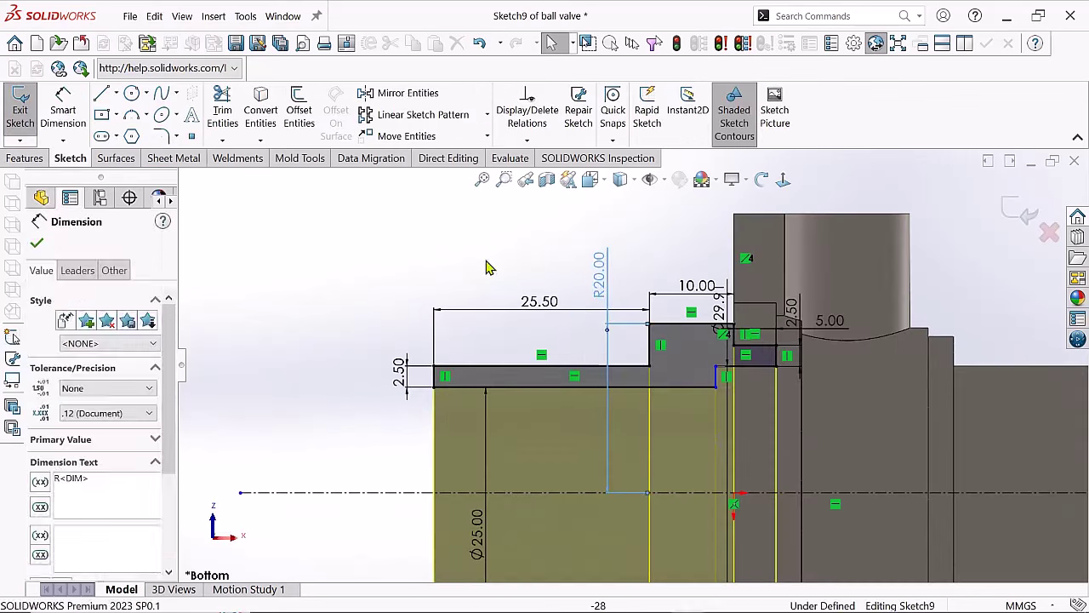
{"action": "type", "text": "20"}
{"action": "key", "text": "Return"}
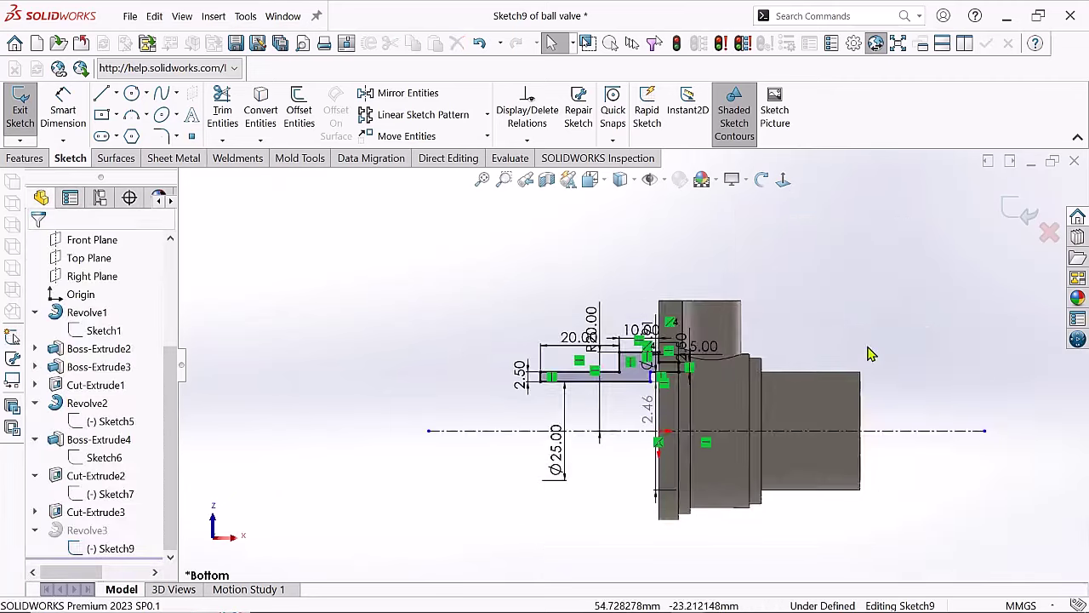
{"action": "double_click", "coordinate": [494, 326]}
{"action": "type", "text": "15"}
{"action": "key", "text": "Return"}
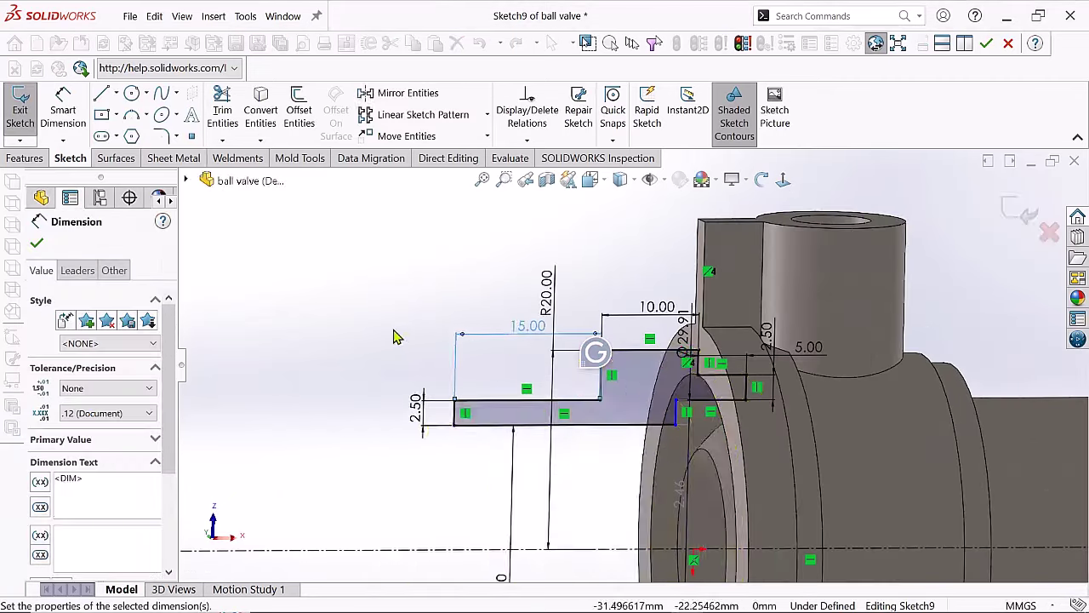
{"action": "left_click", "coordinate": [19, 111]}
- Inspect Sketch1's 25.00 dimension without changing it, then rebuild the valve
{"action": "double_click", "coordinate": [93, 332]}
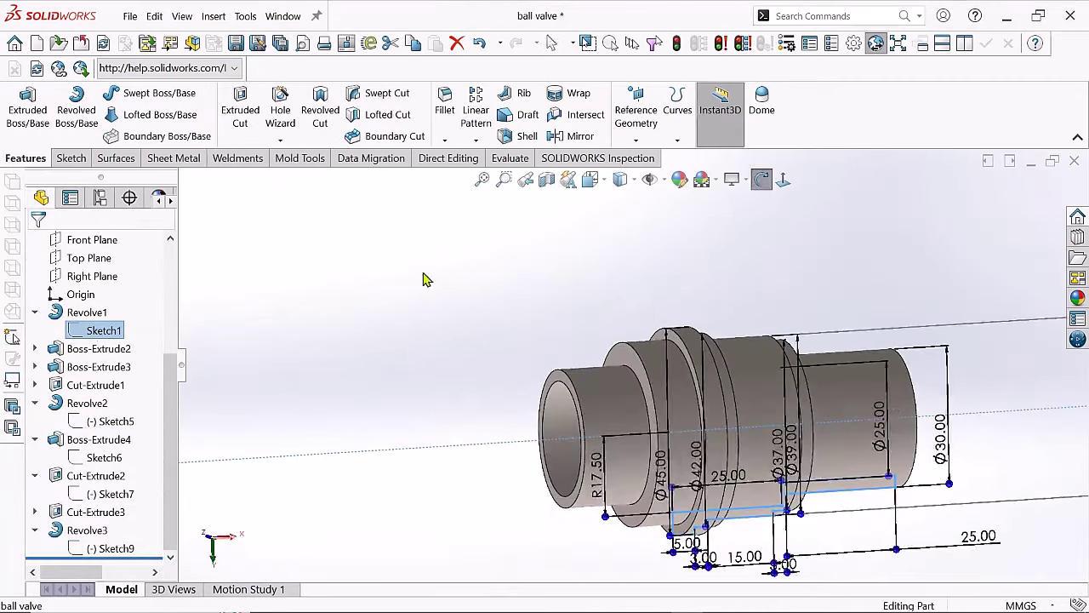
{"action": "double_click", "coordinate": [608, 281]}
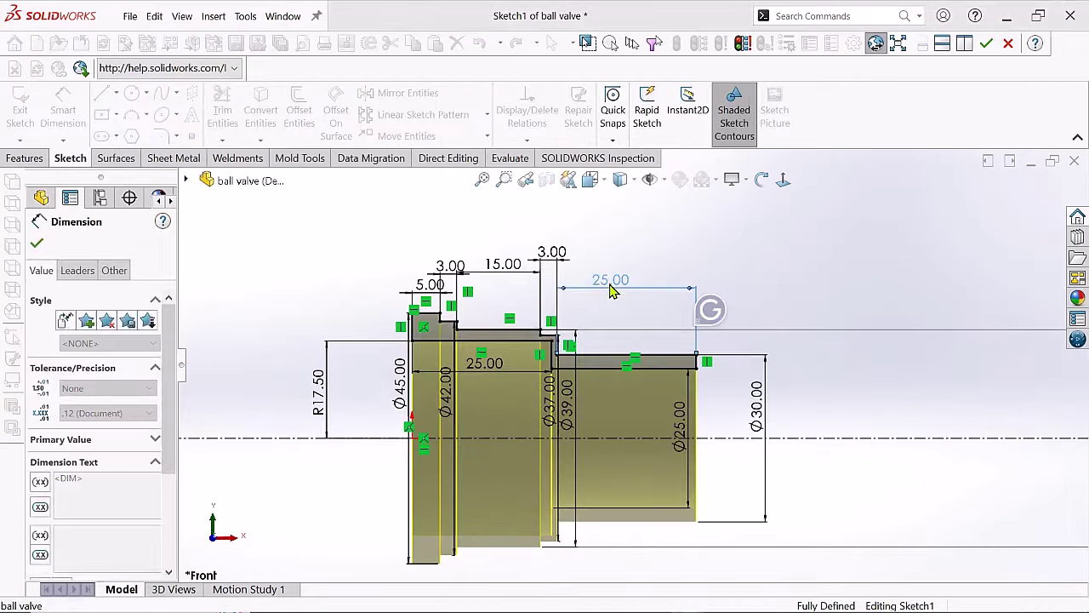
{"action": "key", "text": "Escape"}
{"action": "key", "text": "ctrl+b"}
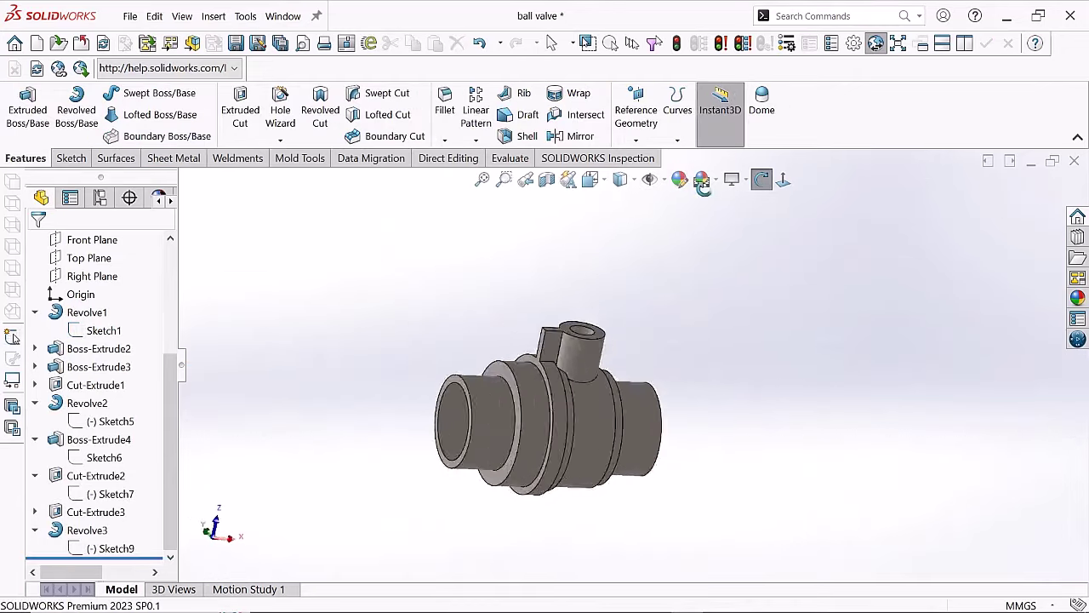
- Hide the valve body and orbit around the end fittings and ball
{"action": "left_click", "coordinate": [645, 375]}
{"action": "middle_click_drag", "start_coordinate": [517, 396], "coordinate": [628, 387]}
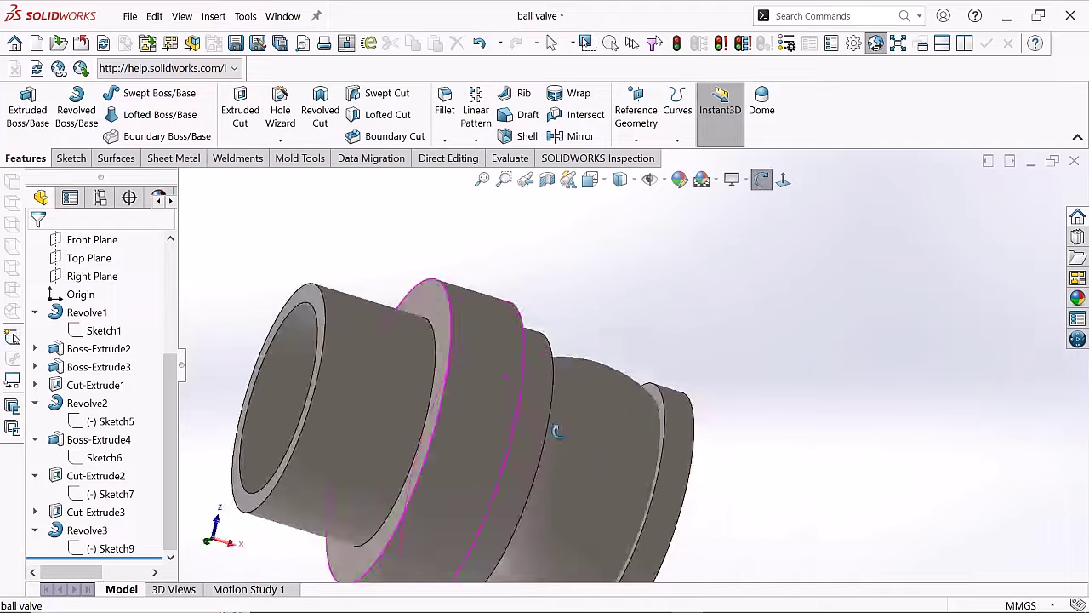
{"action": "scroll", "coordinate": [628, 387], "scroll_direction": "down", "scroll_amount": 3}
{"action": "scroll", "coordinate": [630, 390], "scroll_direction": "down", "scroll_amount": 2}
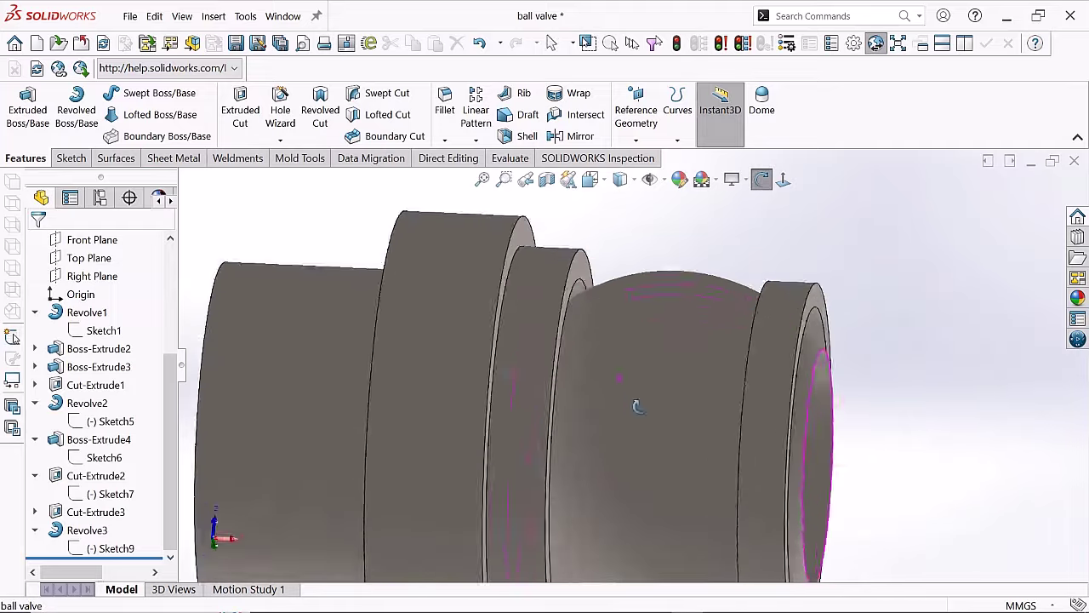
{"action": "scroll", "coordinate": [630, 389], "scroll_direction": "up", "scroll_amount": 4}
{"action": "scroll", "coordinate": [631, 393], "scroll_direction": "up", "scroll_amount": 2}
{"action": "mouse_move", "coordinate": [633, 387]}
{"action": "middle_mouse_down"}
{"action": "mouse_move", "coordinate": [595, 396]}
{"action": "mouse_move", "coordinate": [632, 358]}
{"action": "mouse_move", "coordinate": [695, 481]}
{"action": "middle_mouse_up"}
{"action": "scroll", "coordinate": [696, 488], "scroll_direction": "up", "scroll_amount": 2}
{"action": "scroll", "coordinate": [596, 510], "scroll_direction": "down", "scroll_amount": 3}
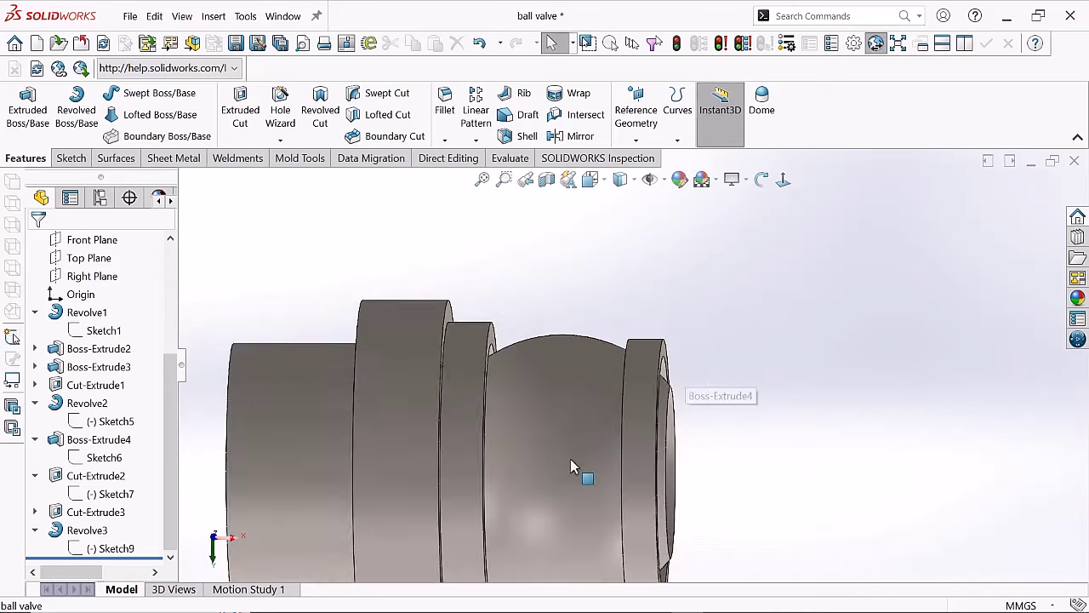
{"action": "scroll", "coordinate": [577, 474], "scroll_direction": "up", "scroll_amount": 4}
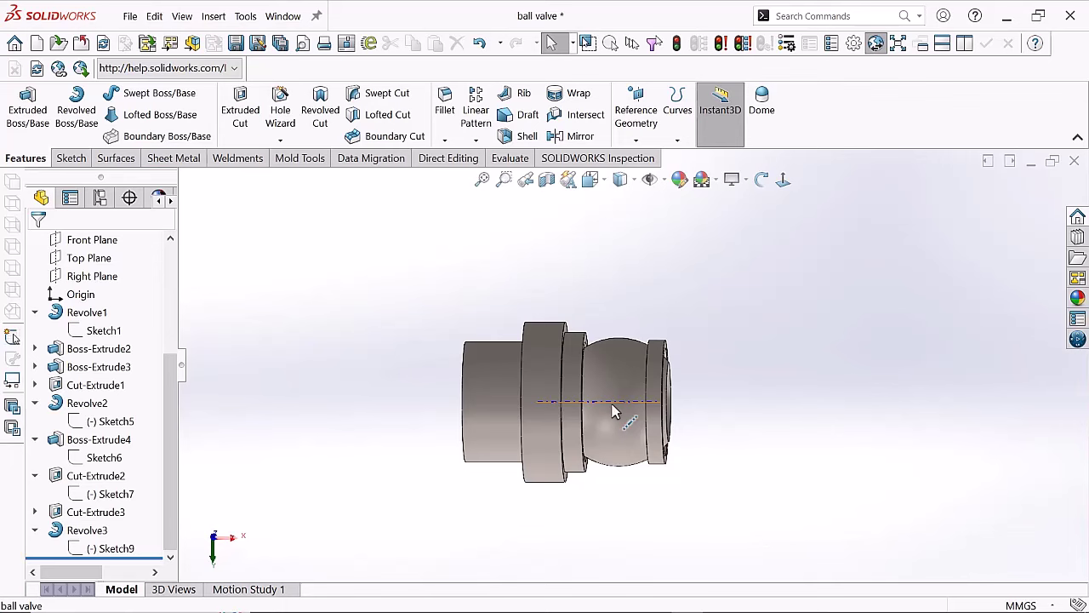
{"action": "mouse_move", "coordinate": [614, 412]}
{"action": "middle_mouse_down"}
{"action": "mouse_move", "coordinate": [536, 365]}
{"action": "mouse_move", "coordinate": [629, 293]}
{"action": "middle_mouse_up"}
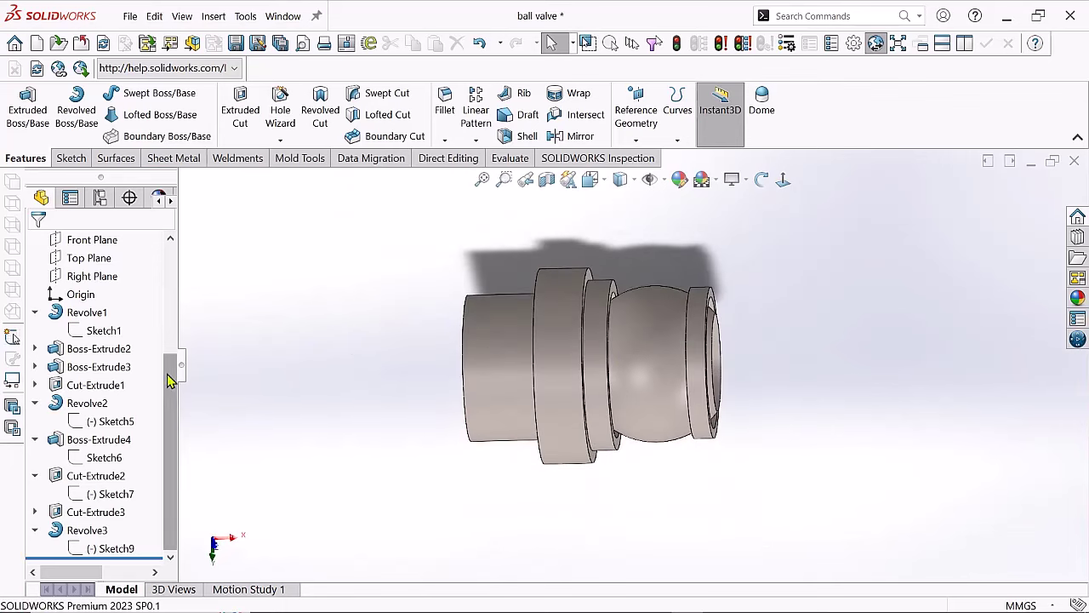
- Sketch a horizontal centreline from the origin on the Front Plane
{"action": "left_click", "coordinate": [91, 400]}
{"action": "scroll", "coordinate": [766, 357], "scroll_direction": "down", "scroll_amount": 2}
{"action": "scroll", "coordinate": [722, 447], "scroll_direction": "up", "scroll_amount": 2}
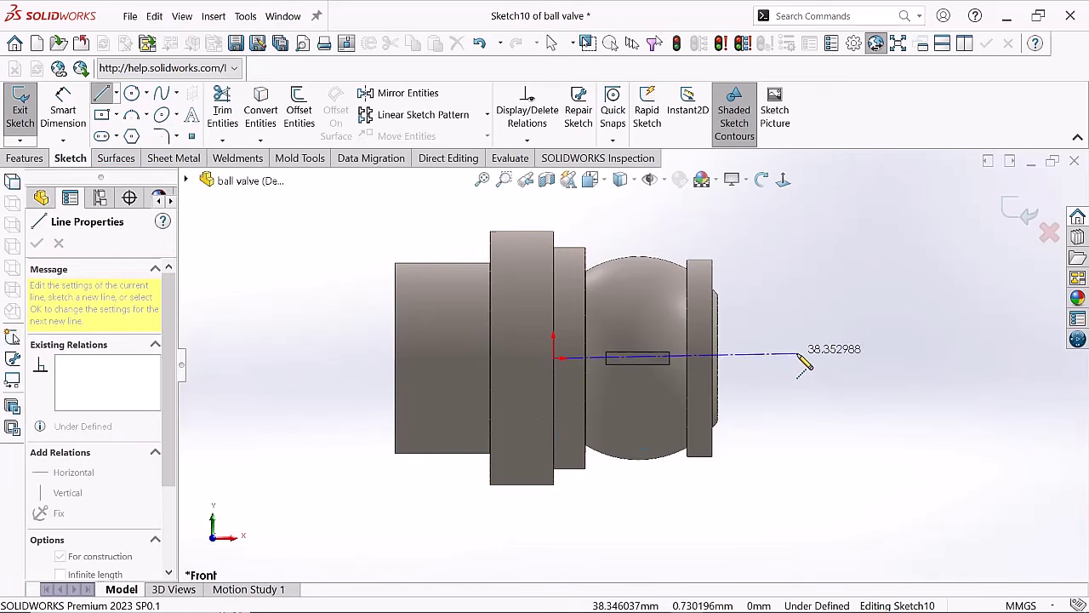
{"action": "key", "text": "Escape"}
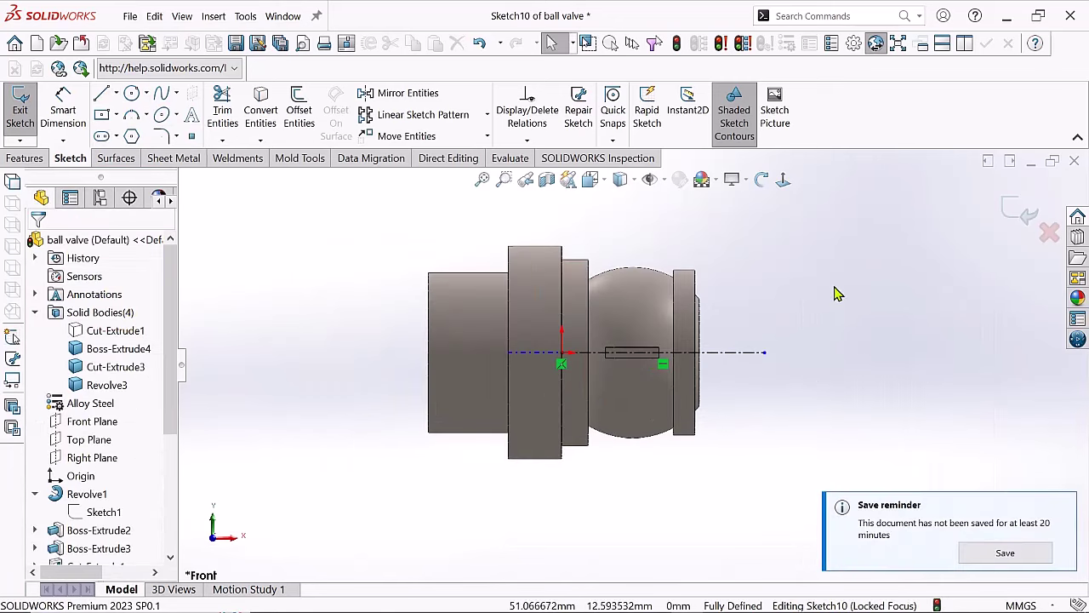
- Create Plane1 on the seat ring's face and start a sketch on it
{"action": "left_click", "coordinate": [1013, 208]}
{"action": "middle_click_drag", "start_coordinate": [927, 258], "coordinate": [780, 234]}
{"action": "left_click", "coordinate": [635, 119]}
{"action": "left_click", "coordinate": [646, 153]}
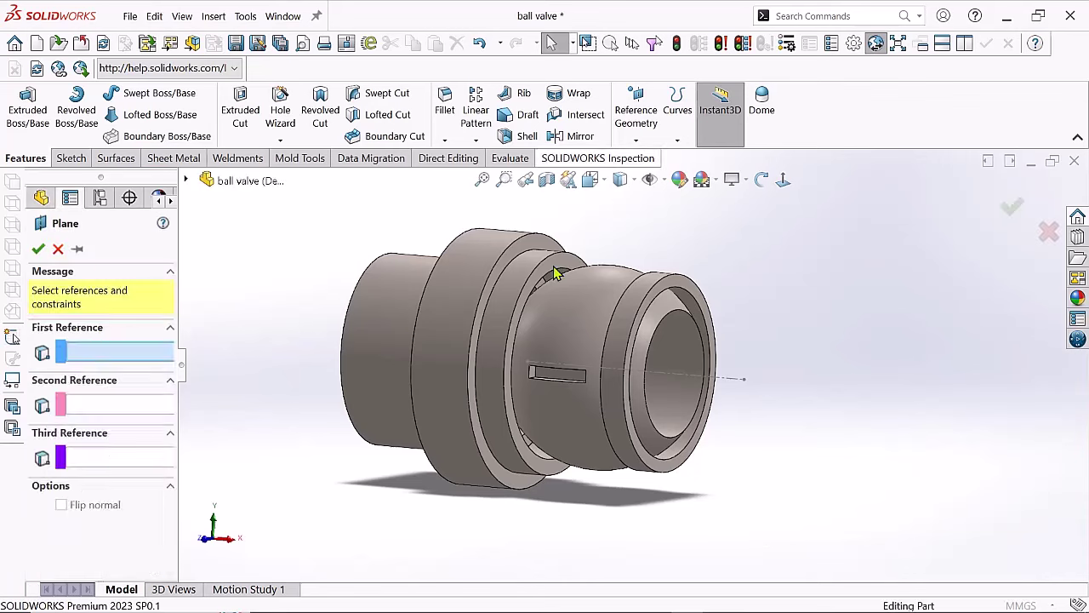
{"action": "left_click", "coordinate": [550, 272]}
{"action": "mouse_move", "coordinate": [550, 273]}
{"action": "middle_mouse_down"}
{"action": "mouse_move", "coordinate": [560, 339]}
{"action": "mouse_move", "coordinate": [536, 349]}
{"action": "middle_mouse_up"}
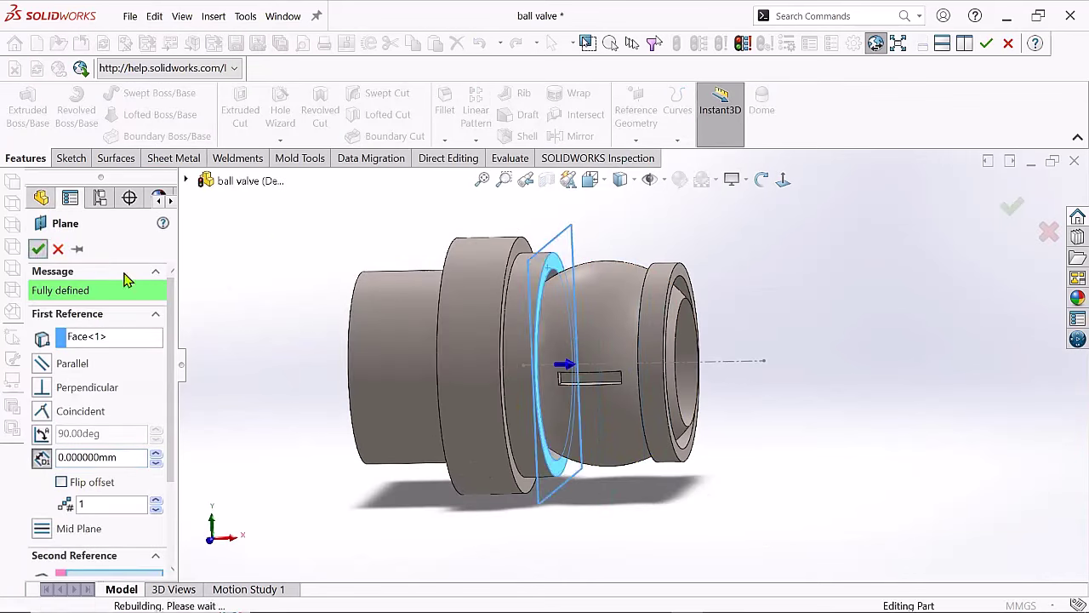
{"action": "left_click", "coordinate": [620, 236]}
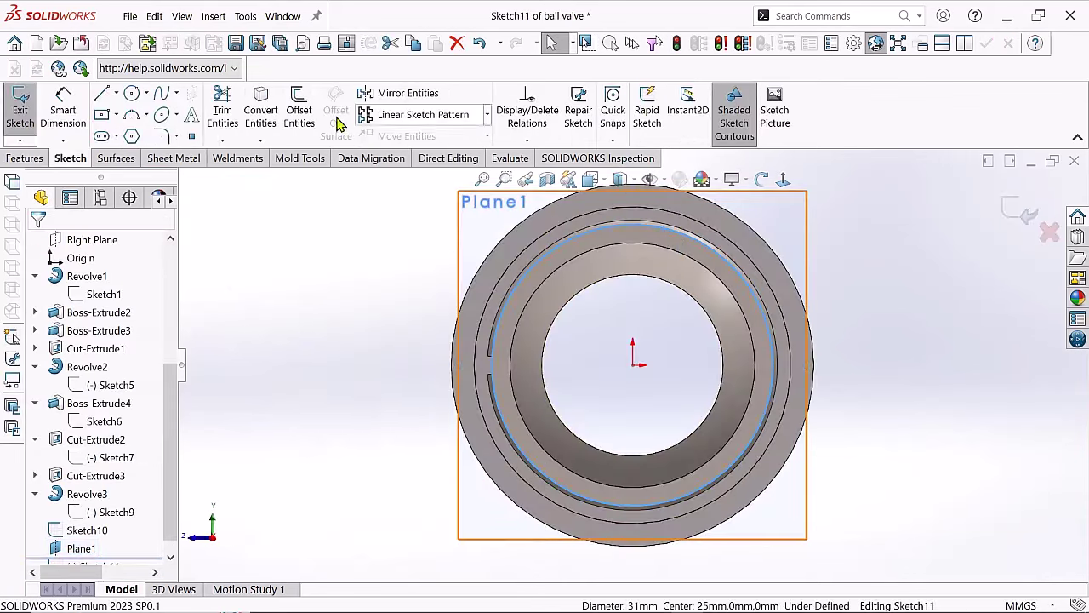
- Convert the ring edge into a Ø27 mm circle and begin an Extruded Boss/Base
{"action": "left_click", "coordinate": [261, 109]}
{"action": "scroll", "coordinate": [550, 270], "scroll_direction": "up", "scroll_amount": 5}
{"action": "scroll", "coordinate": [550, 270], "scroll_direction": "down", "scroll_amount": 5}
{"action": "mouse_move", "coordinate": [550, 270]}
{"action": "middle_mouse_down"}
{"action": "mouse_move", "coordinate": [856, 345]}
{"action": "mouse_move", "coordinate": [666, 353]}
{"action": "middle_mouse_up"}
{"action": "left_click", "coordinate": [28, 107]}
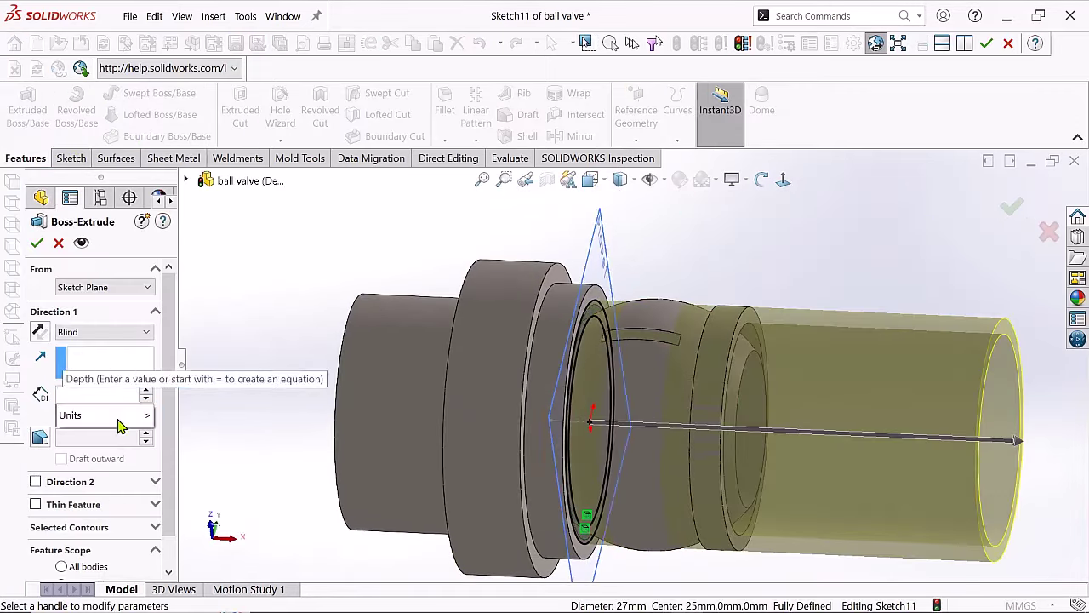
- Extrude the Ø27 circle 3 mm blind into the thin ring Boss-Extrude5
{"action": "type", "text": "3"}
{"action": "key", "text": "Return"}
{"action": "scroll", "coordinate": [647, 517], "scroll_direction": "up", "scroll_amount": 5}
{"action": "middle_click_drag", "start_coordinate": [625, 530], "coordinate": [647, 426]}
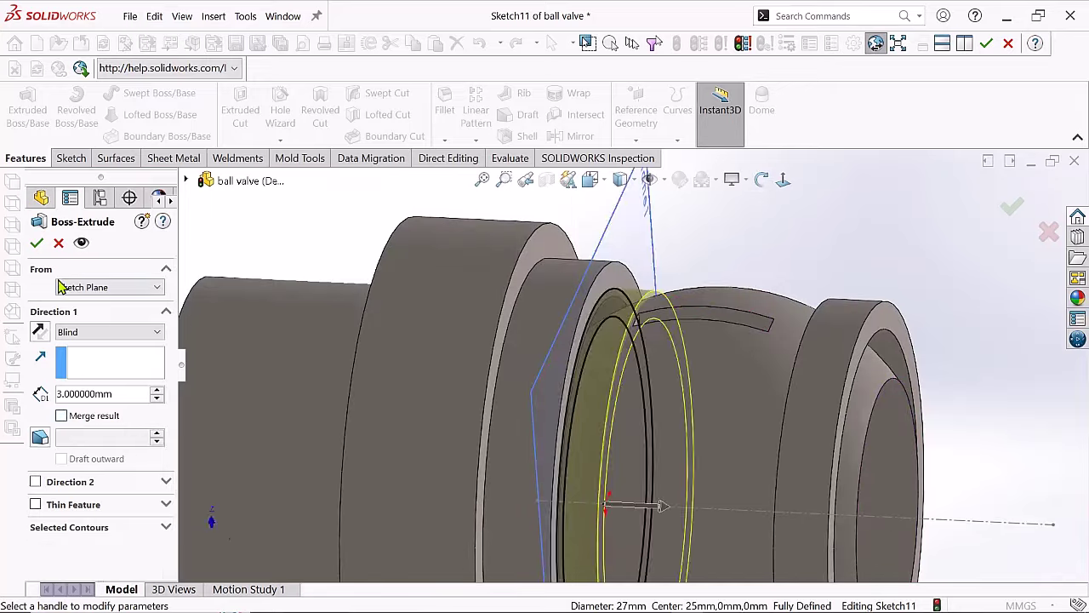
{"action": "key", "text": "Escape"}
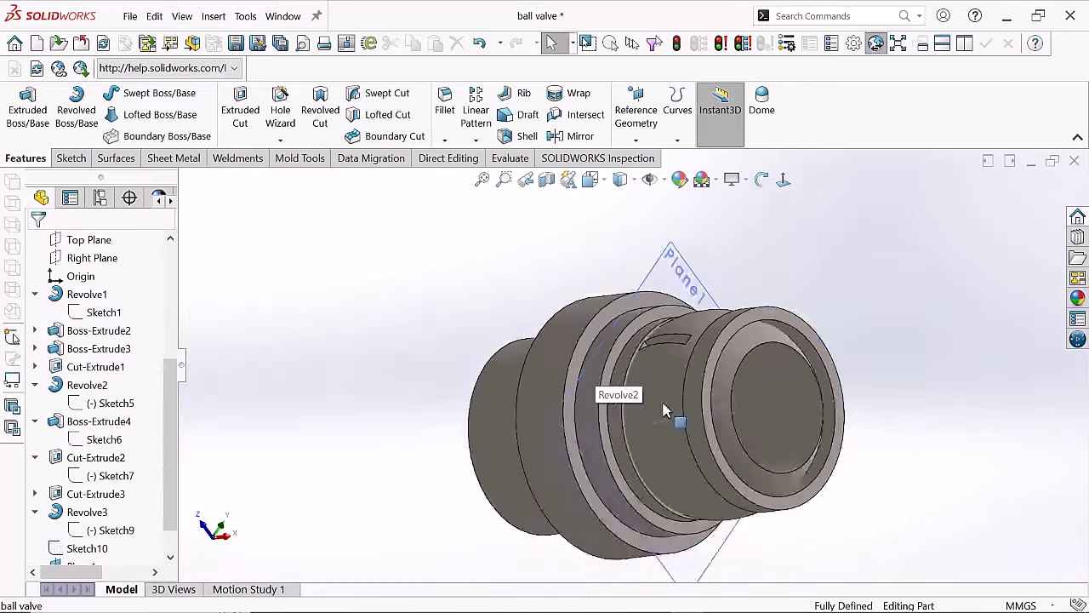
{"action": "mouse_move", "coordinate": [620, 389]}
{"action": "middle_mouse_down"}
{"action": "mouse_move", "coordinate": [719, 380]}
{"action": "mouse_move", "coordinate": [353, 335]}
{"action": "mouse_move", "coordinate": [662, 418]}
{"action": "mouse_move", "coordinate": [673, 378]}
{"action": "mouse_move", "coordinate": [857, 359]}
{"action": "middle_mouse_up"}
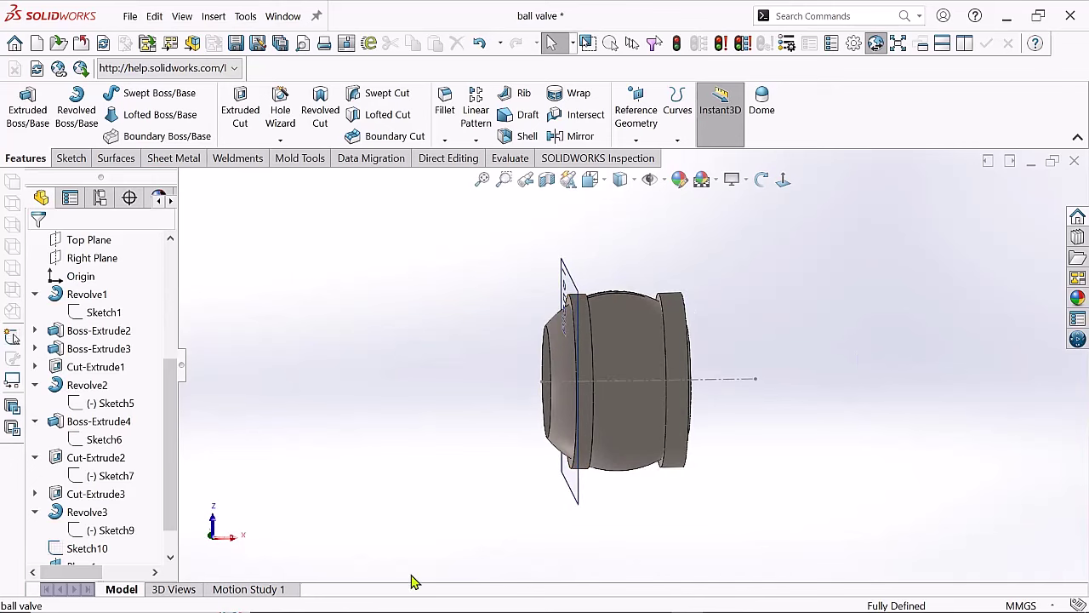
- Show the hidden valve body (Cut-Extrude1) again and snap to the front view
{"action": "scroll", "coordinate": [162, 535], "scroll_direction": "down", "scroll_amount": 1}
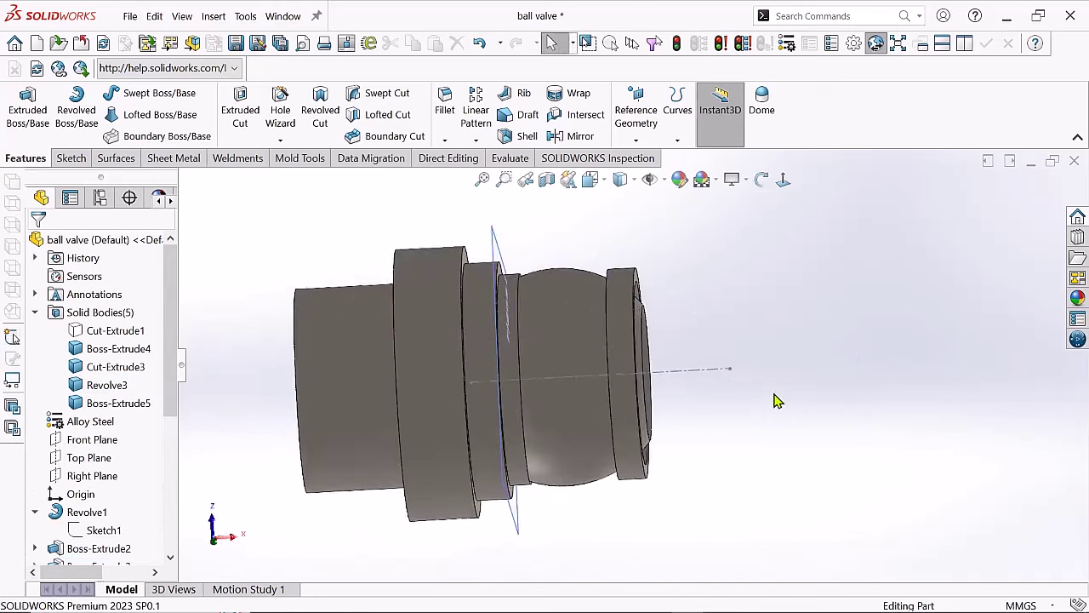
{"action": "left_click", "coordinate": [123, 331]}
{"action": "middle_click_drag", "start_coordinate": [510, 357], "coordinate": [609, 276]}
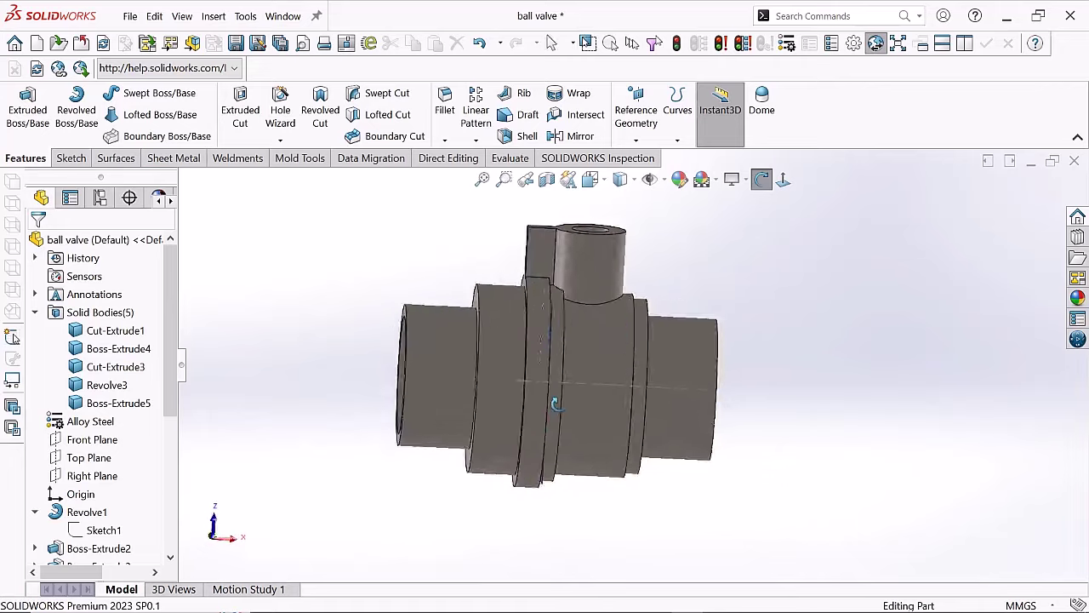
{"action": "key", "text": "ctrl+1"}
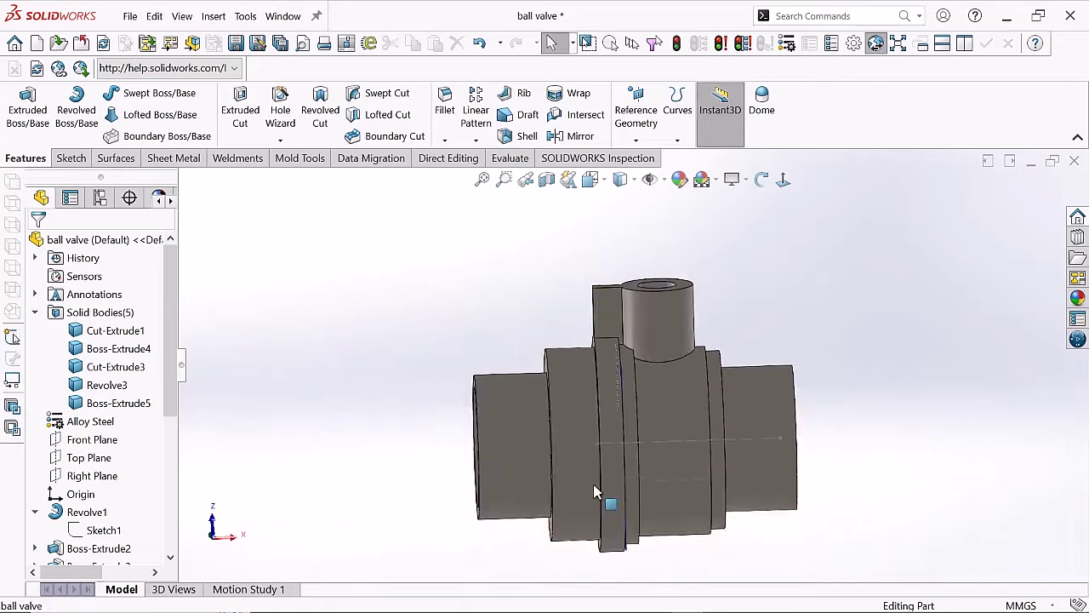
- Edit the revolve profile dimension in Sketch1, then exit the sketch and rebuild the valve
{"action": "left_click", "coordinate": [103, 440]}
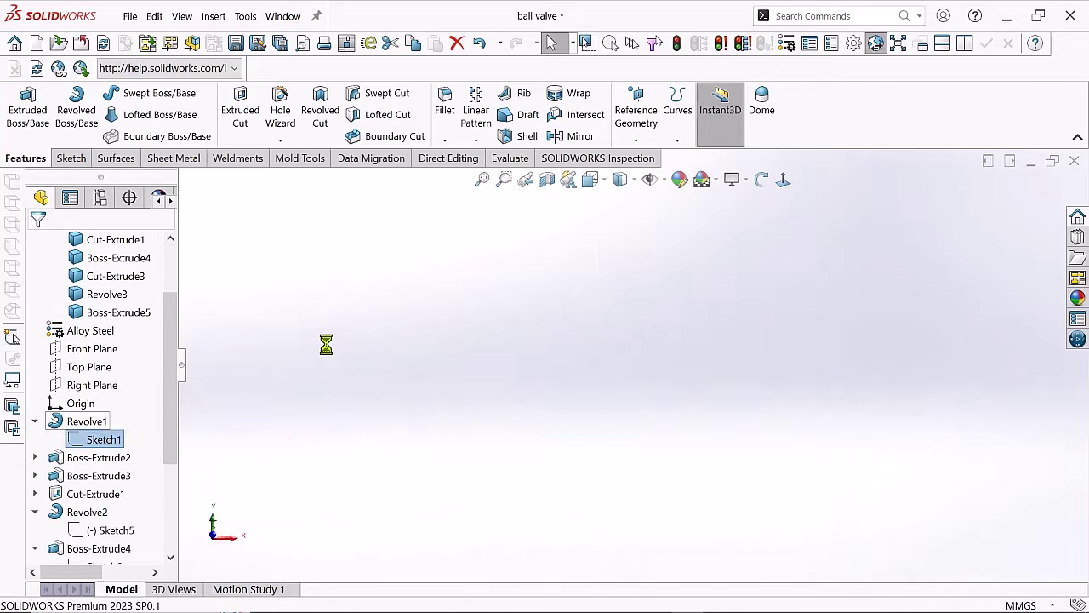
{"action": "double_click", "coordinate": [634, 313]}
{"action": "key", "text": "Escape"}
{"action": "scroll", "coordinate": [642, 320], "scroll_direction": "up", "scroll_amount": 3}
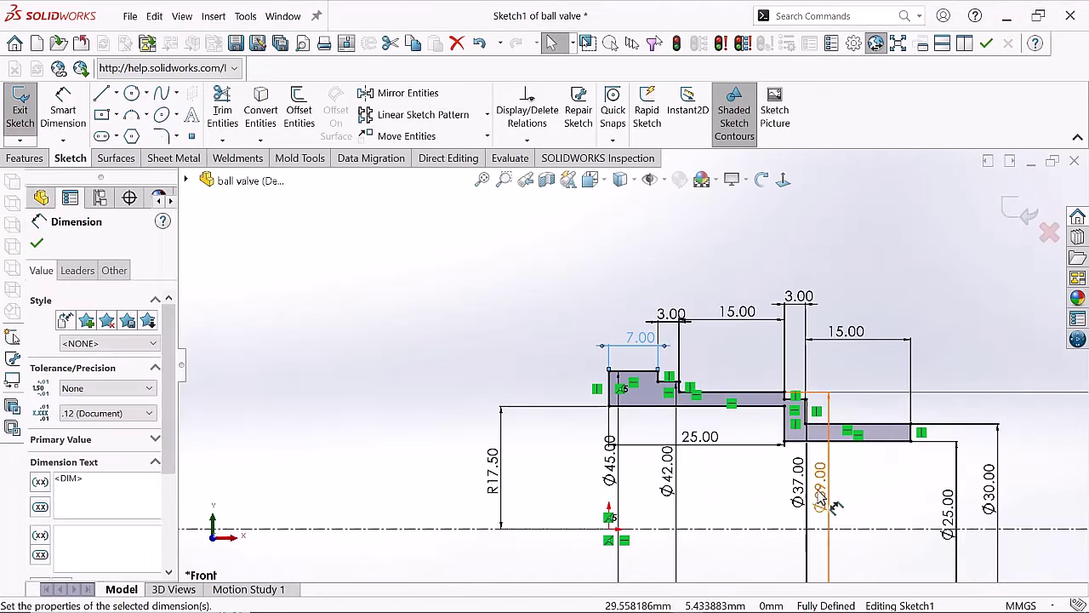
{"action": "key", "text": "Escape"}
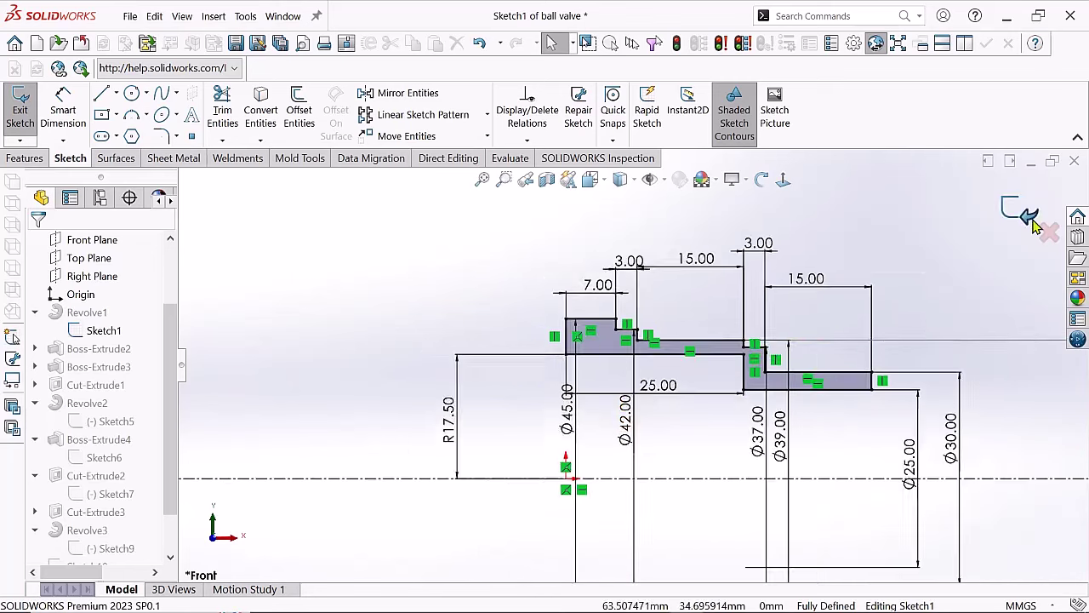
{"action": "key", "text": "ctrl+b"}
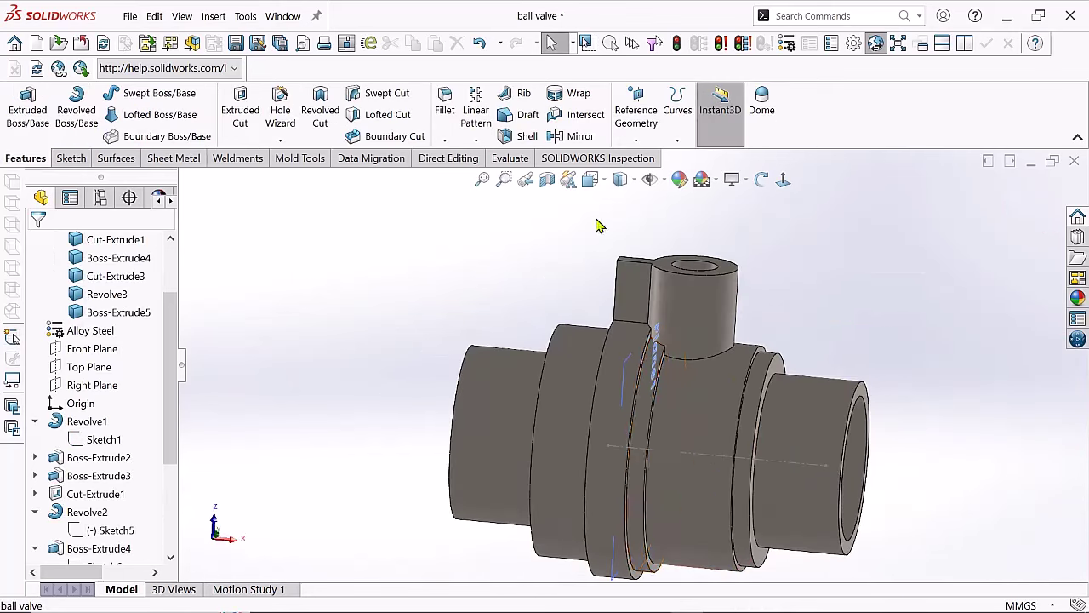
- Turn on Section View and orient the cut valve to the Front view
{"action": "left_click", "coordinate": [547, 179]}
{"action": "key", "text": "Return"}
{"action": "mouse_move", "coordinate": [885, 429]}
{"action": "middle_mouse_down"}
{"action": "mouse_move", "coordinate": [535, 408]}
{"action": "mouse_move", "coordinate": [652, 380]}
{"action": "middle_mouse_up"}
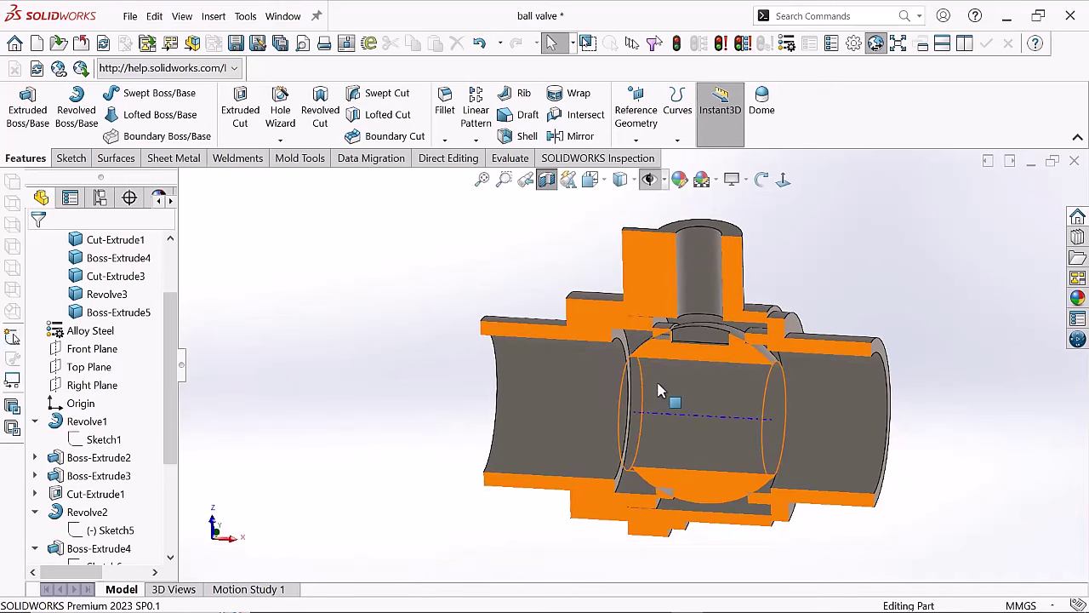
{"action": "scroll", "coordinate": [637, 411], "scroll_direction": "up", "scroll_amount": 3}
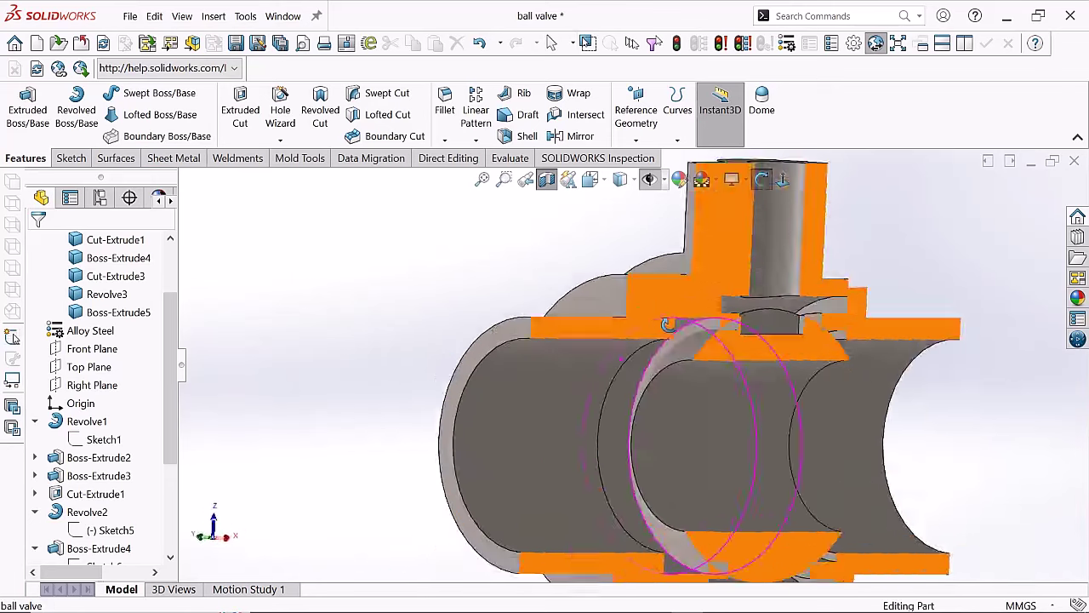
{"action": "mouse_move", "coordinate": [637, 411]}
{"action": "middle_mouse_down"}
{"action": "mouse_move", "coordinate": [637, 349]}
{"action": "mouse_move", "coordinate": [794, 432]}
{"action": "mouse_move", "coordinate": [623, 437]}
{"action": "mouse_move", "coordinate": [618, 411]}
{"action": "middle_mouse_up"}
{"action": "scroll", "coordinate": [656, 370], "scroll_direction": "up", "scroll_amount": 3}
{"action": "scroll", "coordinate": [794, 432], "scroll_direction": "down", "scroll_amount": 3}
{"action": "scroll", "coordinate": [622, 437], "scroll_direction": "up", "scroll_amount": 3}
{"action": "key", "text": "Escape"}
{"action": "key", "text": "ctrl+1"}
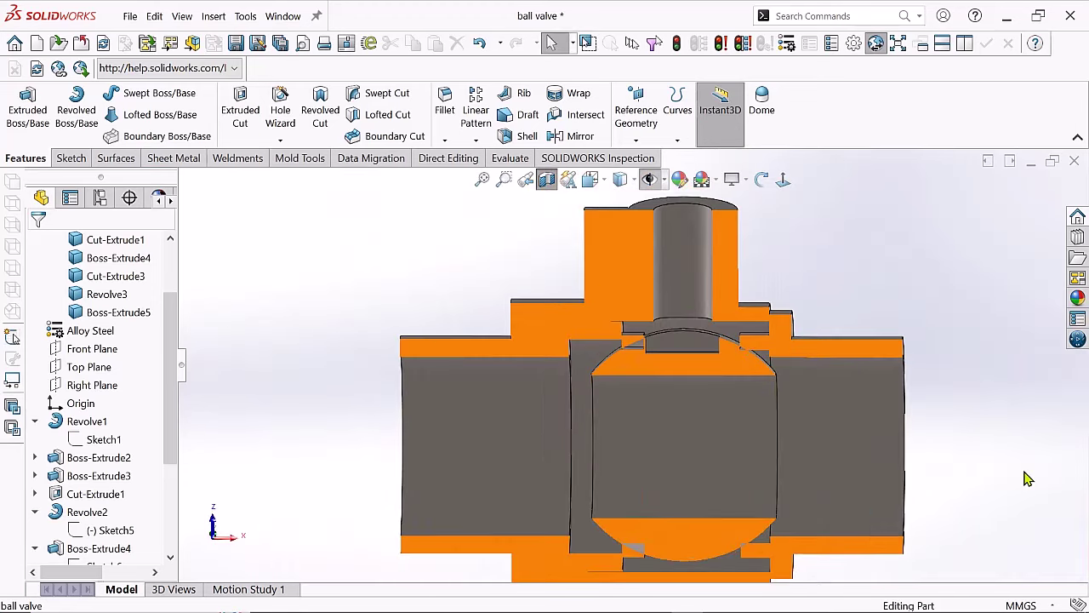
{"action": "scroll", "coordinate": [651, 442], "scroll_direction": "up", "scroll_amount": 2}
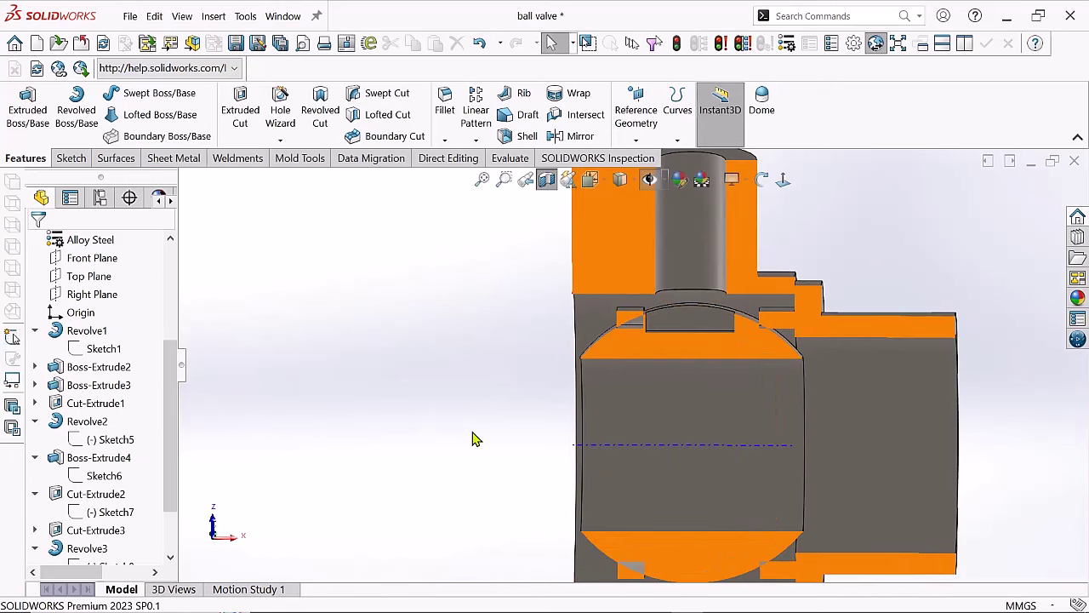
- Hide the Revolve2 ball and orbit the valve body to a side view
{"action": "left_click", "coordinate": [104, 403]}
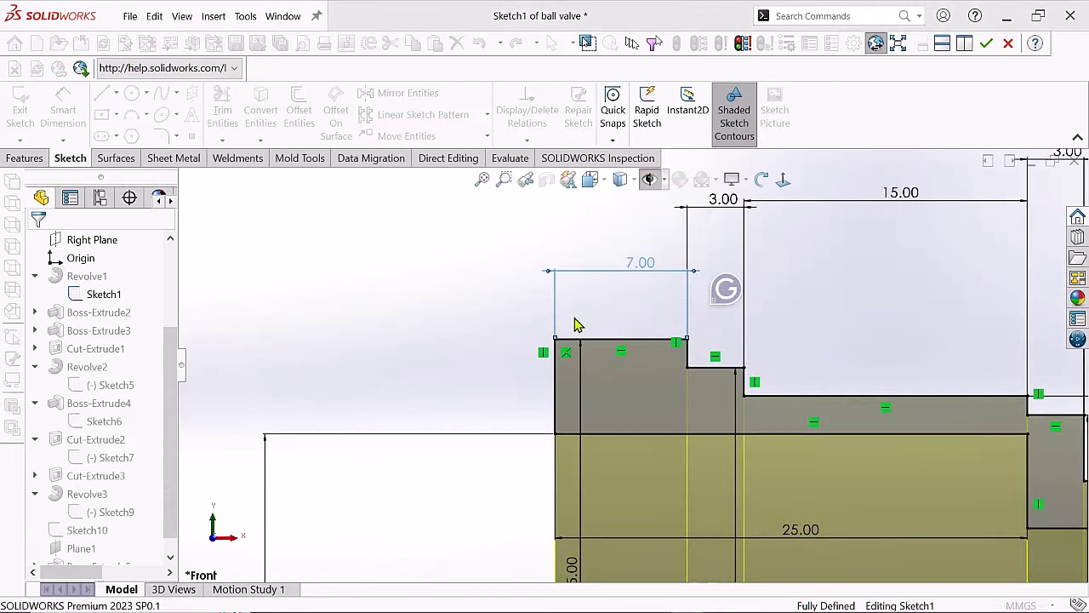
{"action": "left_click", "coordinate": [1014, 210]}
{"action": "mouse_move", "coordinate": [615, 431]}
{"action": "middle_mouse_down"}
{"action": "mouse_move", "coordinate": [566, 415]}
{"action": "mouse_move", "coordinate": [858, 401]}
{"action": "mouse_move", "coordinate": [892, 379]}
{"action": "middle_mouse_up"}
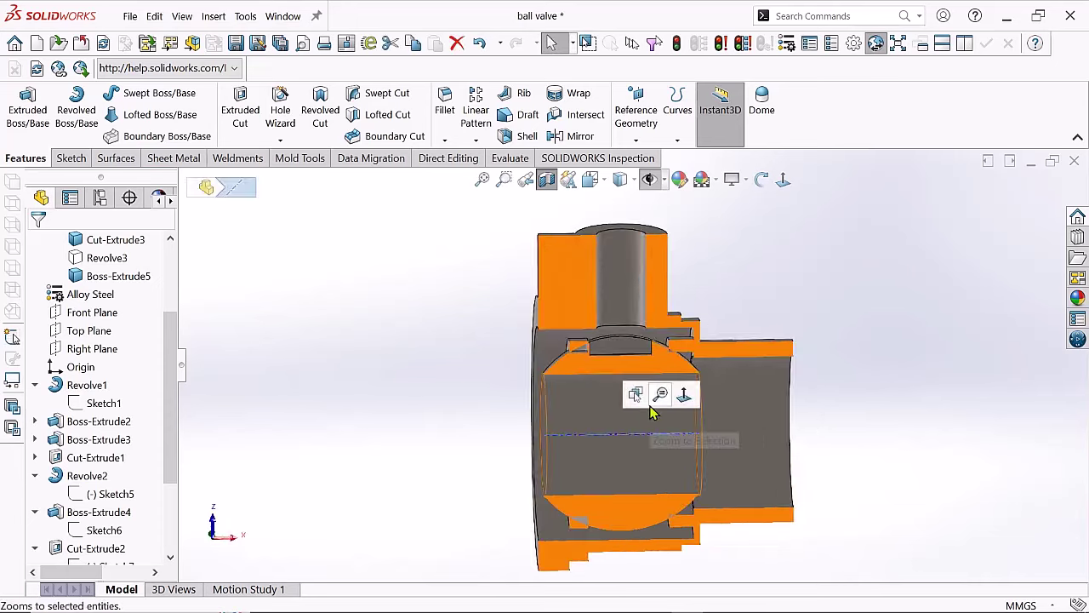
{"action": "left_click", "coordinate": [647, 409]}
{"action": "middle_click_drag", "start_coordinate": [706, 323], "coordinate": [815, 354]}
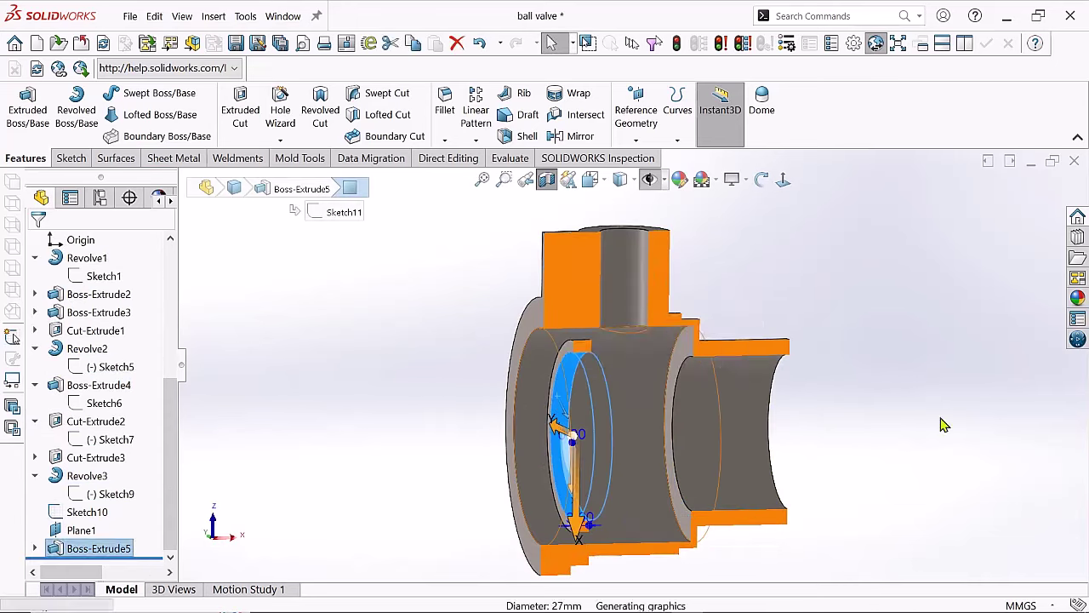
{"action": "mouse_move", "coordinate": [941, 425]}
{"action": "middle_mouse_down"}
{"action": "mouse_move", "coordinate": [911, 455]}
{"action": "mouse_move", "coordinate": [508, 365]}
{"action": "middle_mouse_up"}
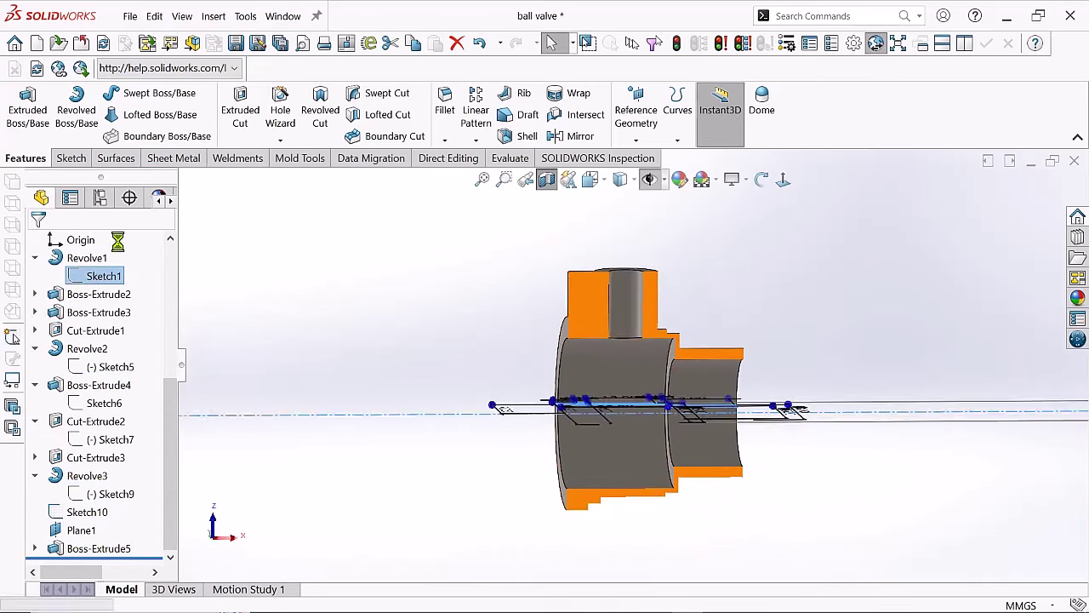
{"action": "scroll", "coordinate": [564, 358], "scroll_direction": "down", "scroll_amount": 3}
{"action": "scroll", "coordinate": [565, 358], "scroll_direction": "down", "scroll_amount": 3}
- Draw a vertical line at the revolve profile's left end up to the top edge
{"action": "key", "text": "l"}
{"action": "scroll", "coordinate": [706, 442], "scroll_direction": "down", "scroll_amount": 2}
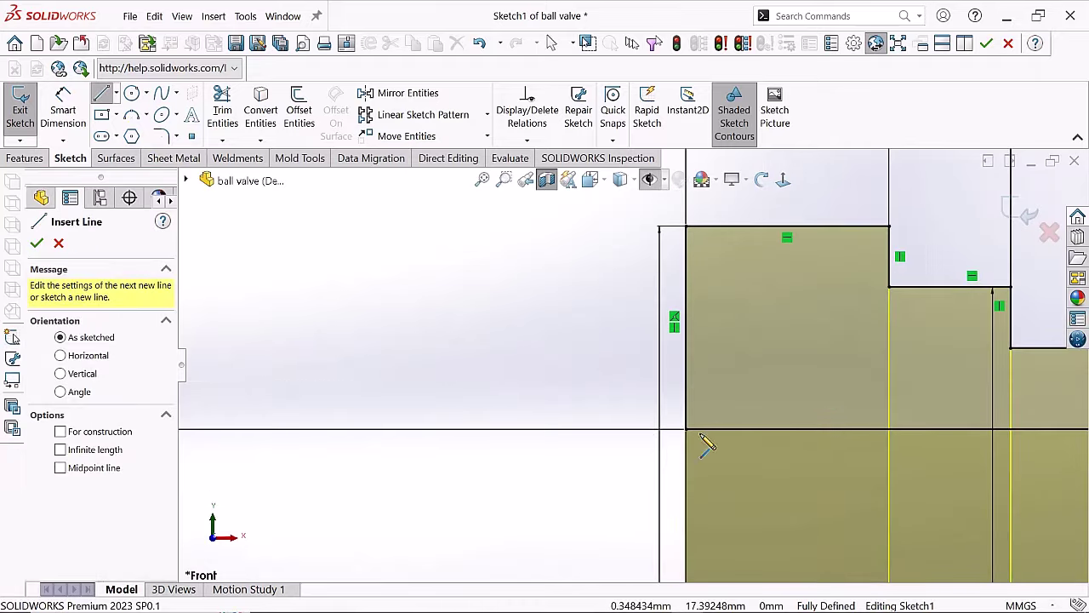
{"action": "left_click", "coordinate": [622, 425]}
{"action": "left_click", "coordinate": [622, 228]}
{"action": "key", "text": "Escape"}
- Dimension the new step 2.00 mm wide, rebuild, and dismiss the What's Wrong report
{"action": "key", "text": "d"}
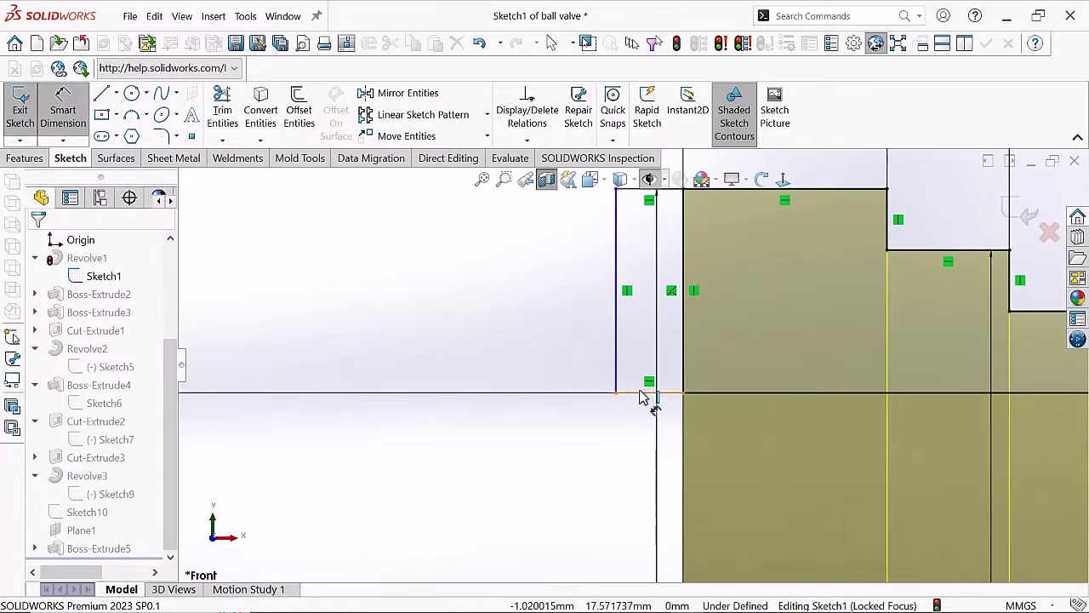
{"action": "left_click", "coordinate": [650, 394]}
{"action": "left_click", "coordinate": [572, 459]}
{"action": "type", "text": "2"}
{"action": "key", "text": "Return"}
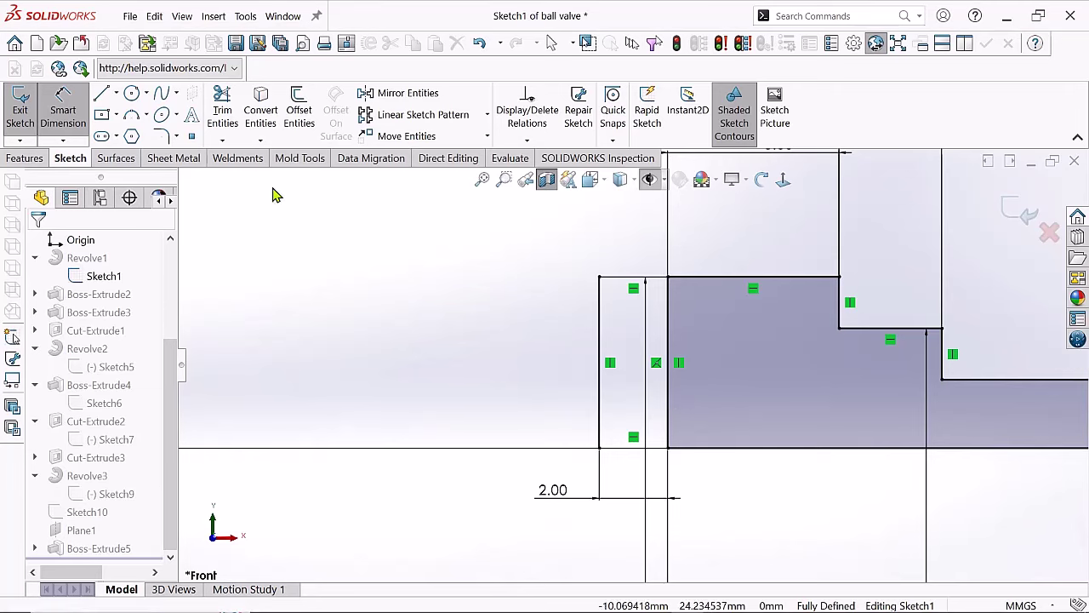
{"action": "key", "text": "f"}
{"action": "key", "text": "ctrl+b"}
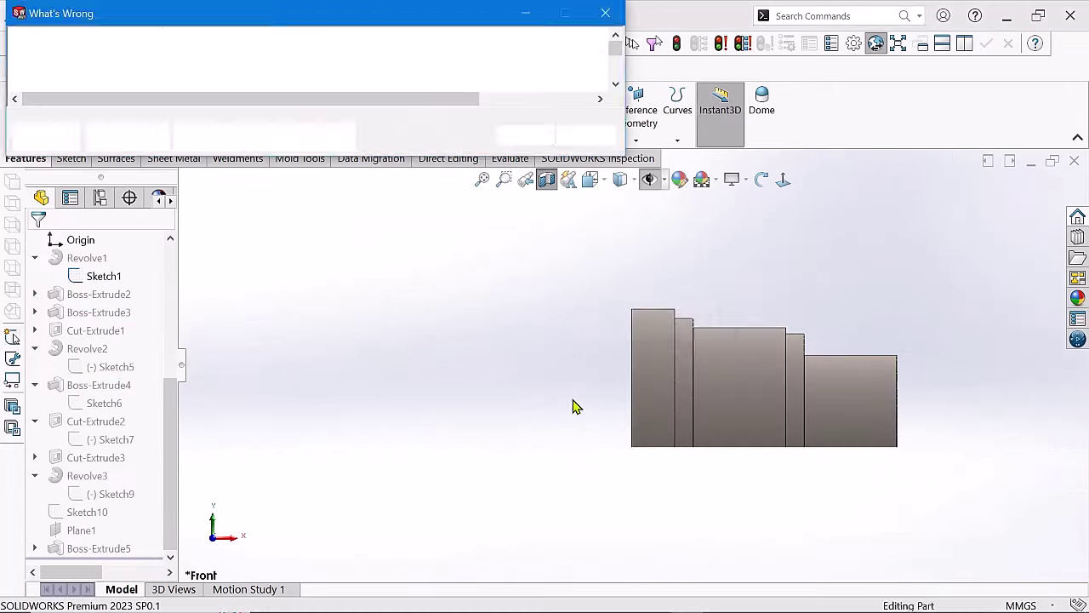
{"action": "key", "text": "Escape"}
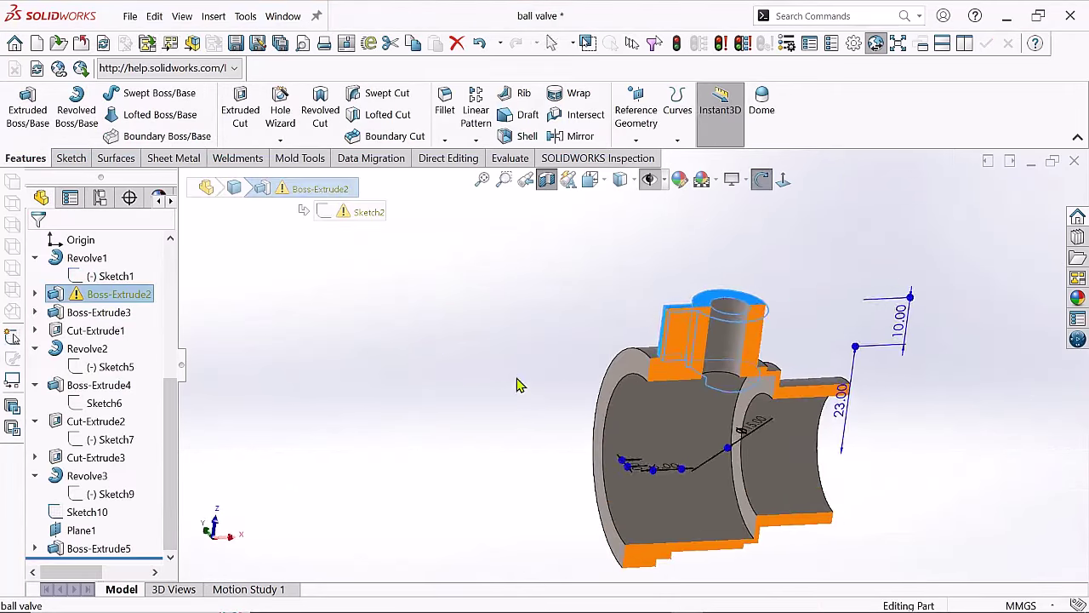
- Edit Sketch2 of the flagged Boss-Extrude2, then return to the part
{"action": "left_click", "coordinate": [121, 313]}
{"action": "middle_click_drag", "start_coordinate": [358, 417], "coordinate": [382, 420]}
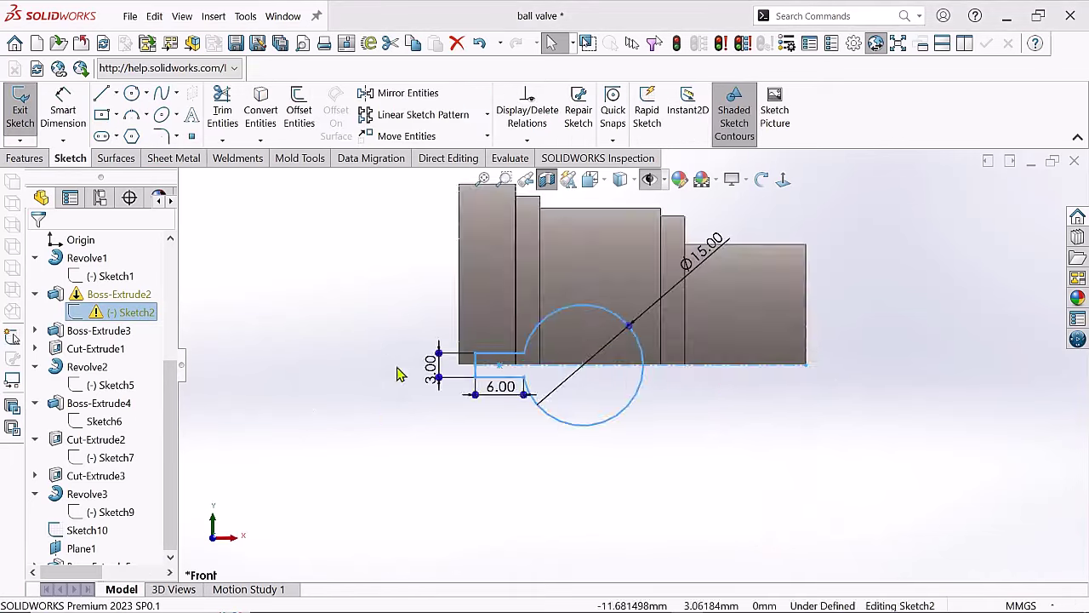
{"action": "scroll", "coordinate": [401, 465], "scroll_direction": "up", "scroll_amount": 3}
{"action": "right_click", "coordinate": [562, 243]}
{"action": "middle_click_drag", "start_coordinate": [564, 506], "coordinate": [1009, 217]}
{"action": "left_click", "coordinate": [1008, 215]}
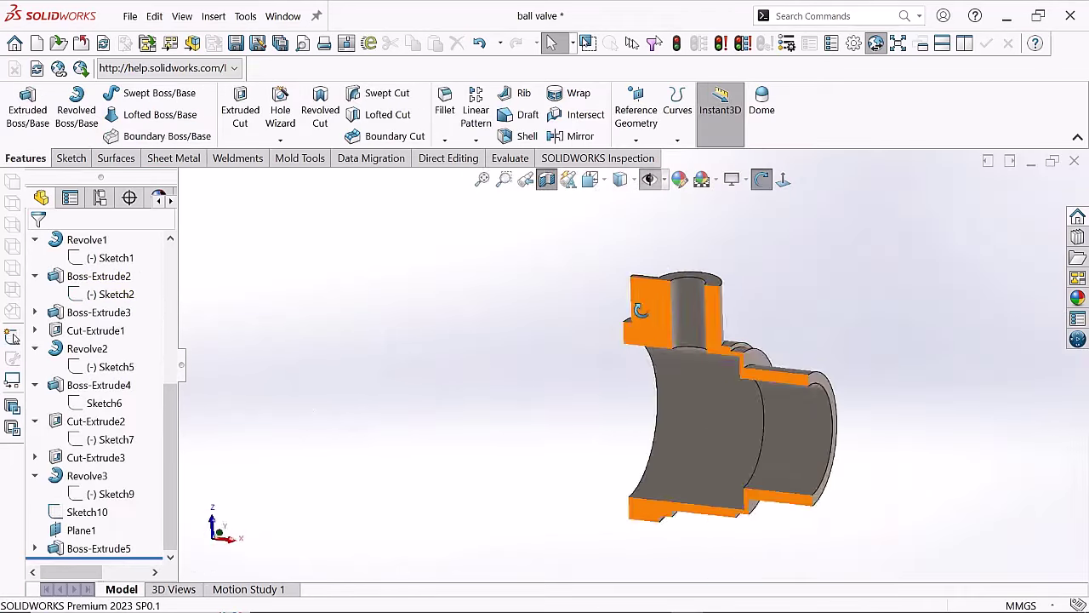
{"action": "middle_click_drag", "start_coordinate": [651, 349], "coordinate": [635, 392]}
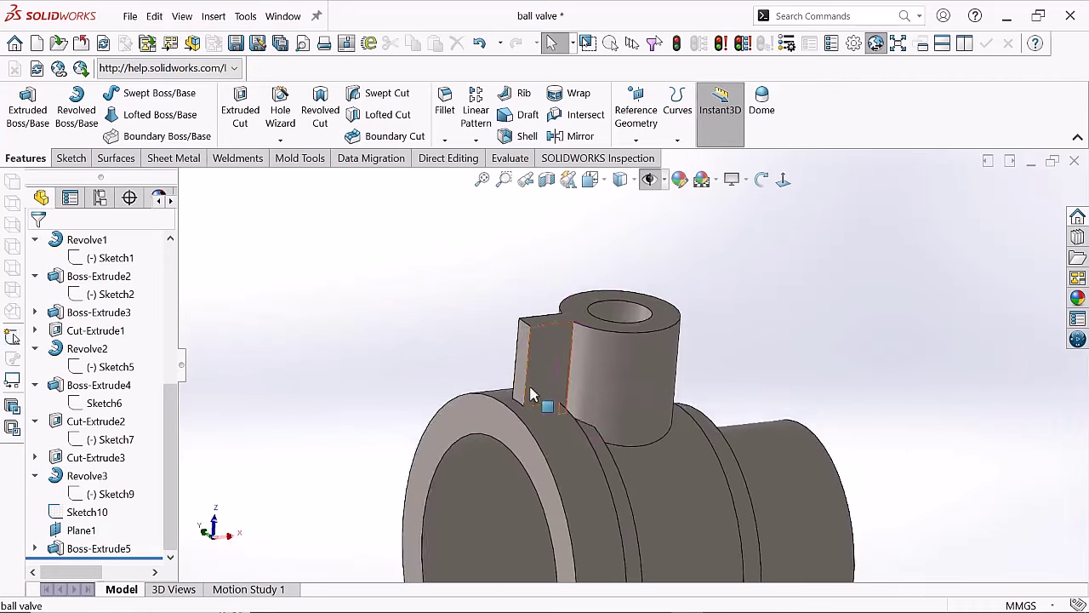
{"action": "middle_click_drag", "start_coordinate": [530, 394], "coordinate": [562, 385]}
{"action": "left_click", "coordinate": [108, 257]}
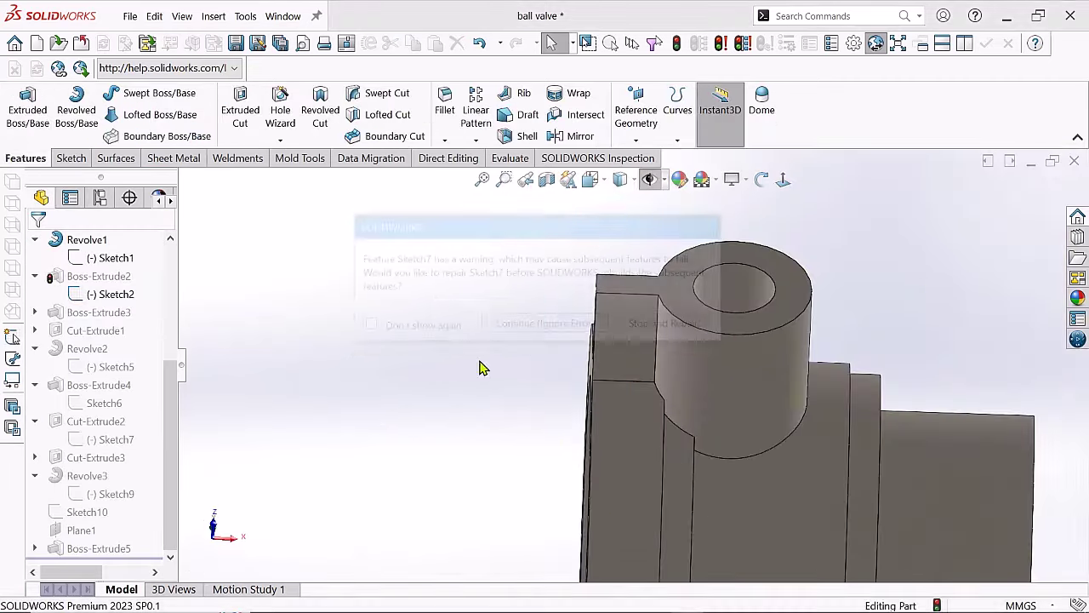
- Stop and Repair into over-defined Sketch7, review its conflicts, and exit the sketch
{"action": "left_click", "coordinate": [525, 117]}
{"action": "left_click", "coordinate": [131, 440]}
{"action": "left_click", "coordinate": [151, 391]}
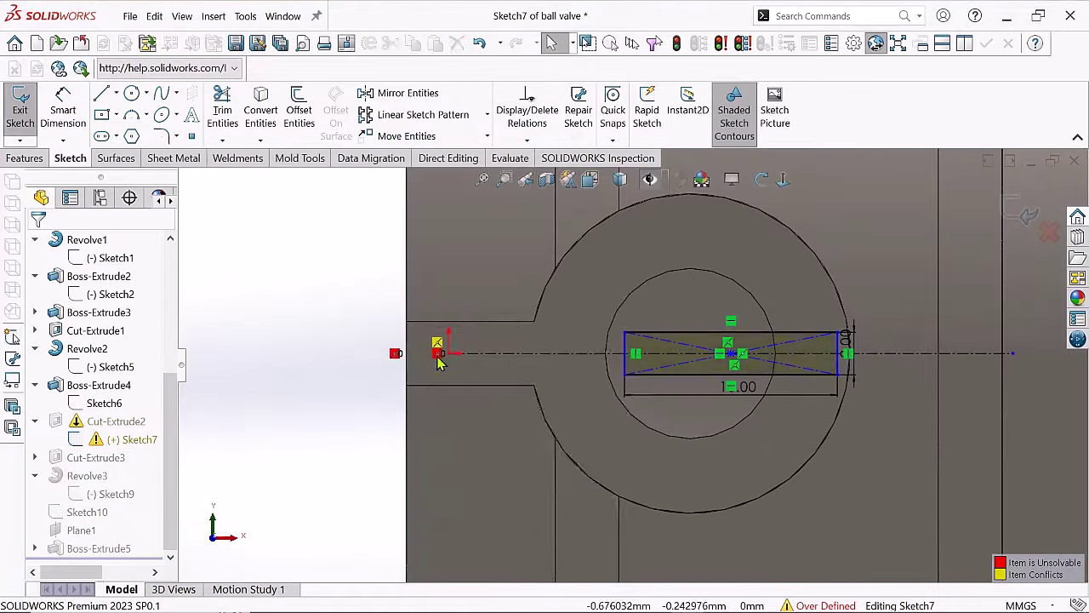
{"action": "middle_click_drag", "start_coordinate": [479, 530], "coordinate": [851, 227]}
{"action": "left_click", "coordinate": [1028, 216]}
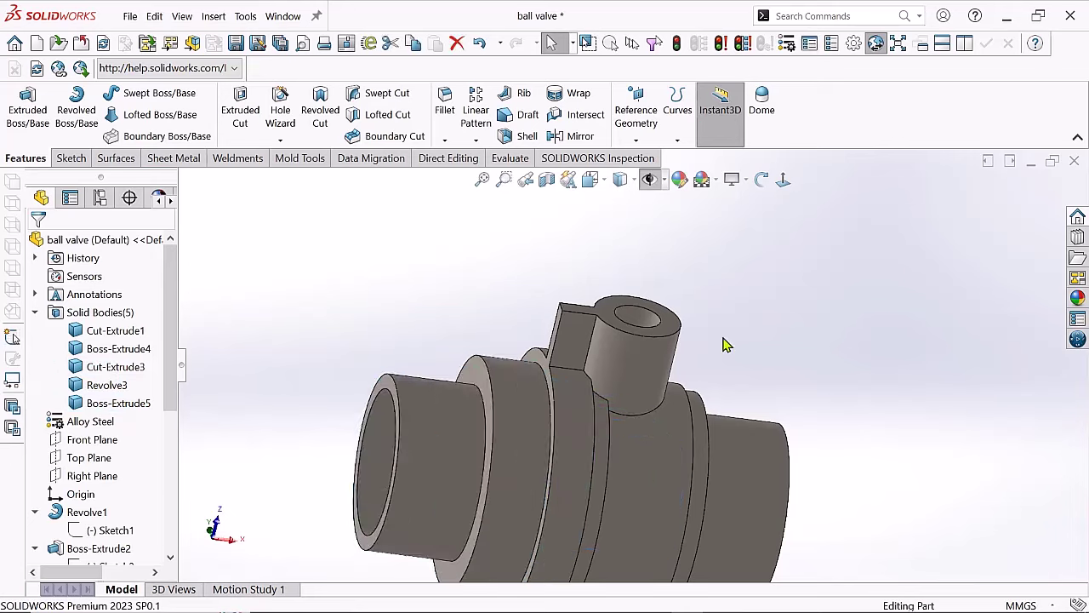
- Show the valve in Section View and orbit it to an oblique angle
{"action": "left_click", "coordinate": [546, 179]}
{"action": "left_click", "coordinate": [34, 236]}
{"action": "left_click", "coordinate": [762, 178]}
{"action": "scroll", "coordinate": [561, 383], "scroll_direction": "up", "scroll_amount": 5}
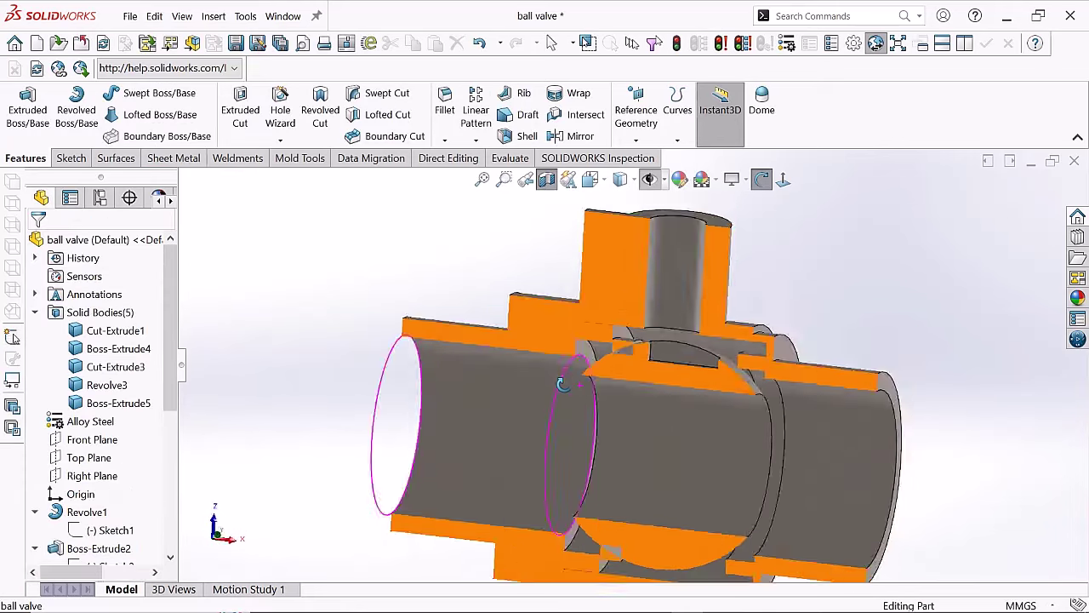
{"action": "left_click_drag", "start_coordinate": [576, 364], "coordinate": [657, 328]}
{"action": "key", "text": "Escape"}
{"action": "middle_click_drag", "start_coordinate": [624, 471], "coordinate": [566, 412]}
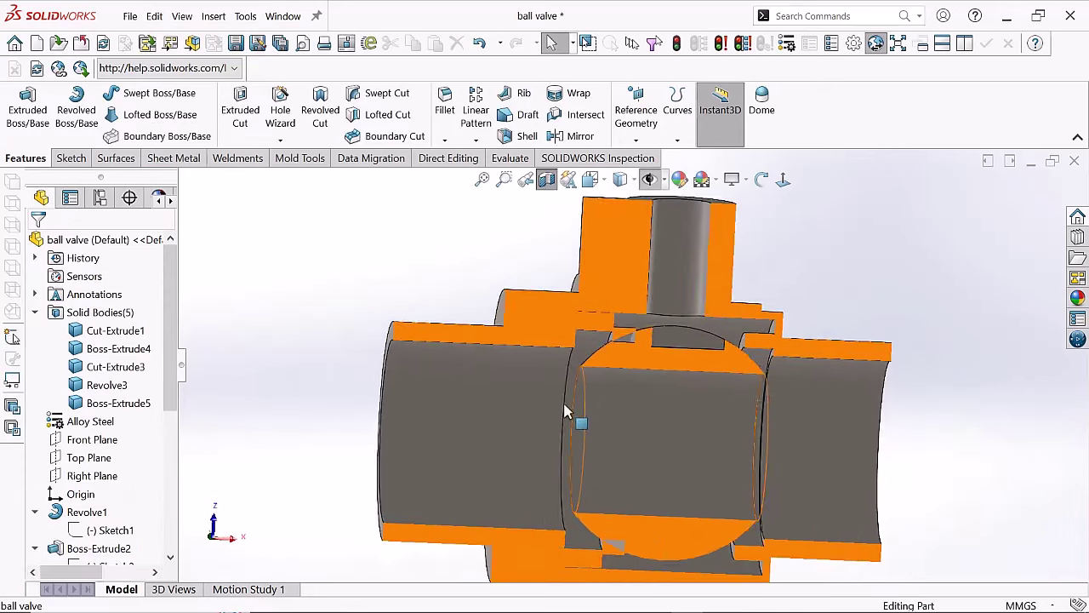
- Open Sketch9, select one of its dimensions, then exit and rebuild
{"action": "left_click", "coordinate": [110, 446]}
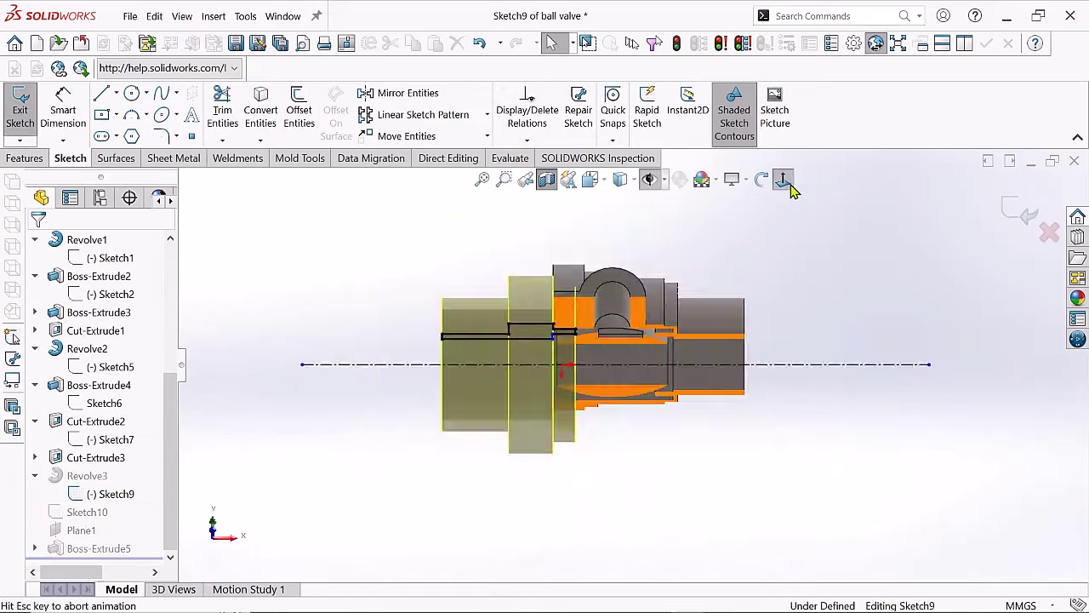
{"action": "scroll", "coordinate": [571, 365], "scroll_direction": "down", "scroll_amount": 5}
{"action": "scroll", "coordinate": [647, 375], "scroll_direction": "down", "scroll_amount": 3}
{"action": "scroll", "coordinate": [634, 332], "scroll_direction": "up", "scroll_amount": 5}
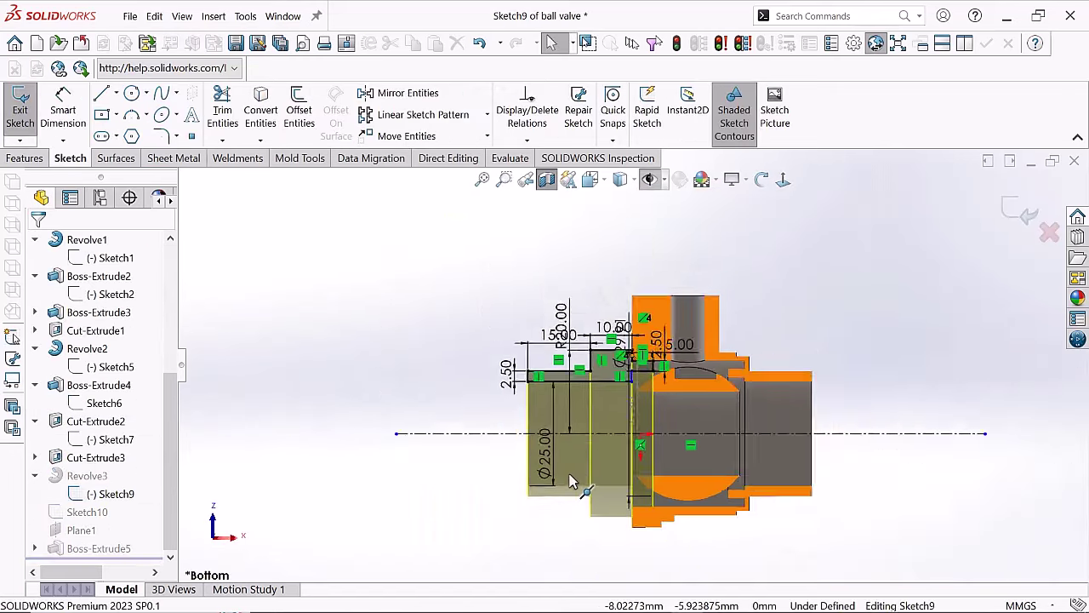
{"action": "scroll", "coordinate": [681, 298], "scroll_direction": "down", "scroll_amount": 4}
{"action": "scroll", "coordinate": [741, 263], "scroll_direction": "up", "scroll_amount": 2}
{"action": "scroll", "coordinate": [792, 243], "scroll_direction": "down", "scroll_amount": 2}
{"action": "left_click", "coordinate": [791, 242]}
{"action": "scroll", "coordinate": [791, 243], "scroll_direction": "up", "scroll_amount": 2}
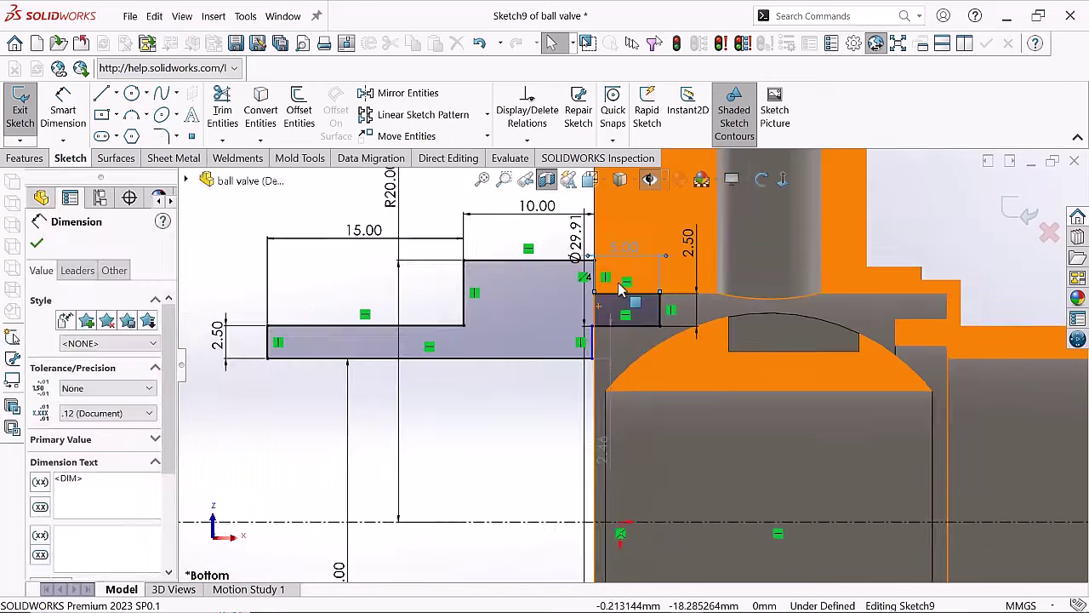
{"action": "scroll", "coordinate": [680, 297], "scroll_direction": "down", "scroll_amount": 2}
{"action": "right_click", "coordinate": [600, 251]}
{"action": "left_click", "coordinate": [679, 45]}
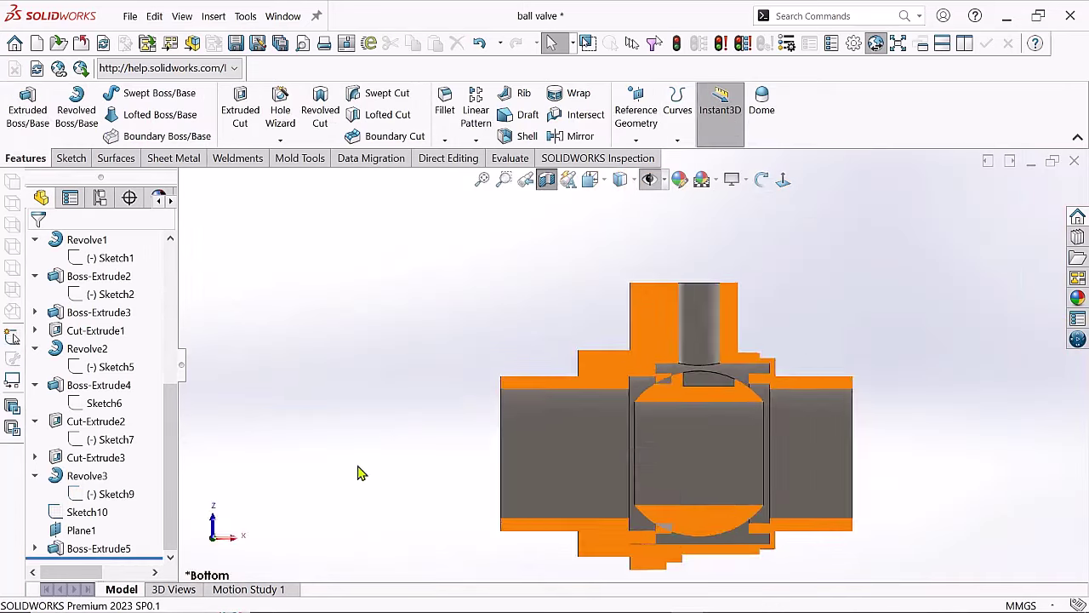
- Reopen Sketch9 and add a dimension to the seat-ring profile's step
{"action": "left_click", "coordinate": [110, 494]}
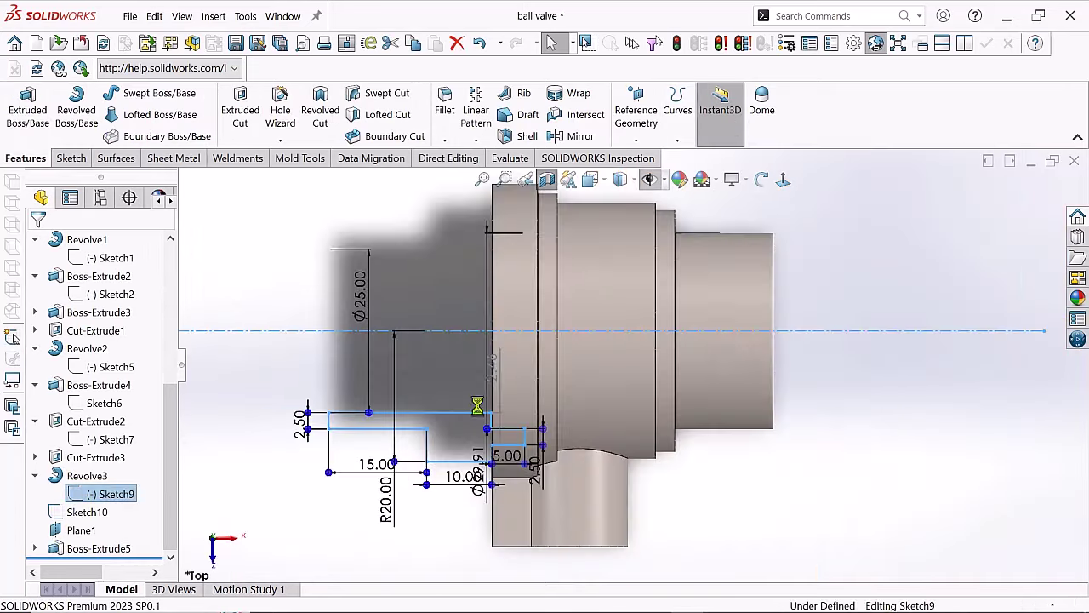
{"action": "scroll", "coordinate": [634, 375], "scroll_direction": "down", "scroll_amount": 5}
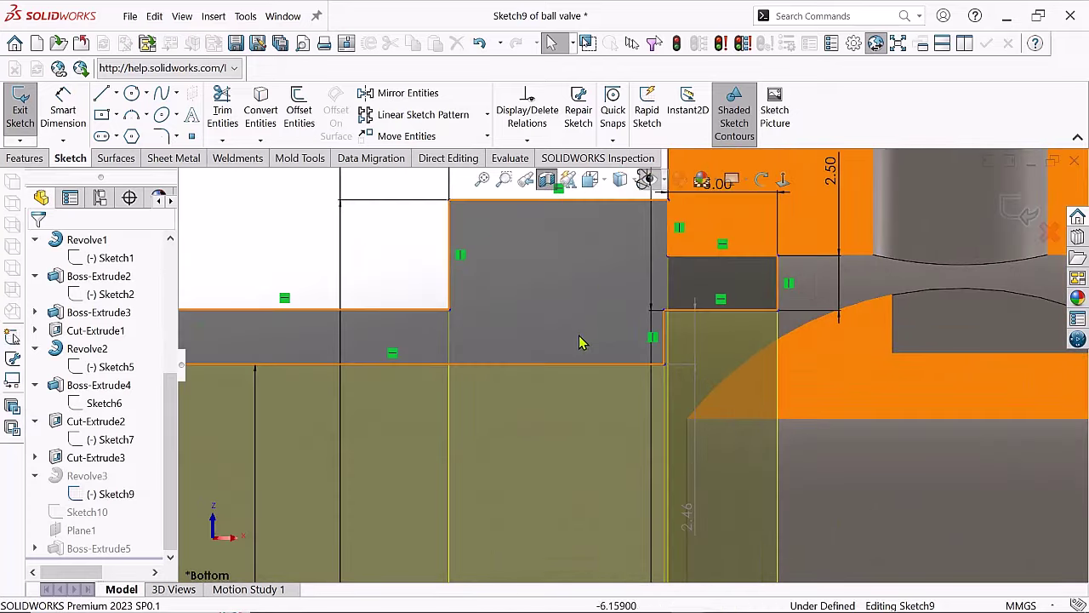
{"action": "scroll", "coordinate": [639, 408], "scroll_direction": "up", "scroll_amount": 2}
{"action": "scroll", "coordinate": [670, 423], "scroll_direction": "down", "scroll_amount": 1}
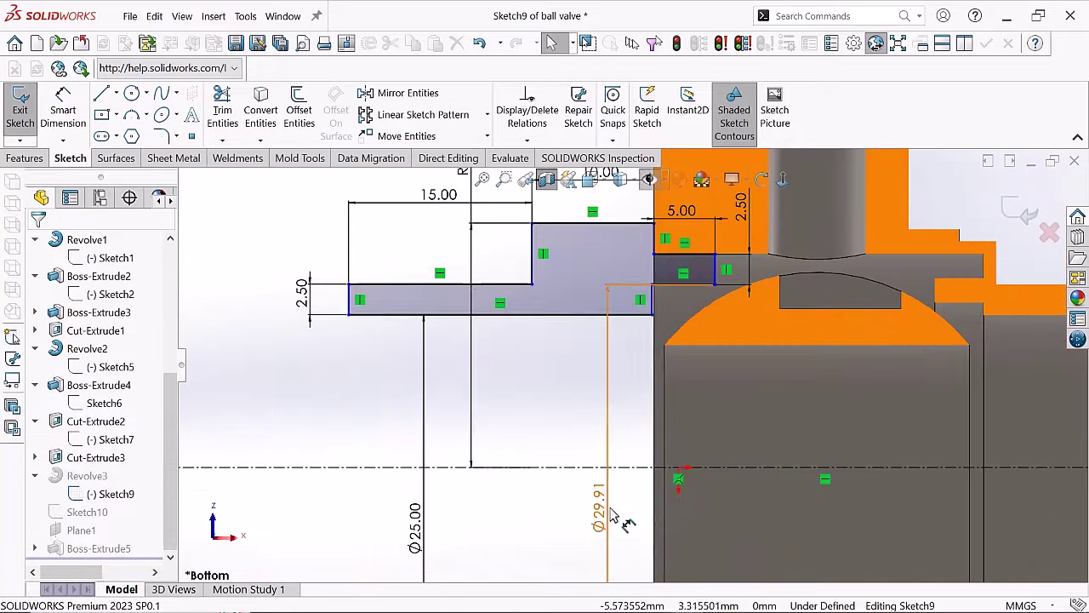
{"action": "left_click", "coordinate": [700, 523]}
{"action": "key", "text": "Return"}
{"action": "scroll", "coordinate": [687, 238], "scroll_direction": "down", "scroll_amount": 1}
{"action": "scroll", "coordinate": [687, 238], "scroll_direction": "up", "scroll_amount": 1}
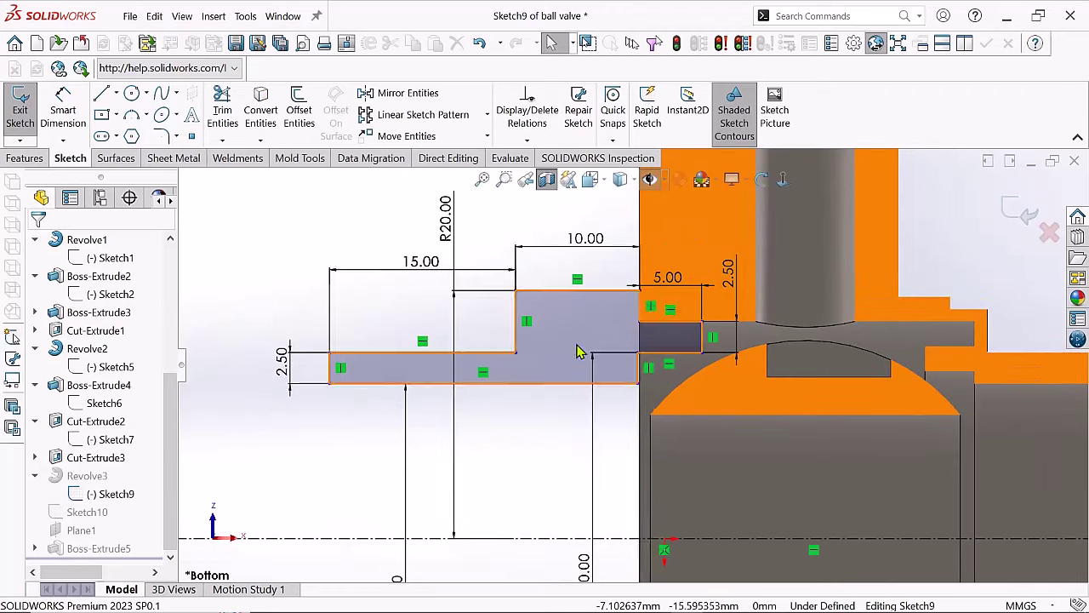
- Check the ring profile lines in the Normal To view and exit the sketch
{"action": "left_click_drag", "start_coordinate": [647, 579], "coordinate": [506, 365]}
{"action": "left_click", "coordinate": [845, 290]}
{"action": "scroll", "coordinate": [845, 290], "scroll_direction": "up", "scroll_amount": 1}
{"action": "middle_click_drag", "start_coordinate": [845, 291], "coordinate": [886, 283]}
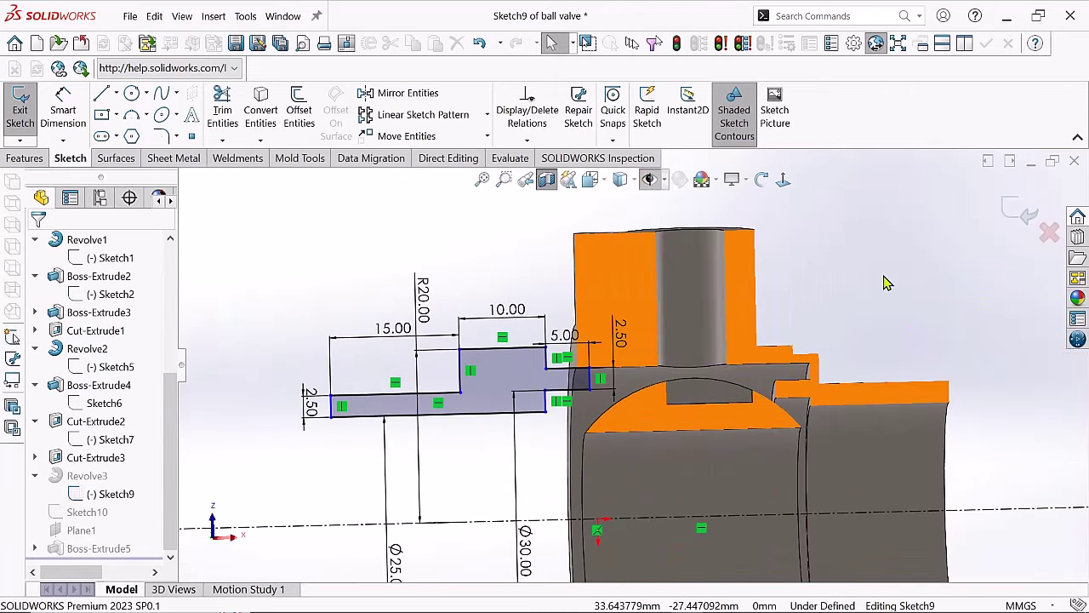
{"action": "key", "text": "ctrl+8"}
{"action": "scroll", "coordinate": [584, 405], "scroll_direction": "down", "scroll_amount": 3}
{"action": "scroll", "coordinate": [995, 224], "scroll_direction": "up", "scroll_amount": 2}
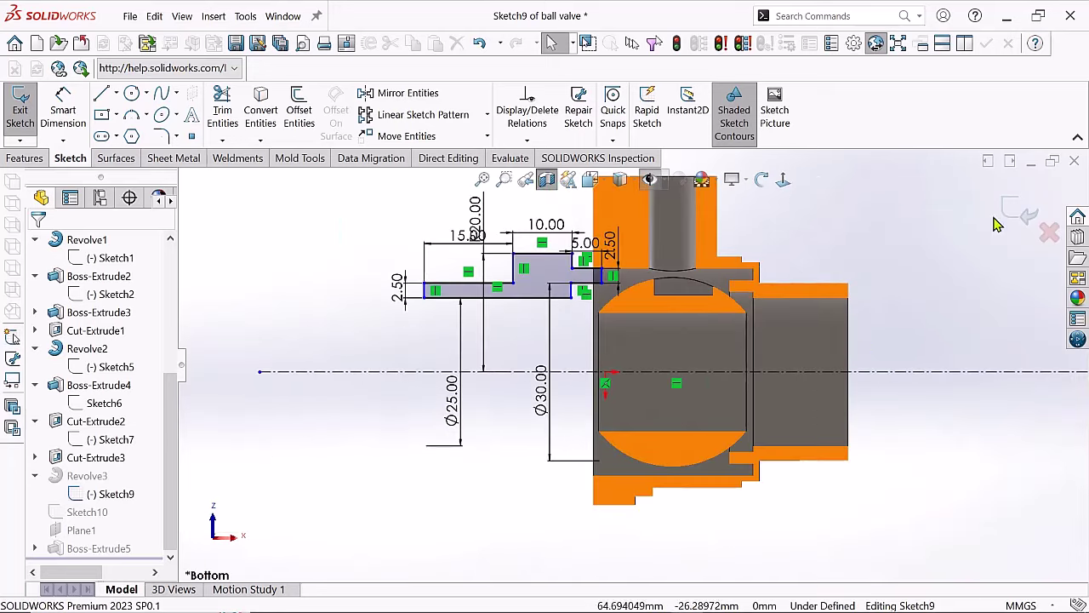
{"action": "left_click", "coordinate": [1021, 213]}
{"action": "middle_click_drag", "start_coordinate": [995, 224], "coordinate": [883, 354]}
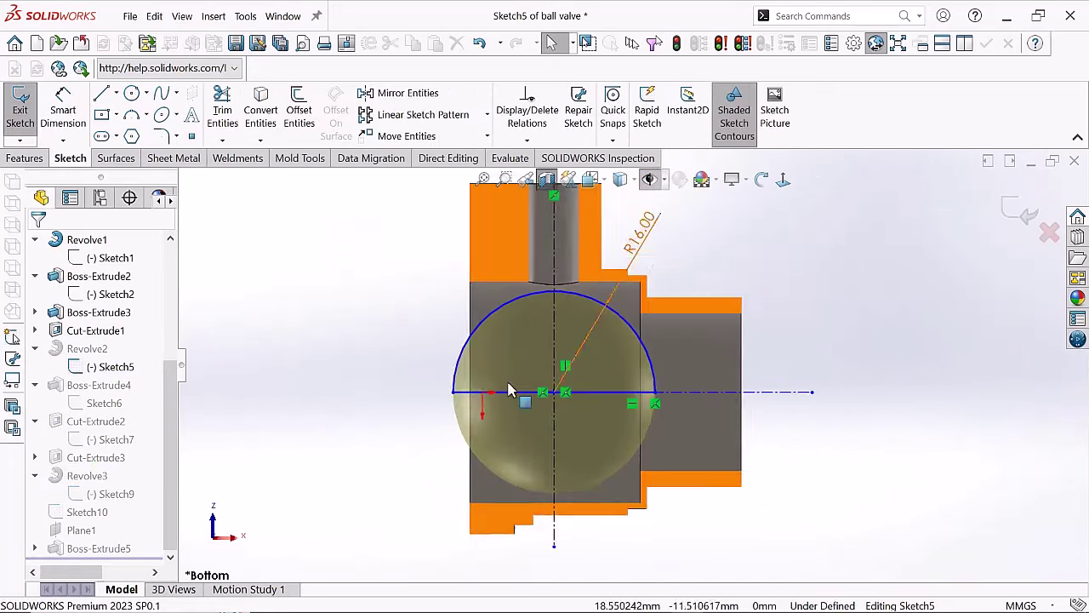
- Exit Sketch5 unchanged at R16.00 and orbit to look into the ball cavity
{"action": "scroll", "coordinate": [460, 389], "scroll_direction": "down", "scroll_amount": 2}
{"action": "scroll", "coordinate": [459, 389], "scroll_direction": "up", "scroll_amount": 2}
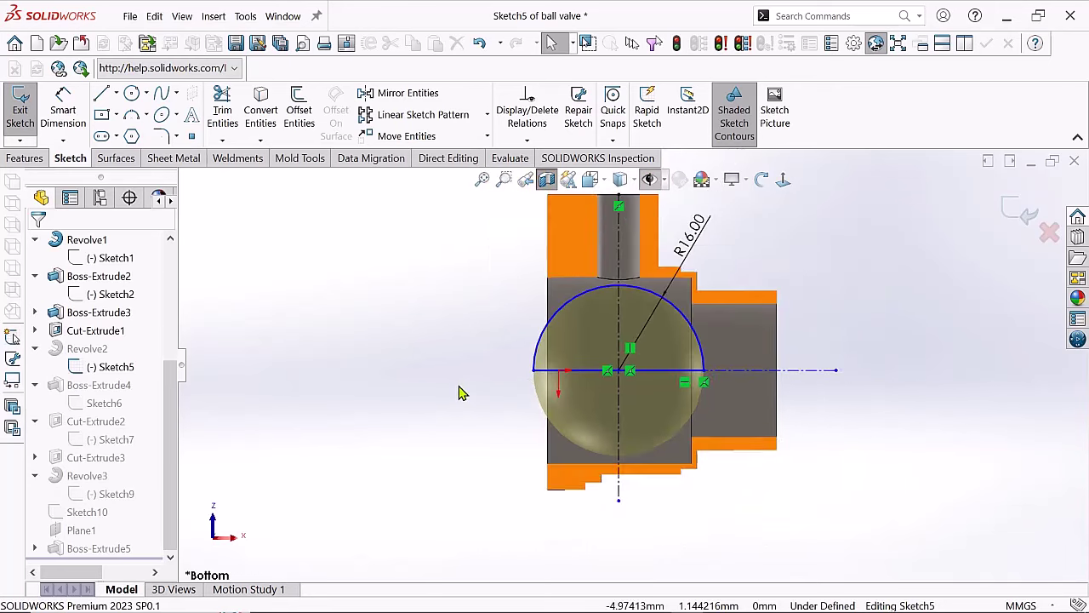
{"action": "scroll", "coordinate": [459, 391], "scroll_direction": "up", "scroll_amount": 1}
{"action": "scroll", "coordinate": [555, 370], "scroll_direction": "down", "scroll_amount": 2}
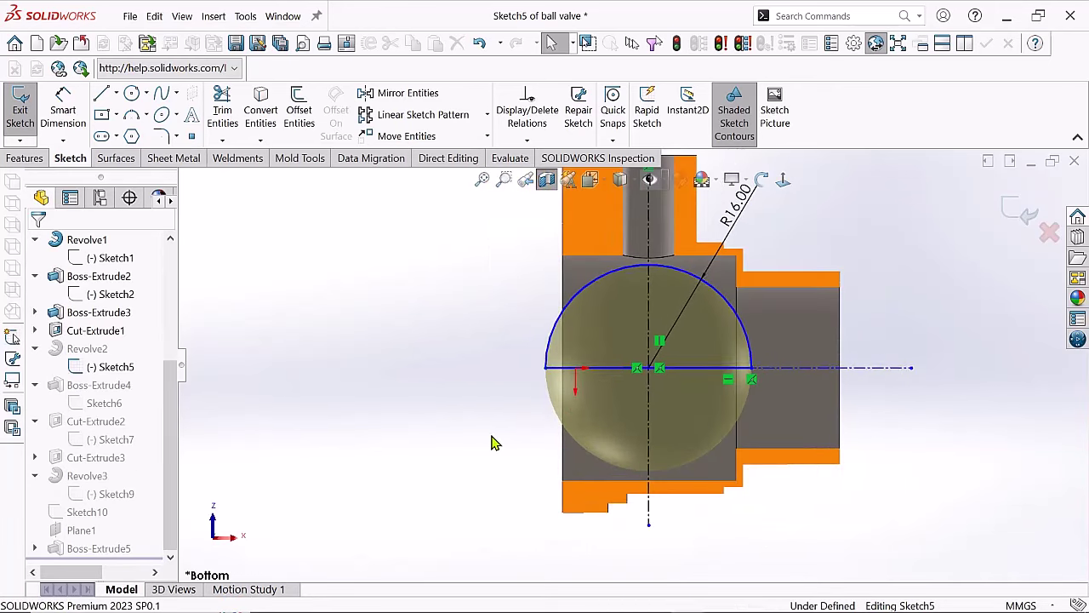
{"action": "scroll", "coordinate": [549, 472], "scroll_direction": "up", "scroll_amount": 1}
{"action": "scroll", "coordinate": [749, 307], "scroll_direction": "up", "scroll_amount": 1}
{"action": "left_click", "coordinate": [1027, 212]}
{"action": "middle_click_drag", "start_coordinate": [808, 281], "coordinate": [709, 292]}
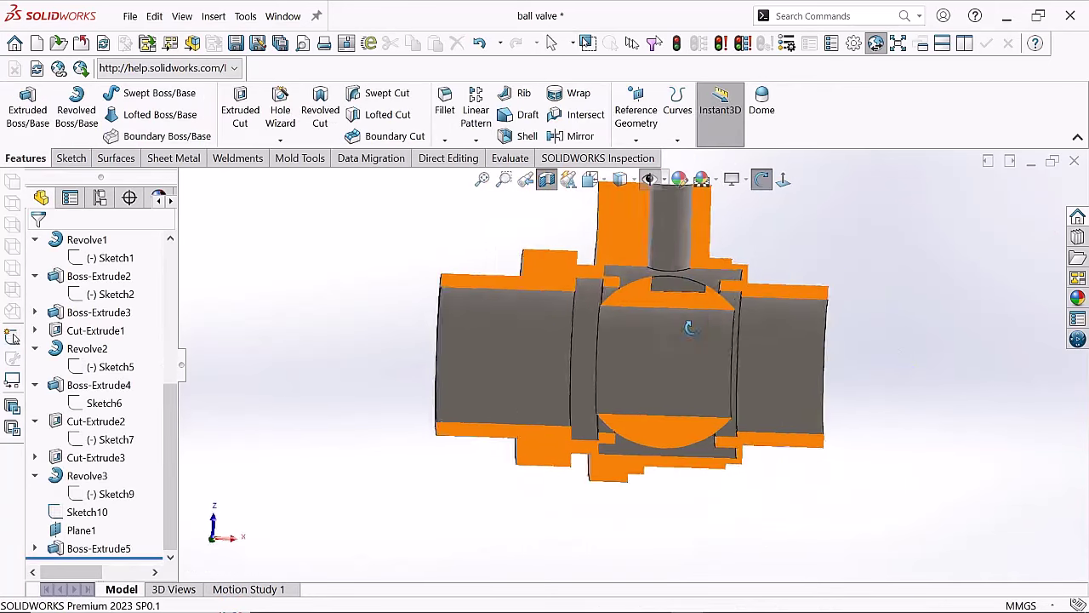
{"action": "mouse_move", "coordinate": [678, 366]}
{"action": "middle_mouse_down"}
{"action": "mouse_move", "coordinate": [652, 383]}
{"action": "mouse_move", "coordinate": [627, 337]}
{"action": "middle_mouse_up"}
{"action": "scroll", "coordinate": [652, 384], "scroll_direction": "down", "scroll_amount": 2}
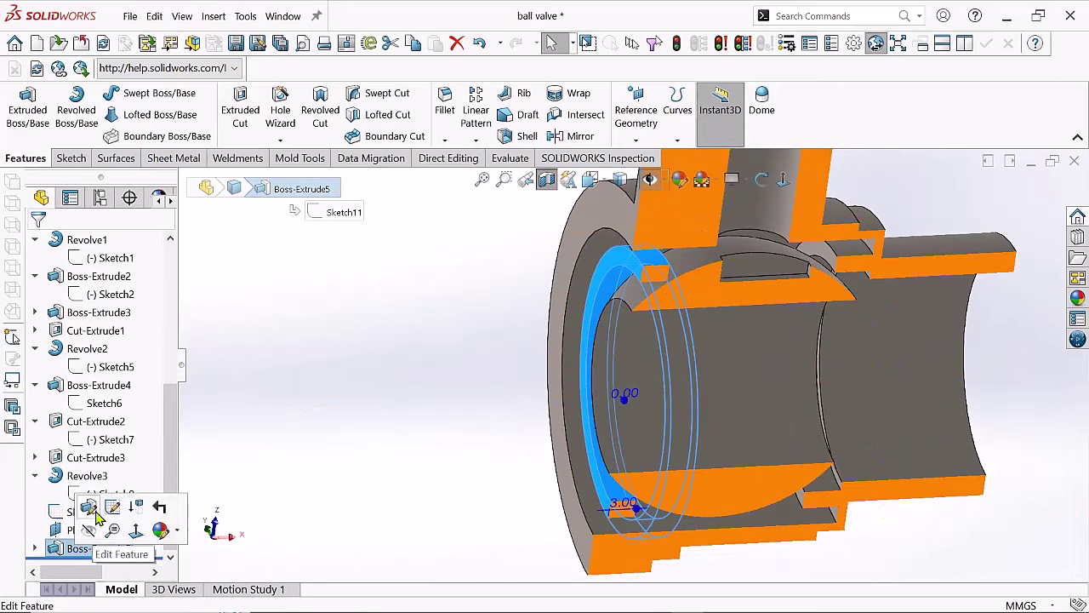
- Make Boss-Extrude5 start from its sketch plane with a 1 mm Offset
{"action": "left_click", "coordinate": [88, 508]}
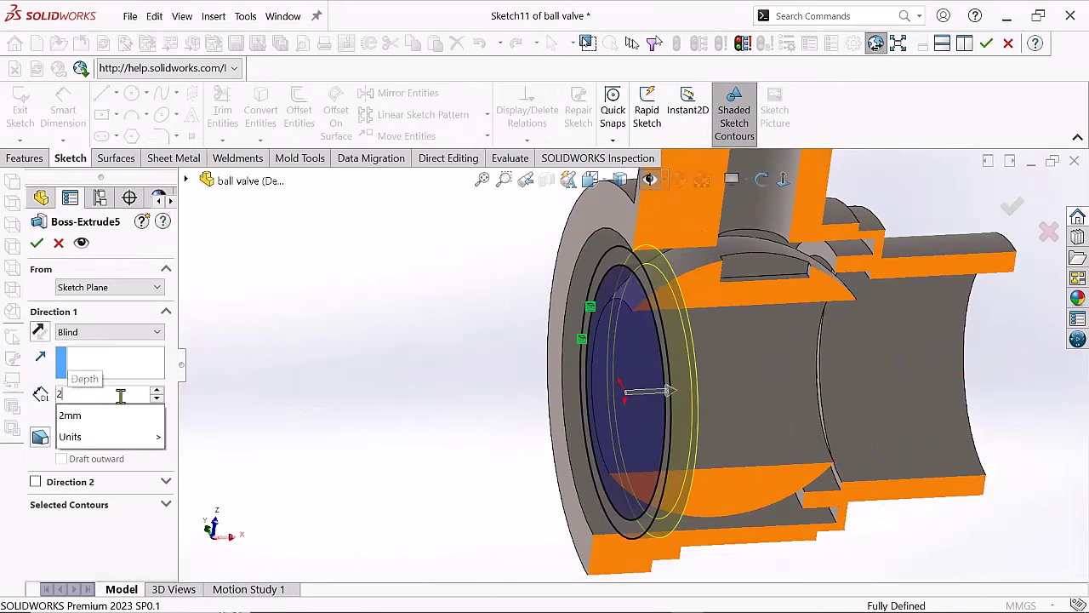
{"action": "left_click", "coordinate": [70, 338]}
{"action": "scroll", "coordinate": [266, 407], "scroll_direction": "down", "scroll_amount": 3}
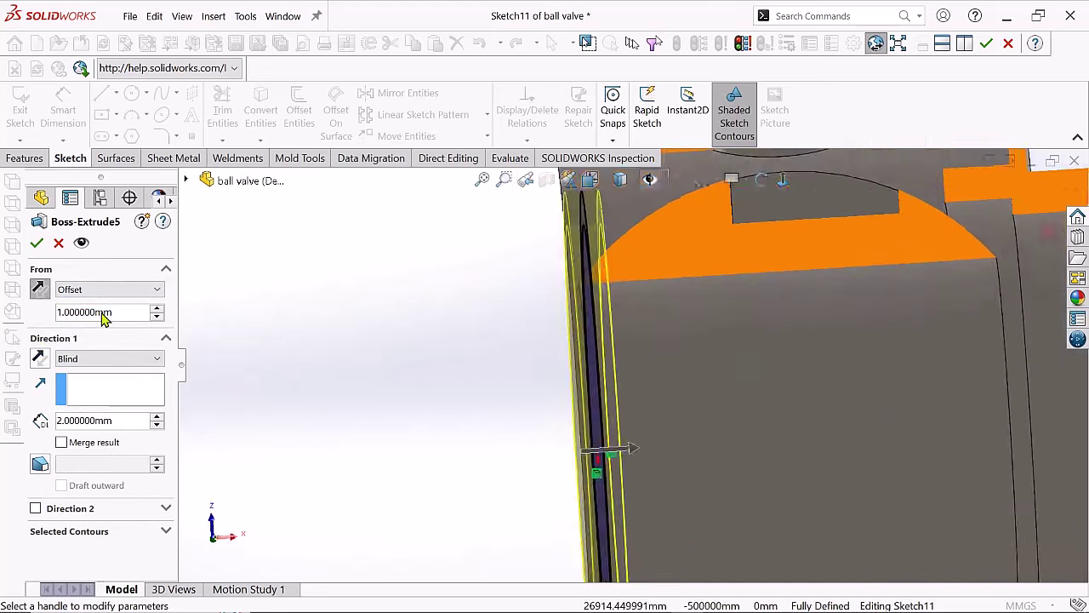
{"action": "left_click", "coordinate": [36, 242]}
{"action": "scroll", "coordinate": [581, 330], "scroll_direction": "down", "scroll_amount": 2}
{"action": "type", "text": "3"}
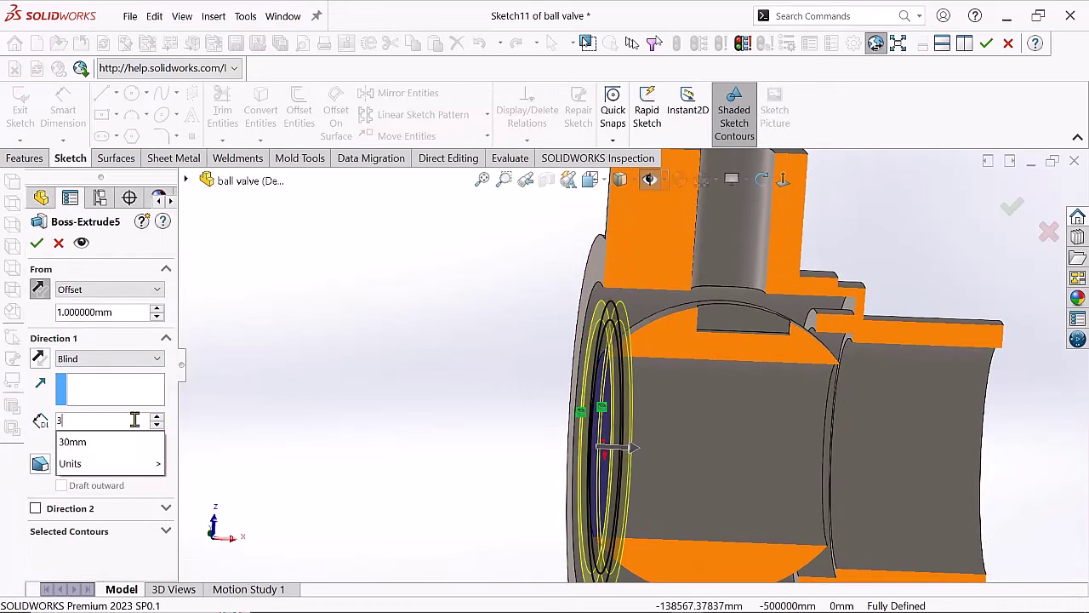
{"action": "key", "text": "Return"}
{"action": "key", "text": "Return"}
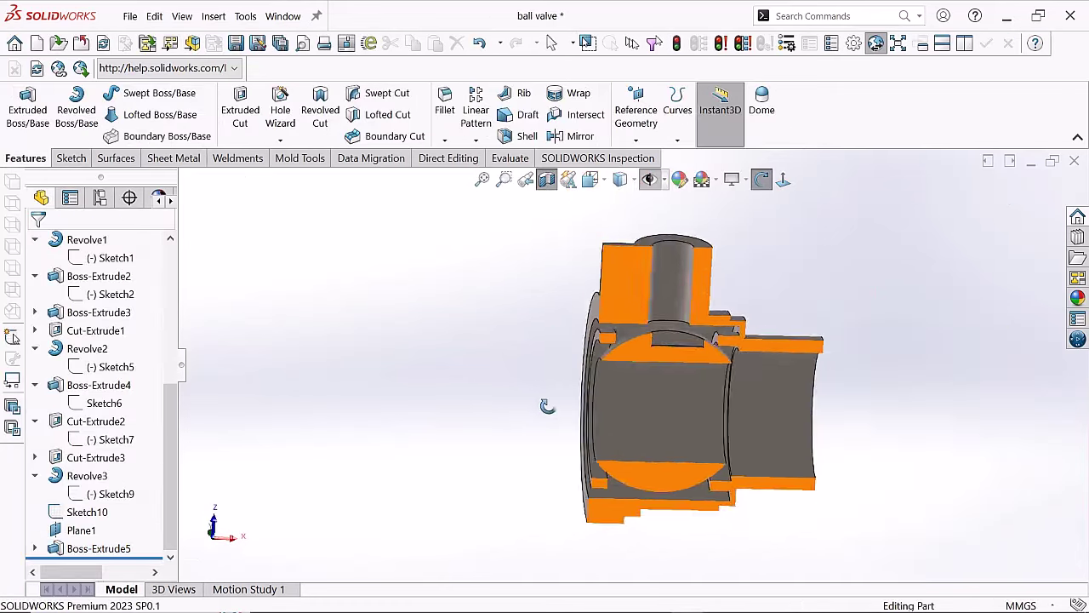
- Set the ring's Blind depth to 4 mm, accept it, and inspect the ring
{"action": "scroll", "coordinate": [596, 400], "scroll_direction": "down", "scroll_amount": 2}
{"action": "scroll", "coordinate": [690, 377], "scroll_direction": "down", "scroll_amount": 2}
{"action": "scroll", "coordinate": [700, 401], "scroll_direction": "down", "scroll_amount": 2}
{"action": "scroll", "coordinate": [699, 395], "scroll_direction": "down", "scroll_amount": 2}
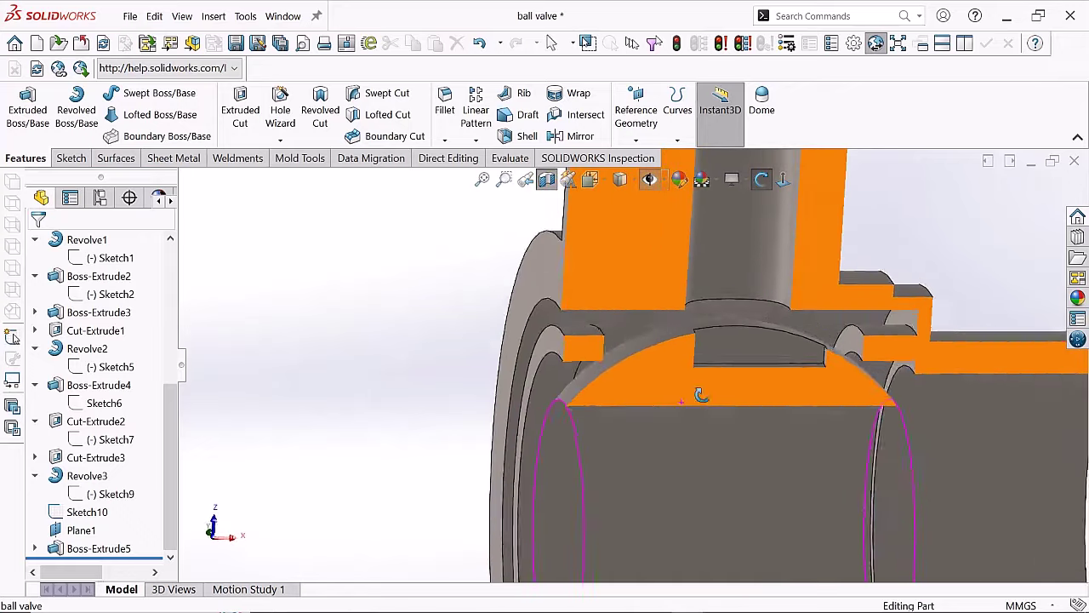
{"action": "left_click_drag", "start_coordinate": [700, 394], "coordinate": [175, 401]}
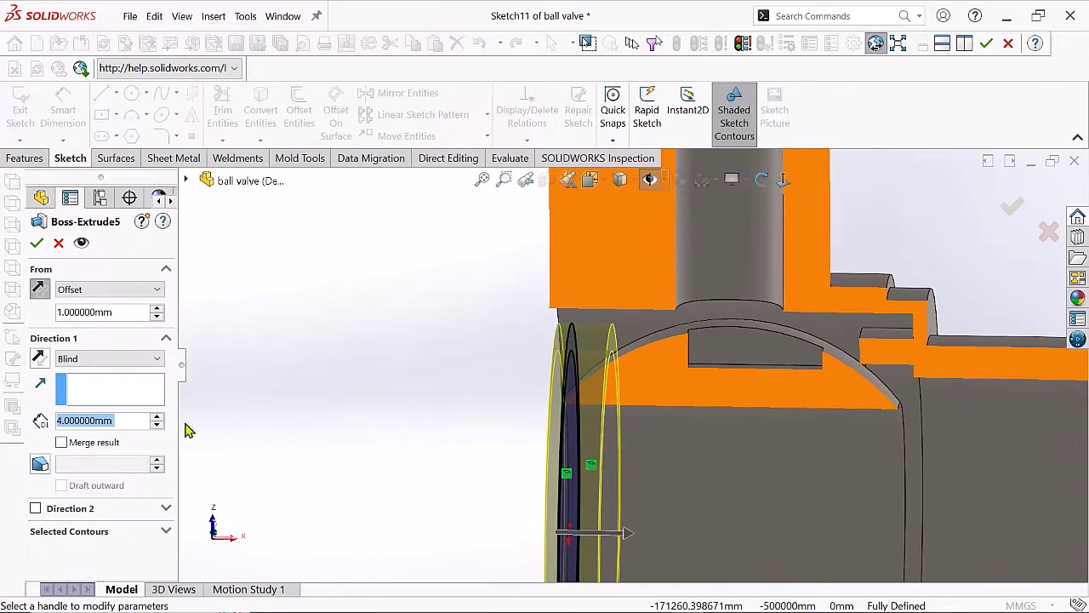
{"action": "key", "text": "Return"}
{"action": "scroll", "coordinate": [630, 364], "scroll_direction": "up", "scroll_amount": 5}
{"action": "left_click", "coordinate": [817, 370]}
{"action": "mouse_move", "coordinate": [474, 310]}
{"action": "middle_mouse_down"}
{"action": "mouse_move", "coordinate": [817, 370]}
{"action": "mouse_move", "coordinate": [646, 426]}
{"action": "mouse_move", "coordinate": [700, 389]}
{"action": "mouse_move", "coordinate": [678, 376]}
{"action": "middle_mouse_up"}
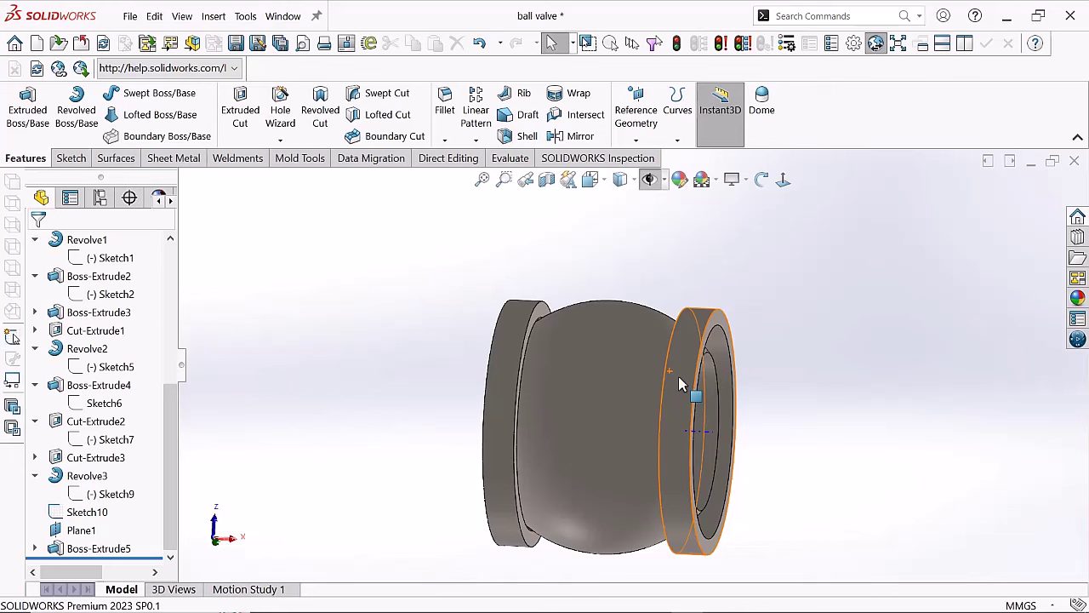
- Delete Boss-Extrude5, Boss-Extrude4 and Sketch11, confirming each deletion
{"action": "middle_click_drag", "start_coordinate": [678, 381], "coordinate": [253, 508]}
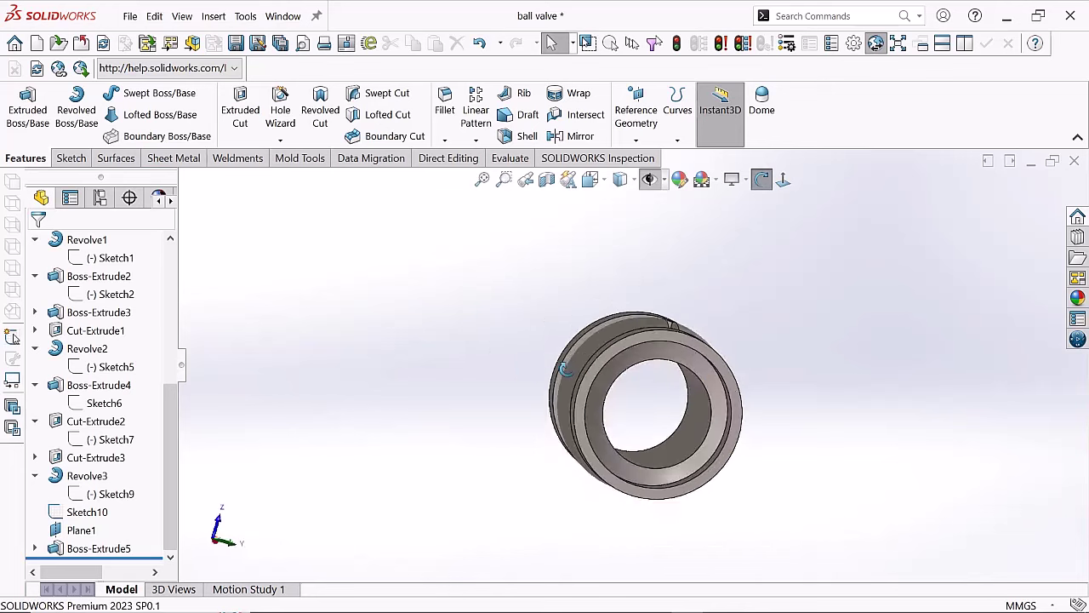
{"action": "key", "text": "Delete"}
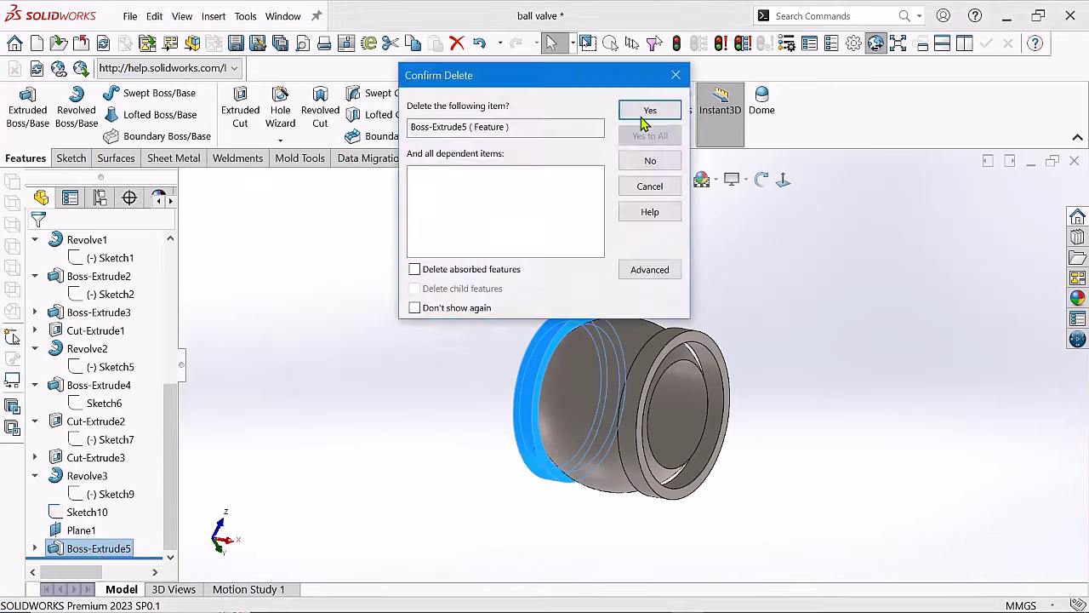
{"action": "left_click", "coordinate": [646, 110]}
{"action": "left_click", "coordinate": [99, 385]}
{"action": "key", "text": "Delete"}
{"action": "left_click", "coordinate": [647, 110]}
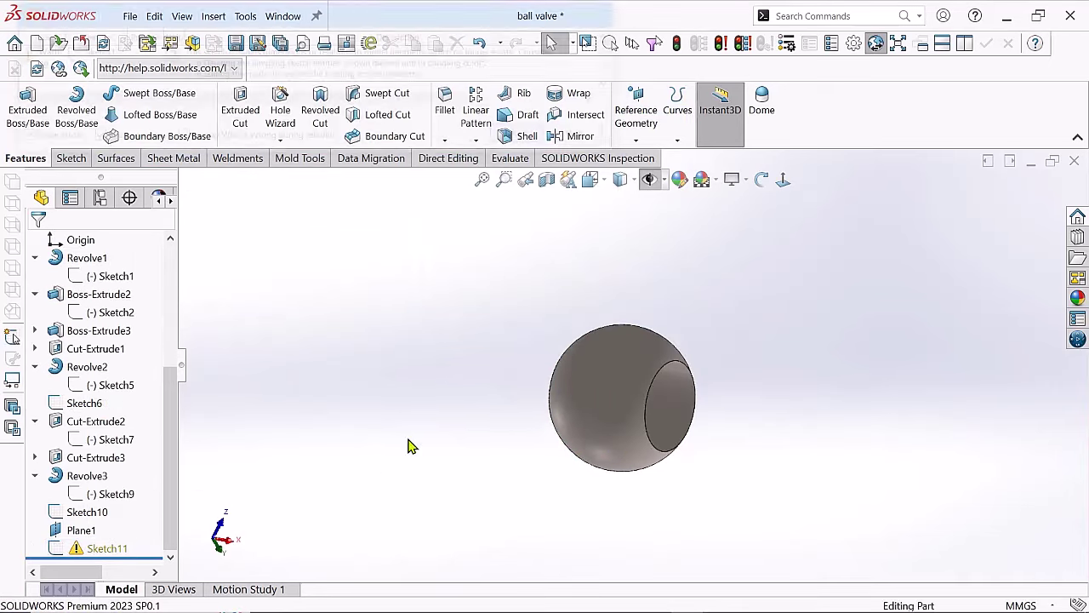
{"action": "left_click", "coordinate": [106, 548]}
{"action": "key", "text": "Delete"}
{"action": "left_click", "coordinate": [650, 111]}
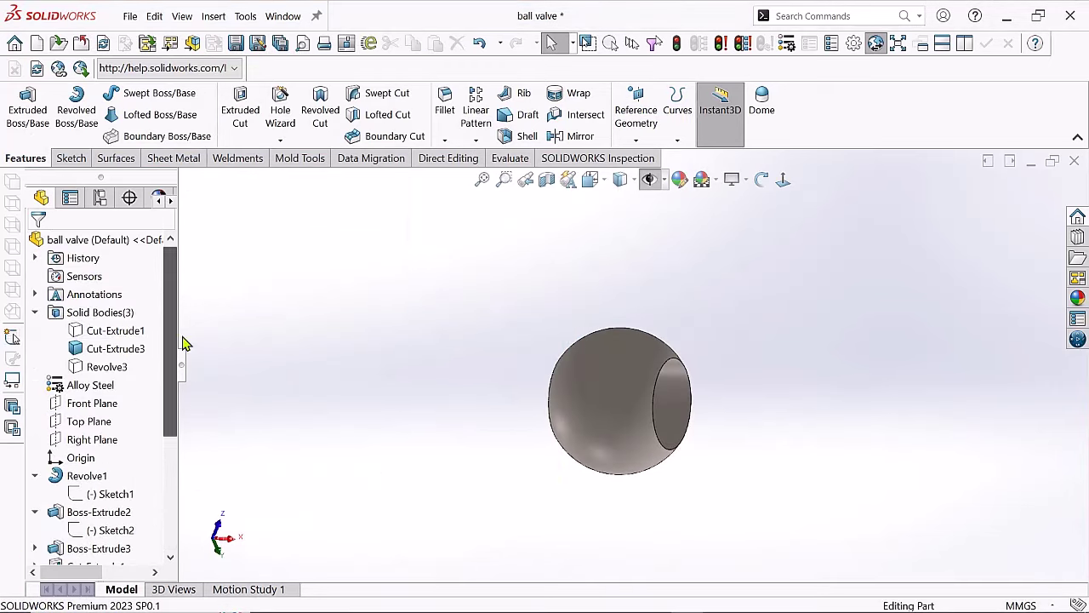
- Show the hidden valve body again and display it cut in Section View
{"action": "left_click", "coordinate": [114, 330]}
{"action": "left_click", "coordinate": [127, 306]}
{"action": "left_click", "coordinate": [547, 179]}
{"action": "left_click", "coordinate": [1046, 206]}
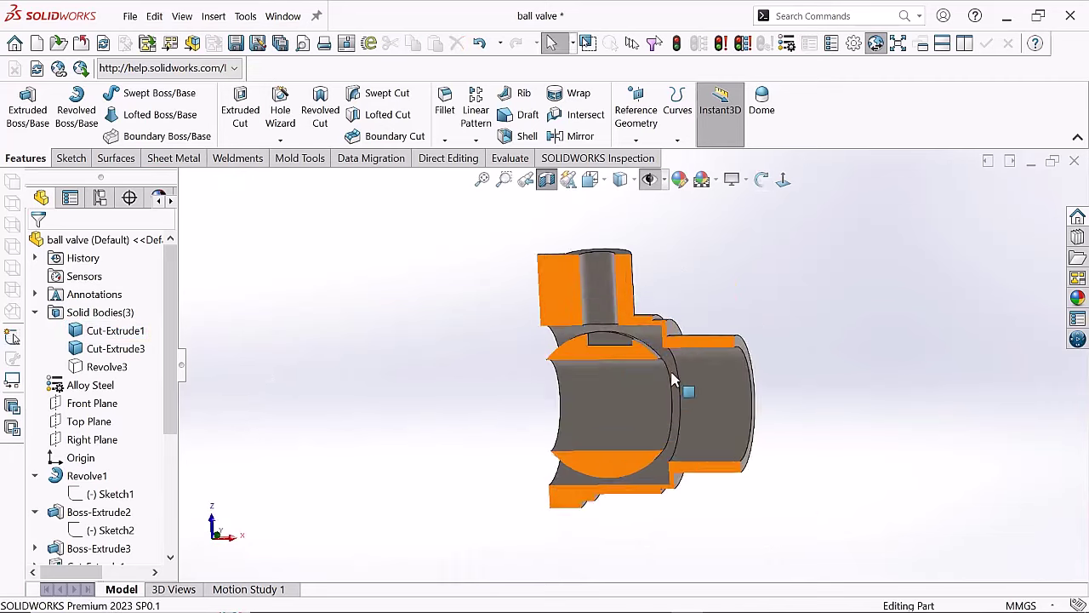
{"action": "scroll", "coordinate": [672, 380], "scroll_direction": "down", "scroll_amount": 3}
{"action": "scroll", "coordinate": [170, 477], "scroll_direction": "down", "scroll_amount": 2}
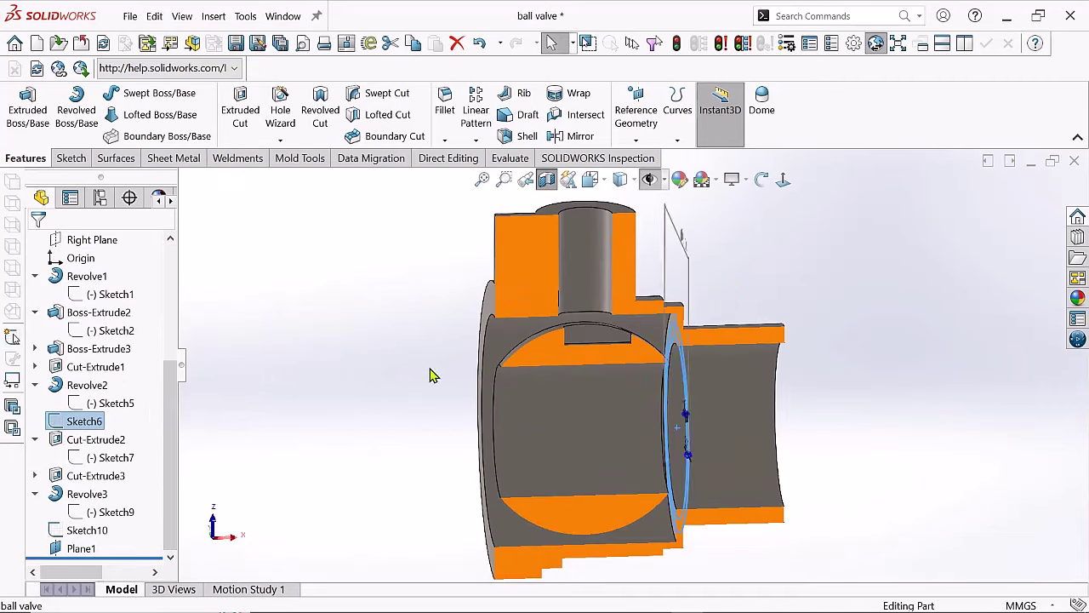
{"action": "middle_click_drag", "start_coordinate": [430, 375], "coordinate": [394, 384]}
{"action": "scroll", "coordinate": [375, 400], "scroll_direction": "down", "scroll_amount": 2}
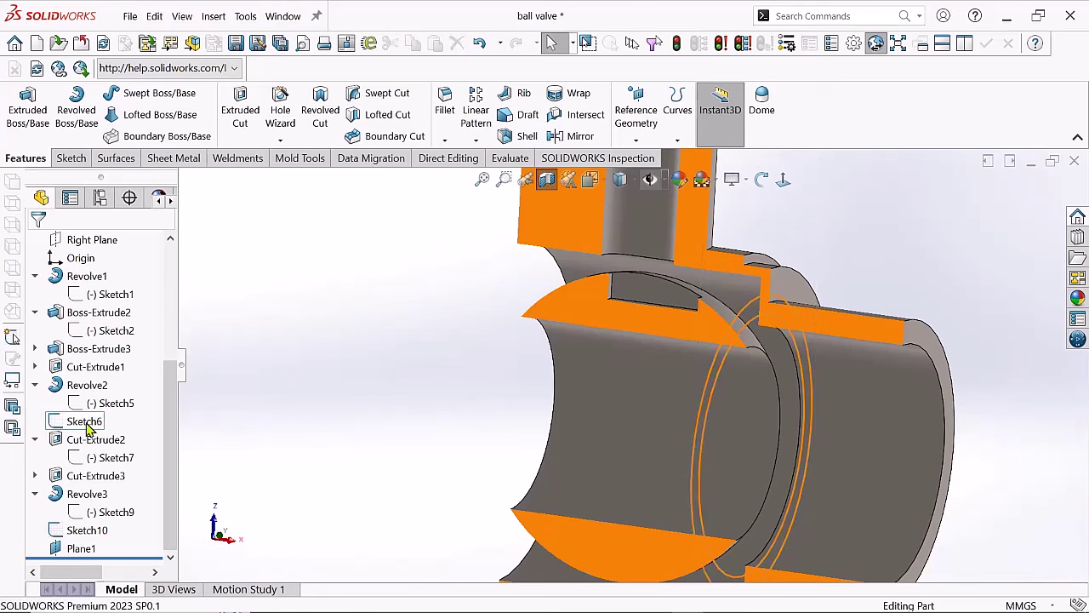
- Delete Sketch6 and orbit the section to a new angle
{"action": "key", "text": "Delete"}
{"action": "left_click", "coordinate": [647, 109]}
{"action": "scroll", "coordinate": [708, 389], "scroll_direction": "down", "scroll_amount": 3}
{"action": "middle_click_drag", "start_coordinate": [708, 389], "coordinate": [760, 315]}
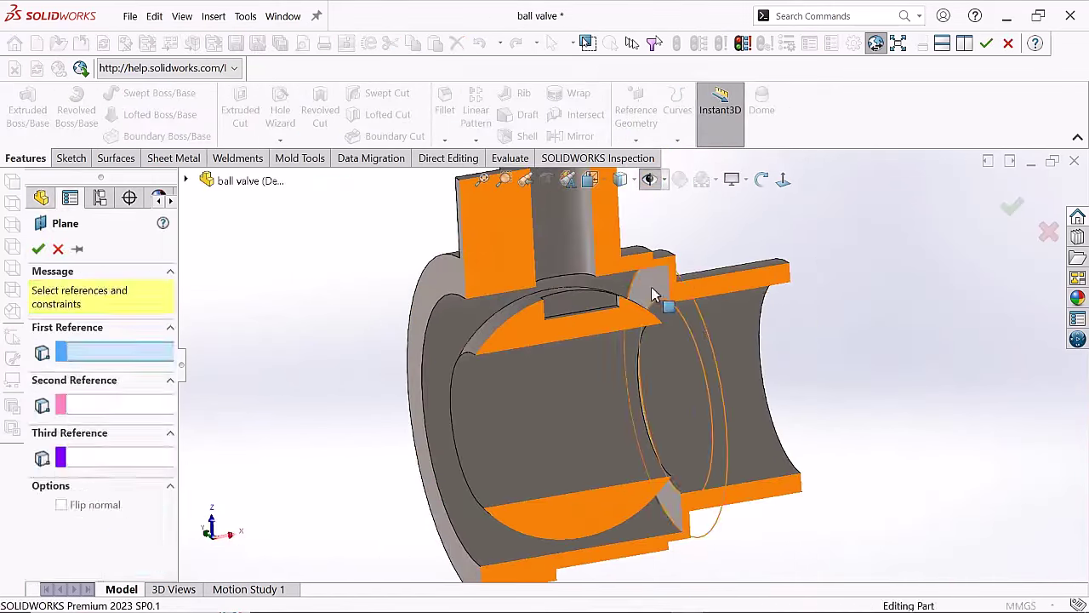
- Create Plane2 offset 2.5 mm from the cavity face and select it
{"action": "left_click", "coordinate": [651, 295]}
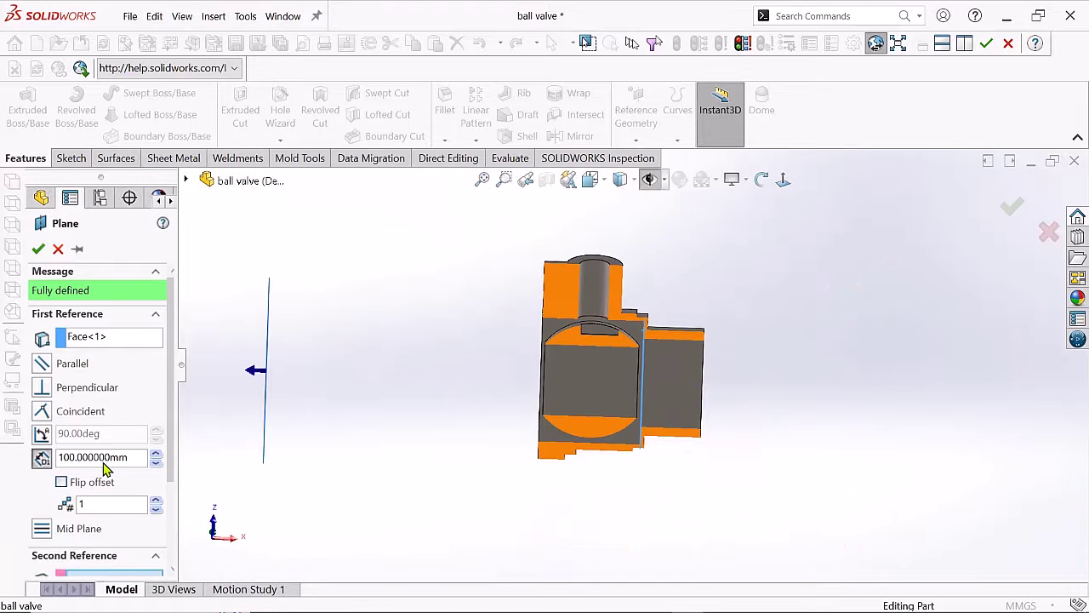
{"action": "scroll", "coordinate": [681, 353], "scroll_direction": "down", "scroll_amount": 4}
{"action": "middle_click_drag", "start_coordinate": [681, 353], "coordinate": [673, 329]}
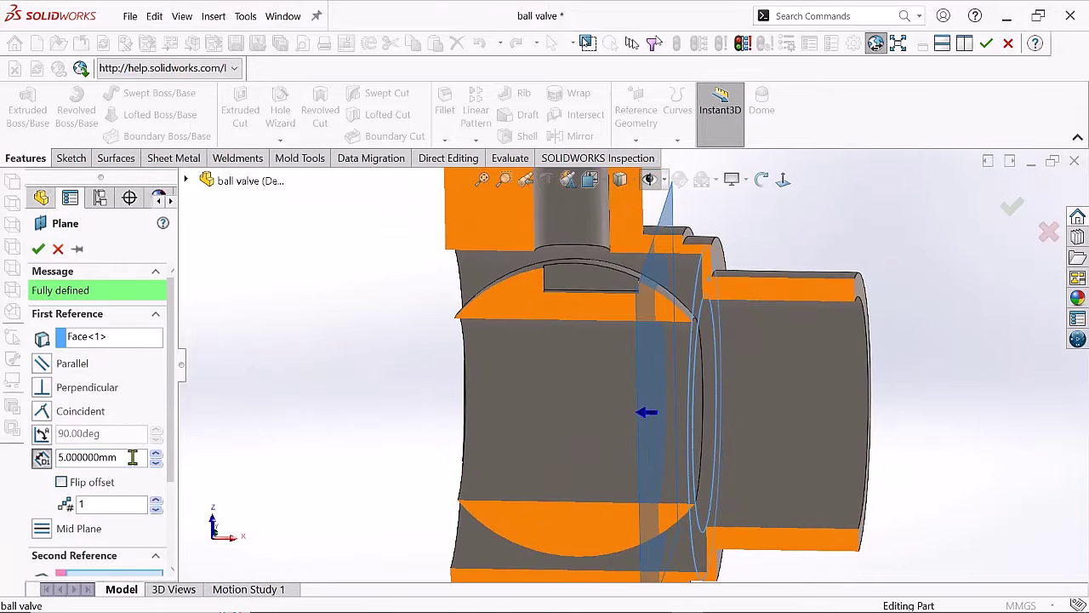
{"action": "scroll", "coordinate": [685, 298], "scroll_direction": "down", "scroll_amount": 2}
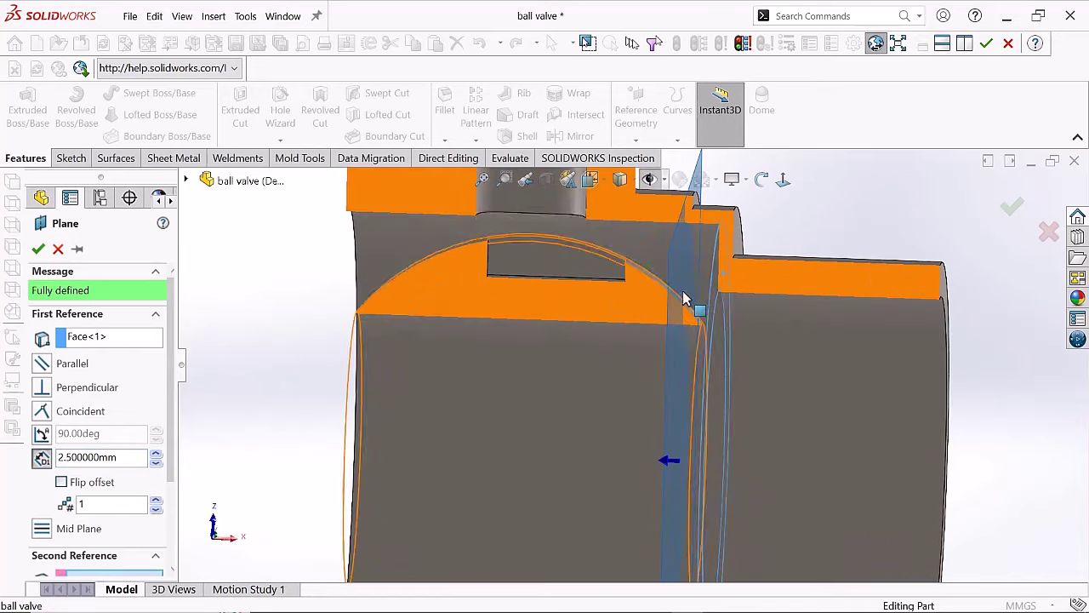
{"action": "key", "text": "Return"}
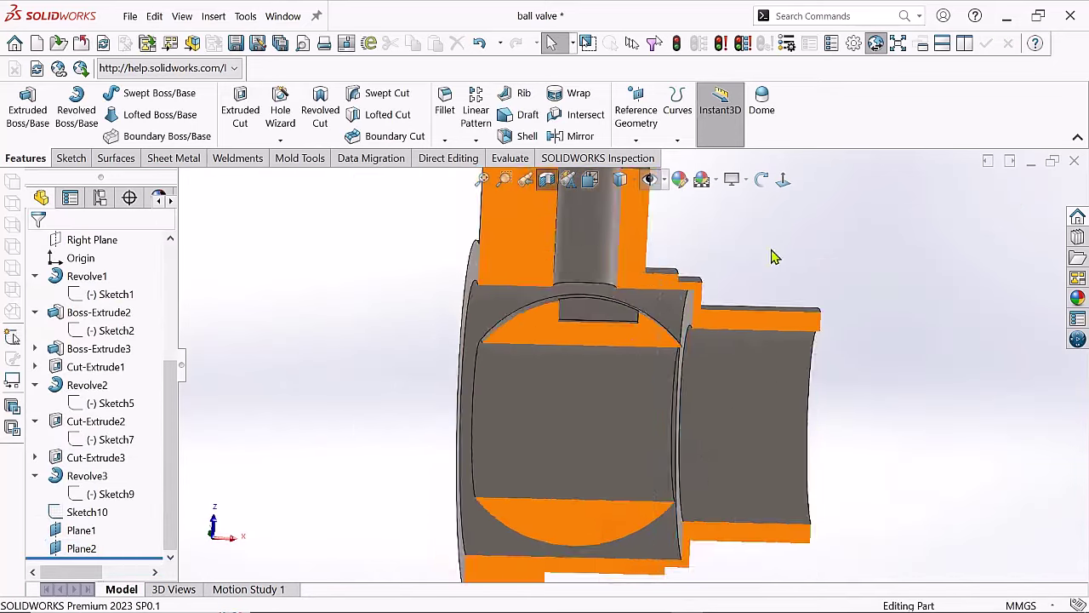
{"action": "left_click", "coordinate": [705, 247]}
- Sketch the seat circle on Plane2 and give it a 25 mm diameter dimension
{"action": "left_click", "coordinate": [697, 257]}
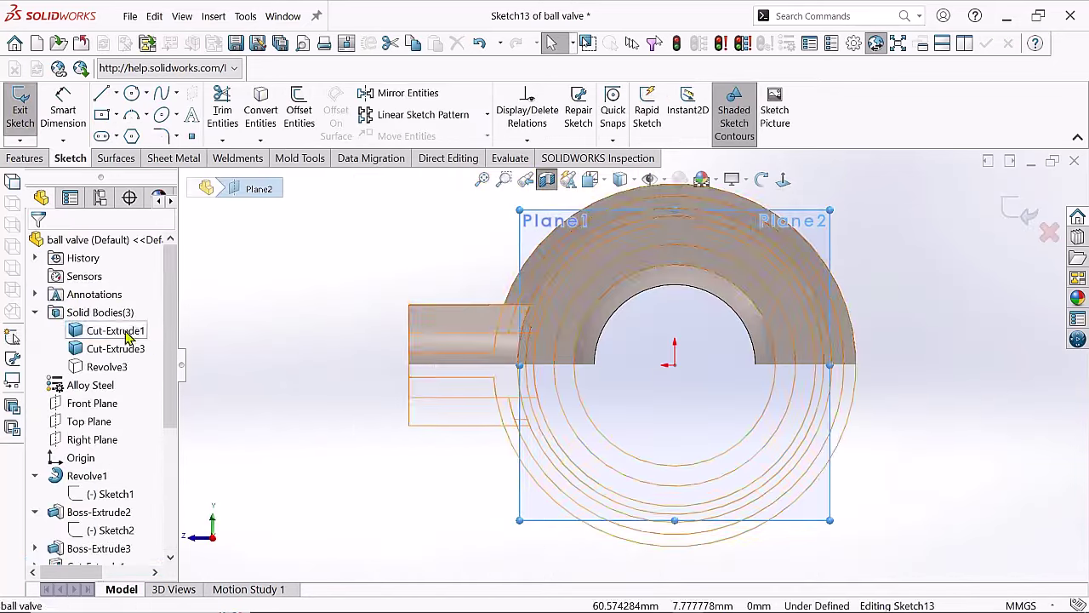
{"action": "left_click", "coordinate": [766, 293]}
{"action": "key", "text": "Escape"}
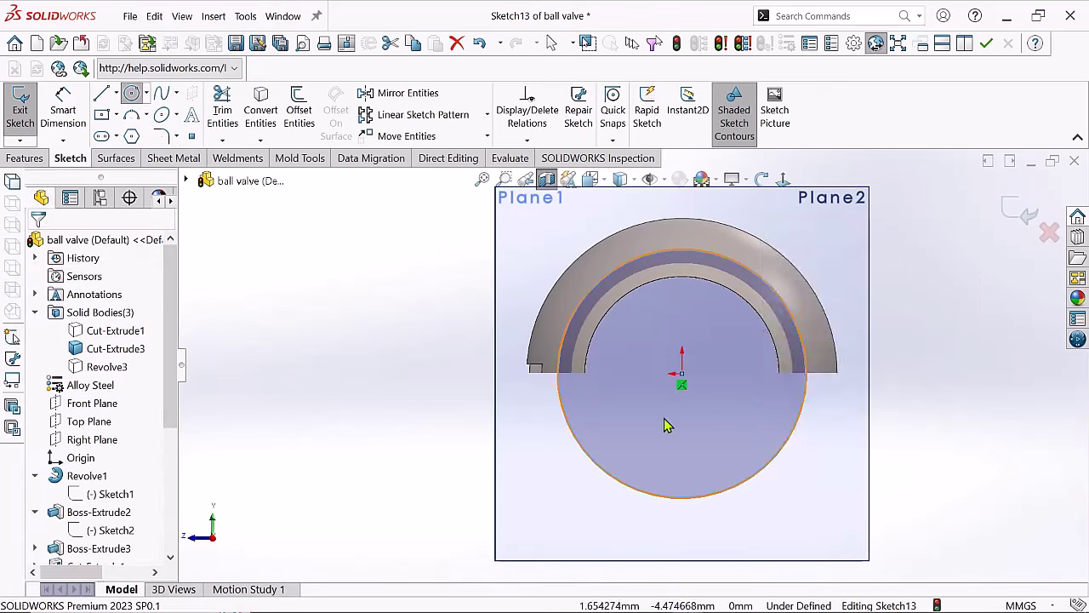
{"action": "middle_click_drag", "start_coordinate": [766, 294], "coordinate": [812, 323]}
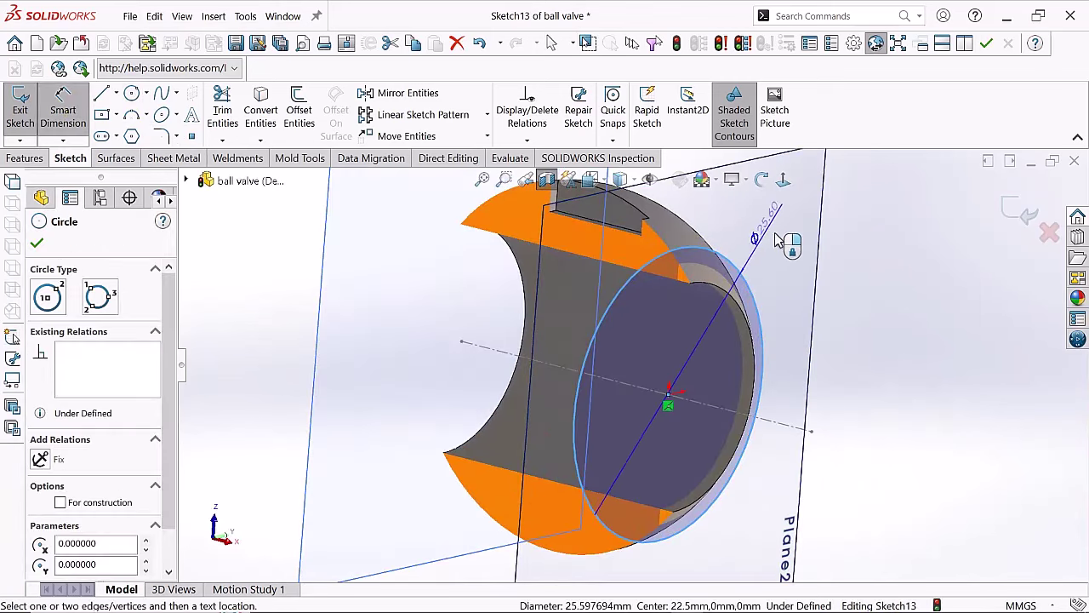
{"action": "left_click", "coordinate": [775, 241]}
{"action": "type", "text": "25"}
{"action": "key", "text": "Return"}
- Show the valve body again, confirm the circle's diameter and exit the sketch
{"action": "right_click", "coordinate": [836, 301]}
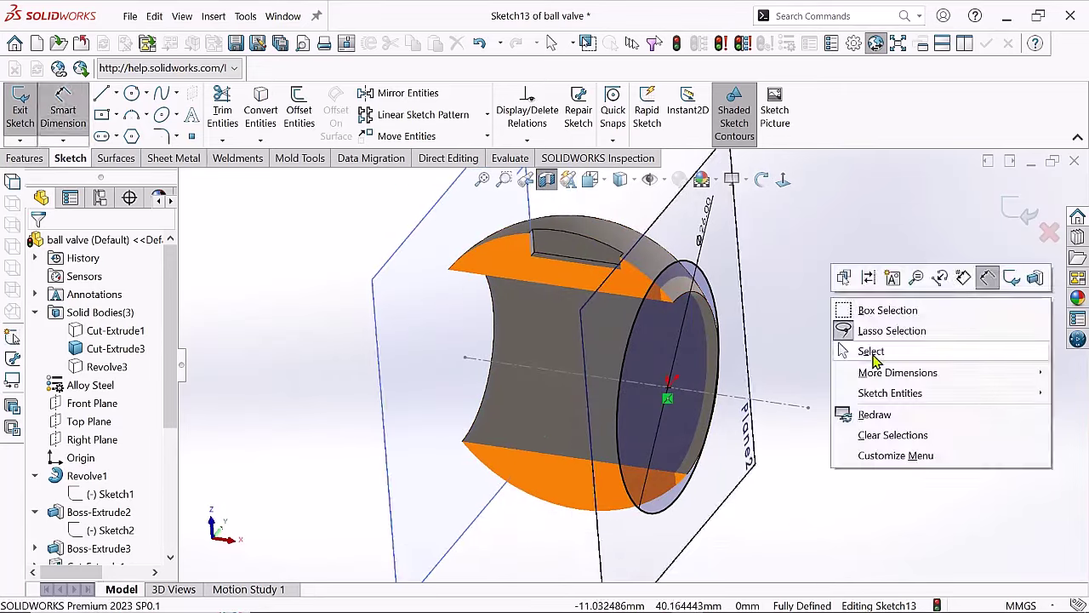
{"action": "left_click", "coordinate": [872, 351]}
{"action": "scroll", "coordinate": [175, 315], "scroll_direction": "down", "scroll_amount": 1}
{"action": "left_click", "coordinate": [91, 330]}
{"action": "scroll", "coordinate": [647, 383], "scroll_direction": "down", "scroll_amount": 5}
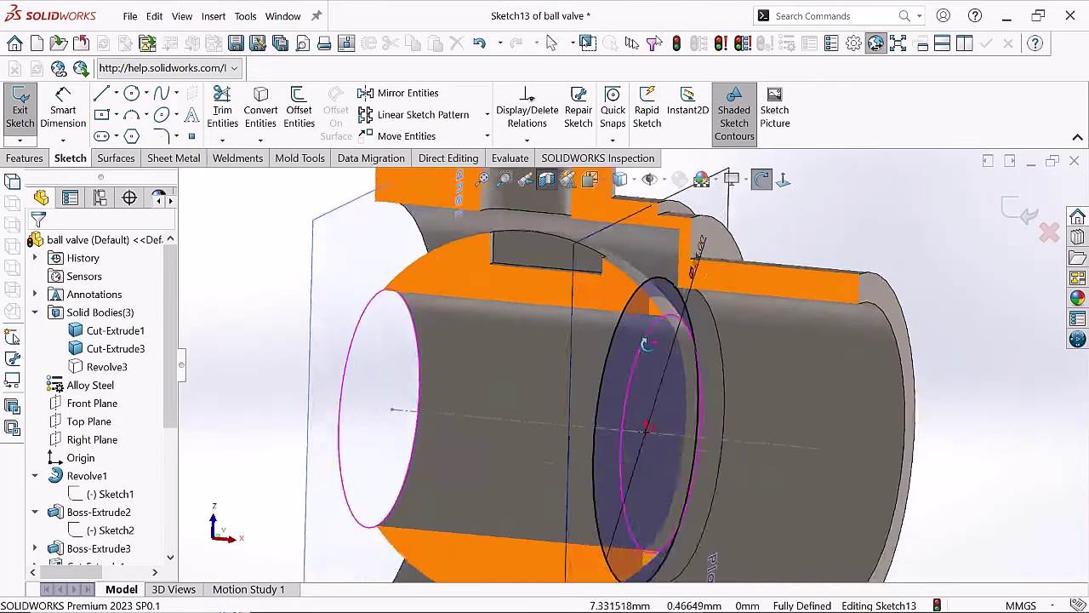
{"action": "double_click", "coordinate": [688, 281]}
{"action": "key", "text": "Return"}
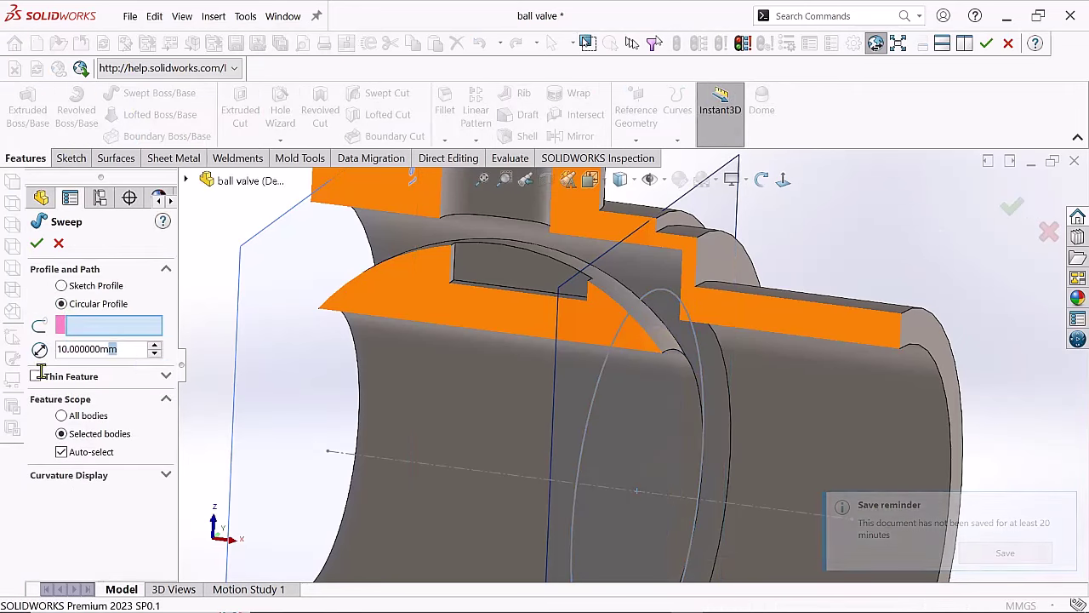
{"action": "type", "text": "5.000000"}
- Sweep a 5 mm circular profile along Sketch13 to form the first seat ring
{"action": "left_click", "coordinate": [622, 332]}
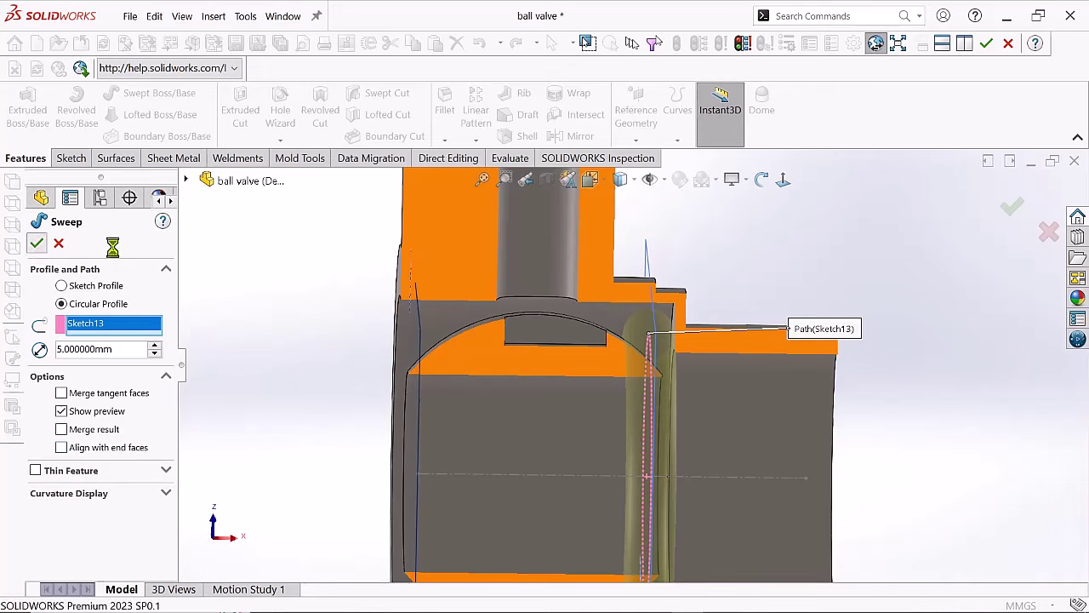
{"action": "key", "text": "Return"}
{"action": "middle_click_drag", "start_coordinate": [826, 190], "coordinate": [711, 290]}
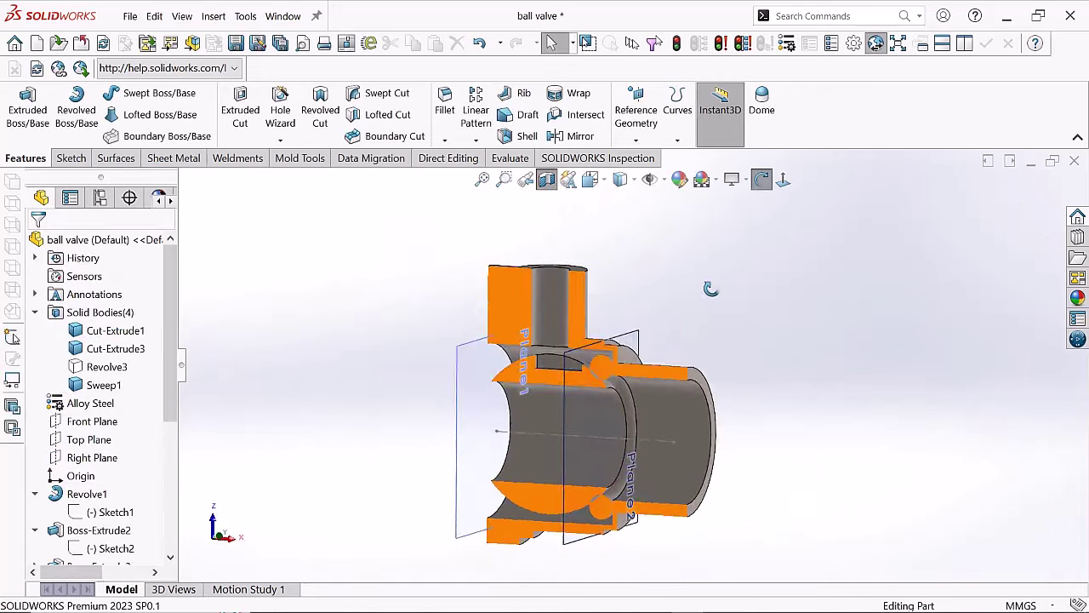
{"action": "left_click", "coordinate": [546, 179]}
{"action": "left_click", "coordinate": [664, 391]}
{"action": "left_click", "coordinate": [717, 340]}
{"action": "scroll", "coordinate": [681, 383], "scroll_direction": "up", "scroll_amount": 3}
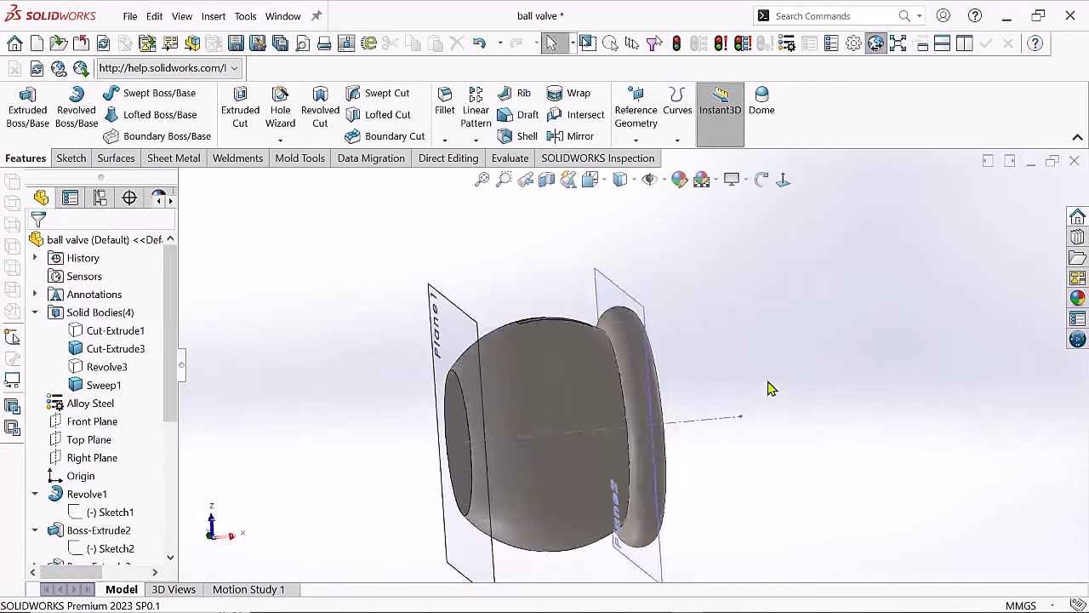
{"action": "mouse_move", "coordinate": [766, 375]}
{"action": "middle_mouse_down"}
{"action": "mouse_move", "coordinate": [730, 387]}
{"action": "mouse_move", "coordinate": [766, 375]}
{"action": "middle_mouse_up"}
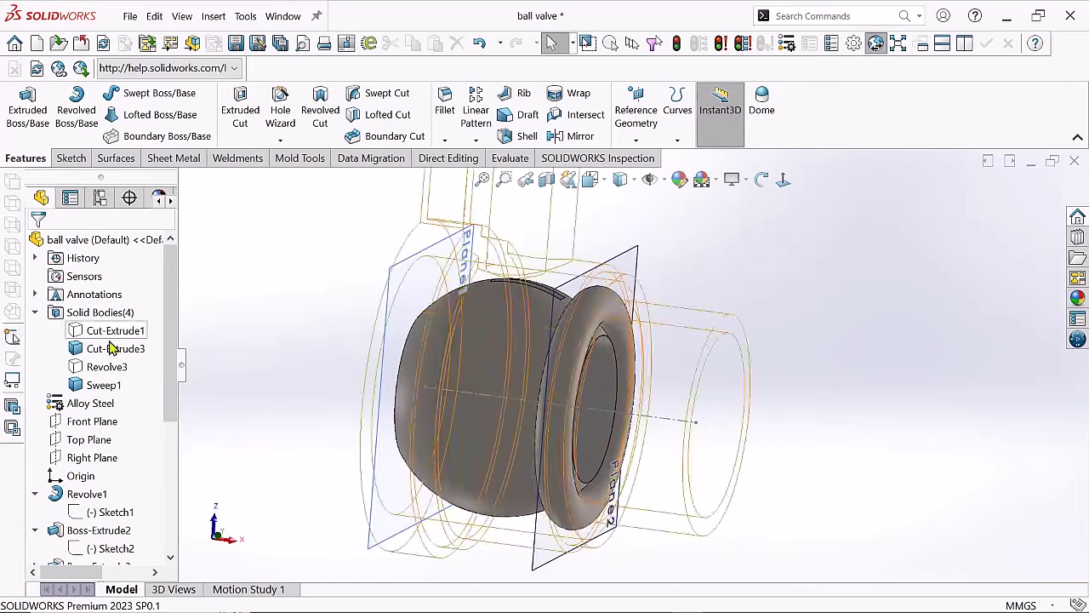
{"action": "left_click", "coordinate": [115, 330]}
{"action": "left_click", "coordinate": [547, 178]}
{"action": "key", "text": "Return"}
{"action": "middle_click_drag", "start_coordinate": [893, 316], "coordinate": [651, 324]}
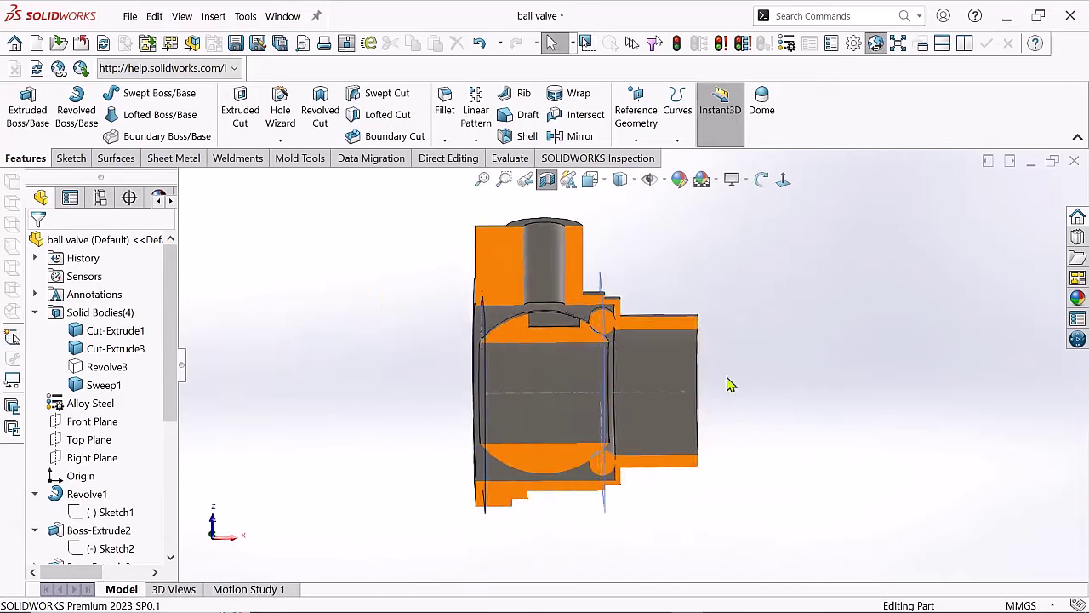
{"action": "scroll", "coordinate": [730, 385], "scroll_direction": "down", "scroll_amount": 2}
{"action": "middle_click_drag", "start_coordinate": [885, 345], "coordinate": [596, 341]}
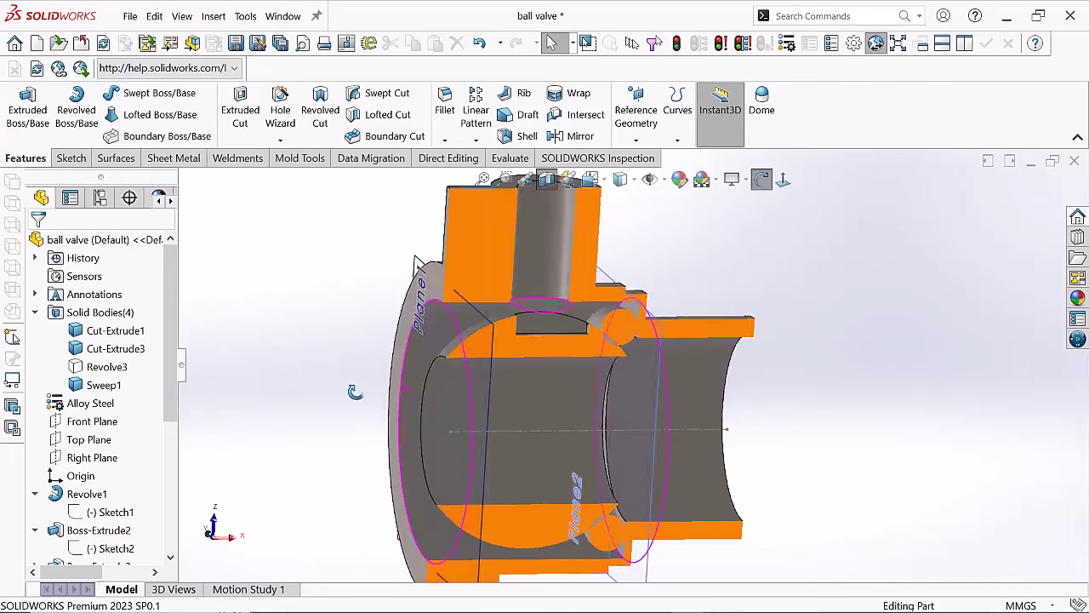
{"action": "right_click", "coordinate": [418, 207]}
{"action": "middle_click_drag", "start_coordinate": [418, 207], "coordinate": [511, 281]}
{"action": "left_click", "coordinate": [636, 109]}
- Create Plane3 offset 2.5 mm from the face and sketch a dimensioned circle centred on the origin
{"action": "left_click", "coordinate": [457, 300]}
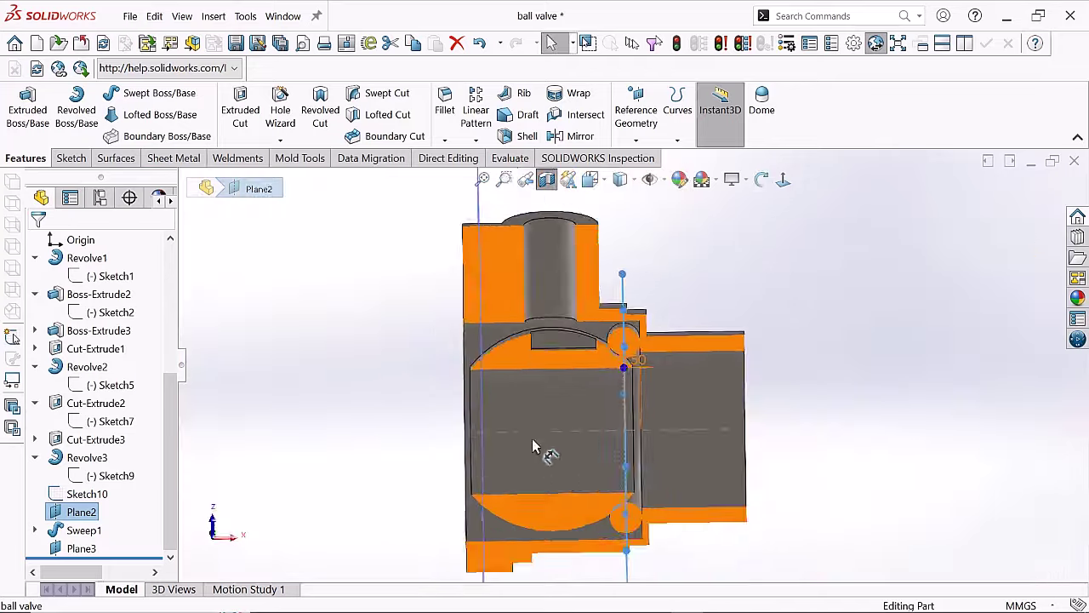
{"action": "left_click", "coordinate": [417, 272]}
{"action": "left_click", "coordinate": [426, 280]}
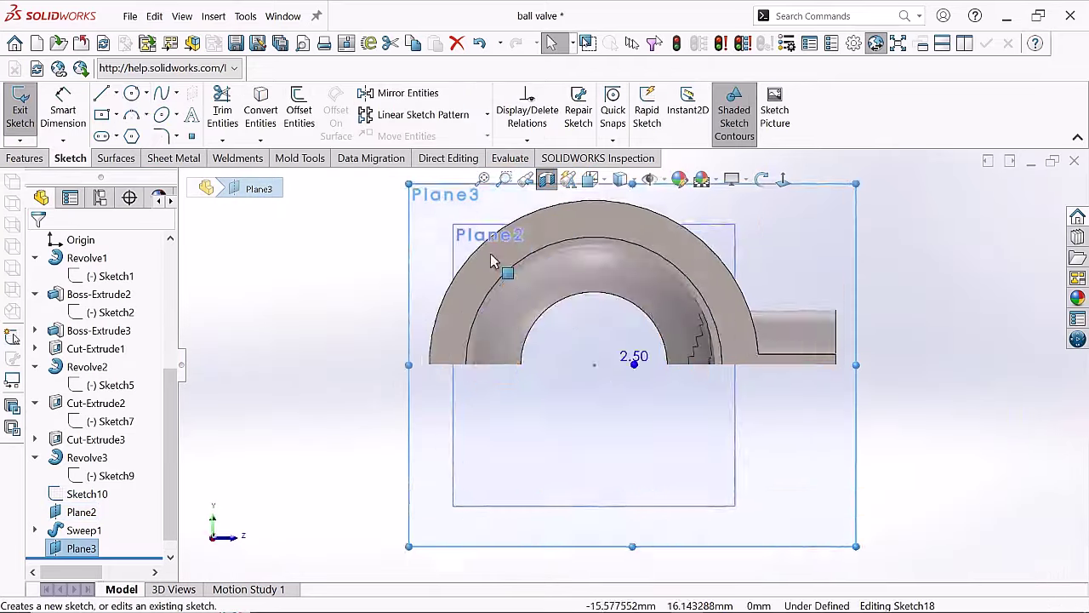
{"action": "left_click", "coordinate": [600, 352]}
{"action": "left_click", "coordinate": [714, 300]}
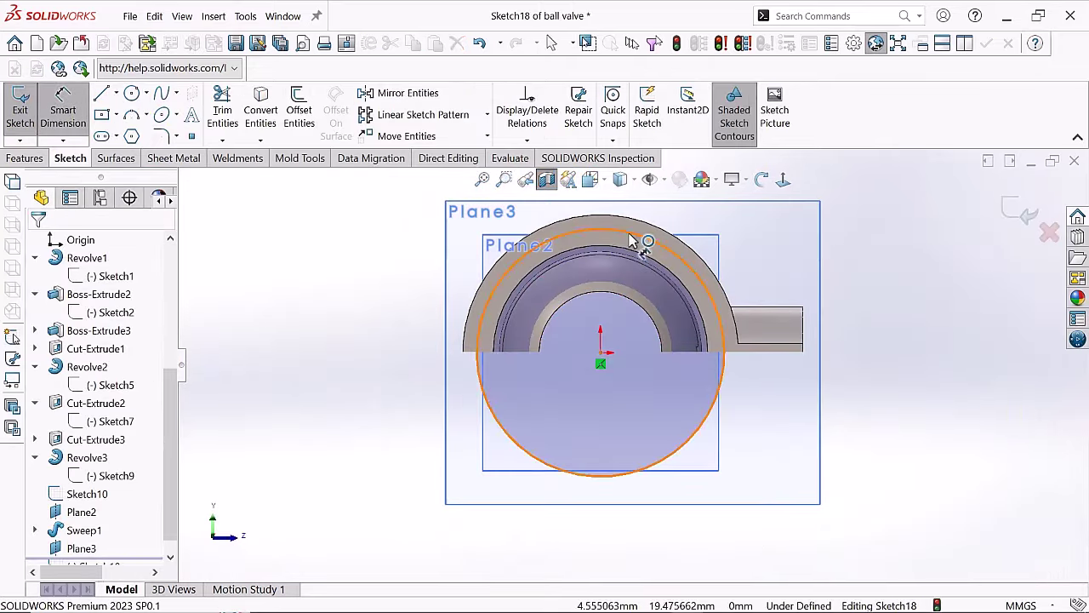
{"action": "left_click", "coordinate": [851, 220]}
{"action": "middle_click_drag", "start_coordinate": [925, 454], "coordinate": [942, 232]}
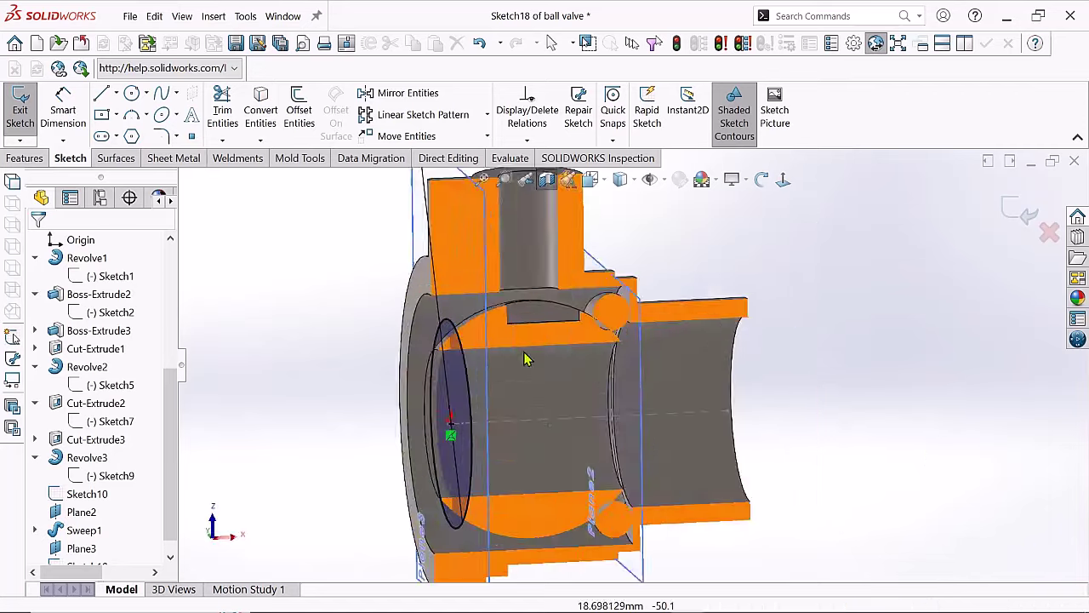
- Sweep a 5 mm circular profile along the new Sketch18 circle as Sweep2
{"action": "left_click", "coordinate": [153, 93]}
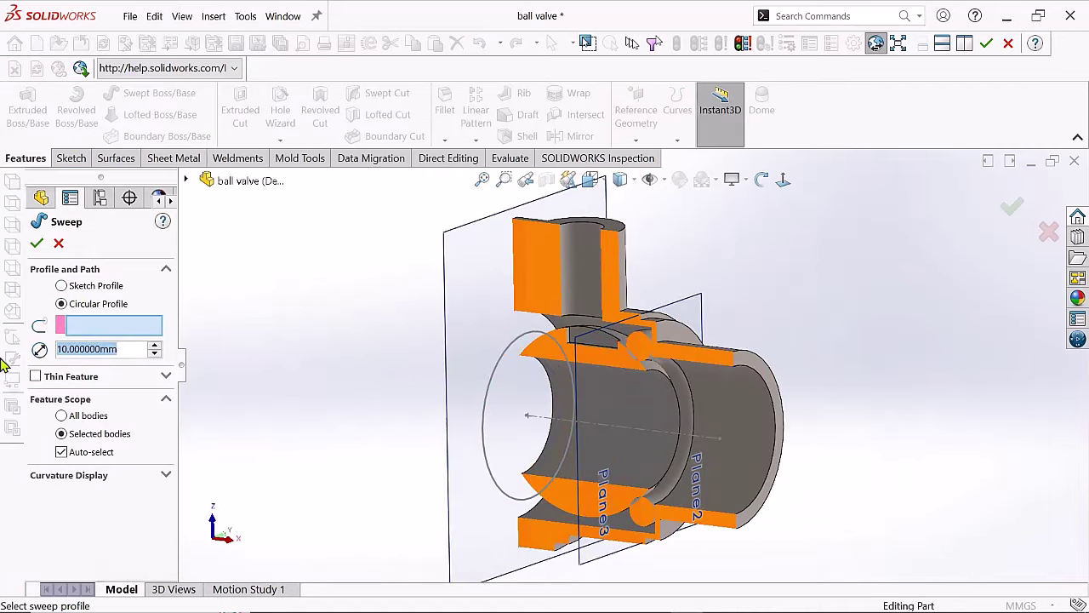
{"action": "left_click", "coordinate": [492, 366]}
{"action": "scroll", "coordinate": [469, 331], "scroll_direction": "down", "scroll_amount": 3}
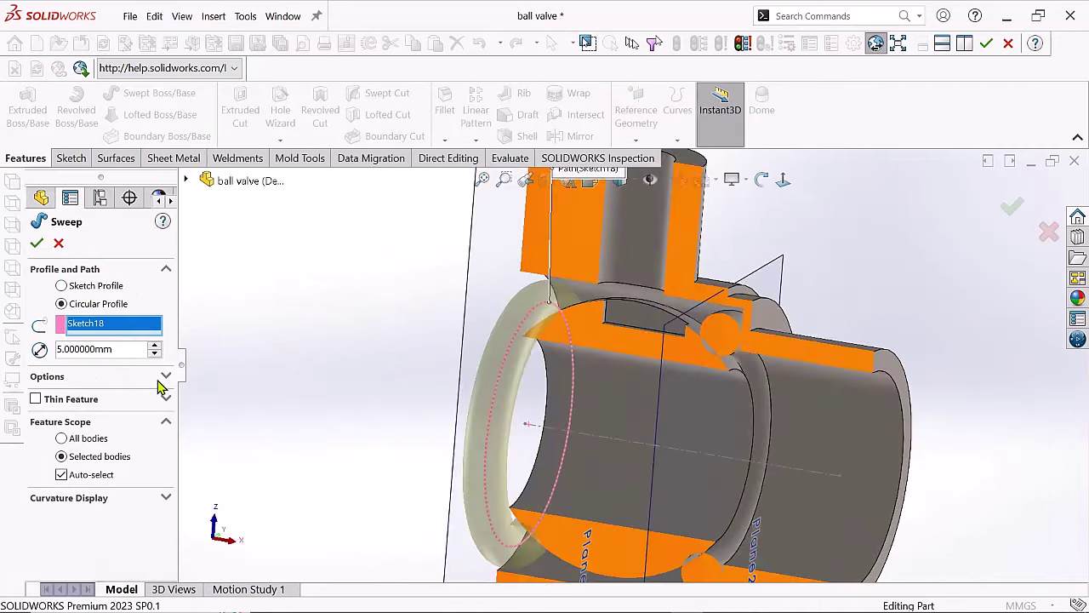
{"action": "left_click", "coordinate": [37, 243]}
{"action": "scroll", "coordinate": [602, 443], "scroll_direction": "up", "scroll_amount": 5}
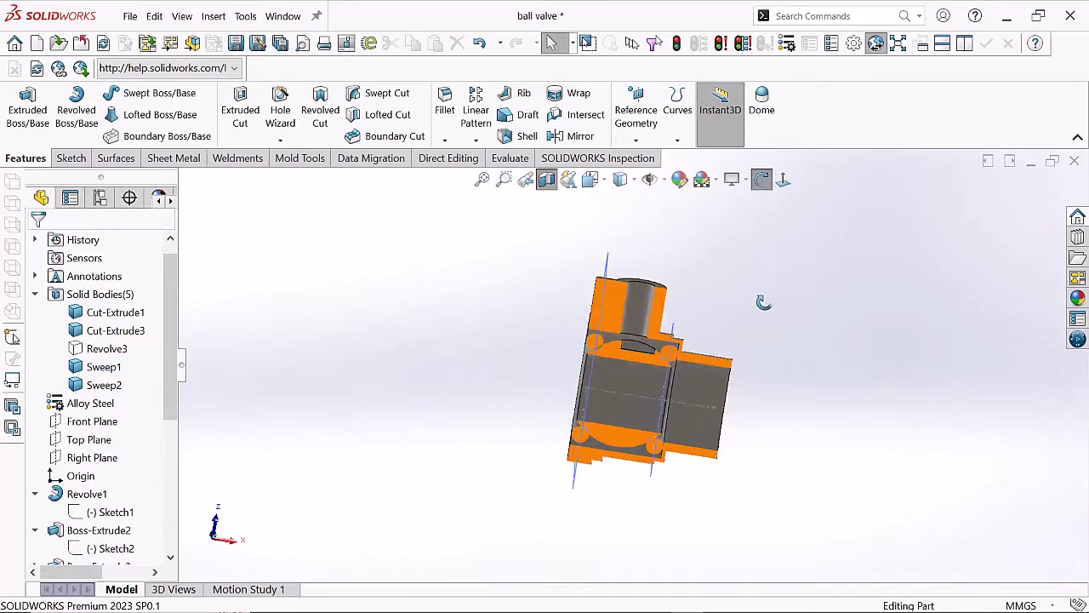
{"action": "scroll", "coordinate": [602, 442], "scroll_direction": "down", "scroll_amount": 5}
{"action": "scroll", "coordinate": [603, 442], "scroll_direction": "up", "scroll_amount": 5}
{"action": "scroll", "coordinate": [668, 400], "scroll_direction": "down", "scroll_amount": 2}
{"action": "mouse_move", "coordinate": [668, 400]}
{"action": "middle_mouse_down"}
{"action": "mouse_move", "coordinate": [613, 510]}
{"action": "mouse_move", "coordinate": [628, 281]}
{"action": "mouse_move", "coordinate": [573, 316]}
{"action": "mouse_move", "coordinate": [611, 398]}
{"action": "mouse_move", "coordinate": [608, 417]}
{"action": "mouse_move", "coordinate": [647, 374]}
{"action": "mouse_move", "coordinate": [613, 391]}
{"action": "middle_mouse_up"}
{"action": "scroll", "coordinate": [608, 528], "scroll_direction": "down", "scroll_amount": 2}
{"action": "scroll", "coordinate": [608, 533], "scroll_direction": "down", "scroll_amount": 2}
{"action": "scroll", "coordinate": [574, 315], "scroll_direction": "up", "scroll_amount": 2}
{"action": "scroll", "coordinate": [607, 417], "scroll_direction": "down", "scroll_amount": 2}
{"action": "scroll", "coordinate": [613, 392], "scroll_direction": "up", "scroll_amount": 2}
- Reopen Sketch1 under Revolve1 for editing and clear the selection
{"action": "scroll", "coordinate": [158, 406], "scroll_direction": "up", "scroll_amount": 1}
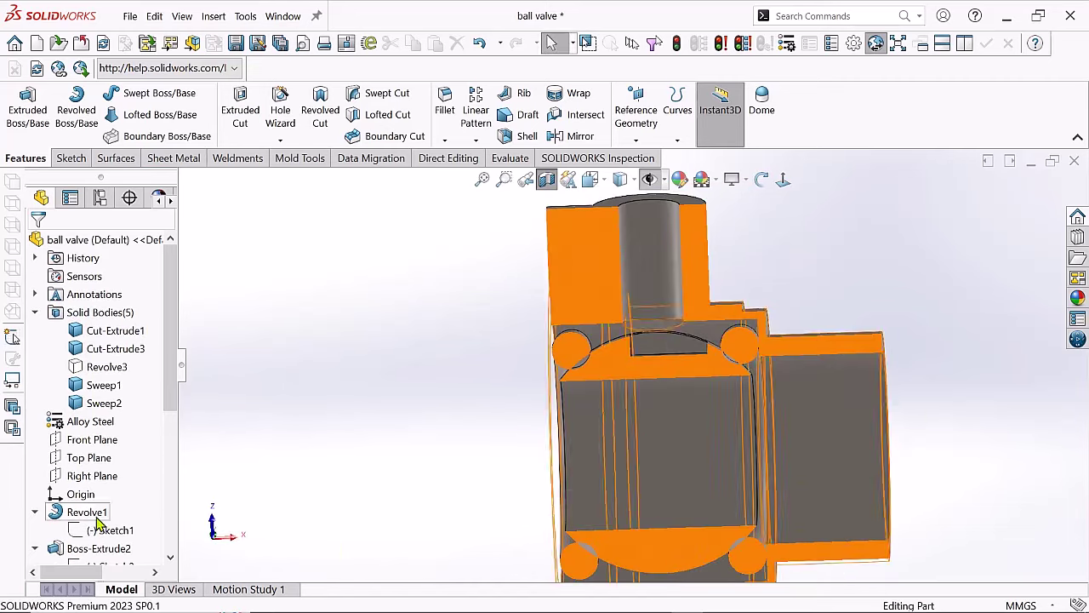
{"action": "double_click", "coordinate": [111, 530]}
{"action": "left_click", "coordinate": [413, 409]}
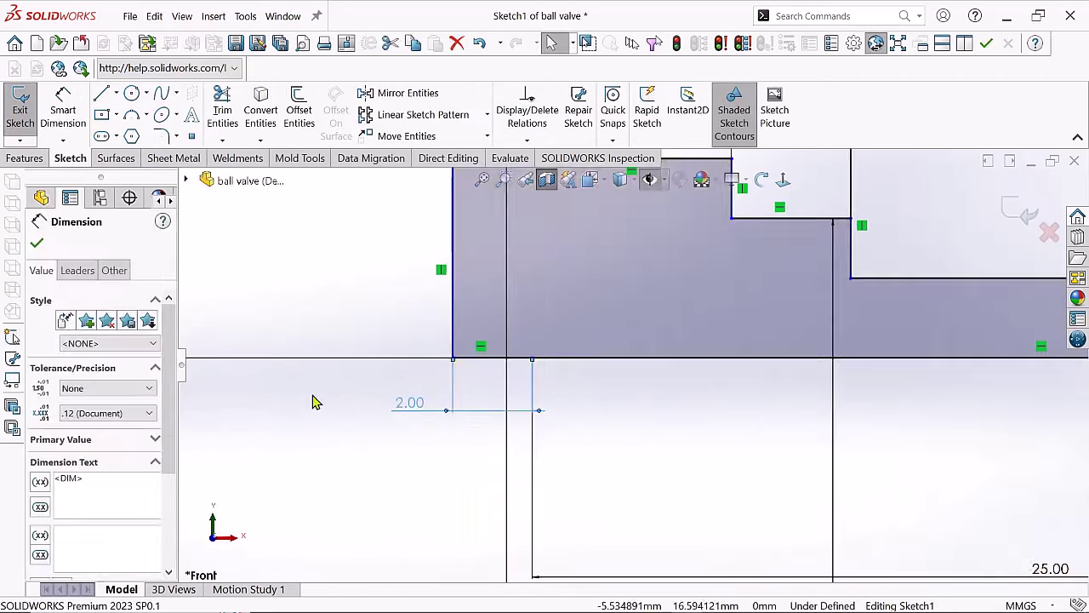
{"action": "key", "text": "Escape"}
{"action": "scroll", "coordinate": [637, 397], "scroll_direction": "up", "scroll_amount": 2}
- Draw the lines of a 2 mm notch into the profile's bottom edge near its left end
{"action": "key", "text": "l"}
{"action": "scroll", "coordinate": [574, 341], "scroll_direction": "down", "scroll_amount": 1}
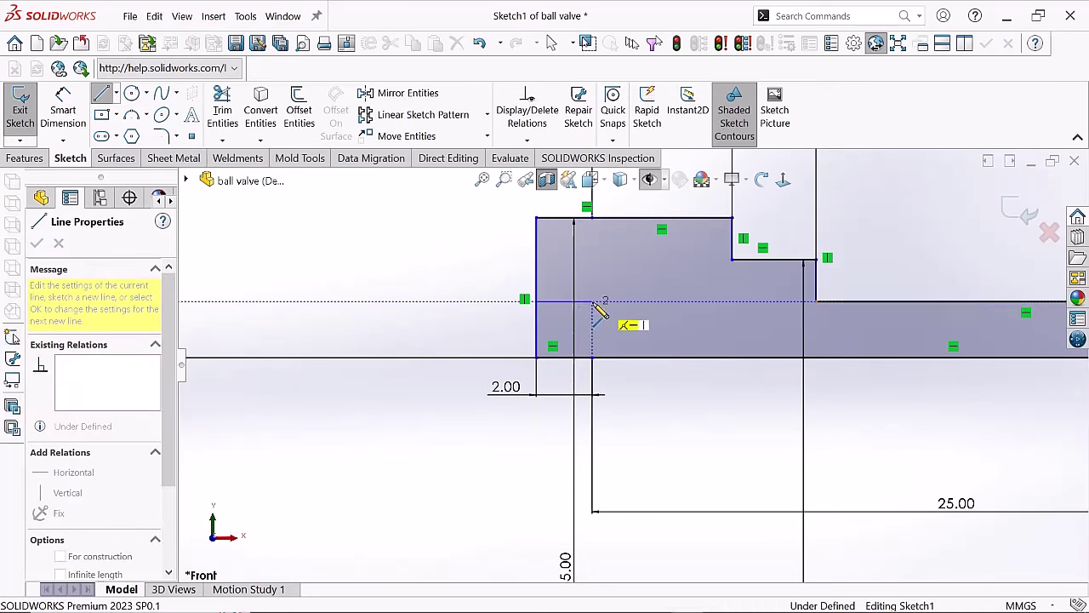
{"action": "left_click", "coordinate": [598, 357]}
{"action": "key", "text": "Escape"}
{"action": "scroll", "coordinate": [744, 430], "scroll_direction": "down", "scroll_amount": 2}
{"action": "scroll", "coordinate": [730, 409], "scroll_direction": "up", "scroll_amount": 3}
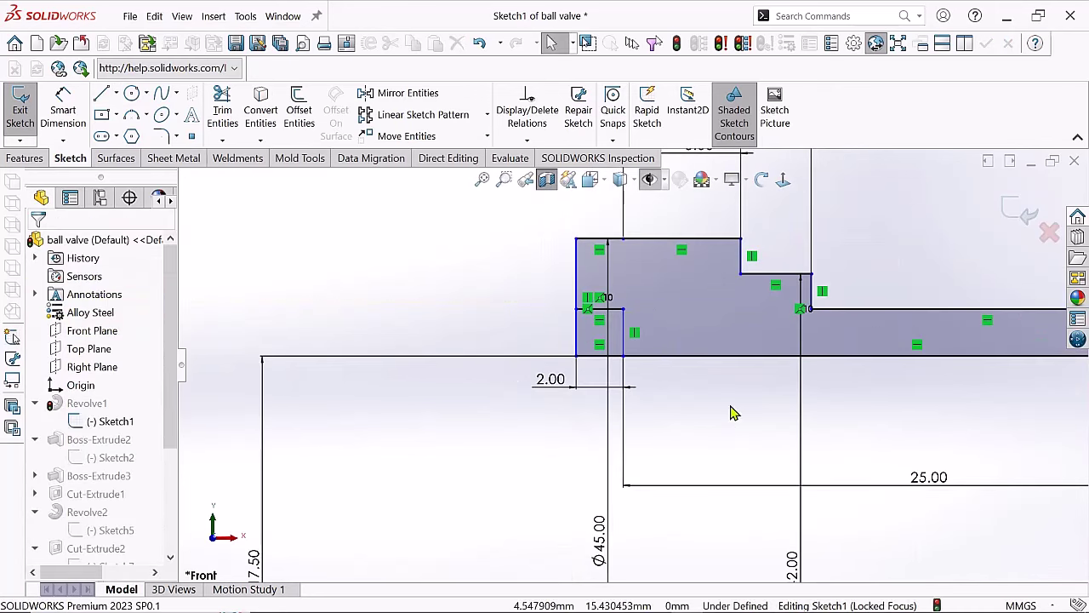
{"action": "scroll", "coordinate": [638, 324], "scroll_direction": "down", "scroll_amount": 1}
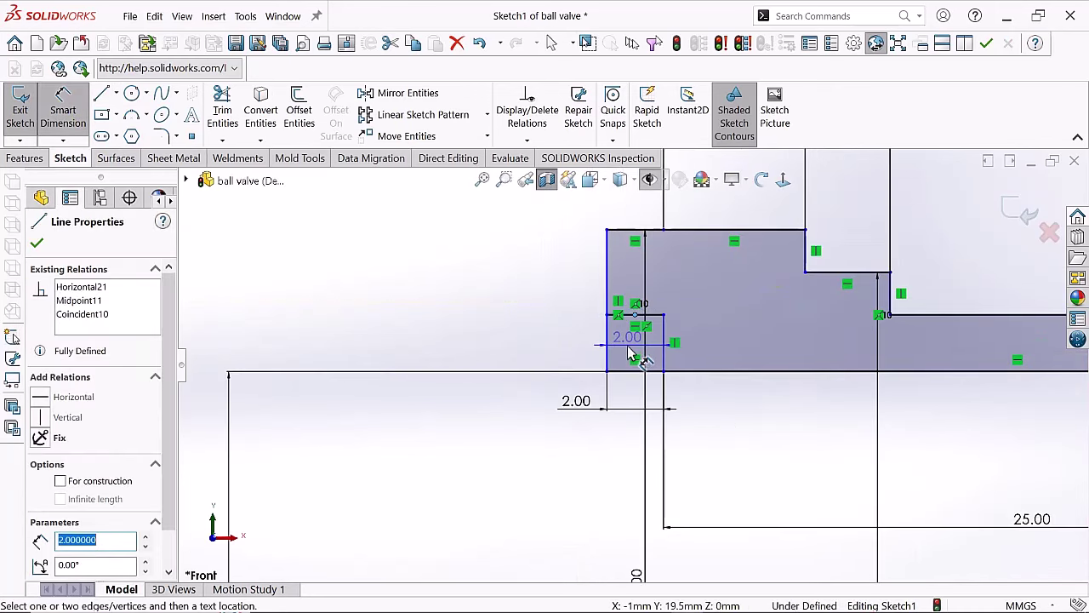
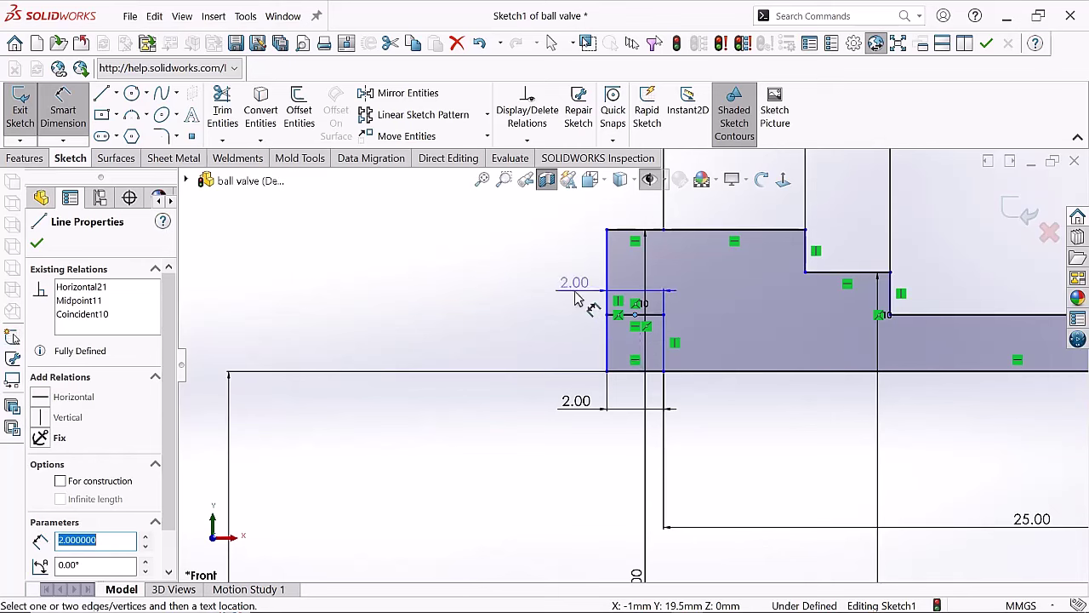
- Dimension the short left edge of the profile to 2.00
{"action": "left_click", "coordinate": [64, 119]}
{"action": "left_click", "coordinate": [606, 340]}
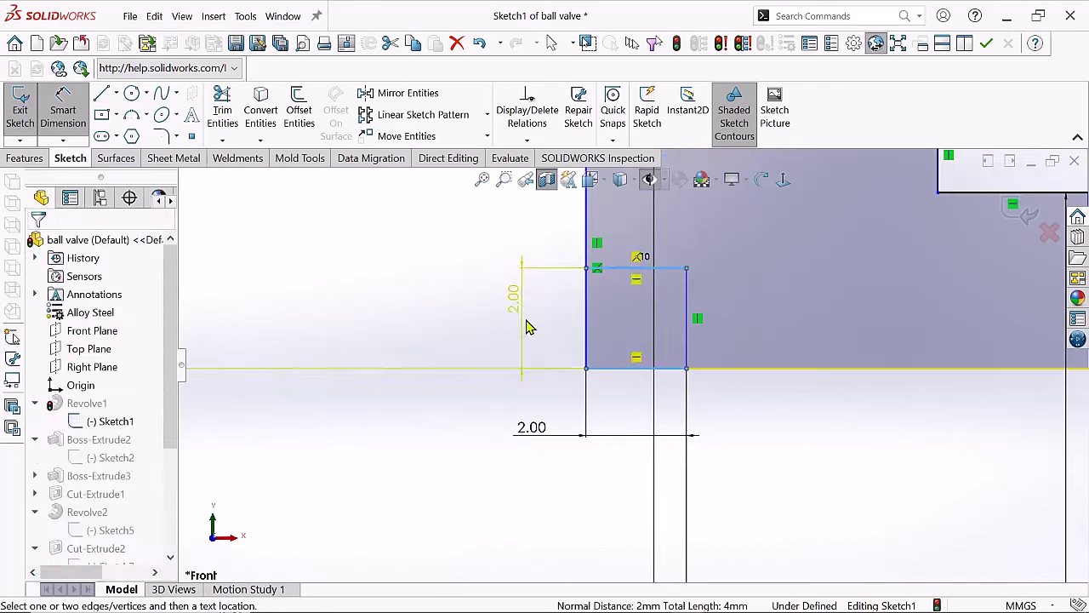
{"action": "left_click", "coordinate": [561, 328]}
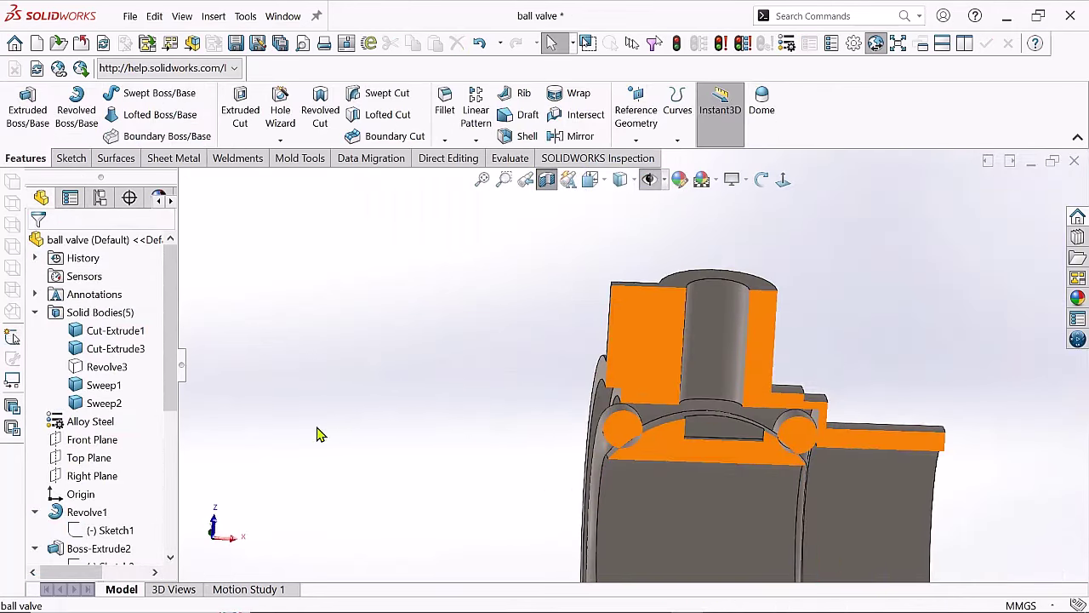
- Edit Sketch1 and draw a horizontal-then-vertical line forming the step
{"action": "left_click", "coordinate": [106, 489]}
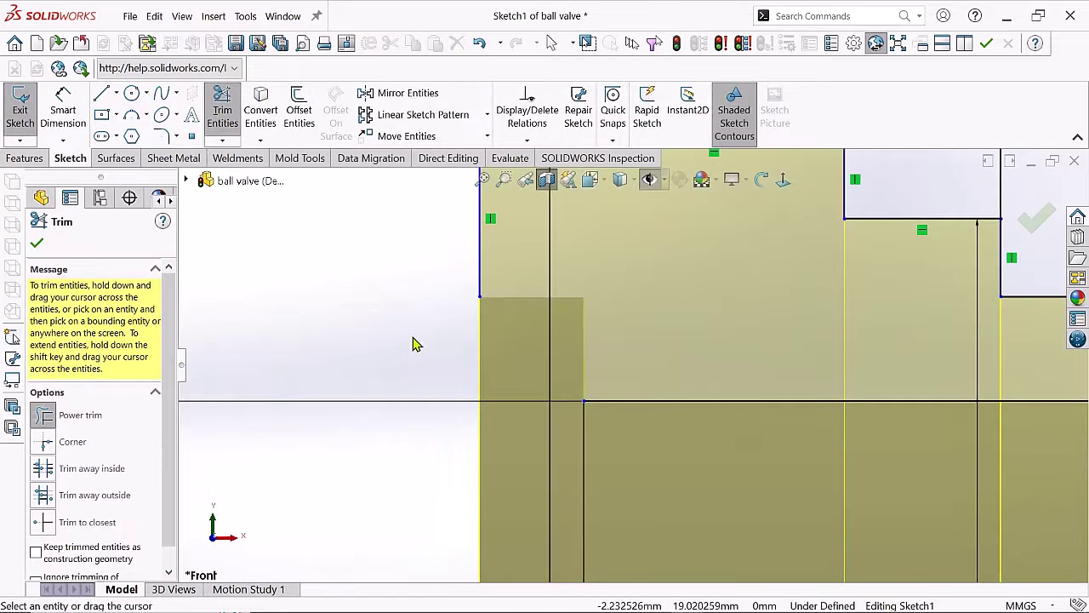
{"action": "scroll", "coordinate": [606, 354], "scroll_direction": "down", "scroll_amount": 3}
{"action": "key", "text": "l"}
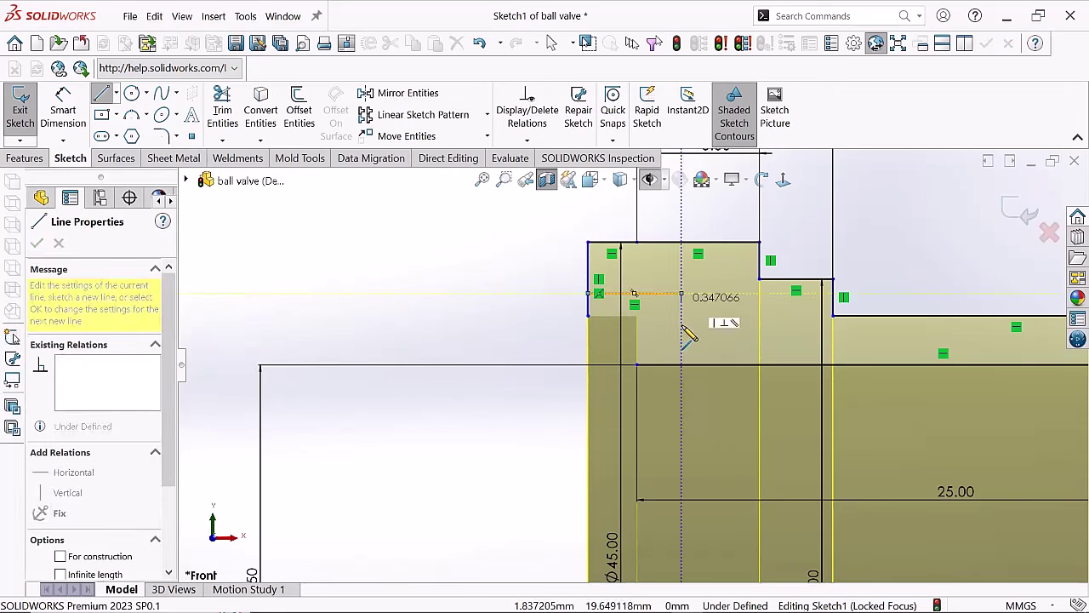
{"action": "left_click", "coordinate": [710, 293]}
{"action": "left_click", "coordinate": [710, 353]}
{"action": "right_click", "coordinate": [685, 314]}
{"action": "left_click", "coordinate": [720, 379]}
- Dimension the new step lines 5.00 across and 3.00 tall
{"action": "left_click", "coordinate": [454, 274]}
{"action": "key", "text": "Return"}
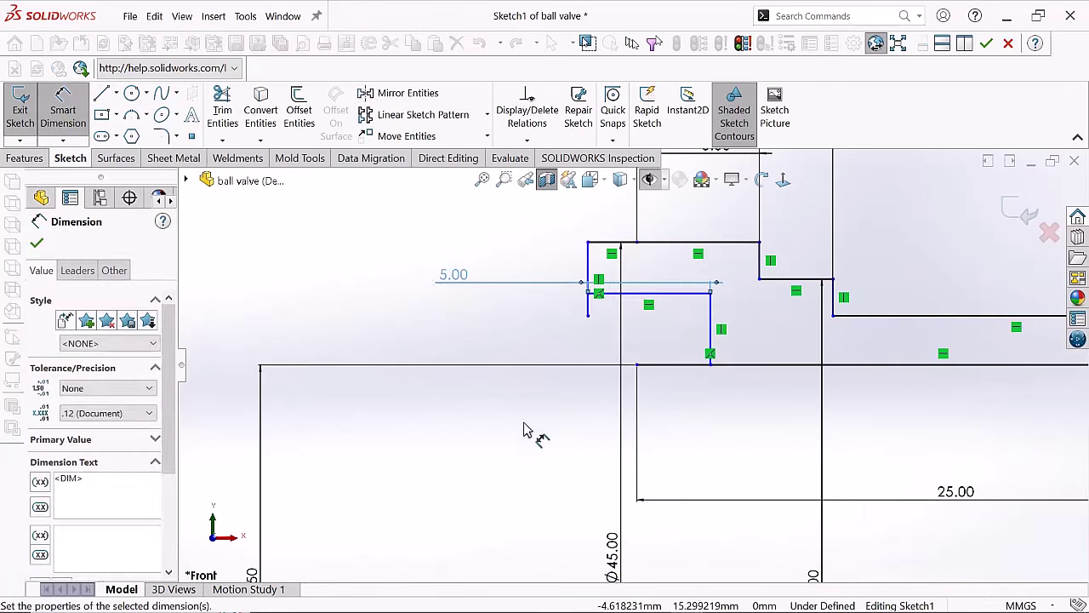
{"action": "left_click", "coordinate": [523, 429]}
{"action": "right_click", "coordinate": [439, 334]}
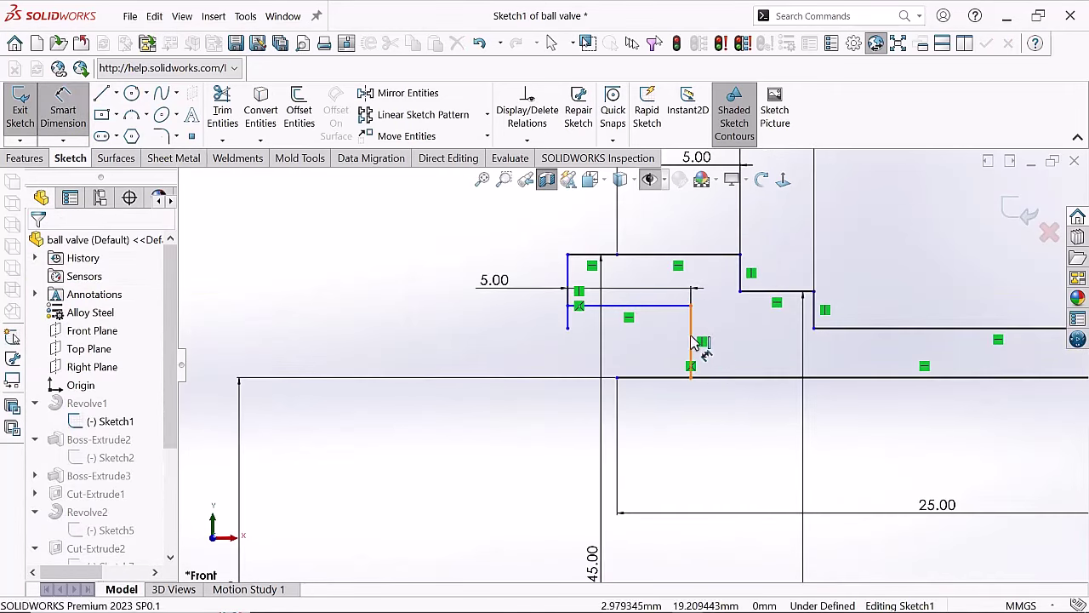
{"action": "left_click", "coordinate": [501, 363]}
{"action": "type", "text": "3"}
{"action": "key", "text": "Return"}
{"action": "left_click", "coordinate": [554, 443]}
{"action": "left_click", "coordinate": [222, 110]}
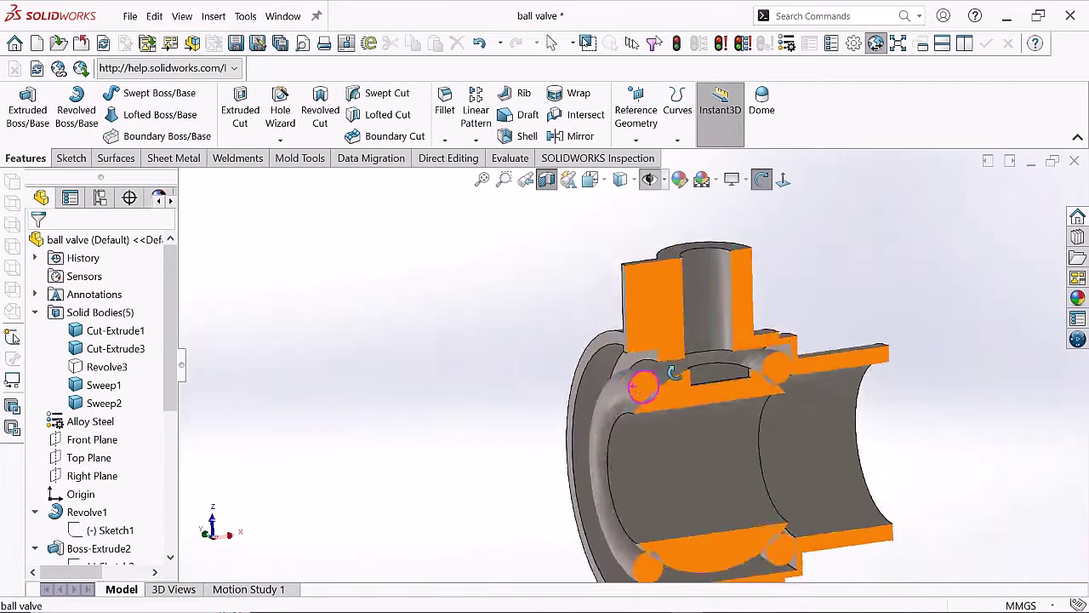
- Inspect Sketch3 of Boss-Extrude3 on the orbited valve, then return to the part
{"action": "mouse_move", "coordinate": [647, 366]}
{"action": "left_mouse_down"}
{"action": "mouse_move", "coordinate": [601, 346]}
{"action": "mouse_move", "coordinate": [311, 438]}
{"action": "left_mouse_up"}
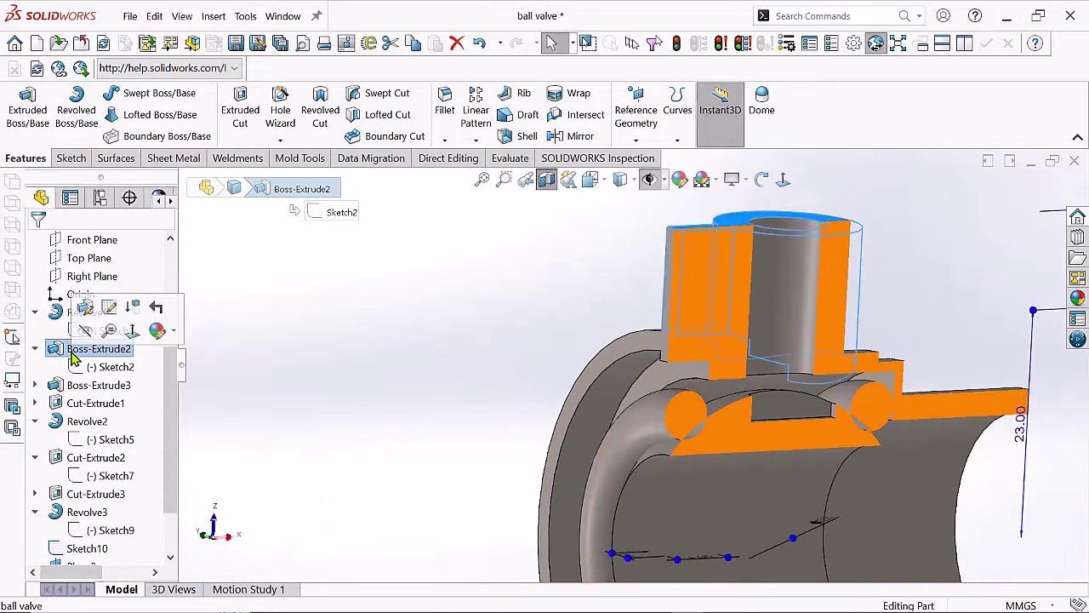
{"action": "left_click", "coordinate": [93, 384]}
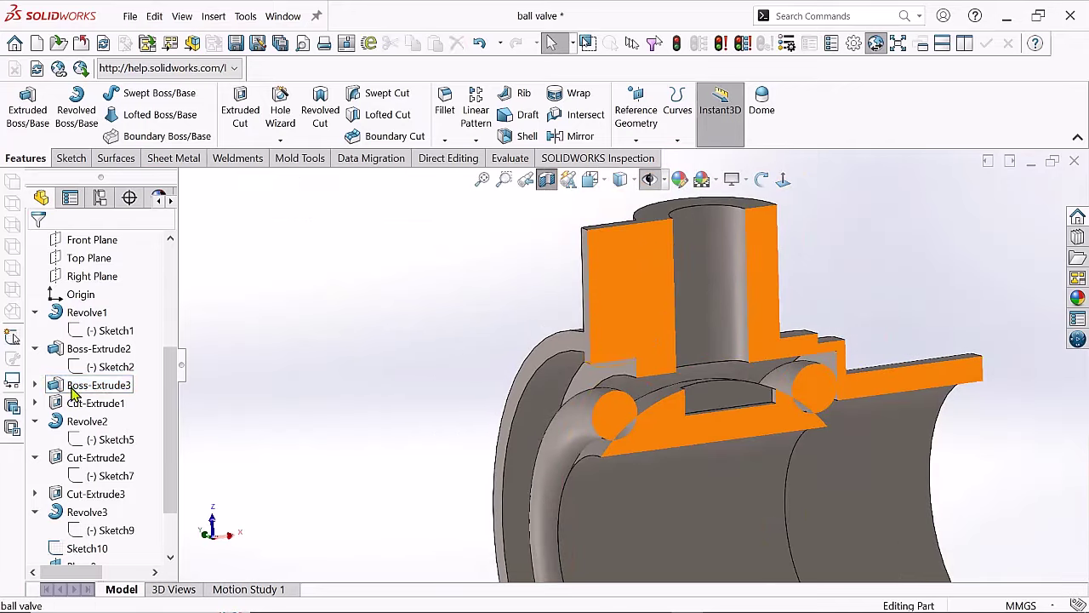
{"action": "left_click", "coordinate": [94, 349]}
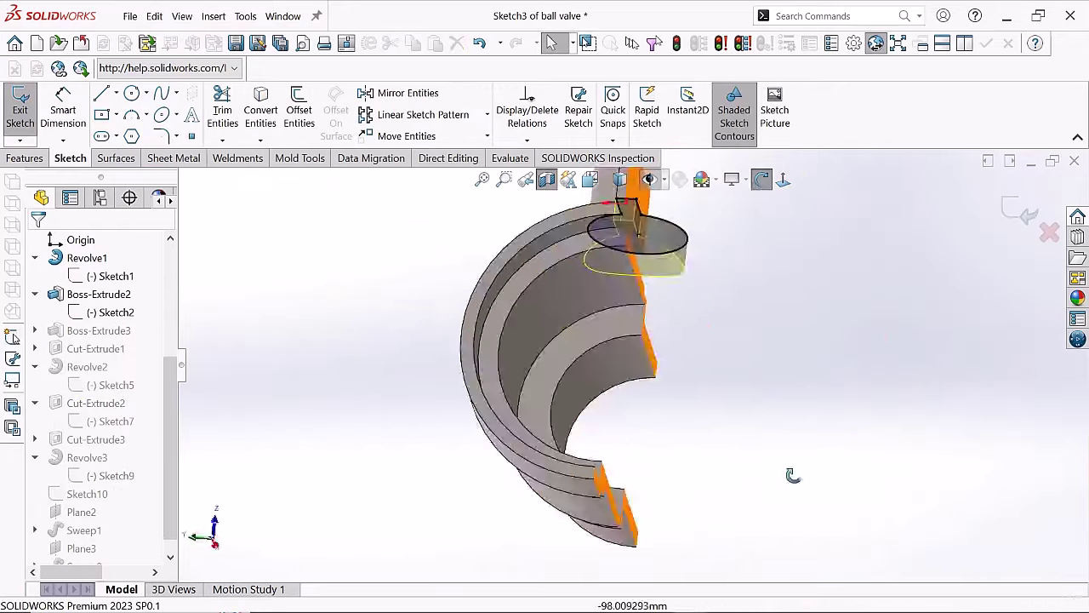
{"action": "mouse_move", "coordinate": [794, 475]}
{"action": "left_mouse_down"}
{"action": "mouse_move", "coordinate": [807, 388]}
{"action": "mouse_move", "coordinate": [766, 357]}
{"action": "left_mouse_up"}
{"action": "left_click", "coordinate": [1013, 208]}
{"action": "scroll", "coordinate": [536, 340], "scroll_direction": "up", "scroll_amount": 3}
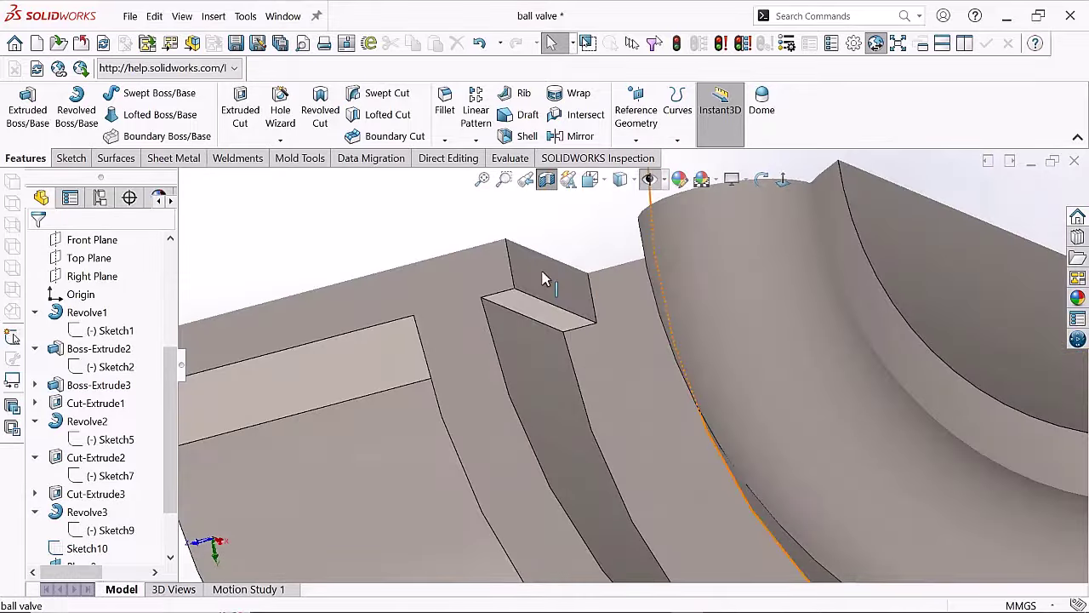
{"action": "middle_click_drag", "start_coordinate": [545, 279], "coordinate": [365, 505]}
{"action": "left_click", "coordinate": [656, 316]}
{"action": "middle_click_drag", "start_coordinate": [677, 374], "coordinate": [743, 232]}
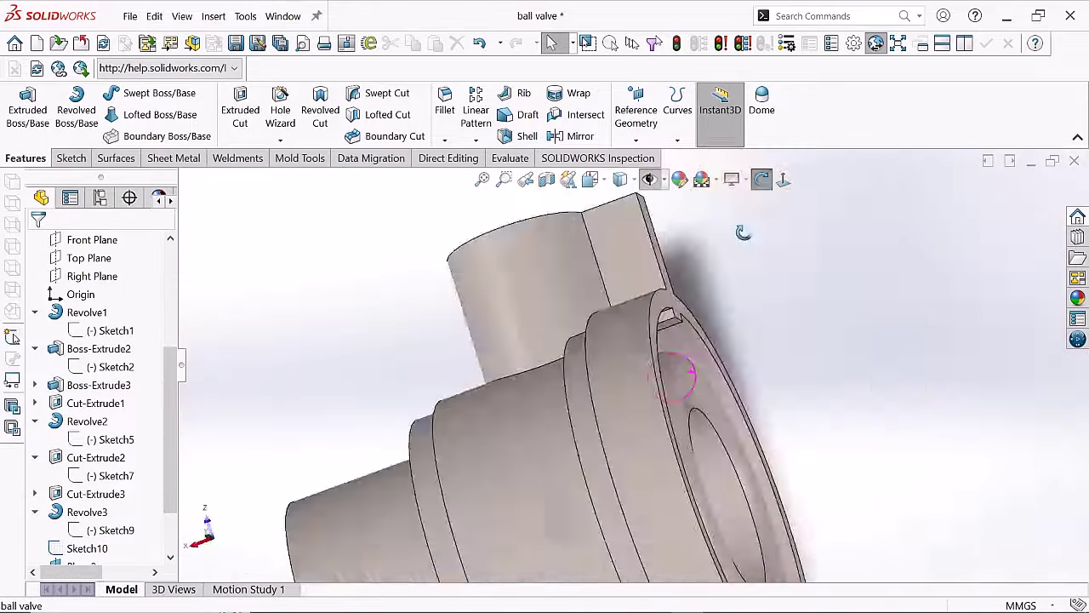
{"action": "left_click_drag", "start_coordinate": [743, 232], "coordinate": [1028, 195]}
- Set the document's shaded image quality to high in Options
{"action": "left_click", "coordinate": [854, 43]}
{"action": "left_click", "coordinate": [399, 108]}
{"action": "left_click", "coordinate": [314, 279]}
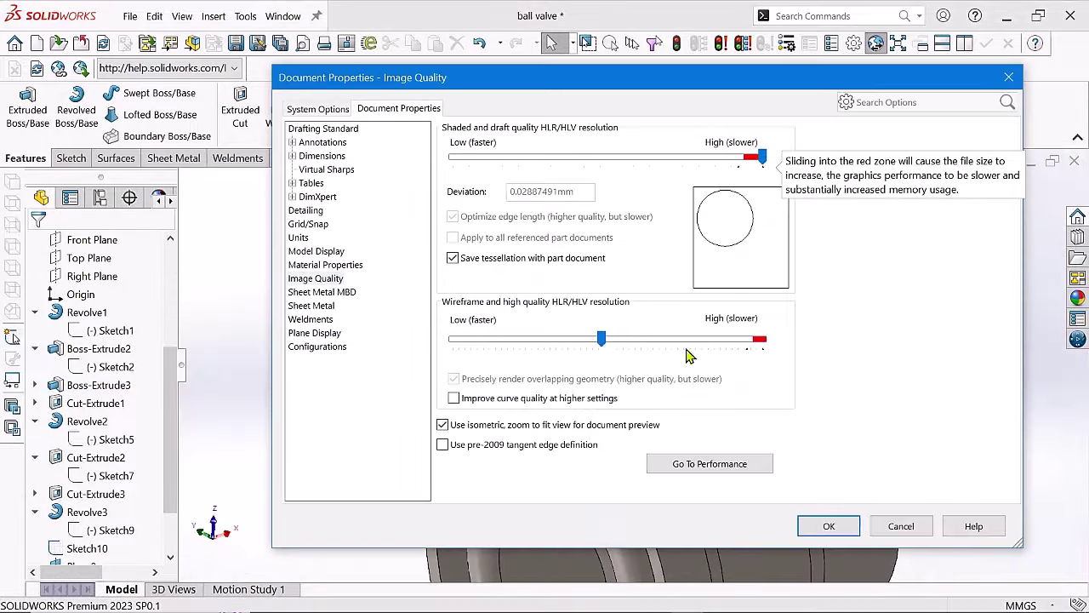
{"action": "left_click", "coordinate": [829, 526]}
{"action": "scroll", "coordinate": [584, 369], "scroll_direction": "up", "scroll_amount": 3}
{"action": "left_click", "coordinate": [639, 314]}
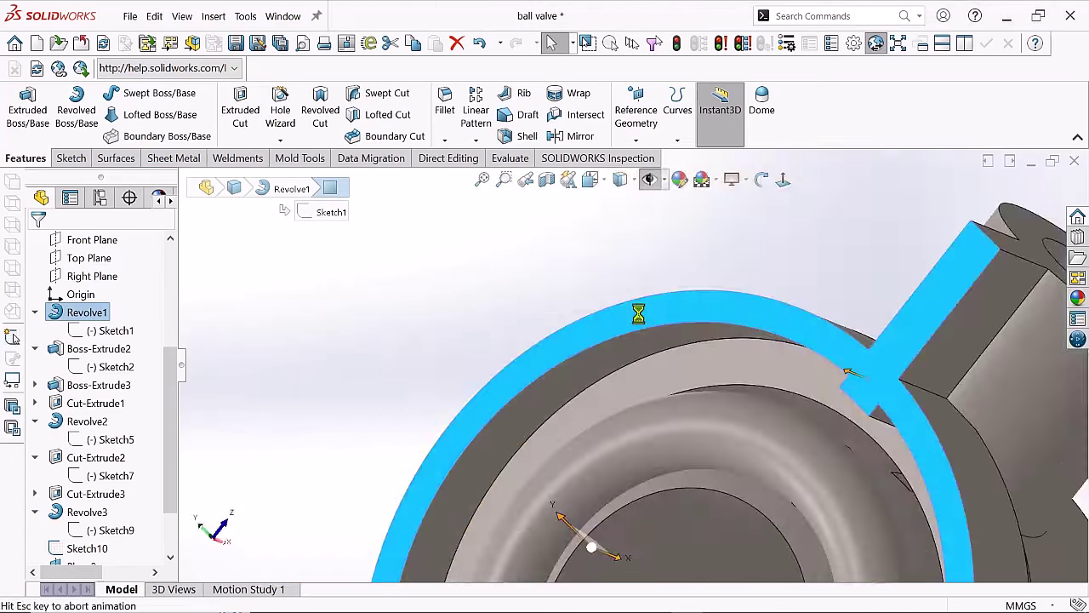
- Convert the ring face edges into the new sketch and view it Normal To
{"action": "scroll", "coordinate": [863, 253], "scroll_direction": "up", "scroll_amount": 3}
{"action": "scroll", "coordinate": [766, 316], "scroll_direction": "up", "scroll_amount": 2}
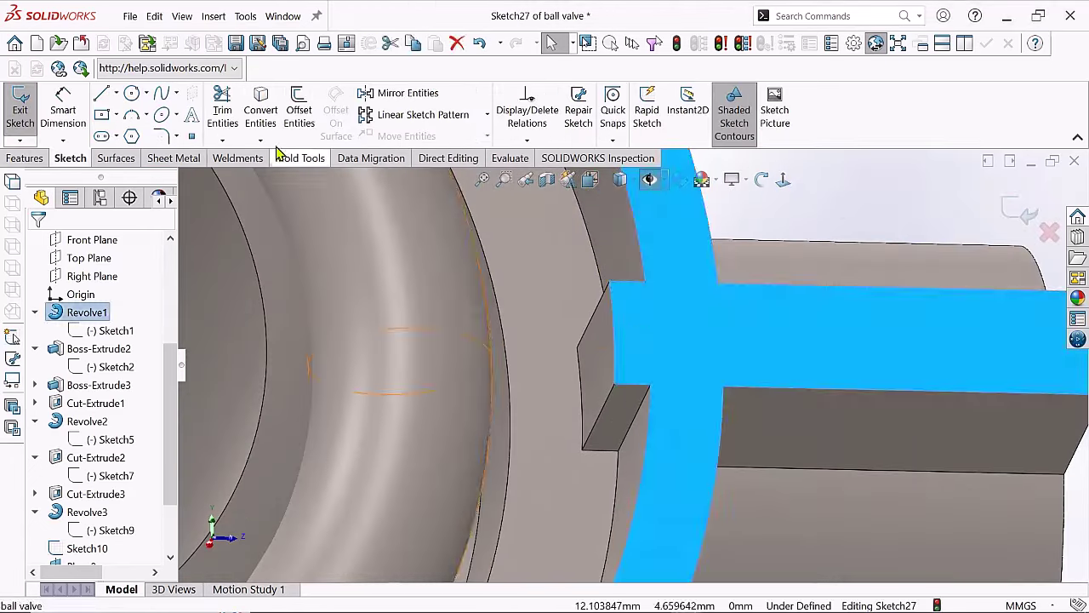
{"action": "left_click", "coordinate": [260, 110]}
{"action": "middle_click_drag", "start_coordinate": [775, 294], "coordinate": [628, 288]}
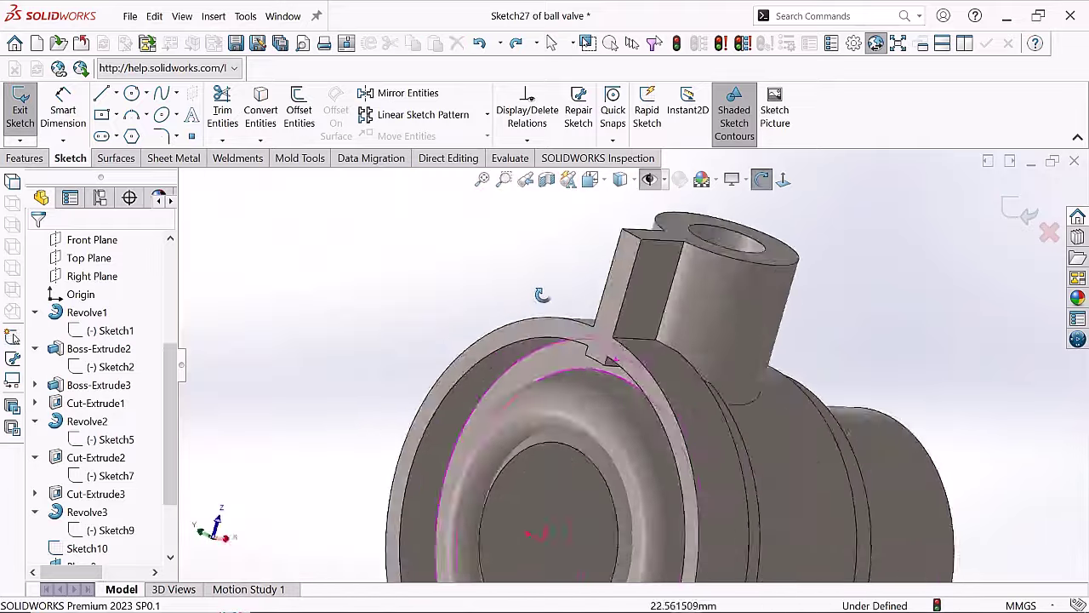
{"action": "key", "text": "Escape"}
{"action": "key", "text": "ctrl+8"}
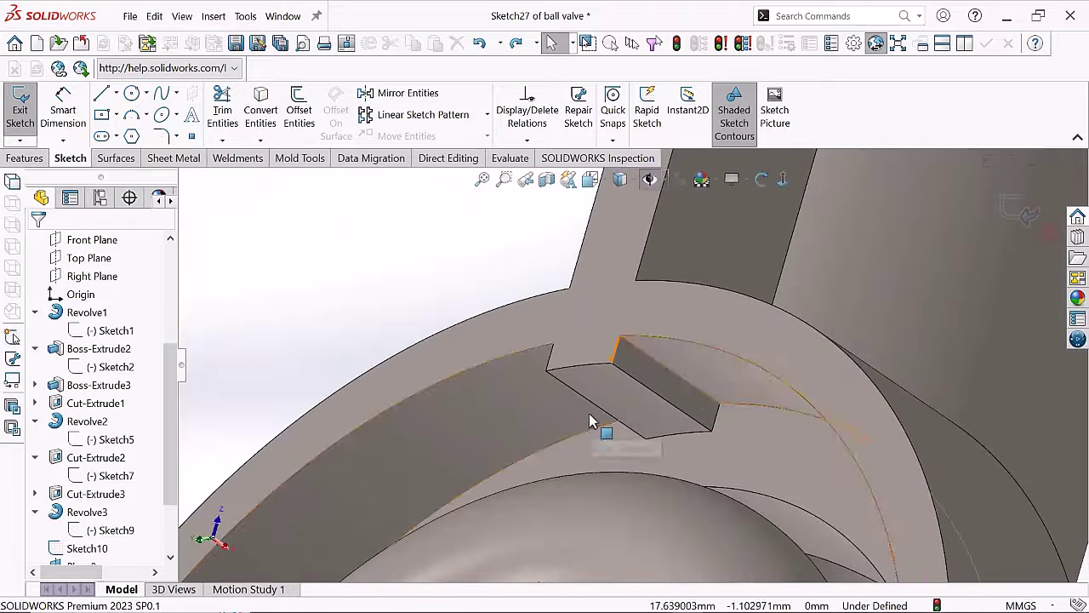
{"action": "scroll", "coordinate": [756, 378], "scroll_direction": "down", "scroll_amount": 3}
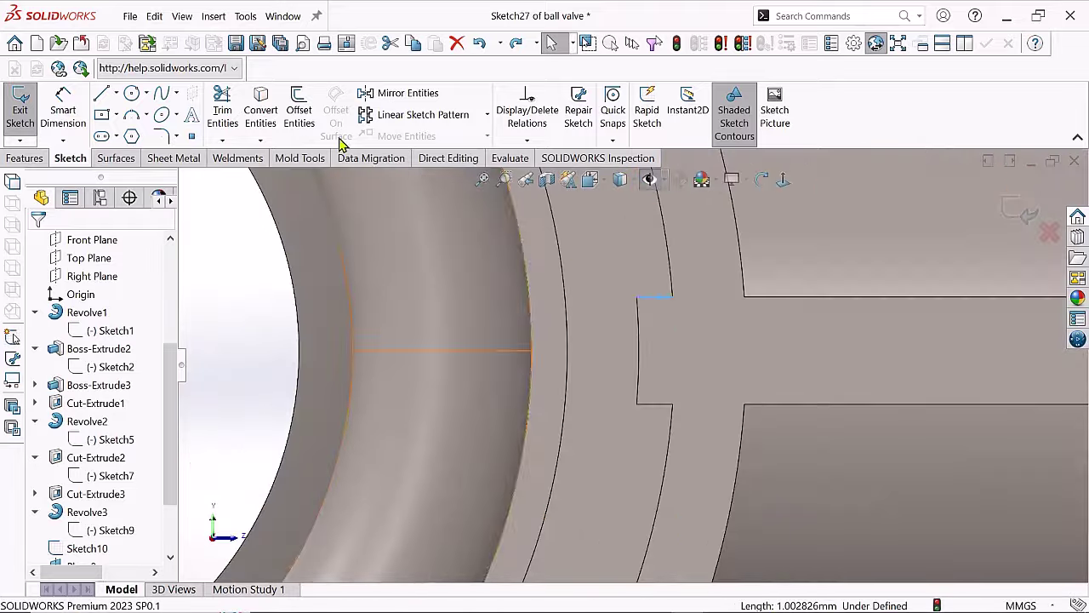
{"action": "scroll", "coordinate": [650, 323], "scroll_direction": "down", "scroll_amount": 2}
{"action": "scroll", "coordinate": [633, 366], "scroll_direction": "up", "scroll_amount": 2}
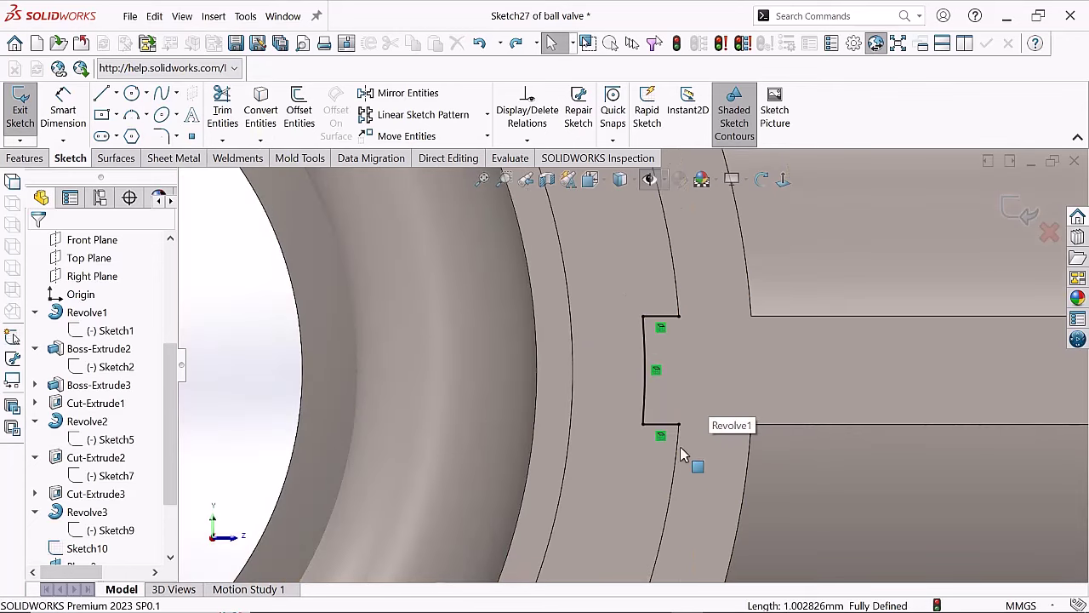
{"action": "scroll", "coordinate": [668, 339], "scroll_direction": "up", "scroll_amount": 1}
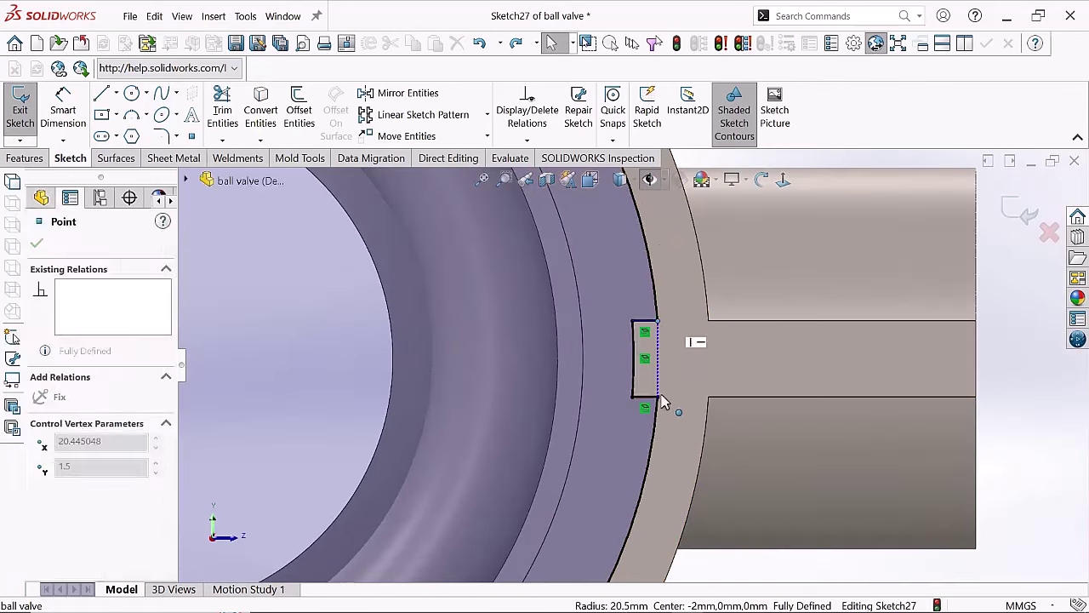
{"action": "scroll", "coordinate": [662, 402], "scroll_direction": "up", "scroll_amount": 2}
{"action": "key", "text": "Escape"}
- Draw a 3 Point Arc across the notch, coradial with the ring edge
{"action": "left_click", "coordinate": [140, 132]}
{"action": "scroll", "coordinate": [632, 401], "scroll_direction": "down", "scroll_amount": 2}
{"action": "left_click_drag", "start_coordinate": [611, 275], "coordinate": [609, 383]}
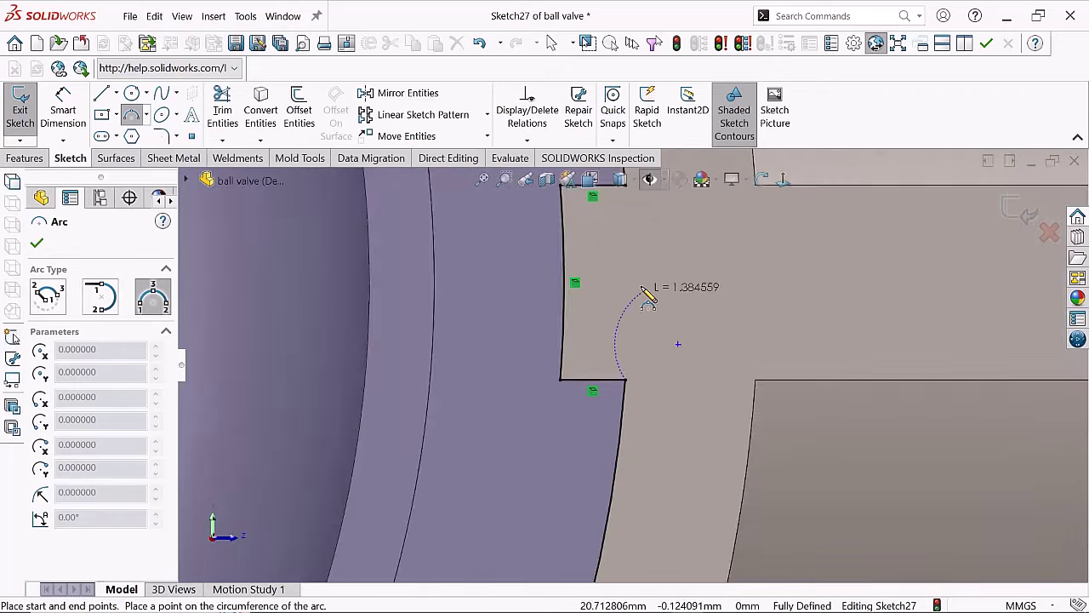
{"action": "scroll", "coordinate": [647, 281], "scroll_direction": "down", "scroll_amount": 2}
{"action": "left_click", "coordinate": [622, 466]}
{"action": "left_click", "coordinate": [688, 382], "text": "ctrl"}
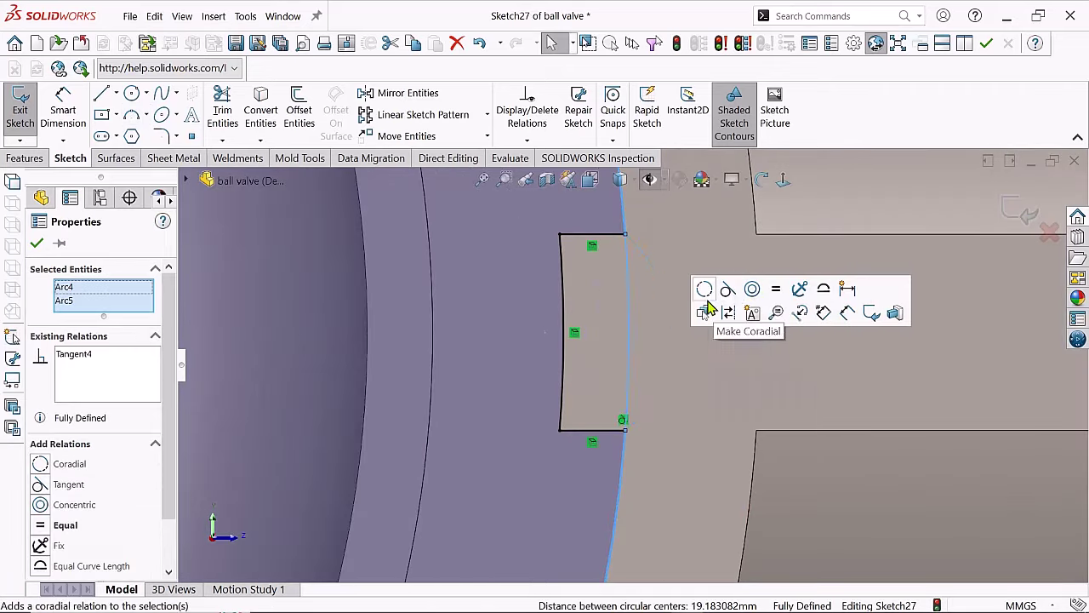
{"action": "left_click", "coordinate": [706, 312]}
{"action": "scroll", "coordinate": [622, 385], "scroll_direction": "up", "scroll_amount": 2}
- Trim the notch outline and exit Sketch27 back to the part
{"action": "left_click", "coordinate": [222, 109]}
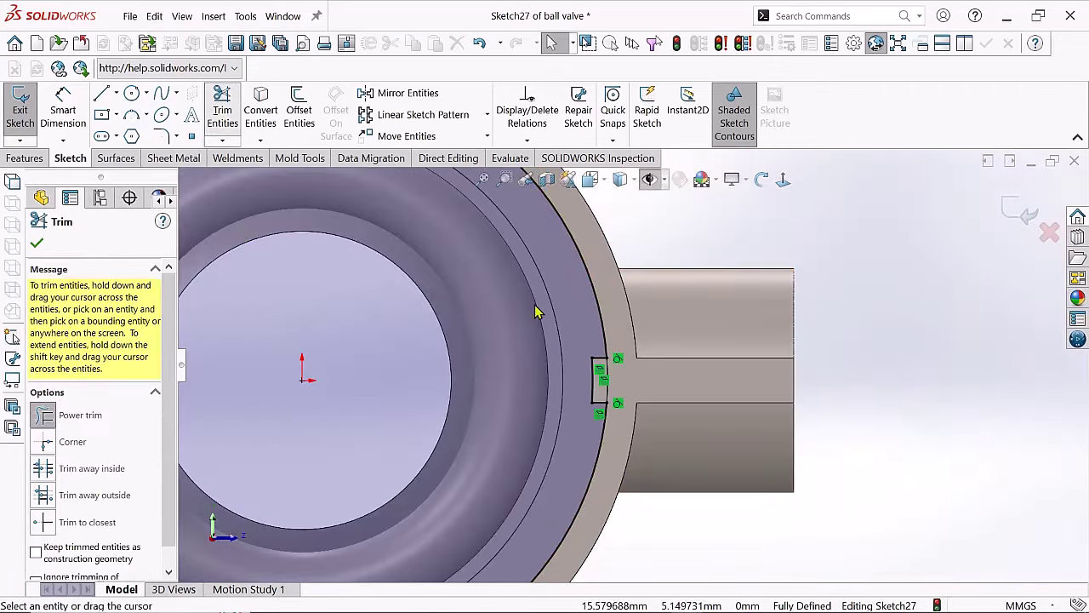
{"action": "key", "text": "Escape"}
{"action": "middle_click_drag", "start_coordinate": [596, 383], "coordinate": [511, 324]}
{"action": "scroll", "coordinate": [613, 400], "scroll_direction": "down", "scroll_amount": 2}
{"action": "left_click", "coordinate": [1028, 213]}
{"action": "scroll", "coordinate": [979, 281], "scroll_direction": "up", "scroll_amount": 3}
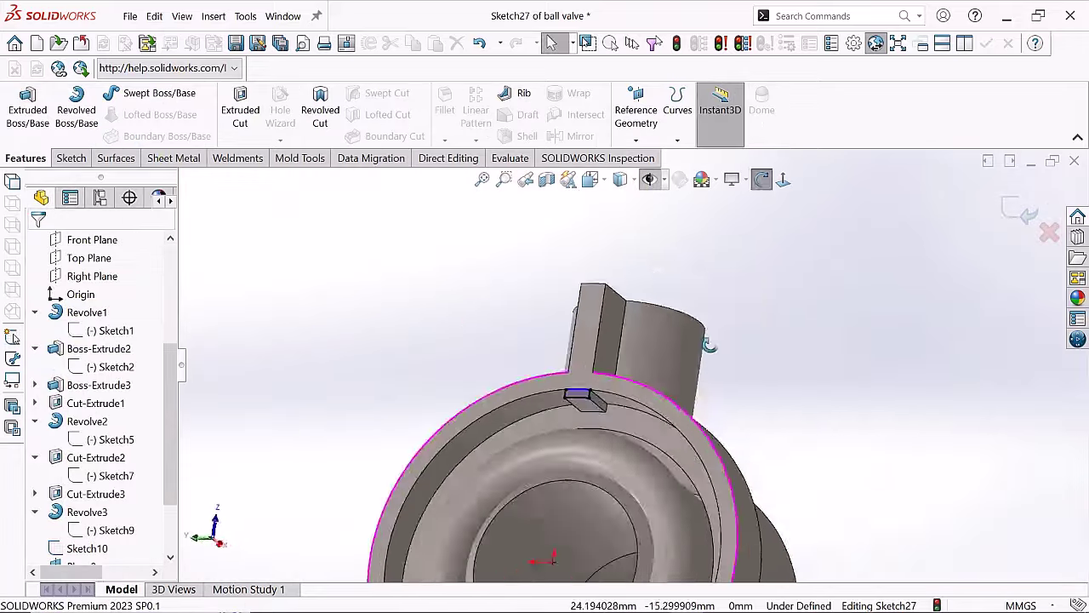
{"action": "middle_click_drag", "start_coordinate": [978, 281], "coordinate": [898, 303]}
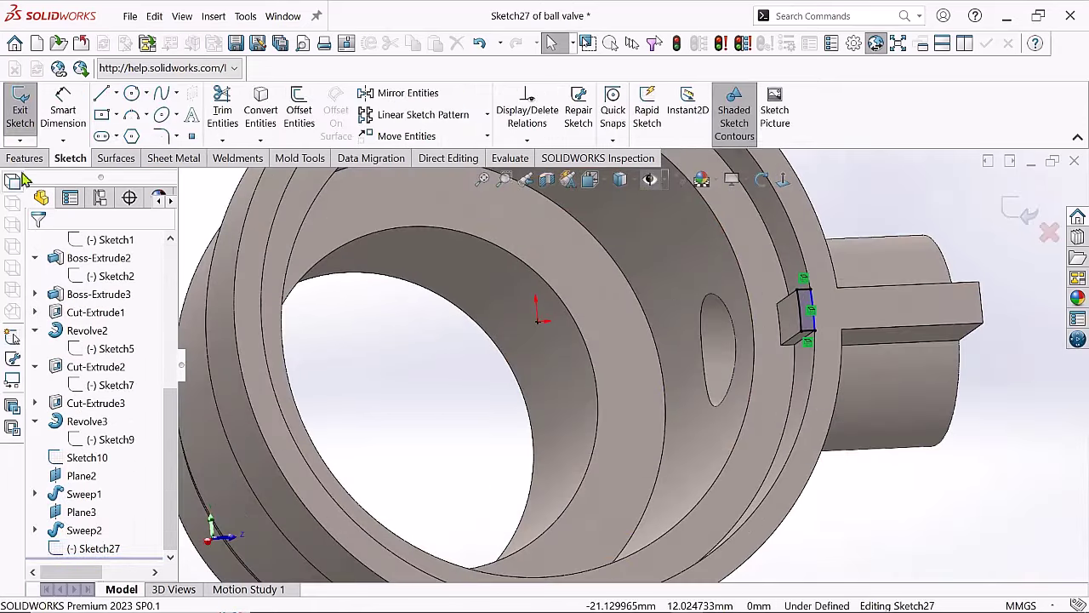
- Cut-extrude the Sketch27 notch up to the selected face as Cut-Extrude4
{"action": "left_click", "coordinate": [24, 158]}
{"action": "left_click", "coordinate": [240, 111]}
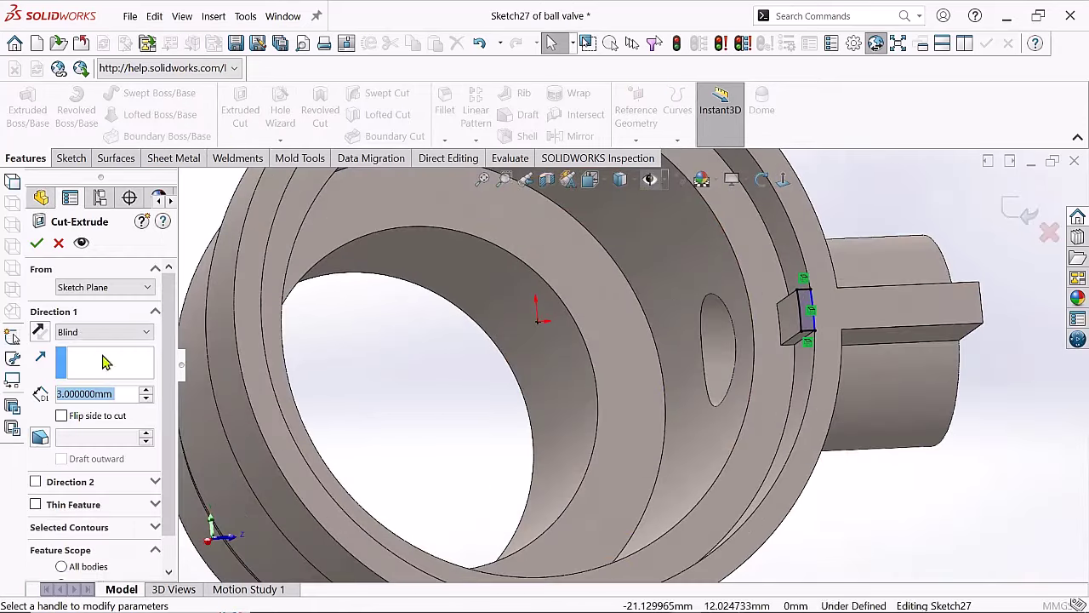
{"action": "left_click", "coordinate": [196, 391]}
{"action": "left_click", "coordinate": [36, 242]}
{"action": "middle_click_drag", "start_coordinate": [647, 357], "coordinate": [829, 322]}
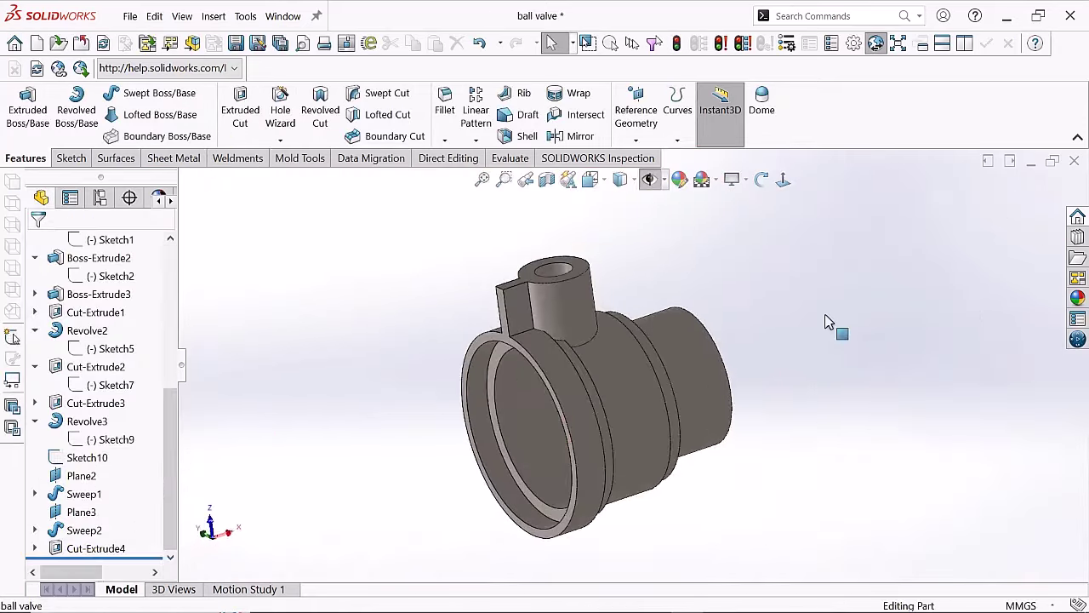
- Save the part, replacing the existing file
{"action": "left_click", "coordinate": [236, 42]}
{"action": "key", "text": "Return"}
{"action": "left_click", "coordinate": [590, 321]}
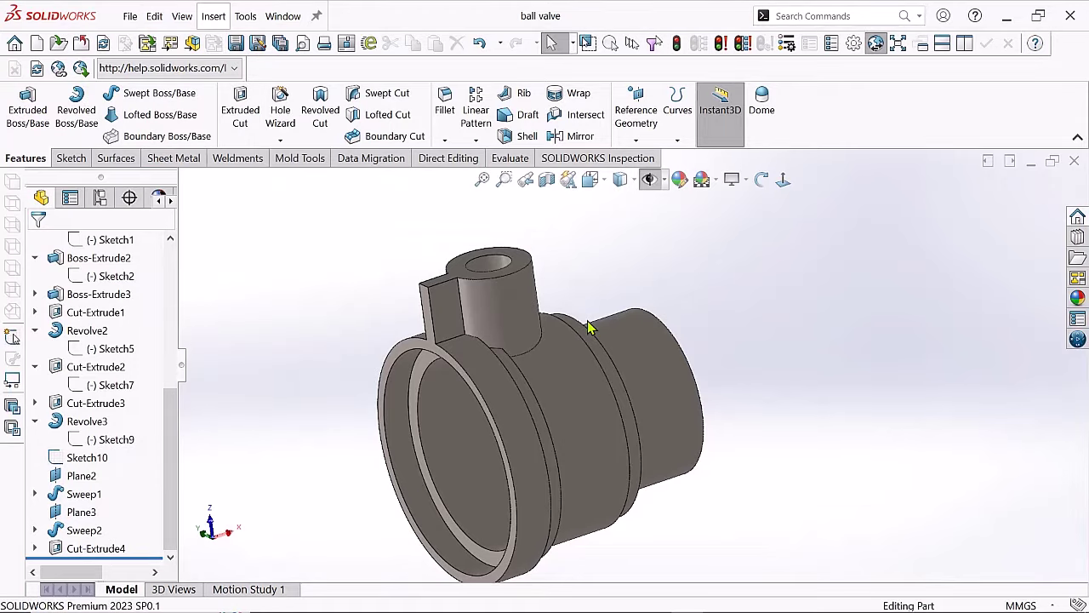
{"action": "middle_click_drag", "start_coordinate": [589, 326], "coordinate": [516, 379]}
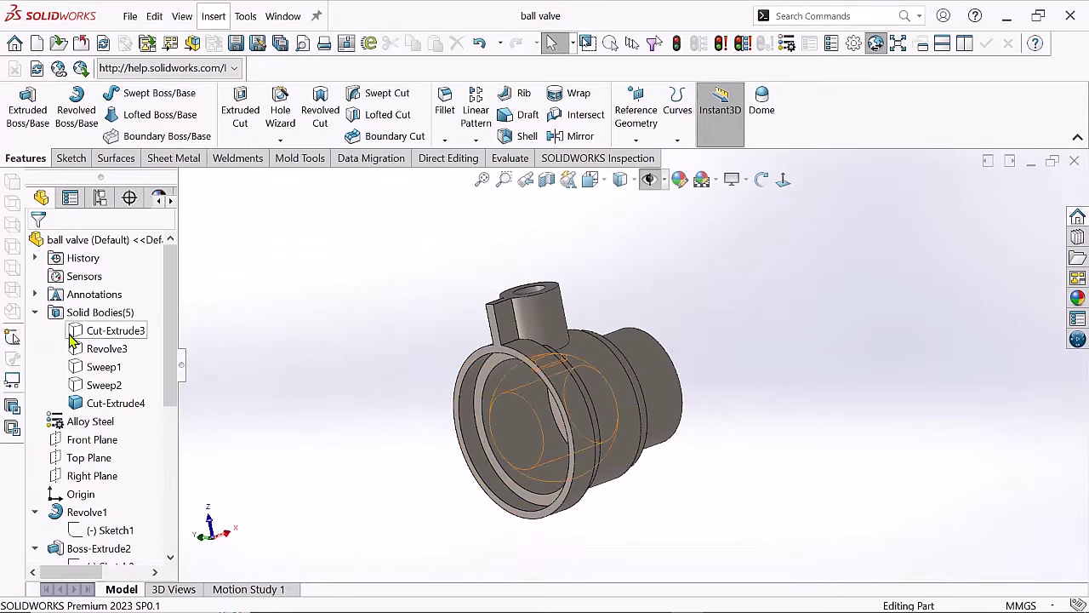
- Show the hidden bodies and apply a front-view section view through the valve
{"action": "left_click", "coordinate": [108, 385], "text": "shift"}
{"action": "key", "text": "ctrl+1"}
{"action": "left_click", "coordinate": [547, 179]}
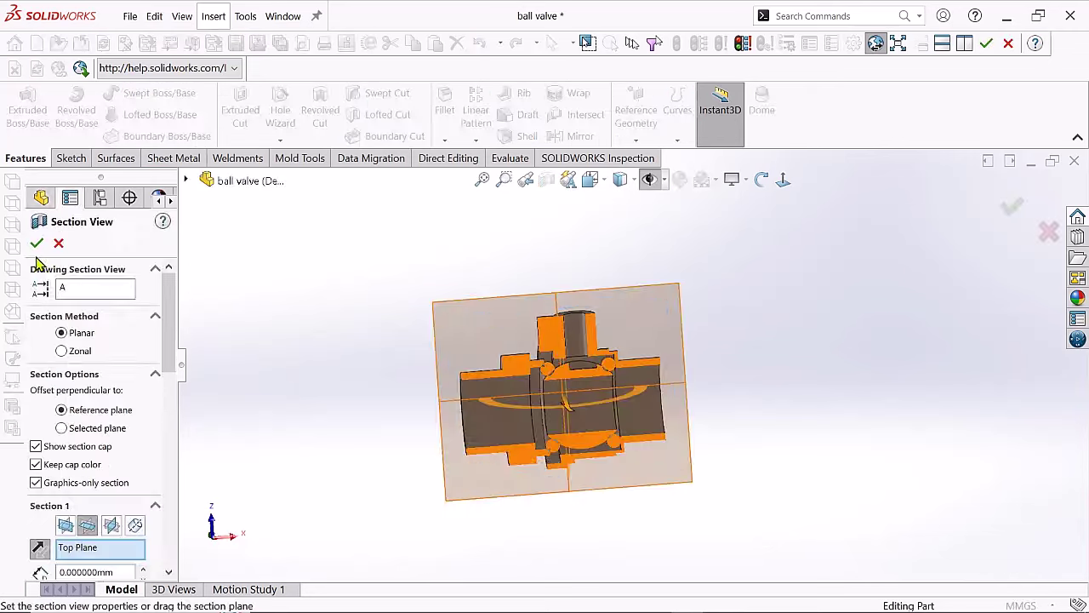
{"action": "key", "text": "Return"}
{"action": "scroll", "coordinate": [608, 426], "scroll_direction": "down", "scroll_amount": 3}
{"action": "scroll", "coordinate": [142, 523], "scroll_direction": "down", "scroll_amount": 5}
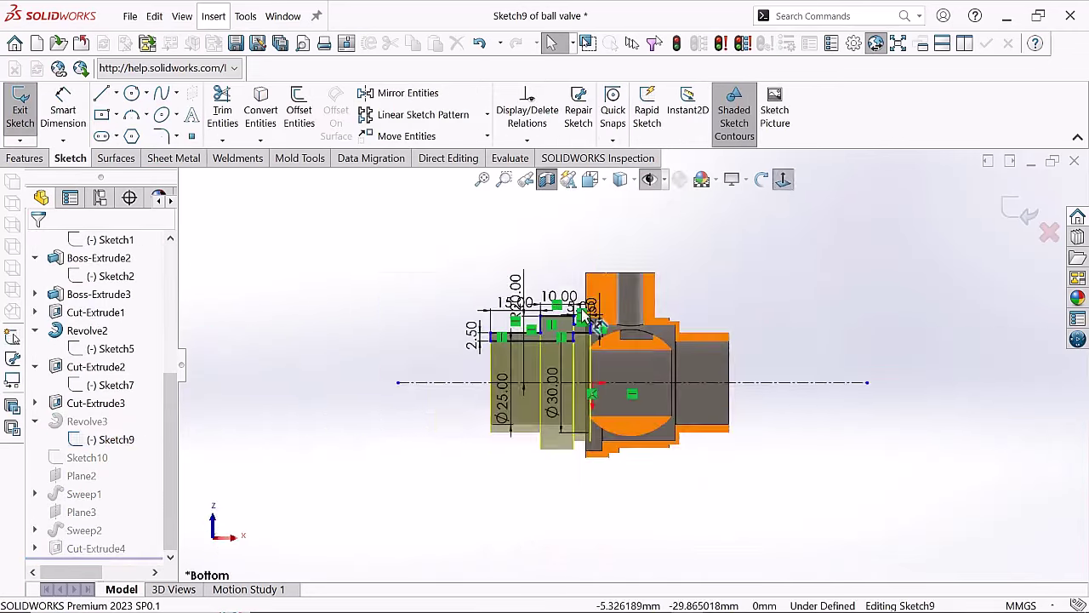
{"action": "scroll", "coordinate": [595, 341], "scroll_direction": "down", "scroll_amount": 3}
- Reopen Sketch9 and inspect the lines of the stepped sleeve profile
{"action": "left_click", "coordinate": [676, 304]}
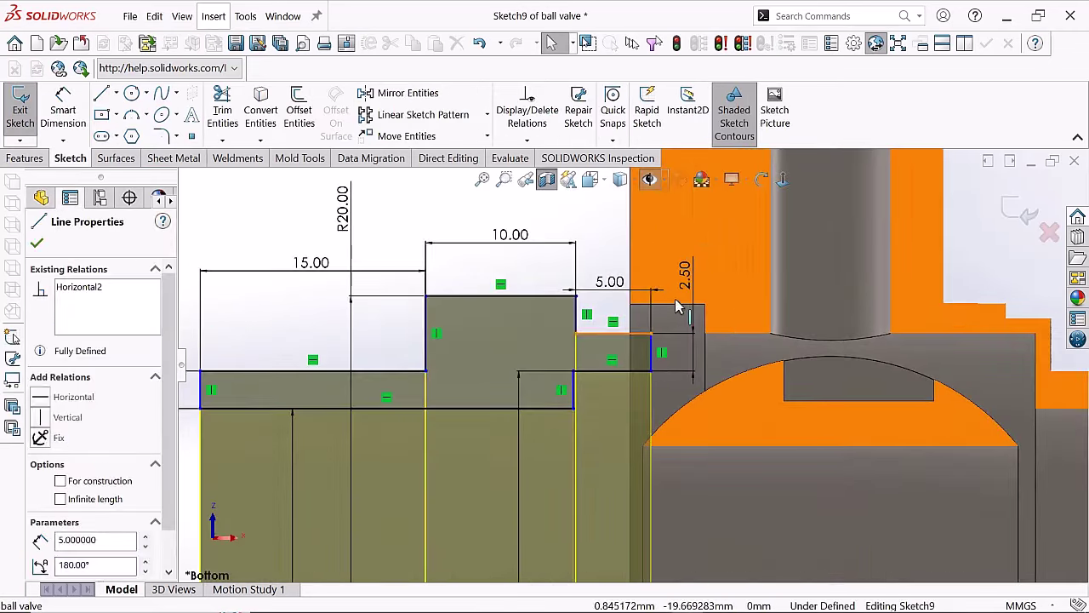
{"action": "scroll", "coordinate": [357, 317], "scroll_direction": "up", "scroll_amount": 3}
{"action": "left_click", "coordinate": [357, 318]}
{"action": "scroll", "coordinate": [640, 347], "scroll_direction": "down", "scroll_amount": 3}
{"action": "scroll", "coordinate": [681, 341], "scroll_direction": "up", "scroll_amount": 2}
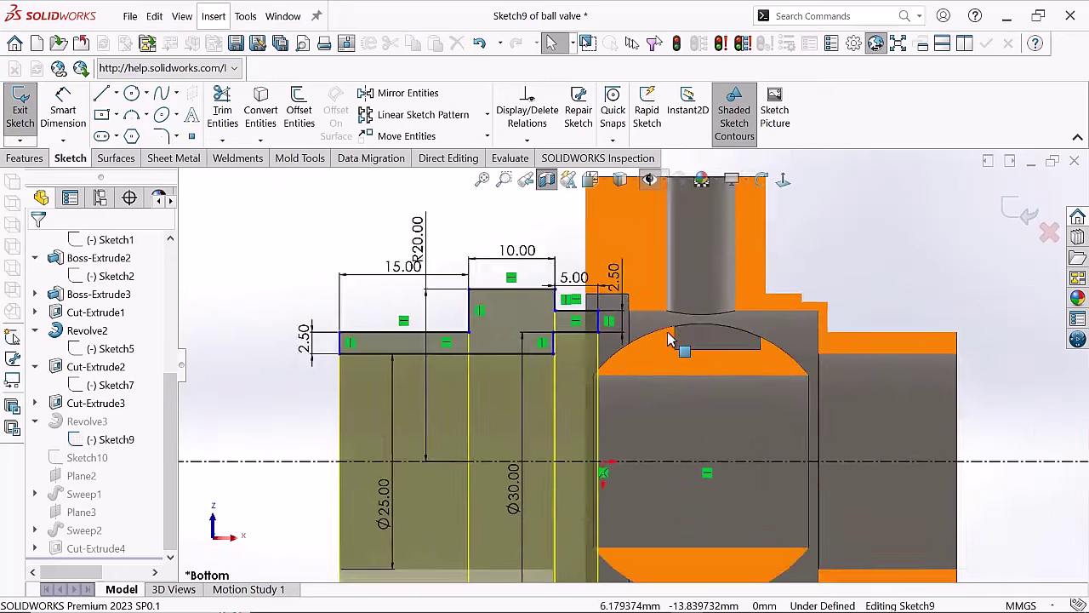
{"action": "scroll", "coordinate": [255, 449], "scroll_direction": "up", "scroll_amount": 3}
{"action": "scroll", "coordinate": [102, 383], "scroll_direction": "up", "scroll_amount": 5}
{"action": "scroll", "coordinate": [620, 382], "scroll_direction": "down", "scroll_amount": 4}
{"action": "scroll", "coordinate": [616, 355], "scroll_direction": "down", "scroll_amount": 2}
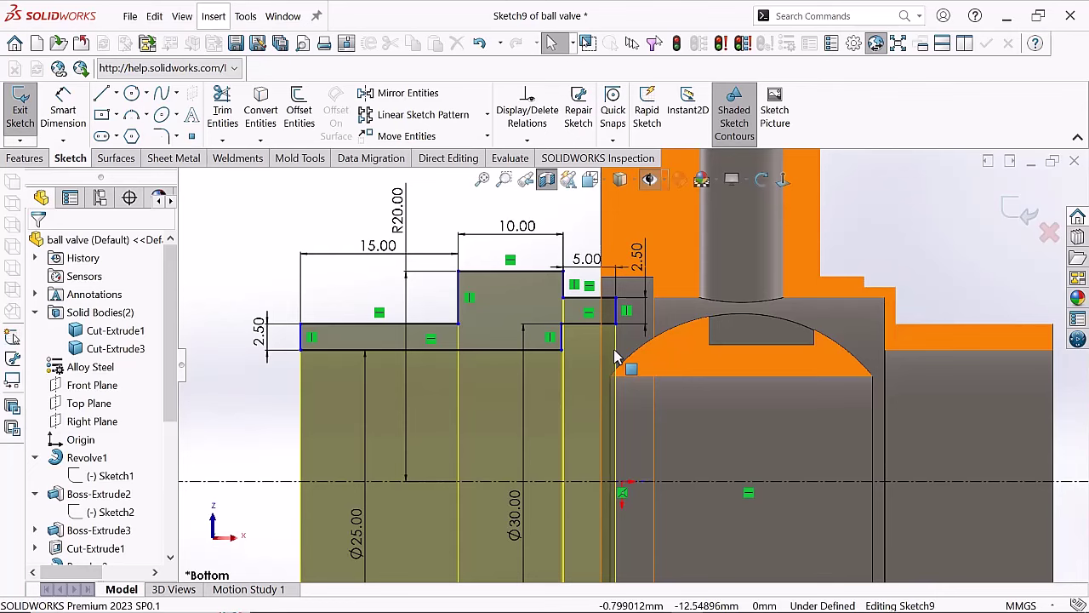
{"action": "scroll", "coordinate": [545, 392], "scroll_direction": "up", "scroll_amount": 1}
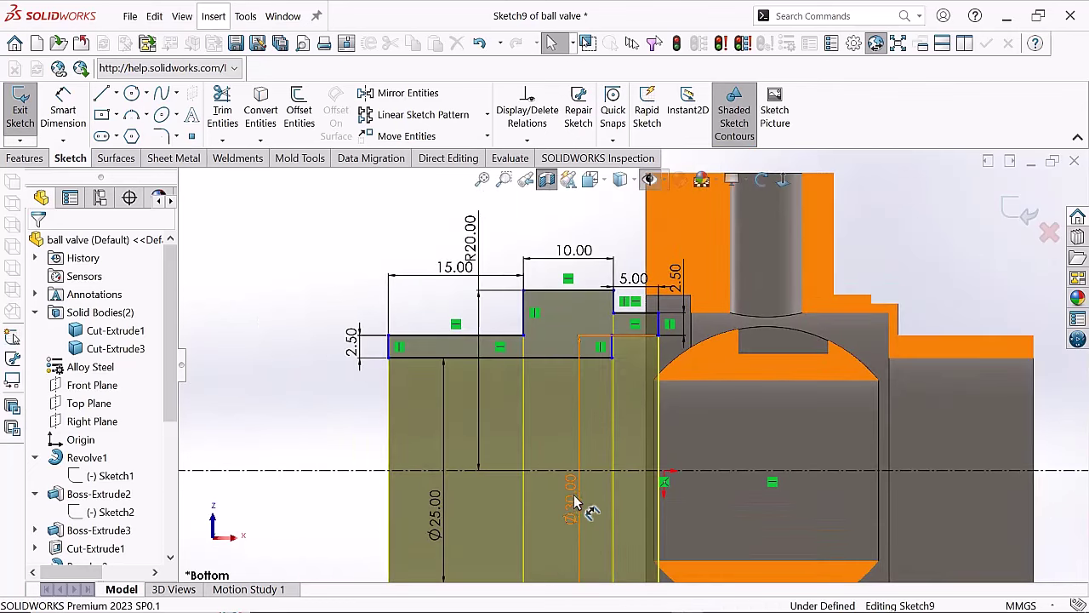
{"action": "scroll", "coordinate": [613, 341], "scroll_direction": "down", "scroll_amount": 2}
- Check the profile's 5.00 horizontal line and its short vertical end line
{"action": "left_click", "coordinate": [676, 263]}
{"action": "scroll", "coordinate": [676, 269], "scroll_direction": "up", "scroll_amount": 2}
{"action": "scroll", "coordinate": [625, 392], "scroll_direction": "down", "scroll_amount": 3}
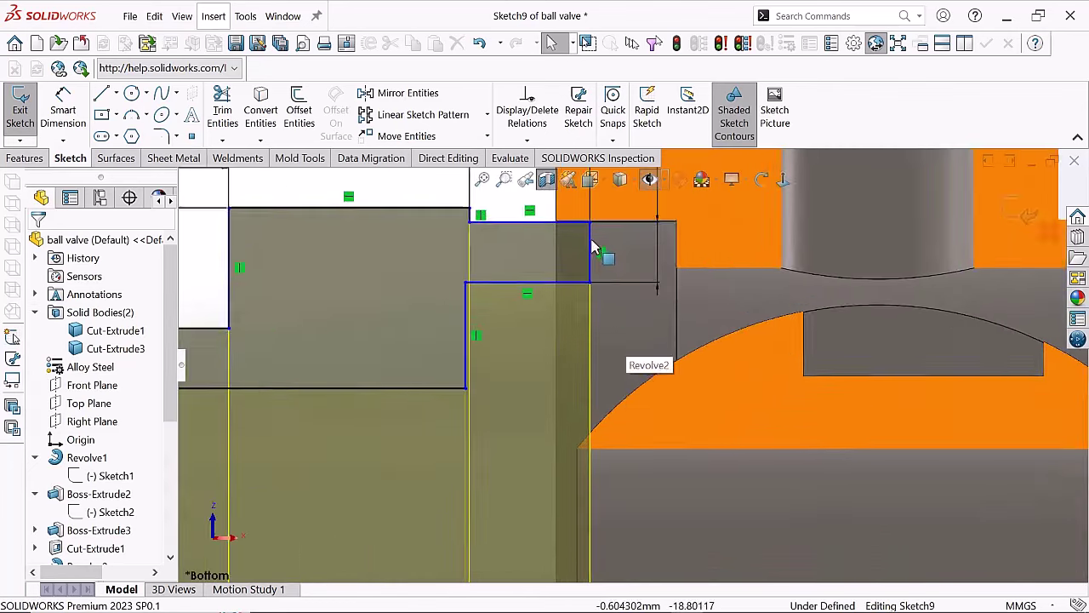
{"action": "scroll", "coordinate": [645, 358], "scroll_direction": "up", "scroll_amount": 2}
{"action": "left_click", "coordinate": [662, 327]}
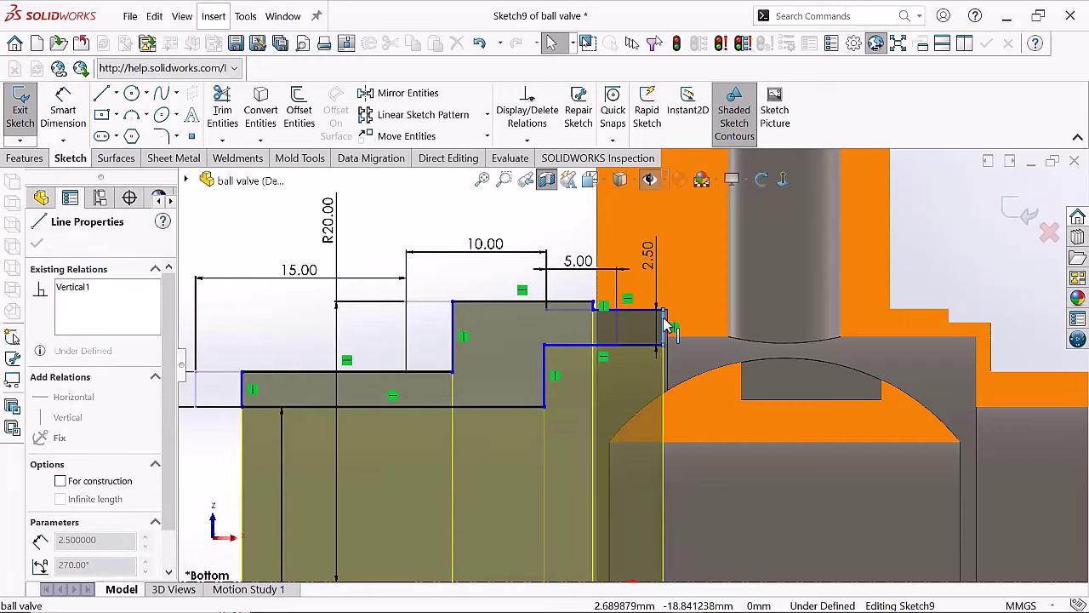
{"action": "key", "text": "Escape"}
{"action": "scroll", "coordinate": [656, 377], "scroll_direction": "up", "scroll_amount": 2}
{"action": "scroll", "coordinate": [687, 292], "scroll_direction": "down", "scroll_amount": 2}
{"action": "scroll", "coordinate": [652, 332], "scroll_direction": "up", "scroll_amount": 2}
- Add the 2.00 dimension to the vertical step line of the profile
{"action": "middle_click_drag", "start_coordinate": [652, 333], "coordinate": [562, 409]}
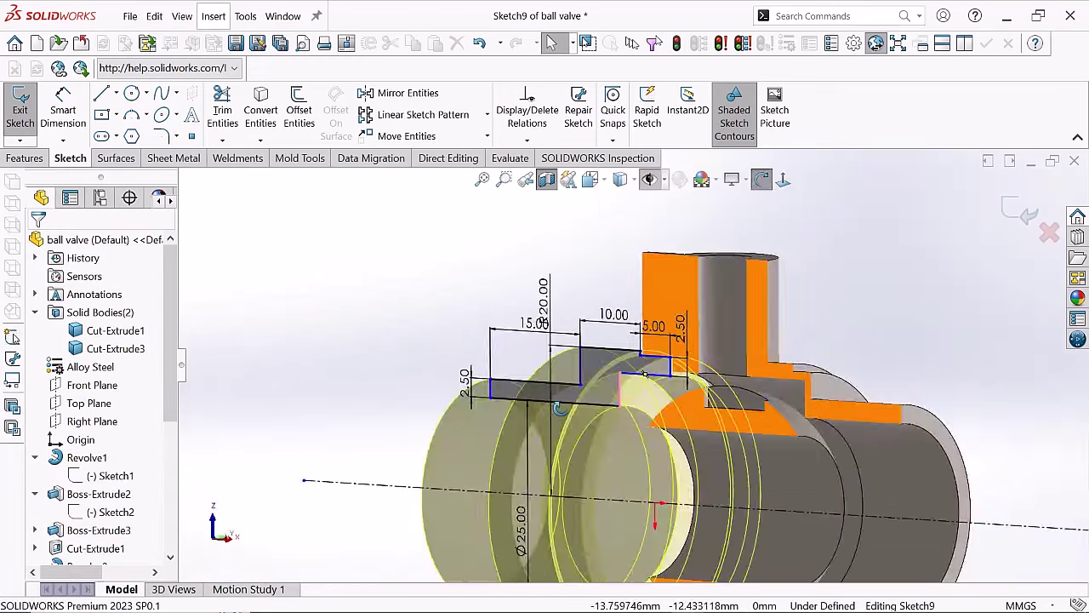
{"action": "scroll", "coordinate": [645, 374], "scroll_direction": "down", "scroll_amount": 3}
{"action": "left_click", "coordinate": [577, 358]}
{"action": "left_click", "coordinate": [761, 346]}
{"action": "key", "text": "Return"}
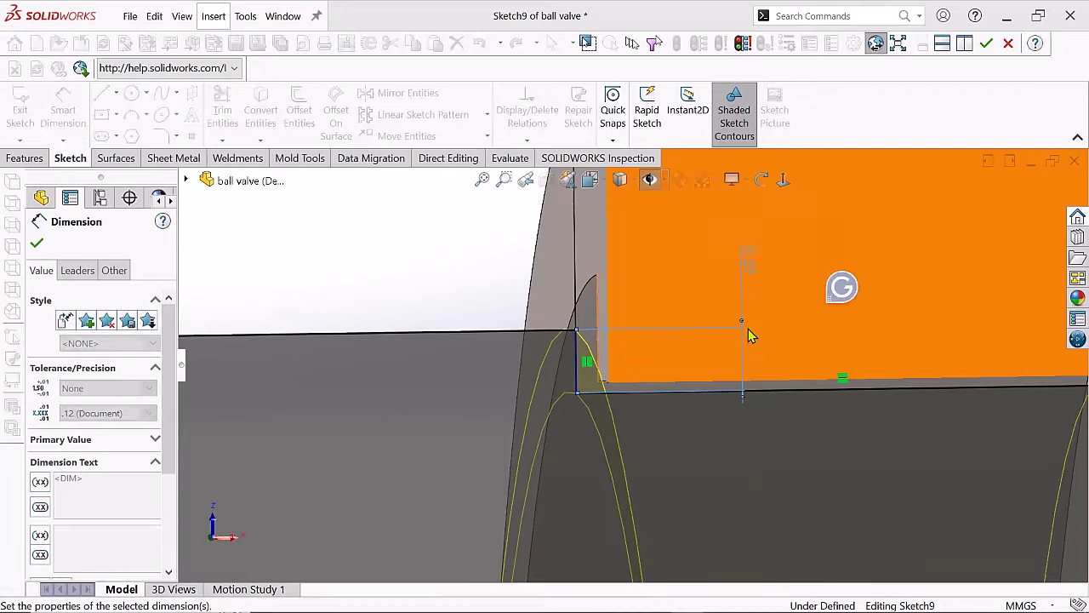
{"action": "key", "text": "ctrl+8"}
{"action": "left_click", "coordinate": [332, 268]}
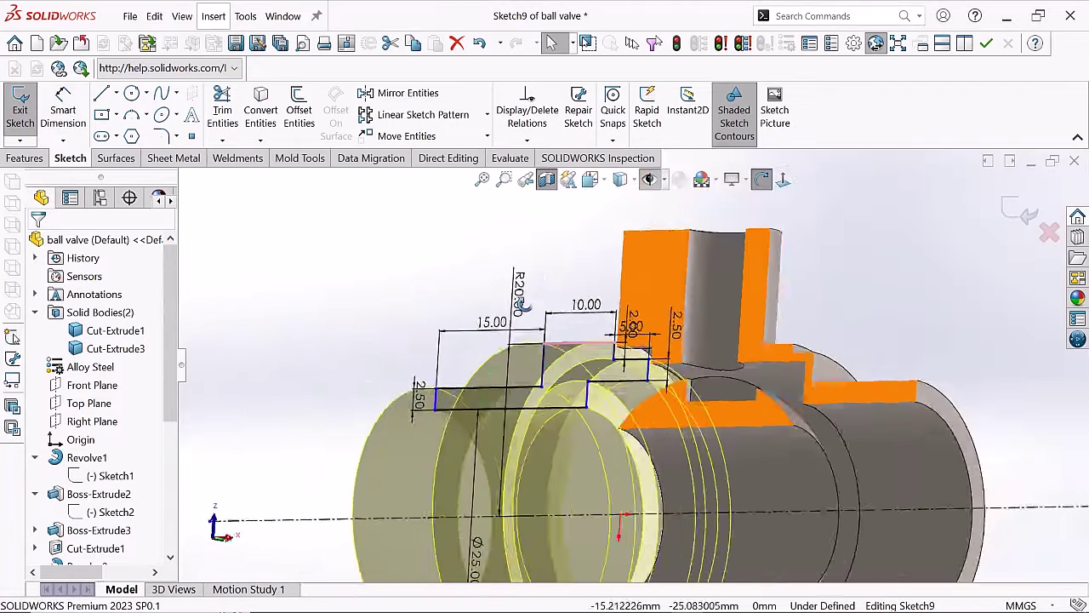
- Review the 2.00 step dimension from tilted and straight-on views
{"action": "middle_click_drag", "start_coordinate": [510, 409], "coordinate": [544, 468]}
{"action": "key", "text": "ctrl+8"}
{"action": "right_click", "coordinate": [596, 293]}
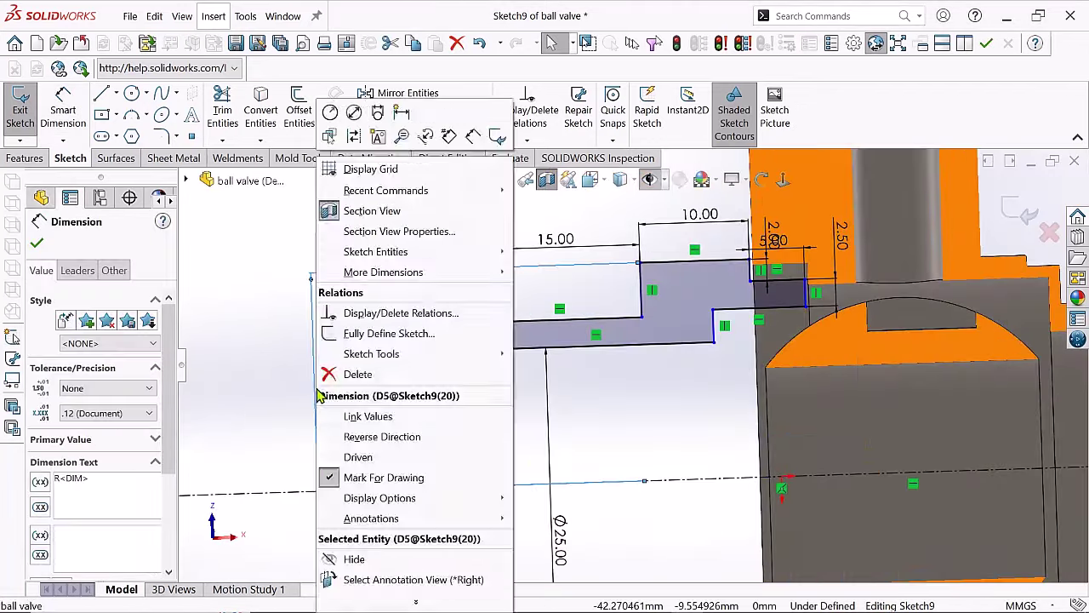
{"action": "key", "text": "Escape"}
{"action": "scroll", "coordinate": [724, 305], "scroll_direction": "up", "scroll_amount": 5}
{"action": "left_click", "coordinate": [723, 312]}
{"action": "scroll", "coordinate": [706, 287], "scroll_direction": "down", "scroll_amount": 3}
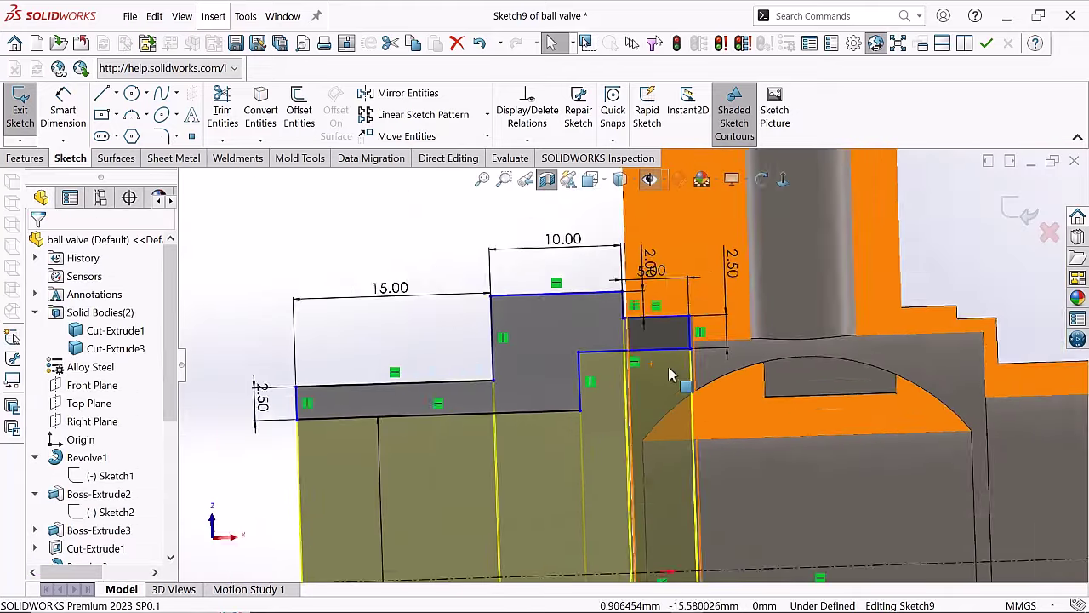
{"action": "scroll", "coordinate": [616, 305], "scroll_direction": "up", "scroll_amount": 2}
{"action": "left_click", "coordinate": [435, 228]}
{"action": "scroll", "coordinate": [553, 436], "scroll_direction": "down", "scroll_amount": 2}
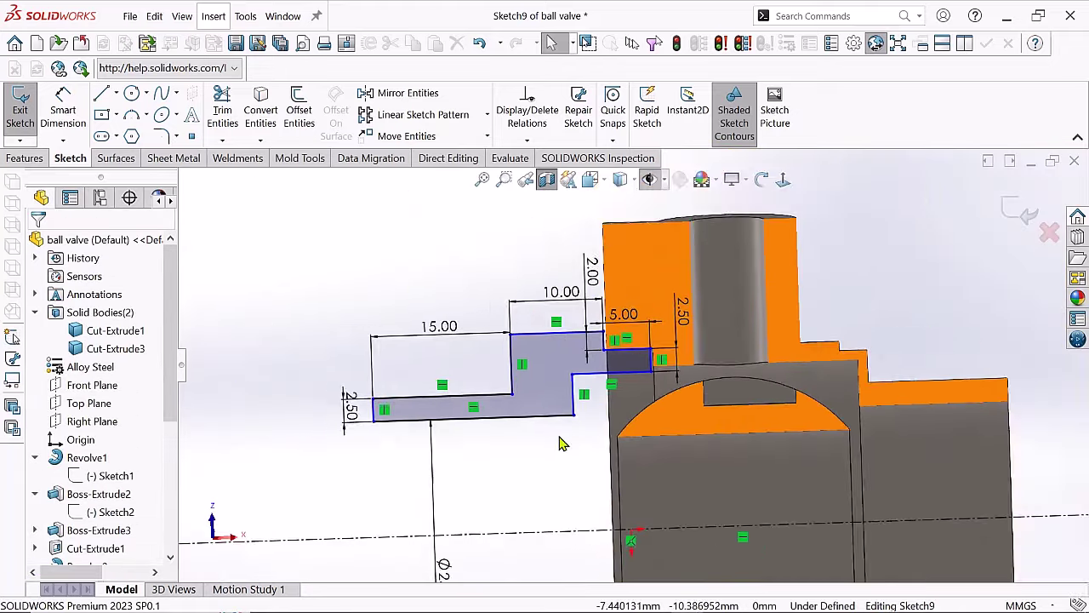
- Dimension the first step of the profile at 15
{"action": "left_click", "coordinate": [484, 356]}
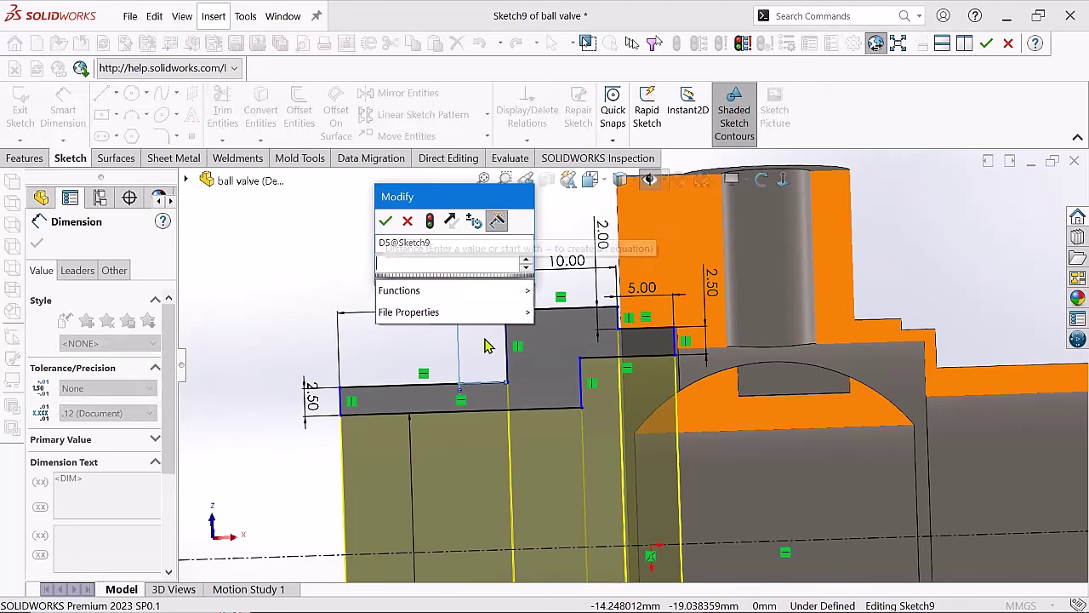
{"action": "type", "text": "15"}
{"action": "key", "text": "Return"}
{"action": "right_click", "coordinate": [262, 222]}
{"action": "left_click", "coordinate": [304, 274]}
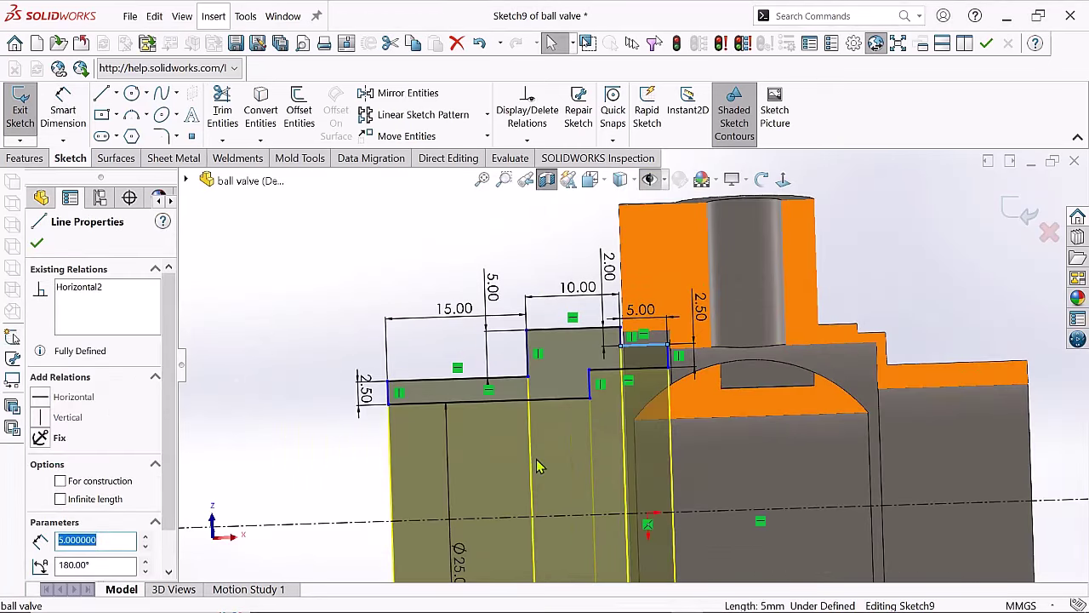
{"action": "key", "text": "Escape"}
- Check the 5.00 top line and the step's vertical line
{"action": "scroll", "coordinate": [550, 499], "scroll_direction": "up", "scroll_amount": 2}
{"action": "scroll", "coordinate": [729, 360], "scroll_direction": "down", "scroll_amount": 4}
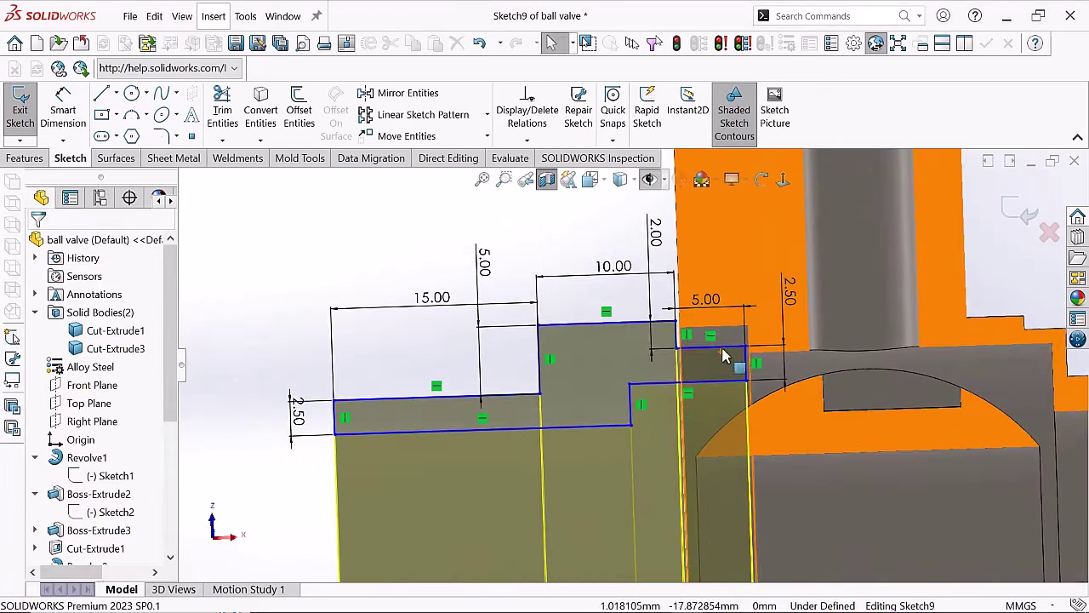
{"action": "left_click", "coordinate": [714, 330]}
{"action": "key", "text": "Escape"}
{"action": "scroll", "coordinate": [714, 332], "scroll_direction": "up", "scroll_amount": 2}
{"action": "scroll", "coordinate": [639, 315], "scroll_direction": "down", "scroll_amount": 3}
{"action": "scroll", "coordinate": [638, 314], "scroll_direction": "up", "scroll_amount": 2}
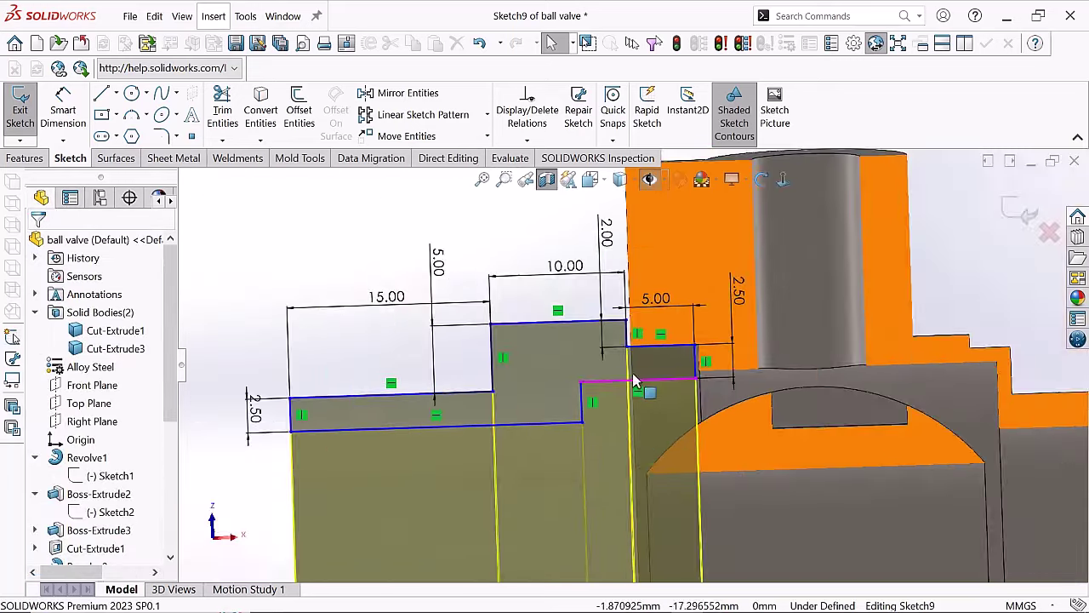
{"action": "scroll", "coordinate": [634, 315], "scroll_direction": "down", "scroll_amount": 1}
{"action": "left_click", "coordinate": [640, 307]}
{"action": "key", "text": "Escape"}
{"action": "scroll", "coordinate": [632, 317], "scroll_direction": "up", "scroll_amount": 2}
{"action": "scroll", "coordinate": [632, 317], "scroll_direction": "up", "scroll_amount": 2}
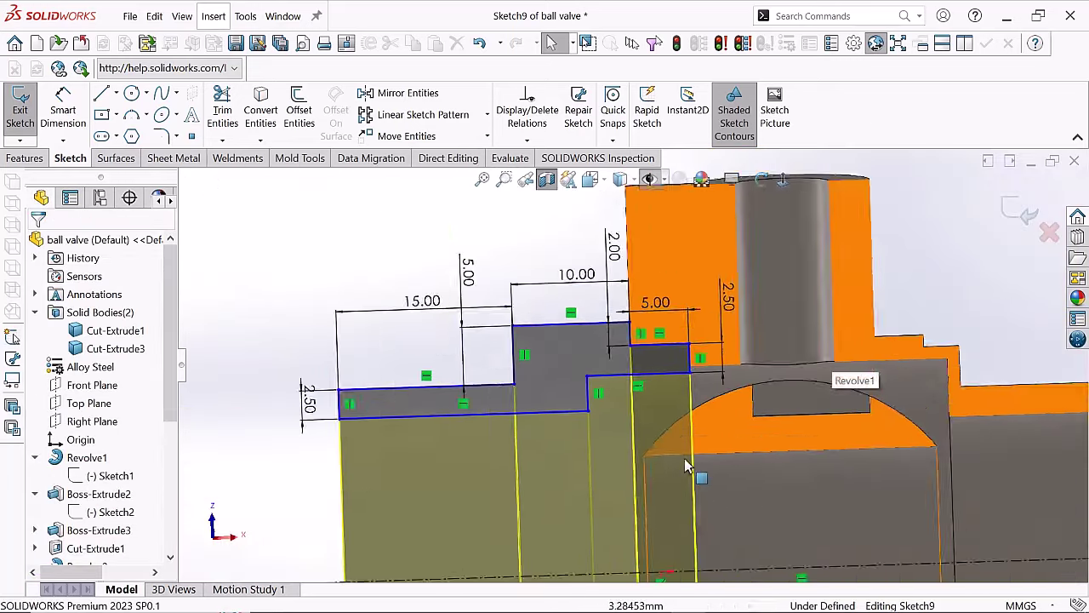
- Dimension the profile's bottom line 12.50 from the centreline
{"action": "mouse_move", "coordinate": [631, 317]}
{"action": "middle_mouse_down"}
{"action": "mouse_move", "coordinate": [582, 407]}
{"action": "mouse_move", "coordinate": [620, 339]}
{"action": "middle_mouse_up"}
{"action": "scroll", "coordinate": [581, 406], "scroll_direction": "down", "scroll_amount": 2}
{"action": "scroll", "coordinate": [620, 339], "scroll_direction": "down", "scroll_amount": 1}
{"action": "key", "text": "ctrl+8"}
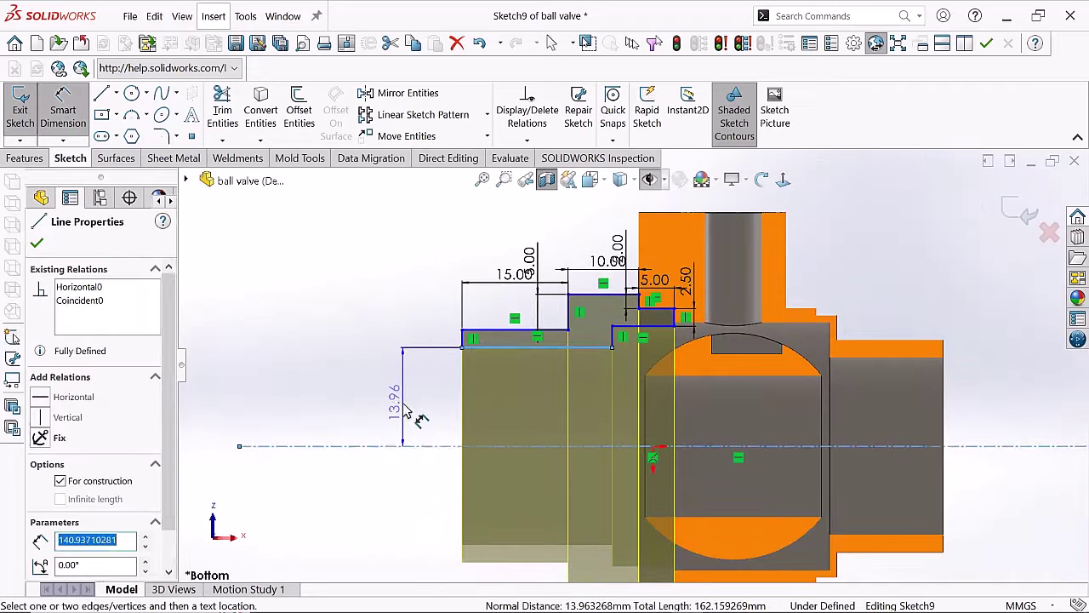
{"action": "left_click", "coordinate": [407, 414]}
{"action": "right_click", "coordinate": [526, 361]}
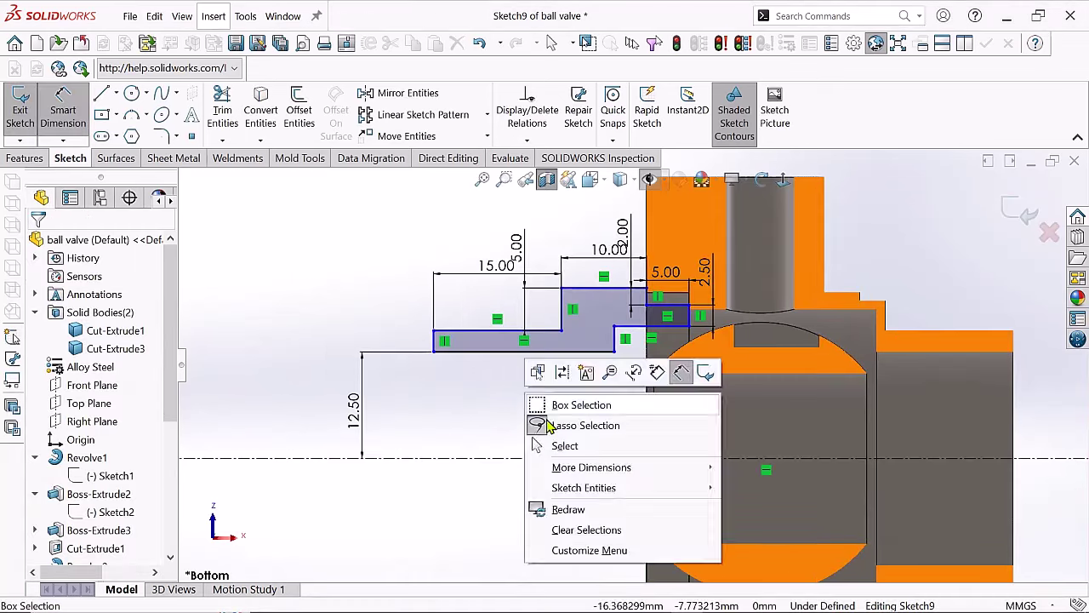
{"action": "mouse_move", "coordinate": [525, 362]}
{"action": "middle_mouse_down"}
{"action": "mouse_move", "coordinate": [700, 312]}
{"action": "mouse_move", "coordinate": [525, 459]}
{"action": "middle_mouse_up"}
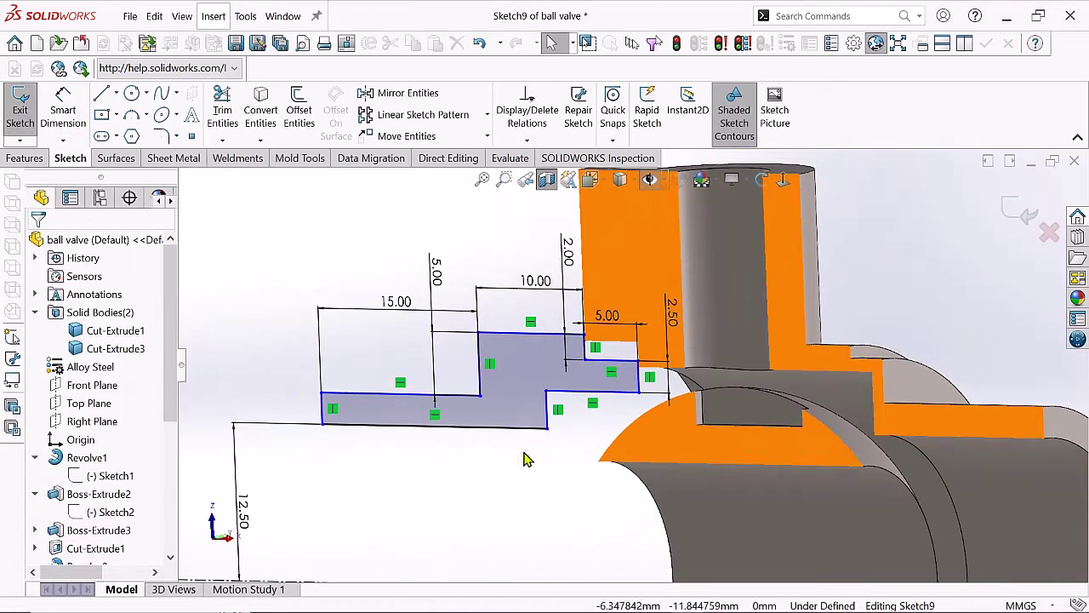
{"action": "left_click", "coordinate": [614, 366]}
{"action": "double_click", "coordinate": [396, 301]}
{"action": "key", "text": "Return"}
{"action": "left_click", "coordinate": [498, 426]}
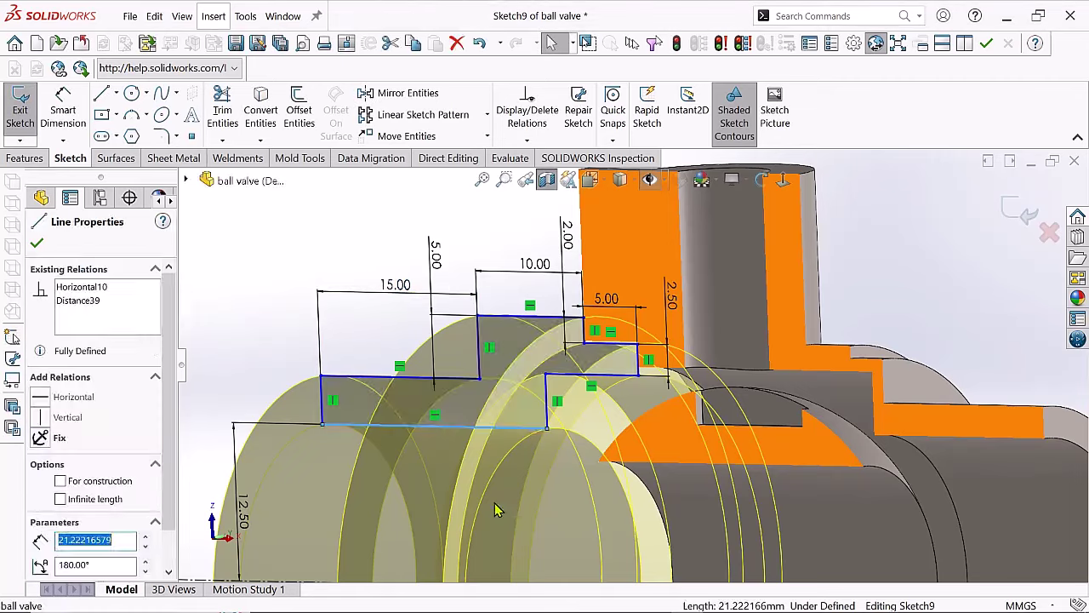
{"action": "key", "text": "Escape"}
{"action": "key", "text": "ctrl+8"}
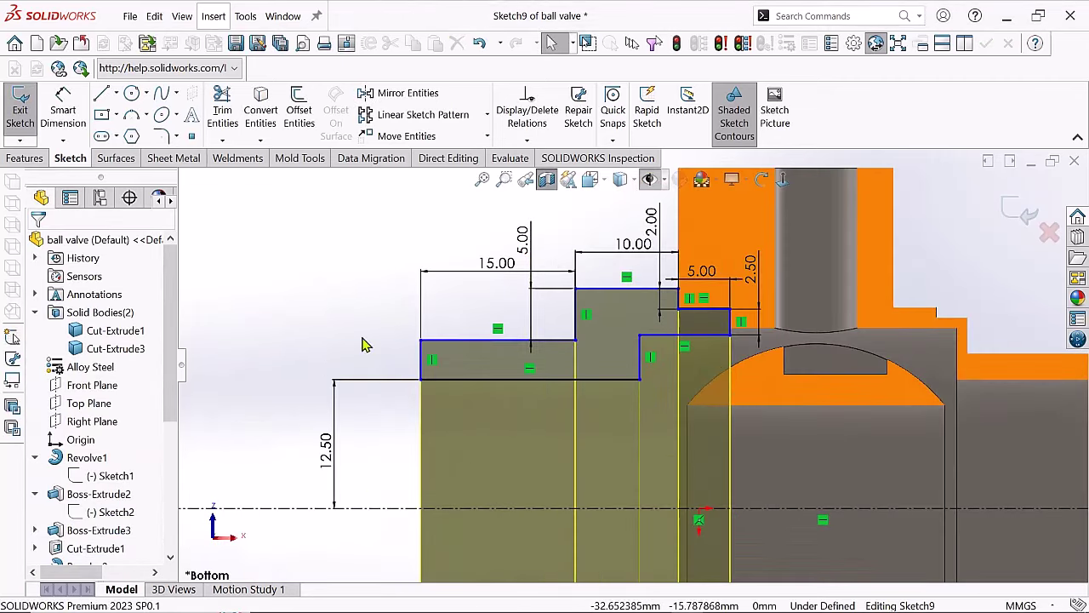
- Add a 32.00 horizontal dimension along the centreline
{"action": "key", "text": "z"}
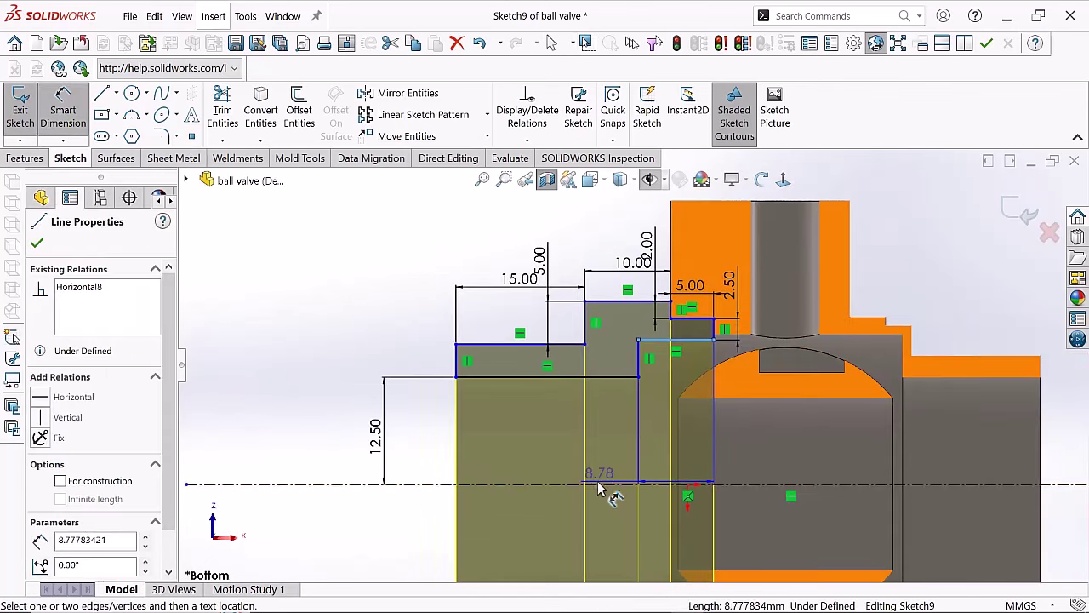
{"action": "key", "text": "z"}
{"action": "left_click", "coordinate": [638, 511]}
{"action": "type", "text": "32"}
{"action": "key", "text": "Return"}
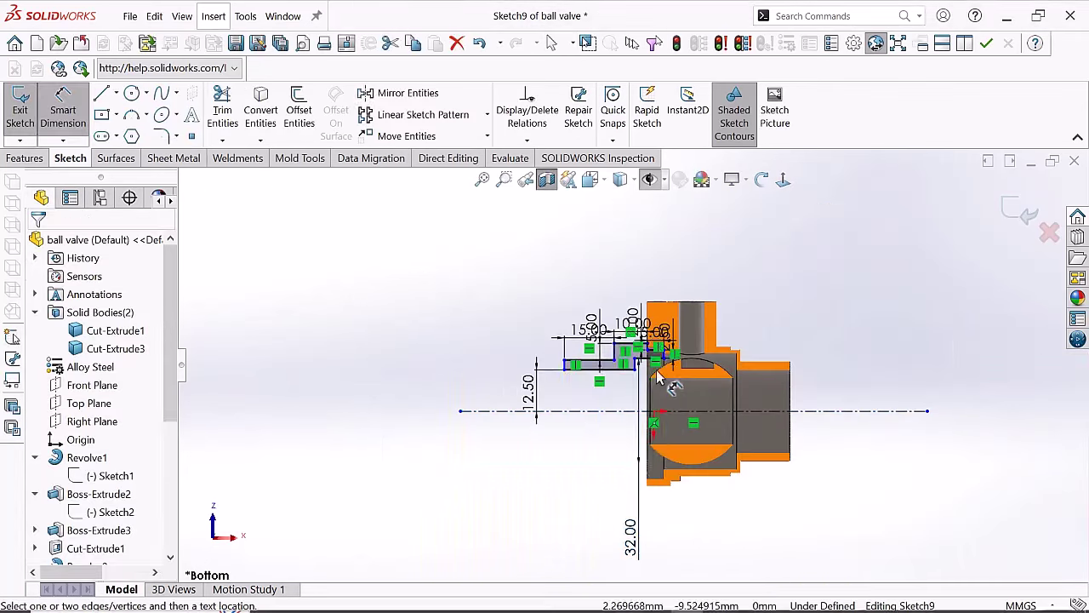
- Dimension the short vertical end line at 35.00
{"action": "scroll", "coordinate": [686, 323], "scroll_direction": "down", "scroll_amount": 5}
{"action": "scroll", "coordinate": [686, 324], "scroll_direction": "up", "scroll_amount": 2}
{"action": "scroll", "coordinate": [686, 323], "scroll_direction": "down", "scroll_amount": 2}
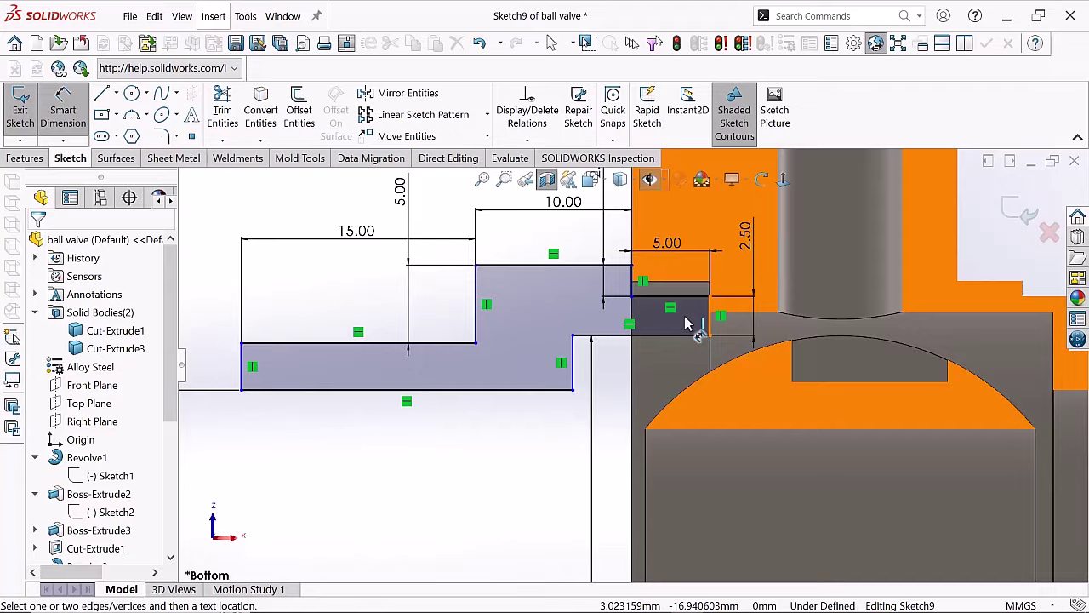
{"action": "left_click", "coordinate": [788, 326]}
{"action": "key", "text": "Return"}
{"action": "key", "text": "z"}
{"action": "left_click", "coordinate": [622, 467]}
{"action": "type", "text": "35"}
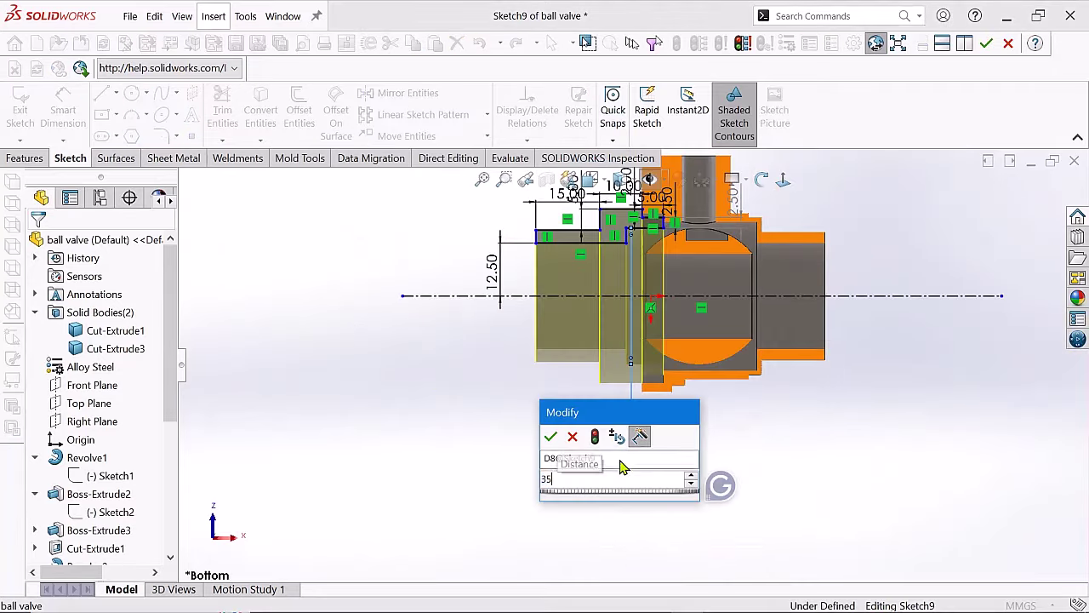
{"action": "key", "text": "Return"}
- Orbit to the sleeve sketch and check the 2.50 dimension's options
{"action": "scroll", "coordinate": [609, 330], "scroll_direction": "down", "scroll_amount": 8}
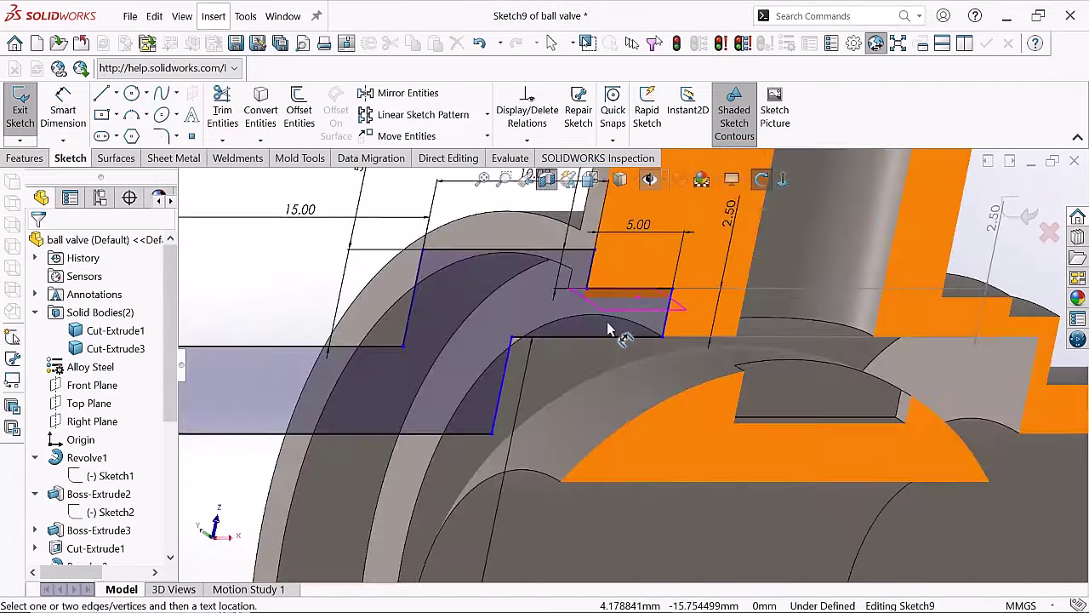
{"action": "scroll", "coordinate": [609, 330], "scroll_direction": "up", "scroll_amount": 5}
{"action": "scroll", "coordinate": [619, 381], "scroll_direction": "down", "scroll_amount": 3}
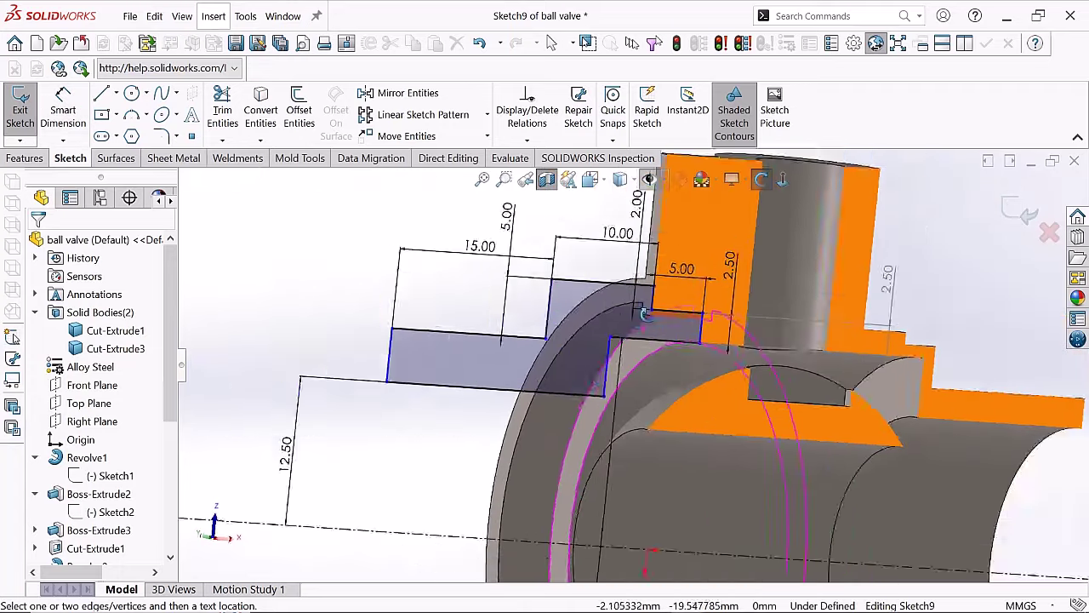
{"action": "scroll", "coordinate": [628, 349], "scroll_direction": "up", "scroll_amount": 3}
{"action": "middle_click_drag", "start_coordinate": [644, 389], "coordinate": [579, 365]}
{"action": "scroll", "coordinate": [579, 364], "scroll_direction": "up", "scroll_amount": 5}
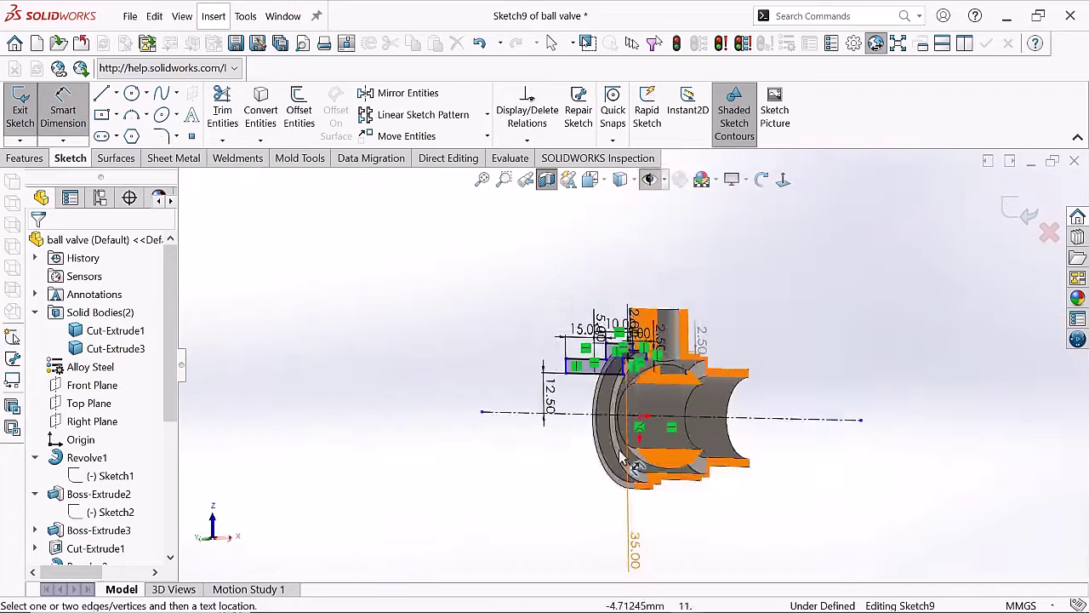
{"action": "scroll", "coordinate": [596, 366], "scroll_direction": "down", "scroll_amount": 5}
{"action": "scroll", "coordinate": [604, 366], "scroll_direction": "up", "scroll_amount": 5}
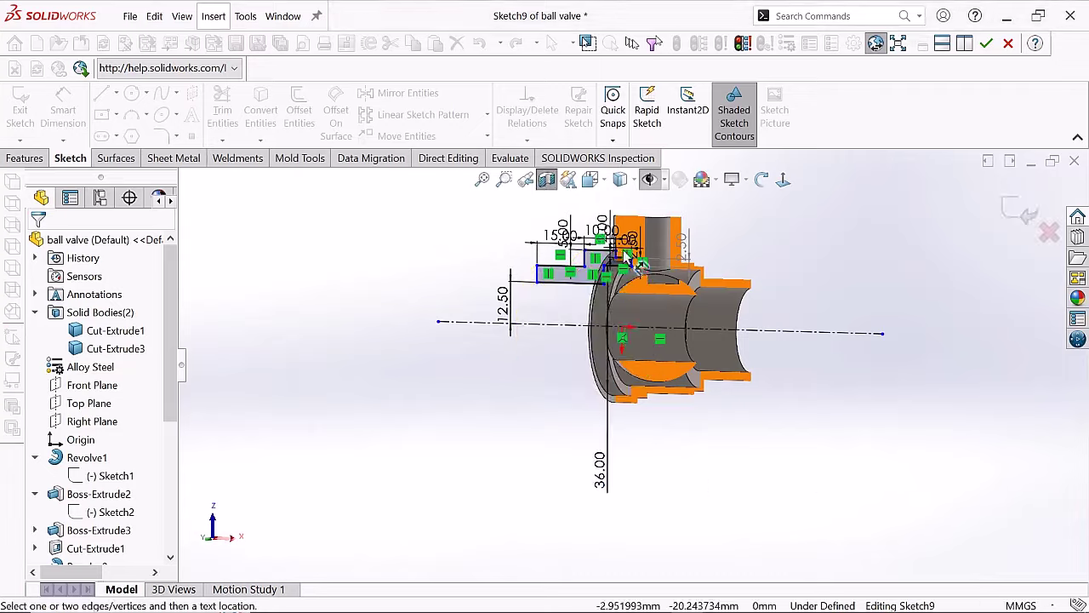
{"action": "scroll", "coordinate": [630, 306], "scroll_direction": "down", "scroll_amount": 5}
{"action": "right_click", "coordinate": [691, 256]}
{"action": "key", "text": "Escape"}
- Place the 5.50 step dimension as a driven reference dimension
{"action": "scroll", "coordinate": [907, 273], "scroll_direction": "up", "scroll_amount": 2}
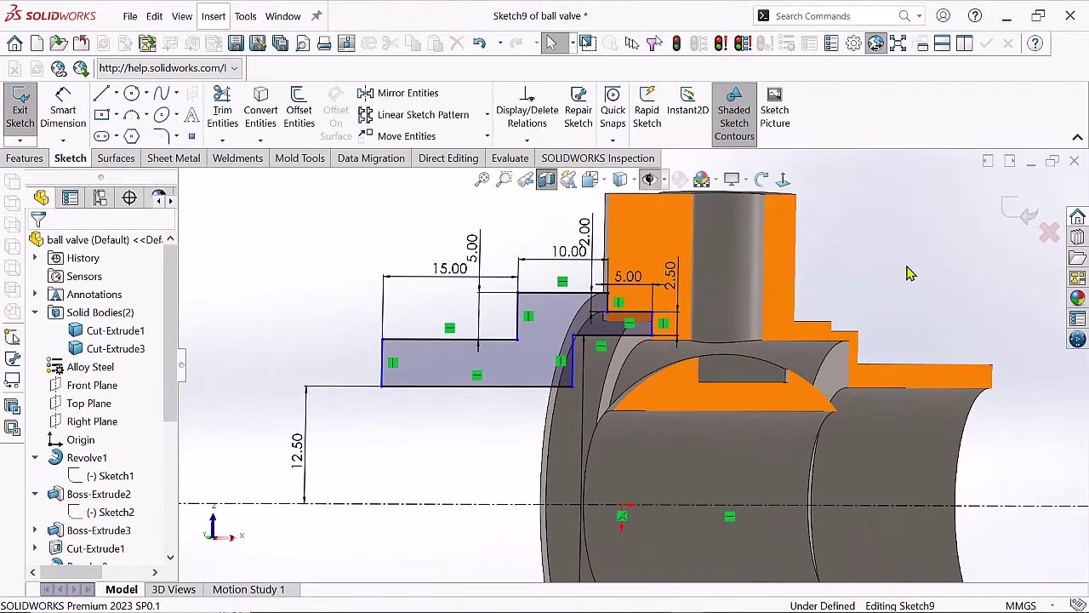
{"action": "scroll", "coordinate": [907, 272], "scroll_direction": "up", "scroll_amount": 1}
{"action": "scroll", "coordinate": [596, 340], "scroll_direction": "down", "scroll_amount": 1}
{"action": "left_click", "coordinate": [892, 280]}
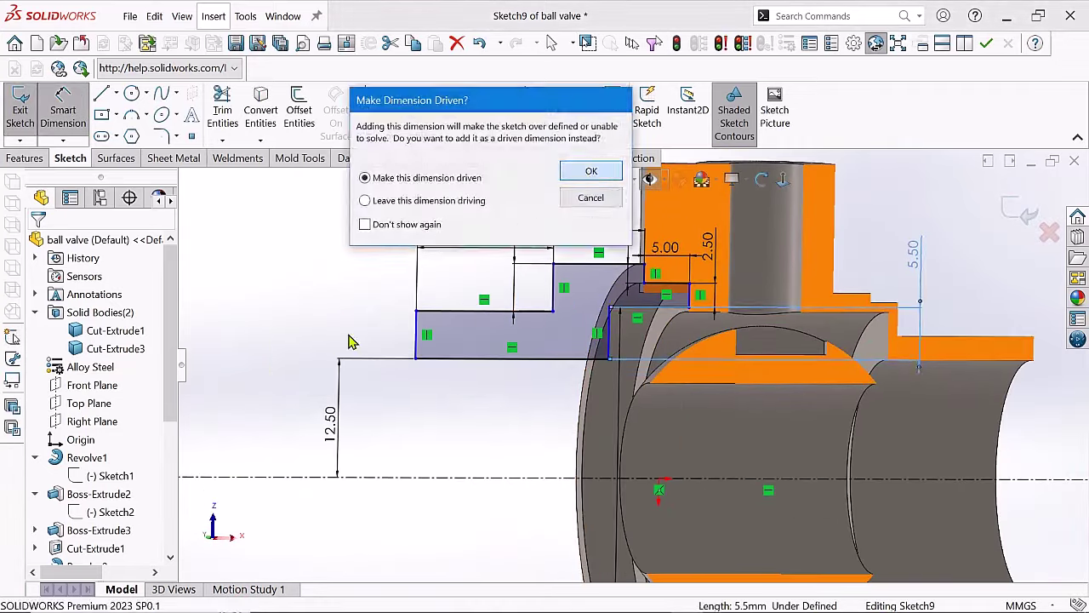
{"action": "left_click", "coordinate": [591, 171]}
{"action": "scroll", "coordinate": [647, 332], "scroll_direction": "down", "scroll_amount": 1}
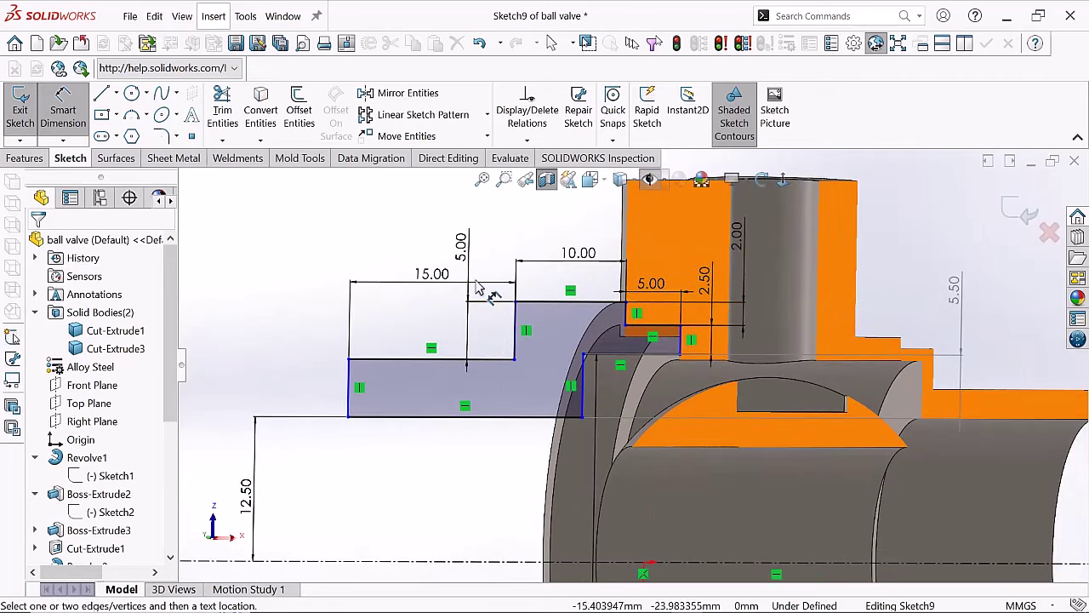
- Exit Sketch9 so Revolve3 rebuilds the sleeve
{"action": "middle_click_drag", "start_coordinate": [479, 290], "coordinate": [255, 327]}
{"action": "right_click", "coordinate": [243, 325]}
{"action": "scroll", "coordinate": [454, 389], "scroll_direction": "up", "scroll_amount": 2}
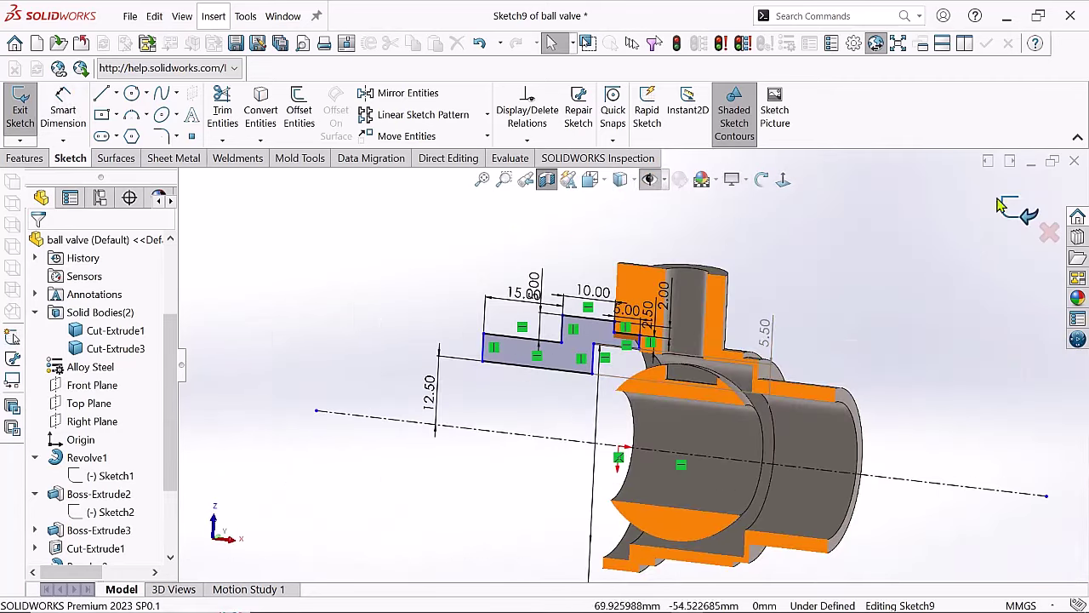
{"action": "left_click", "coordinate": [1017, 208]}
{"action": "middle_click_drag", "start_coordinate": [937, 275], "coordinate": [707, 445]}
- Edit Sketch9 again and dimension the sleeve profile's inner edge at 5.00
{"action": "key", "text": "ctrl+1"}
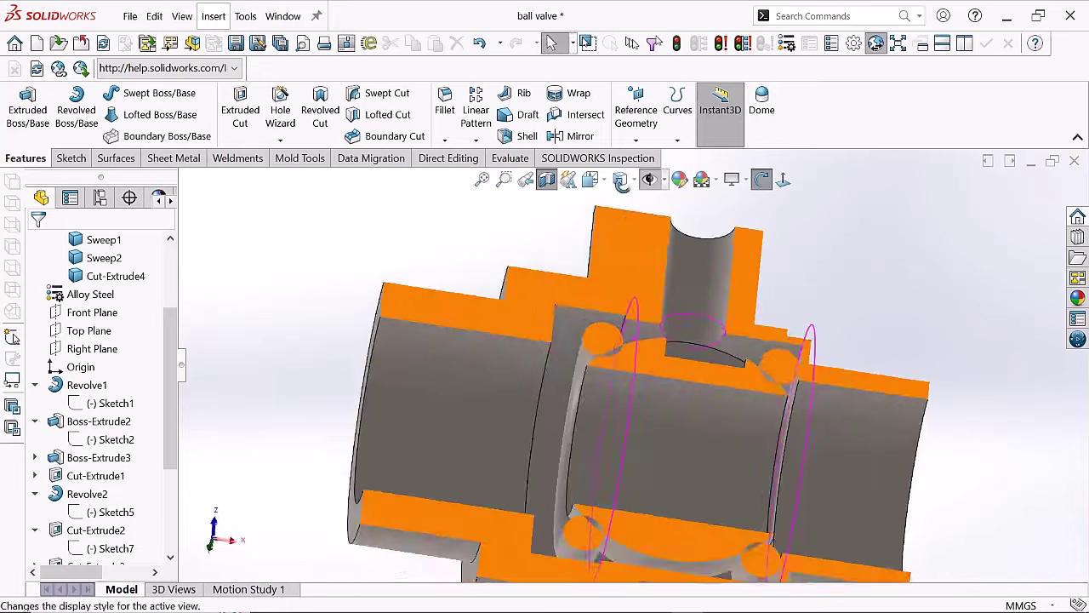
{"action": "middle_click_drag", "start_coordinate": [553, 383], "coordinate": [610, 408]}
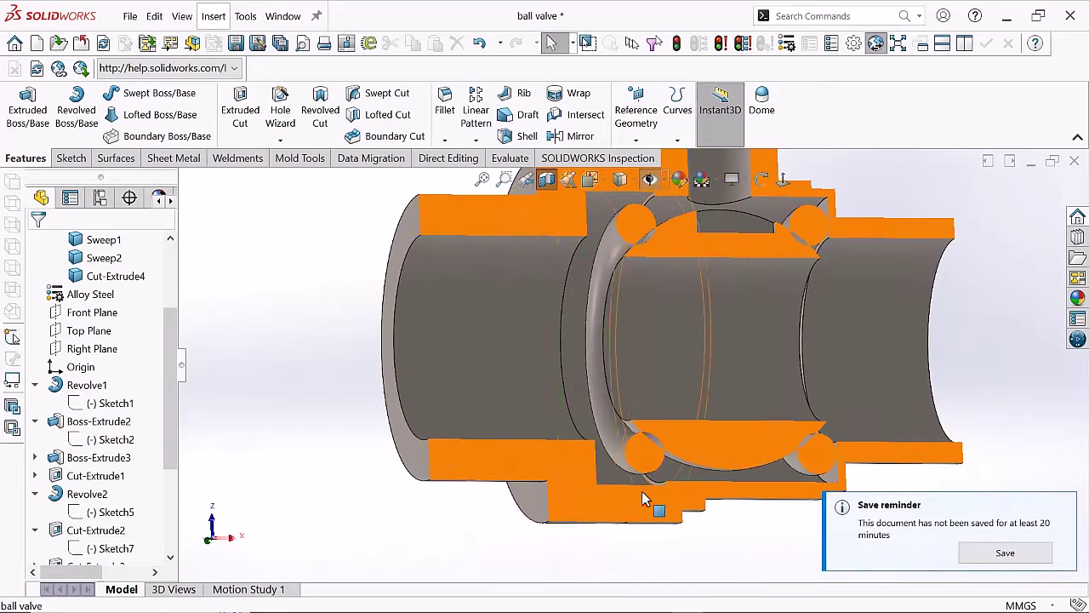
{"action": "left_click_drag", "start_coordinate": [171, 449], "coordinate": [172, 460]}
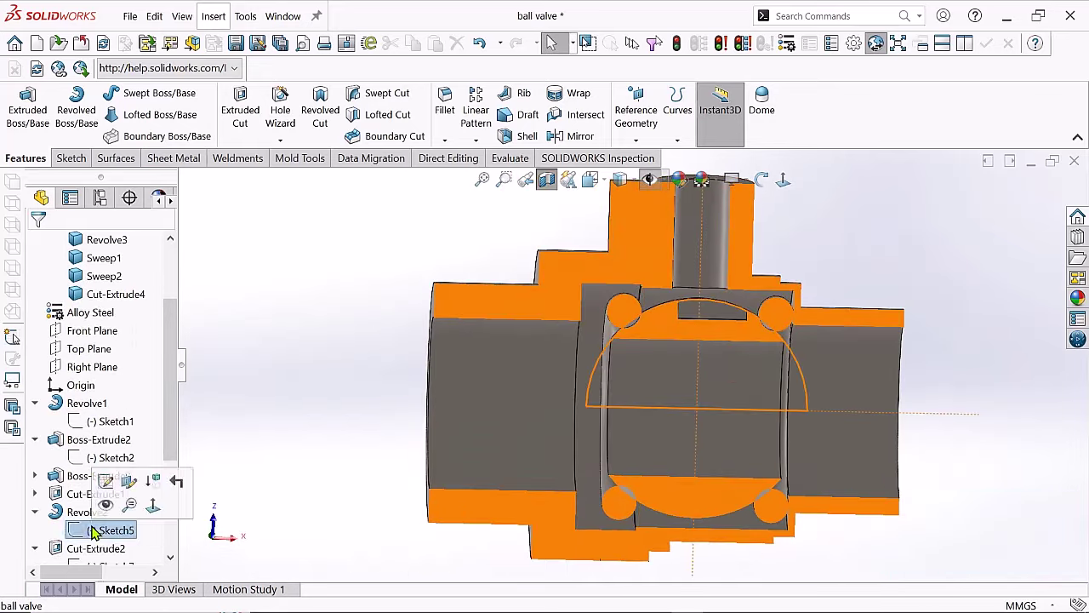
{"action": "scroll", "coordinate": [598, 259], "scroll_direction": "down", "scroll_amount": 3}
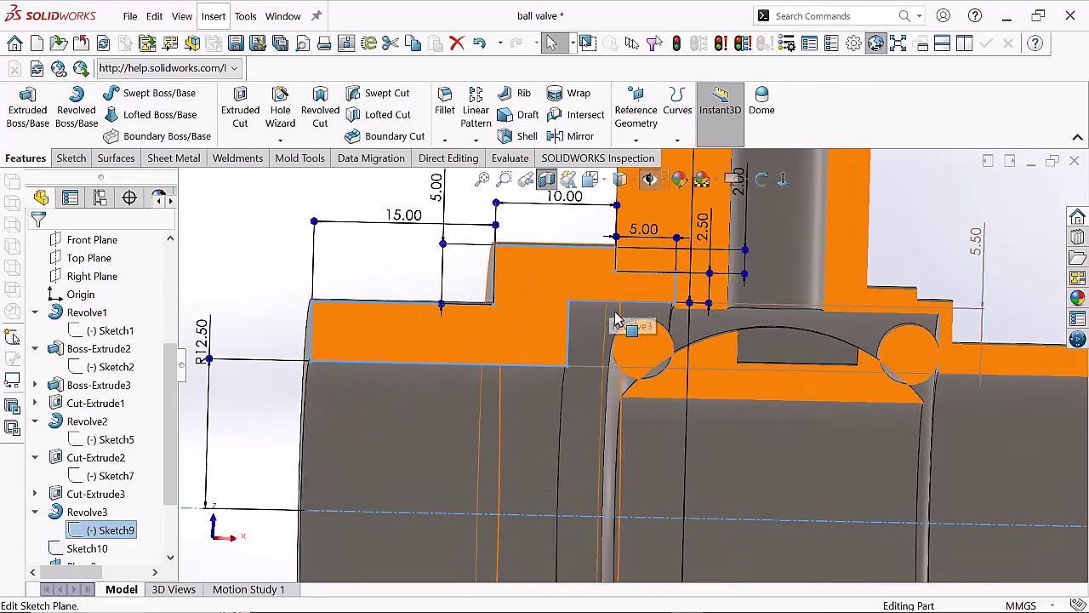
{"action": "double_click", "coordinate": [92, 530]}
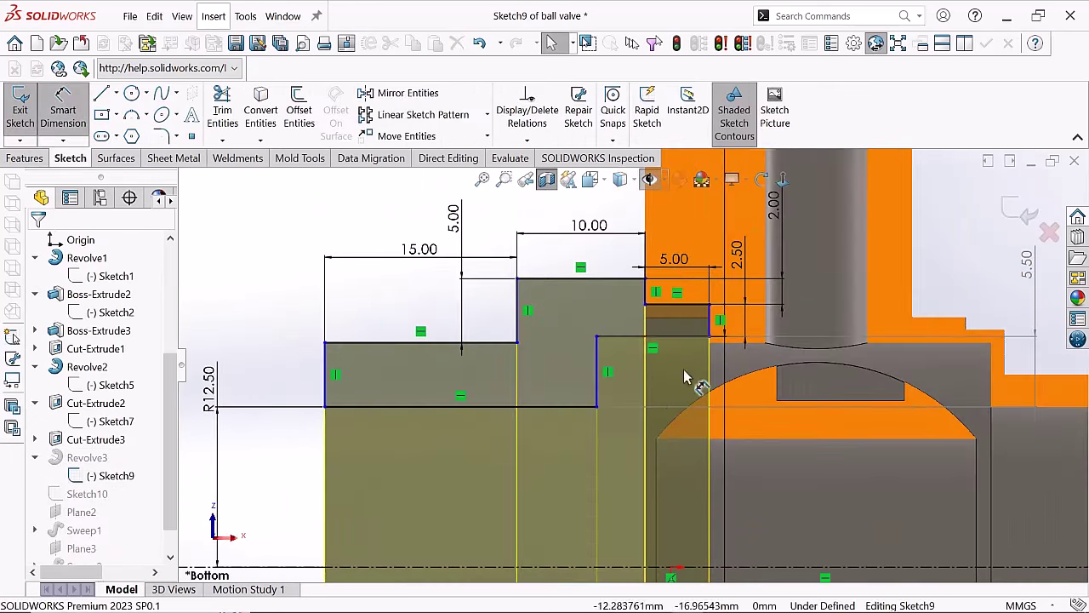
{"action": "left_click", "coordinate": [570, 460]}
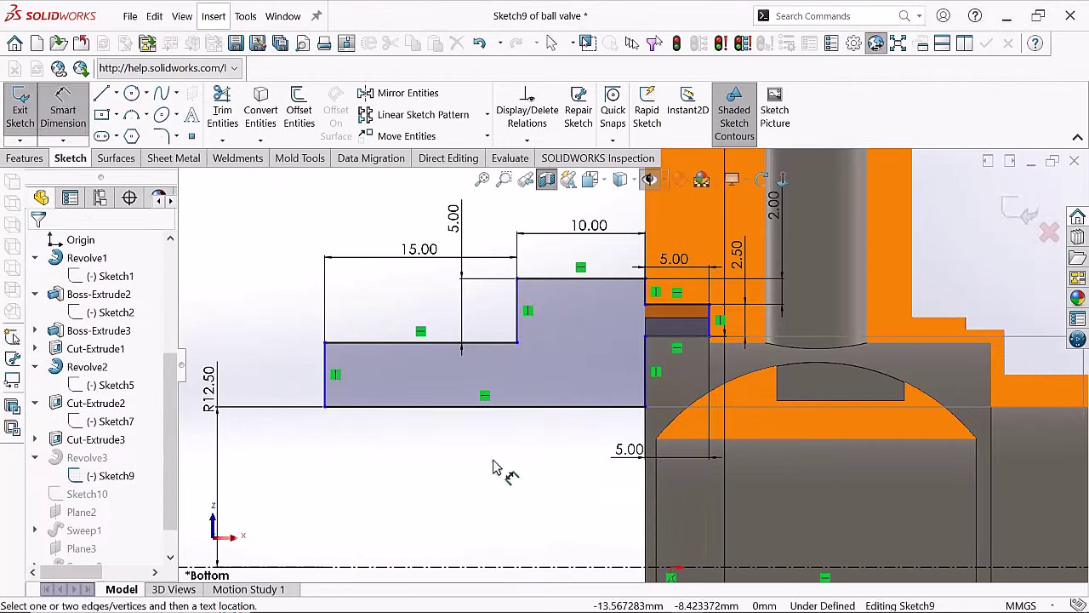
- Rotate the rebuilt section view to inspect the sleeve, then return to straight-on
{"action": "middle_click_drag", "start_coordinate": [852, 383], "coordinate": [715, 514]}
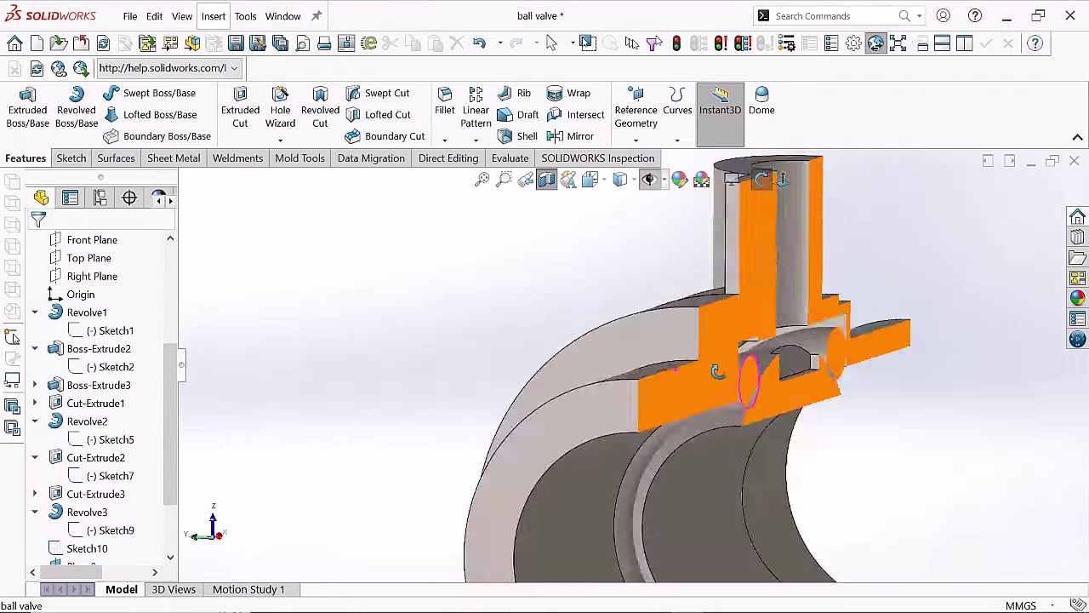
{"action": "mouse_move", "coordinate": [719, 459]}
{"action": "middle_mouse_down"}
{"action": "mouse_move", "coordinate": [762, 375]}
{"action": "mouse_move", "coordinate": [709, 383]}
{"action": "middle_mouse_up"}
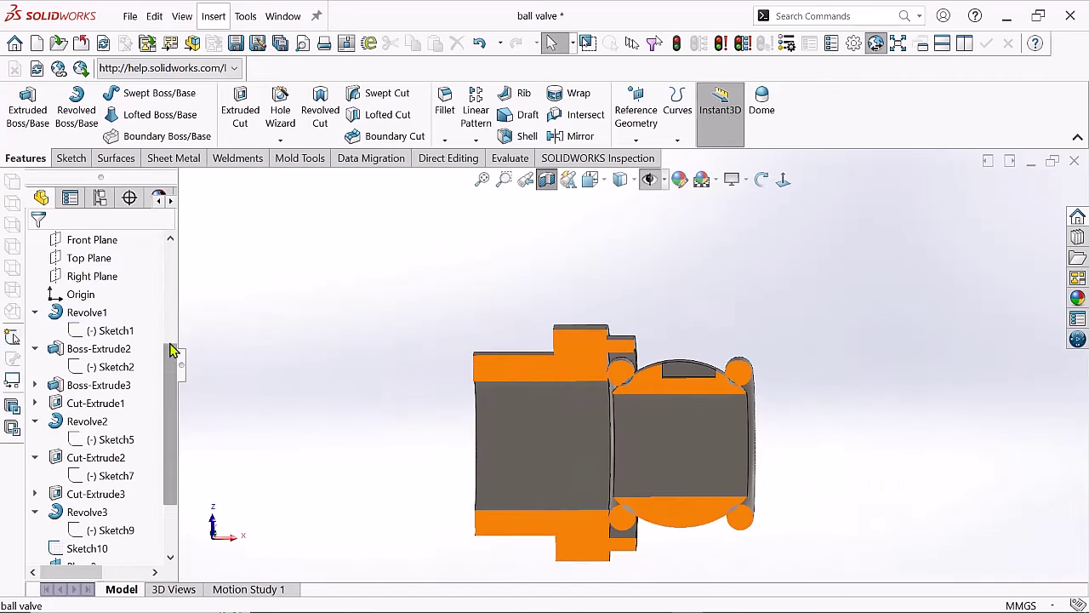
{"action": "scroll", "coordinate": [172, 351], "scroll_direction": "up", "scroll_amount": 5}
{"action": "left_click", "coordinate": [115, 403]}
{"action": "scroll", "coordinate": [685, 413], "scroll_direction": "down", "scroll_amount": 3}
{"action": "scroll", "coordinate": [519, 402], "scroll_direction": "up", "scroll_amount": 1}
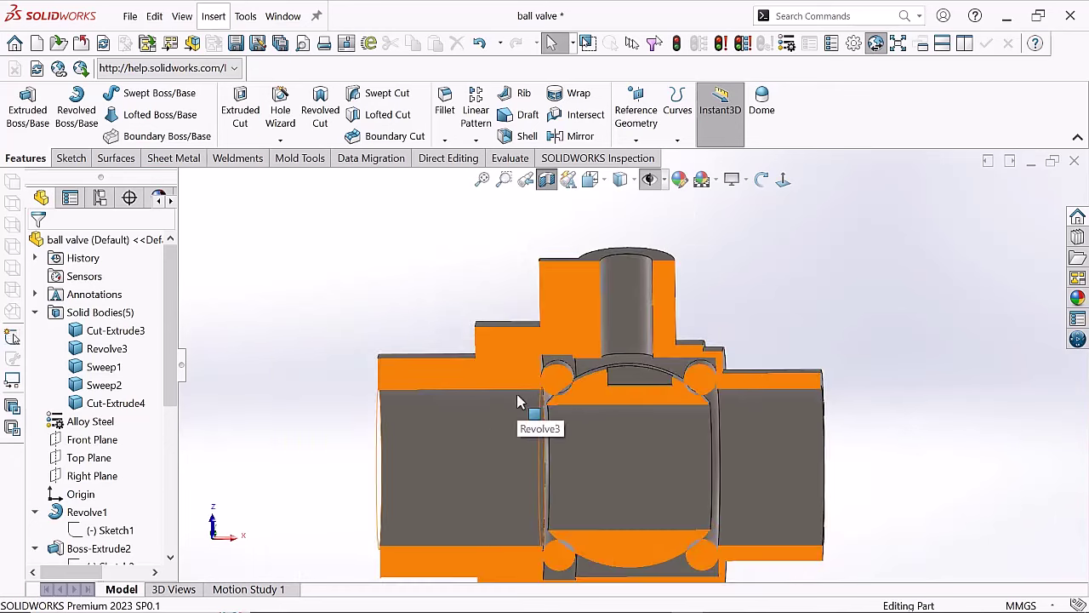
{"action": "scroll", "coordinate": [515, 398], "scroll_direction": "up", "scroll_amount": 1}
{"action": "scroll", "coordinate": [479, 366], "scroll_direction": "down", "scroll_amount": 1}
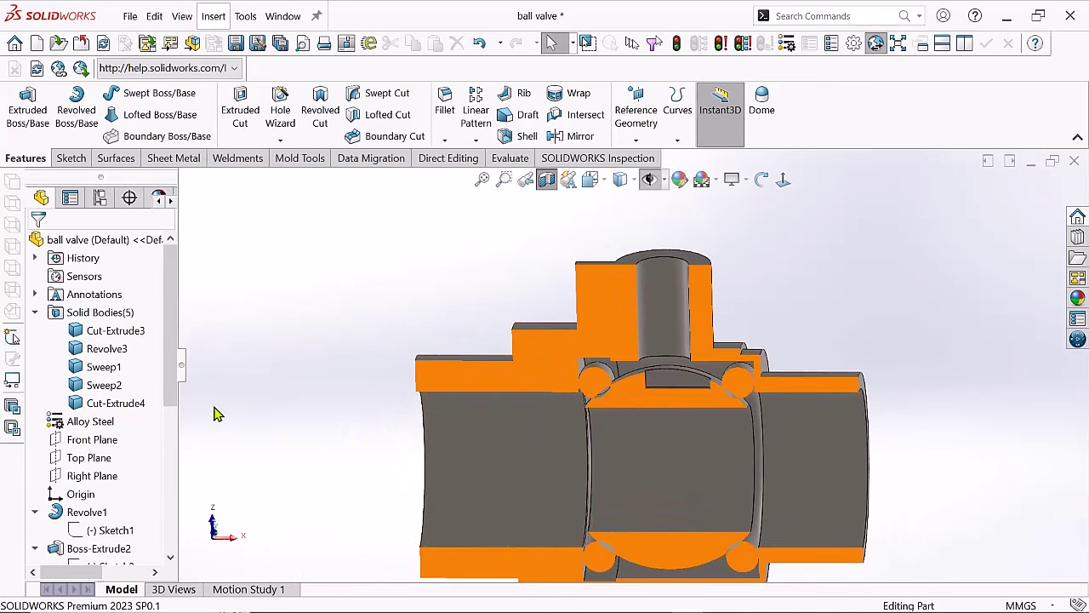
{"action": "scroll", "coordinate": [494, 414], "scroll_direction": "down", "scroll_amount": 2}
{"action": "scroll", "coordinate": [511, 425], "scroll_direction": "down", "scroll_amount": 1}
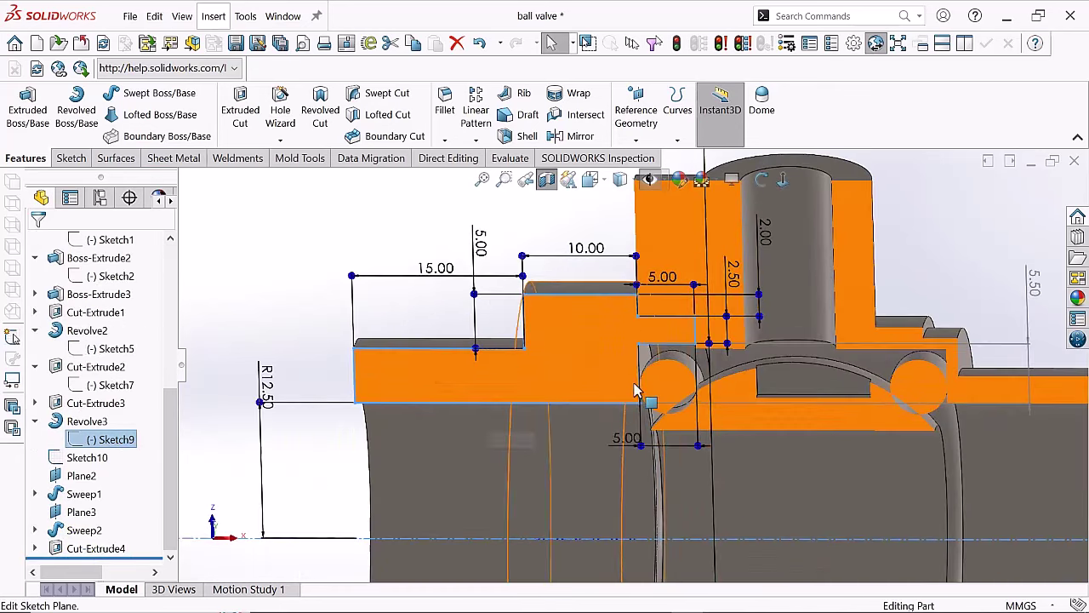
{"action": "scroll", "coordinate": [625, 425], "scroll_direction": "up", "scroll_amount": 1}
{"action": "scroll", "coordinate": [631, 445], "scroll_direction": "up", "scroll_amount": 2}
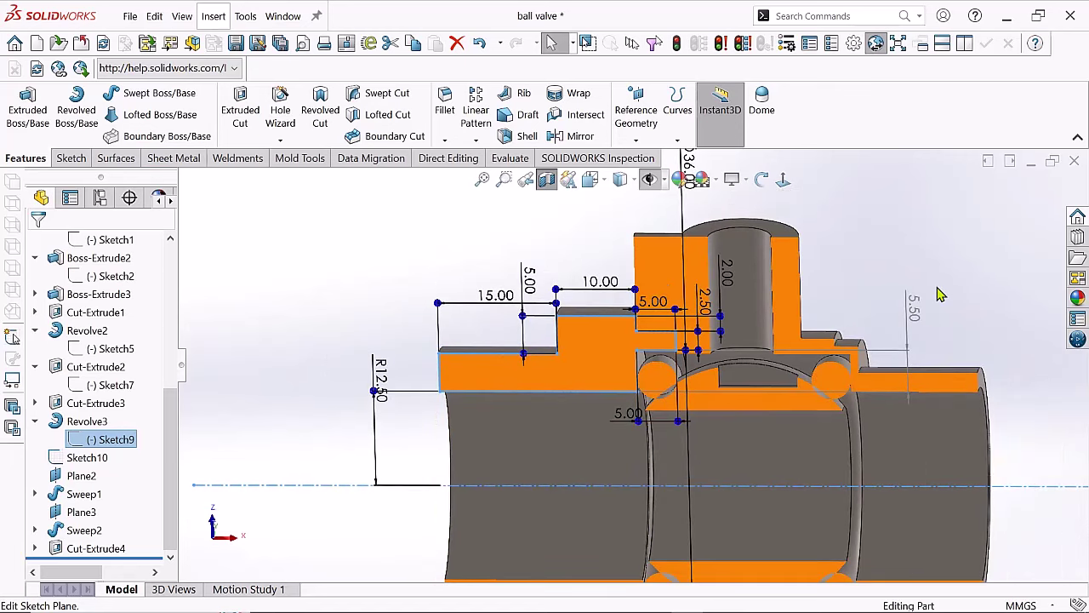
{"action": "scroll", "coordinate": [681, 281], "scroll_direction": "down", "scroll_amount": 2}
{"action": "left_click", "coordinate": [477, 374]}
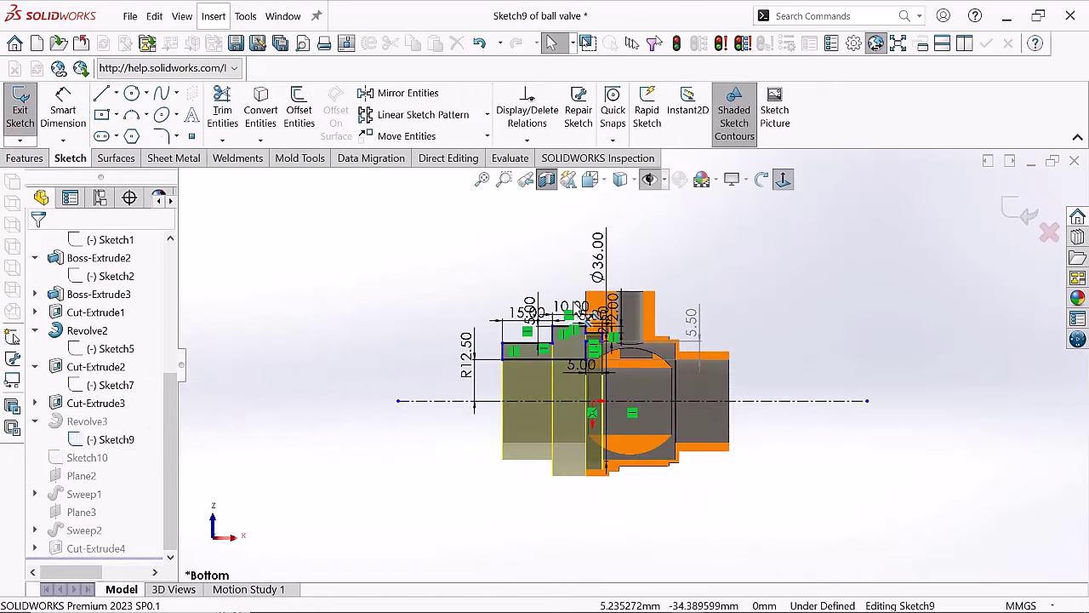
- In Sketch9, change the 10.00 step width to 5.00 and the 5.00 step height to 3.00
{"action": "scroll", "coordinate": [608, 304], "scroll_direction": "down", "scroll_amount": 3}
{"action": "double_click", "coordinate": [600, 301]}
{"action": "type", "text": "5"}
{"action": "key", "text": "Return"}
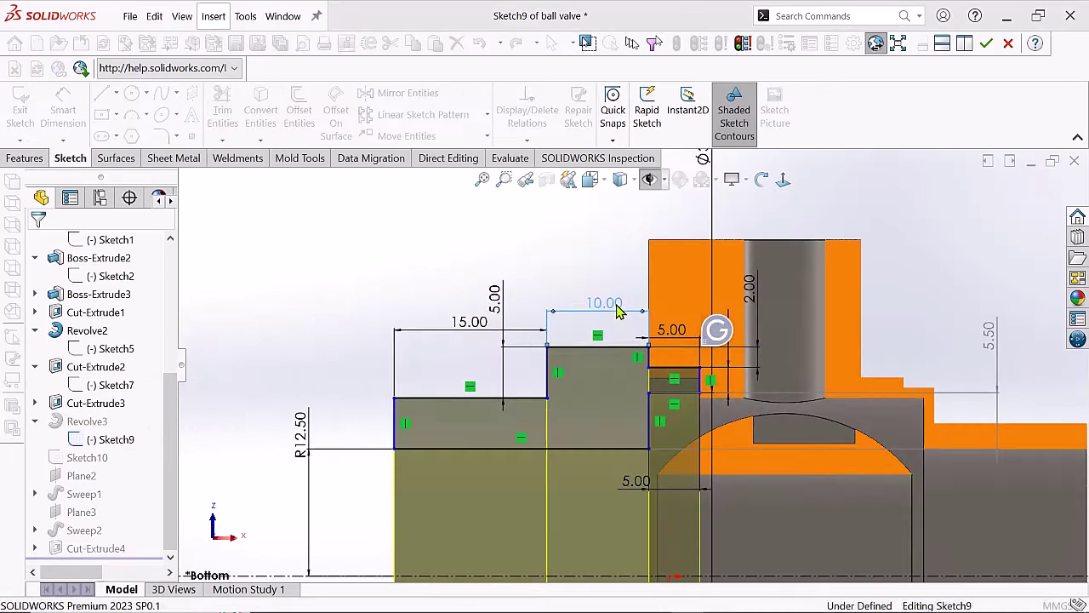
{"action": "scroll", "coordinate": [647, 397], "scroll_direction": "down", "scroll_amount": 1}
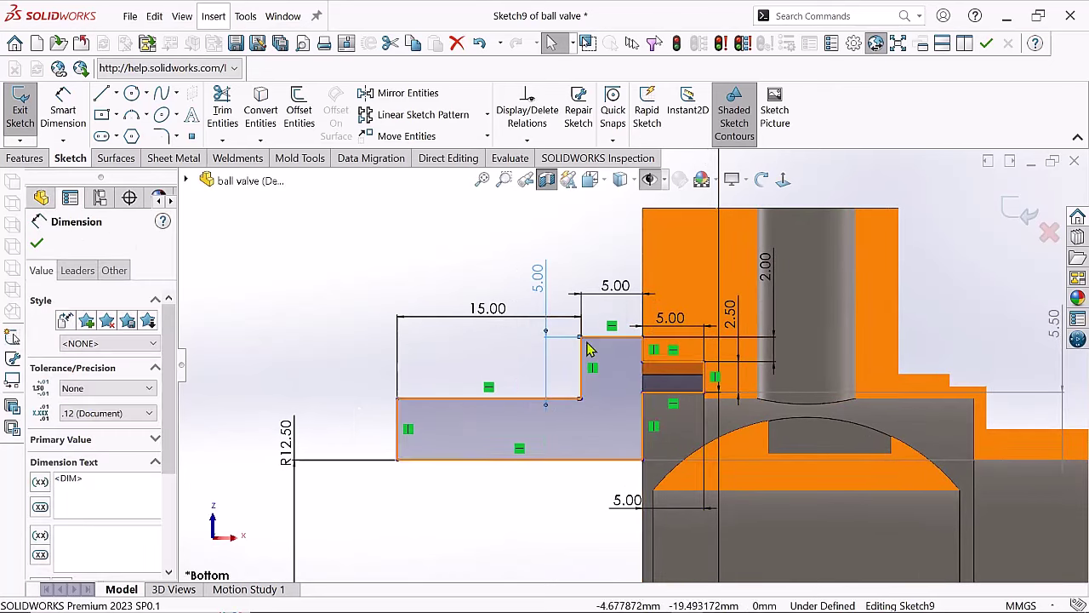
{"action": "double_click", "coordinate": [537, 278]}
{"action": "type", "text": "3"}
{"action": "key", "text": "Return"}
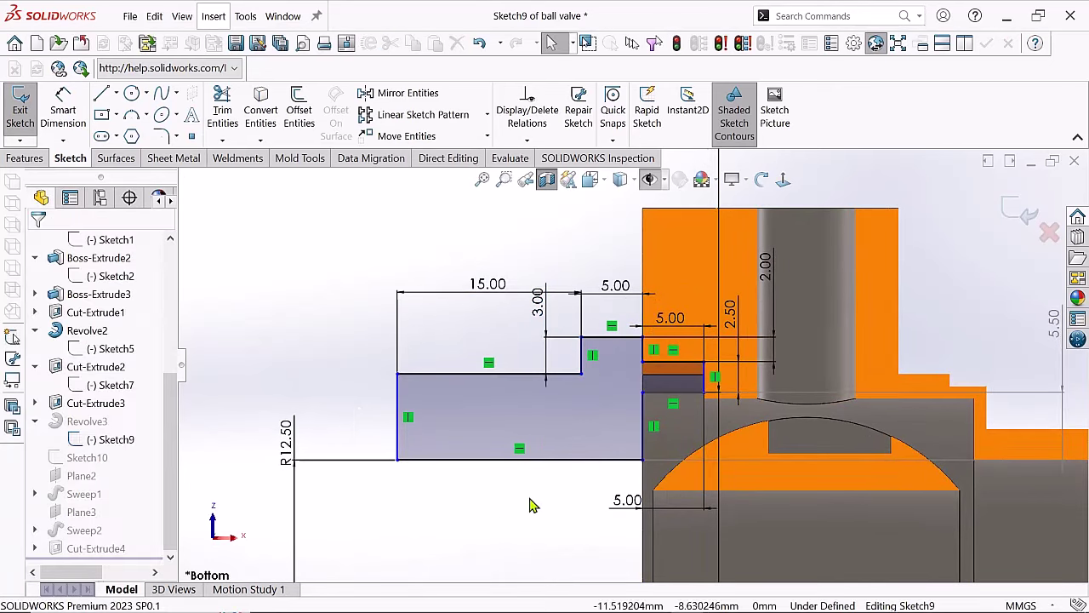
- Add a 7.00 vertical dimension and set the new inner line 3.00 from the bottom edge
{"action": "left_click", "coordinate": [362, 418]}
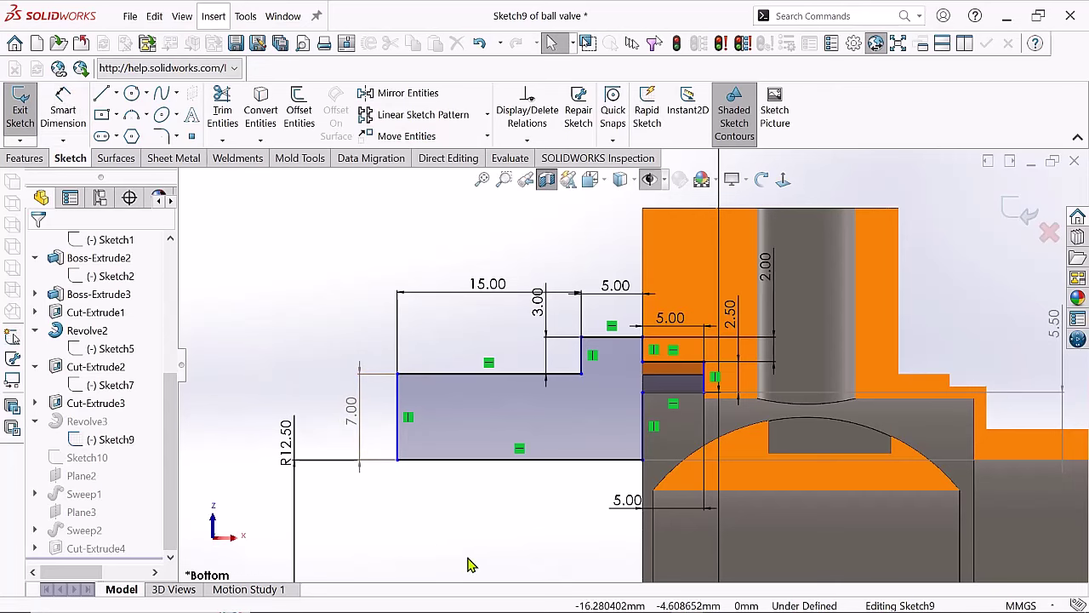
{"action": "scroll", "coordinate": [630, 366], "scroll_direction": "up", "scroll_amount": 1}
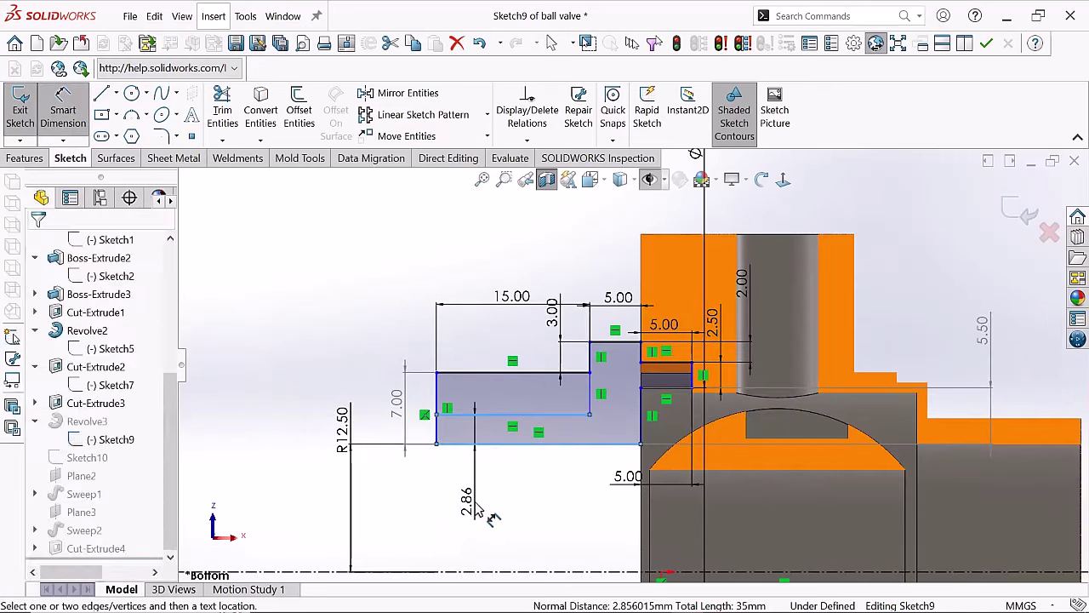
{"action": "left_click", "coordinate": [476, 509]}
{"action": "type", "text": "3"}
{"action": "key", "text": "Return"}
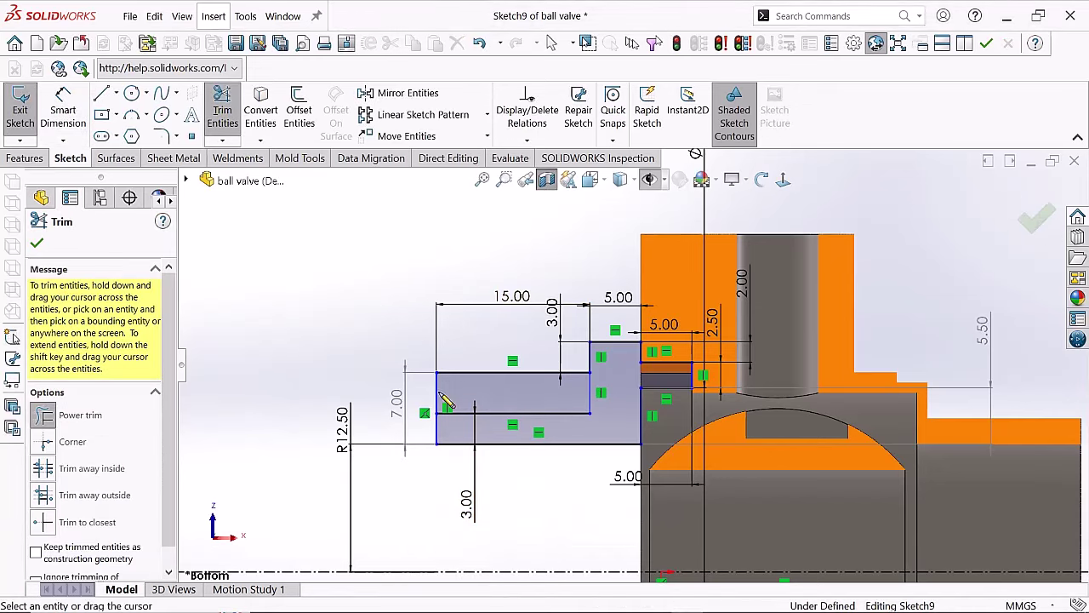
- Trim the extra sketch lines, rebuild, and inspect the model with Sketch9 selected
{"action": "left_click", "coordinate": [39, 247]}
{"action": "middle_click_drag", "start_coordinate": [460, 357], "coordinate": [491, 360]}
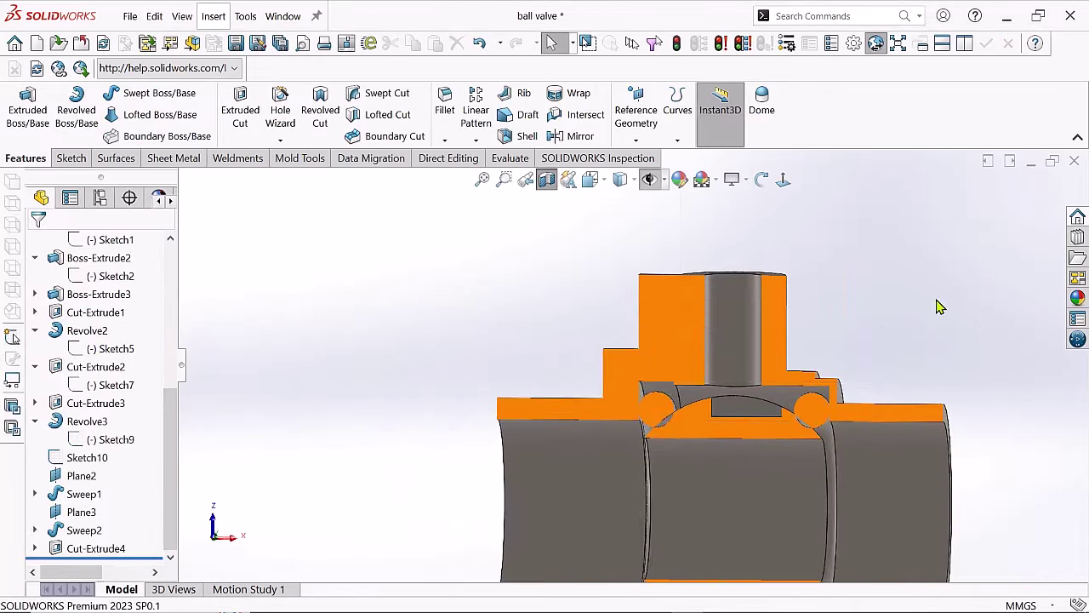
{"action": "middle_click_drag", "start_coordinate": [939, 303], "coordinate": [741, 459]}
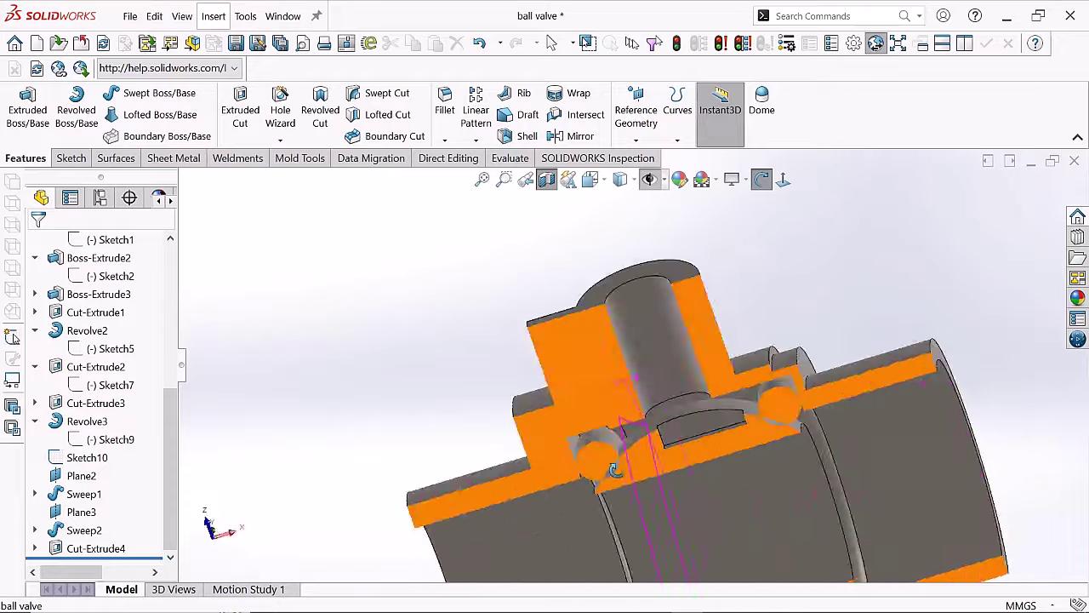
{"action": "middle_click_drag", "start_coordinate": [741, 459], "coordinate": [647, 359]}
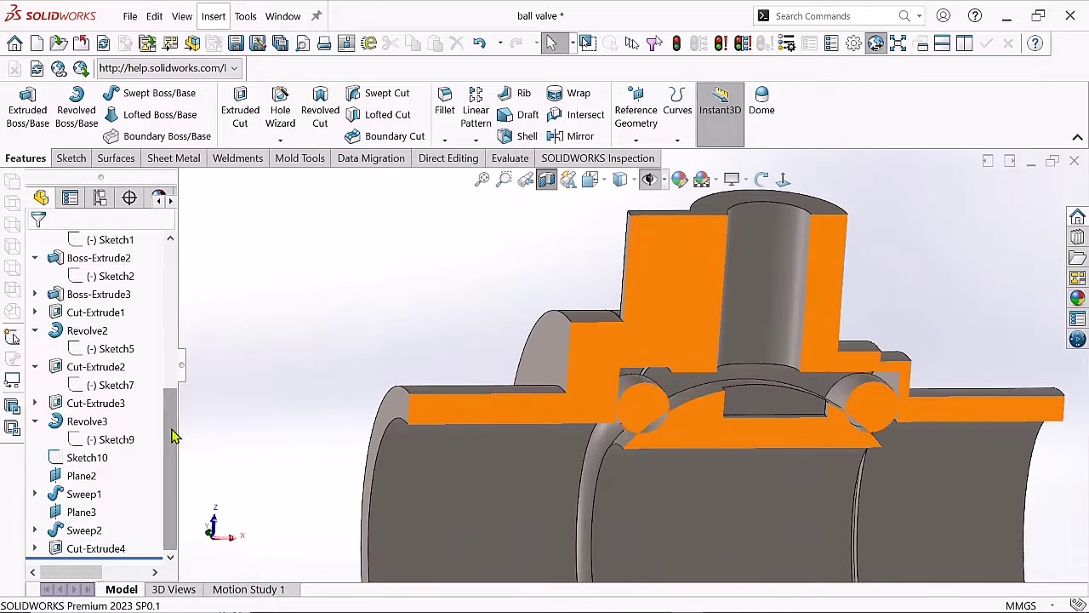
{"action": "left_click", "coordinate": [112, 440]}
{"action": "scroll", "coordinate": [637, 347], "scroll_direction": "up", "scroll_amount": 3}
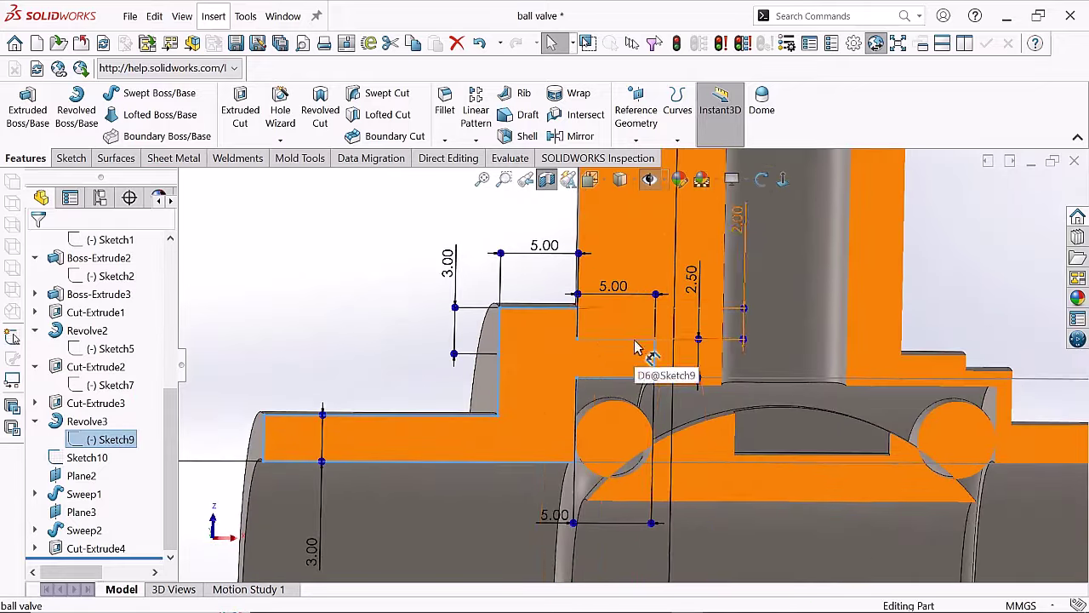
- Turn off the section cut and orbit the full valve body to a front view
{"action": "key", "text": "Escape"}
{"action": "scroll", "coordinate": [528, 379], "scroll_direction": "down", "scroll_amount": 3}
{"action": "middle_click_drag", "start_coordinate": [528, 379], "coordinate": [879, 278]}
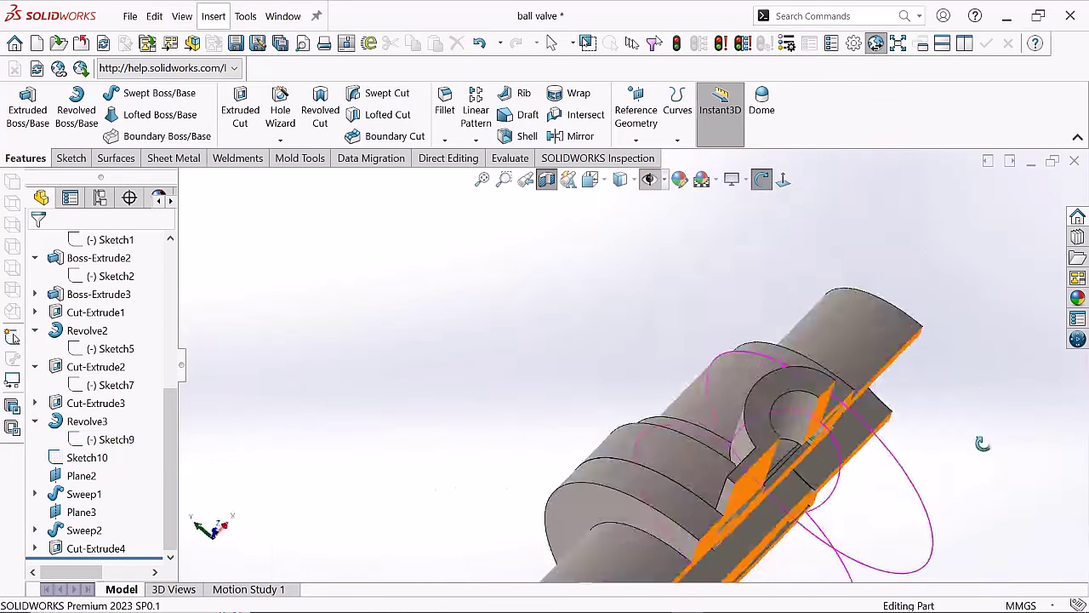
{"action": "left_click", "coordinate": [546, 179]}
{"action": "middle_click_drag", "start_coordinate": [628, 409], "coordinate": [685, 413]}
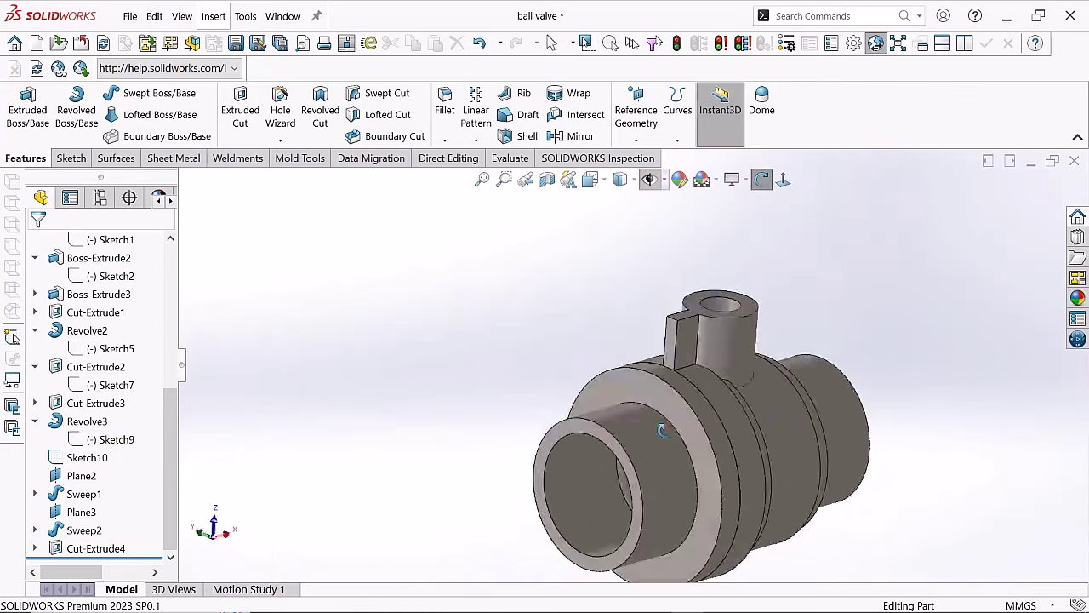
{"action": "scroll", "coordinate": [684, 412], "scroll_direction": "up", "scroll_amount": 5}
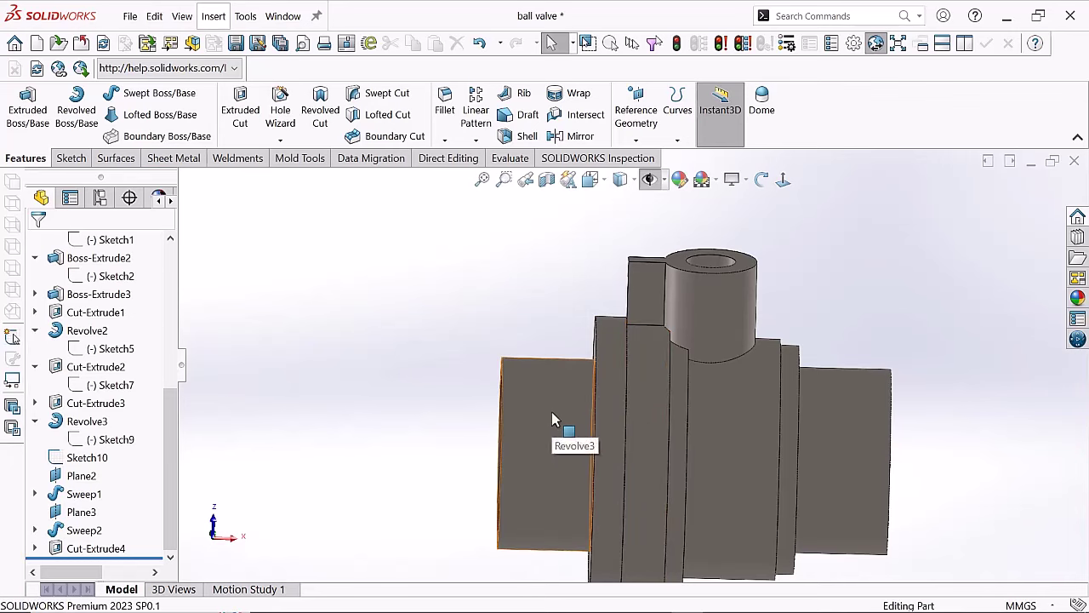
- Pick the Revolve3 pipe-end face, orbit around it, and expand the Solid Bodies list
{"action": "left_click", "coordinate": [637, 429]}
{"action": "mouse_move", "coordinate": [652, 437]}
{"action": "middle_mouse_down"}
{"action": "mouse_move", "coordinate": [642, 375]}
{"action": "mouse_move", "coordinate": [587, 416]}
{"action": "mouse_move", "coordinate": [574, 370]}
{"action": "middle_mouse_up"}
{"action": "scroll", "coordinate": [587, 415], "scroll_direction": "down", "scroll_amount": 5}
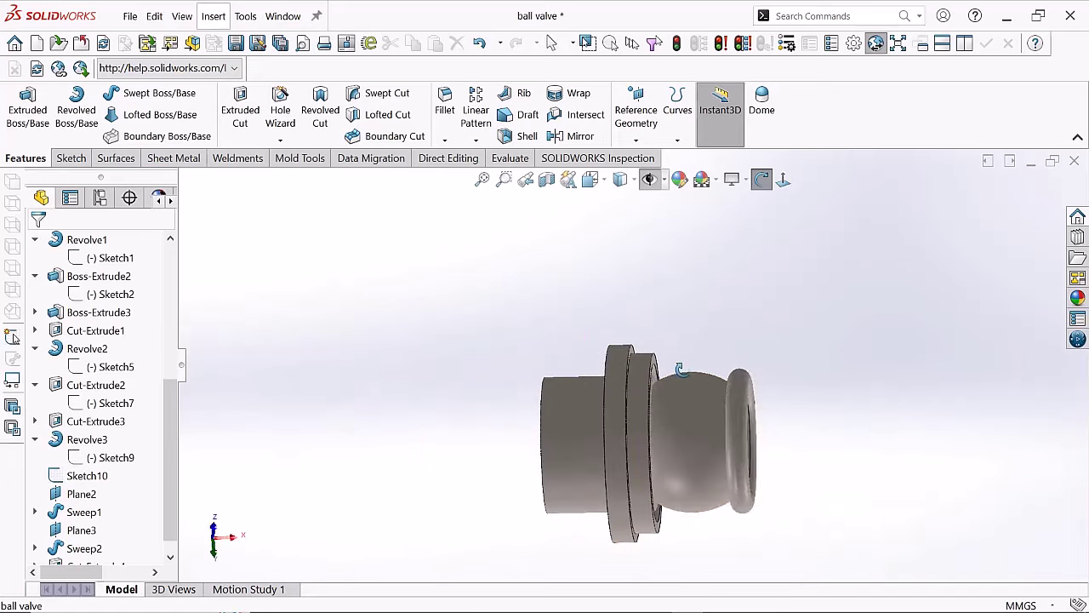
{"action": "middle_click_drag", "start_coordinate": [666, 409], "coordinate": [666, 423]}
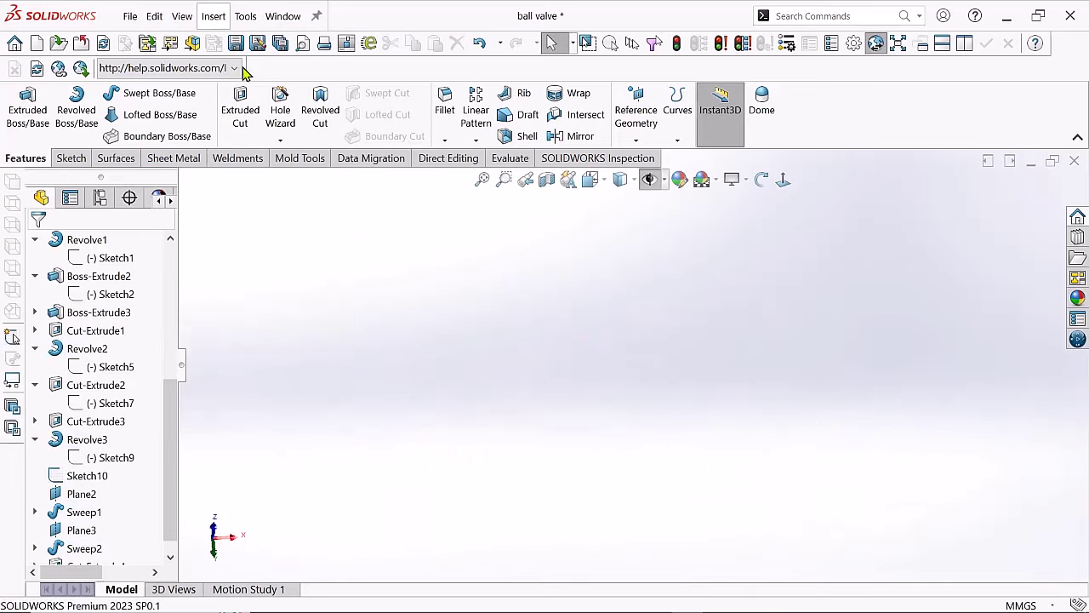
{"action": "left_click_drag", "start_coordinate": [175, 472], "coordinate": [174, 328]}
{"action": "left_click", "coordinate": [114, 401]}
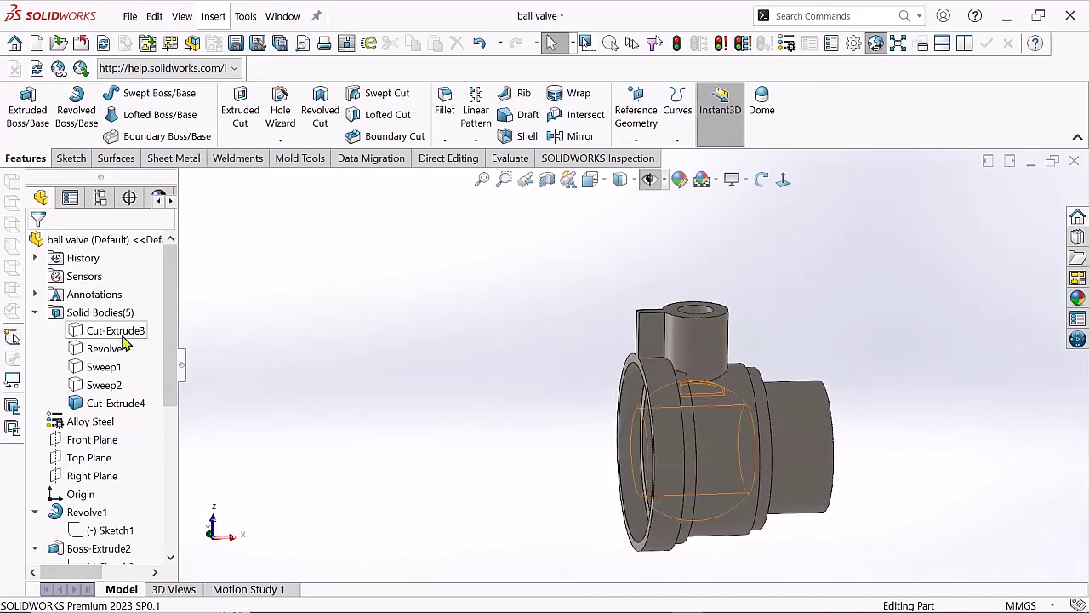
{"action": "left_click", "coordinate": [498, 415]}
{"action": "mouse_move", "coordinate": [497, 415]}
{"action": "middle_mouse_down"}
{"action": "mouse_move", "coordinate": [447, 391]}
{"action": "mouse_move", "coordinate": [487, 391]}
{"action": "mouse_move", "coordinate": [481, 364]}
{"action": "middle_mouse_up"}
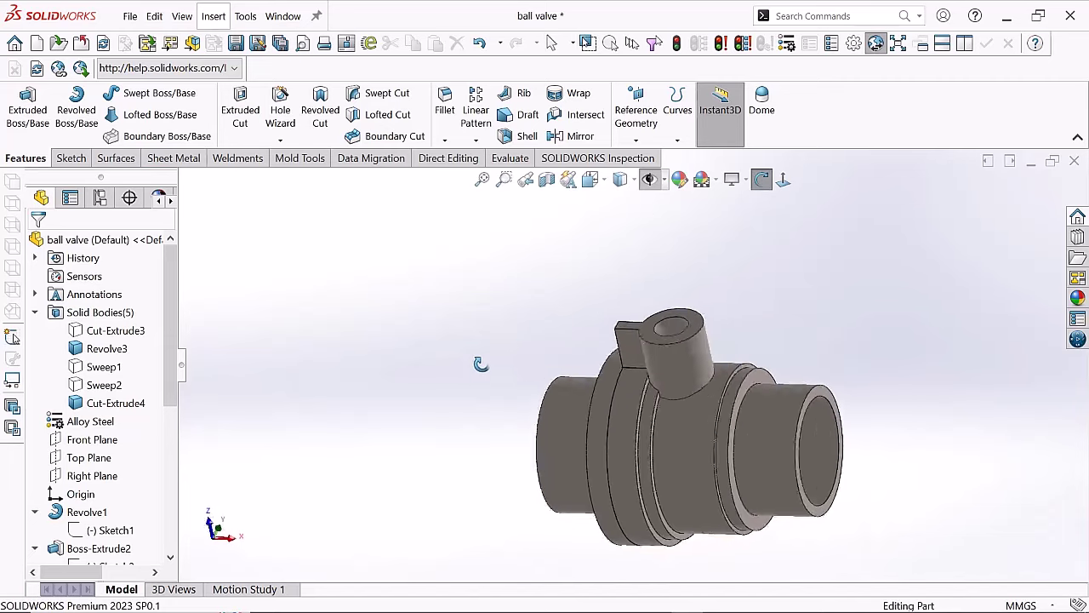
- Sketch a six-sided polygon on the pipe end face and cut it up to the flange
{"action": "left_click", "coordinate": [730, 400]}
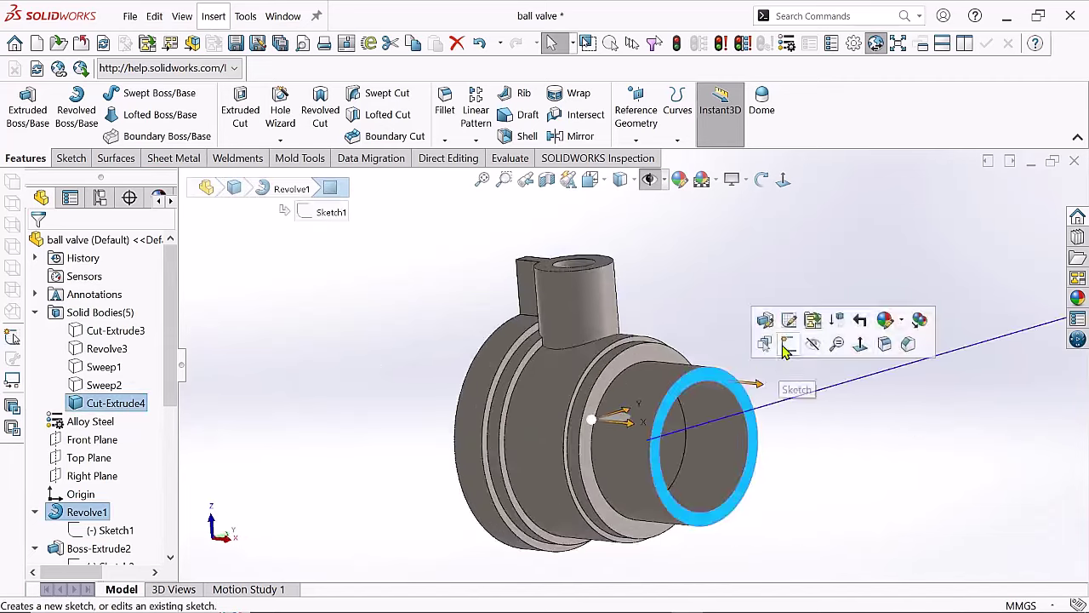
{"action": "left_click", "coordinate": [772, 340]}
{"action": "left_click", "coordinate": [770, 368]}
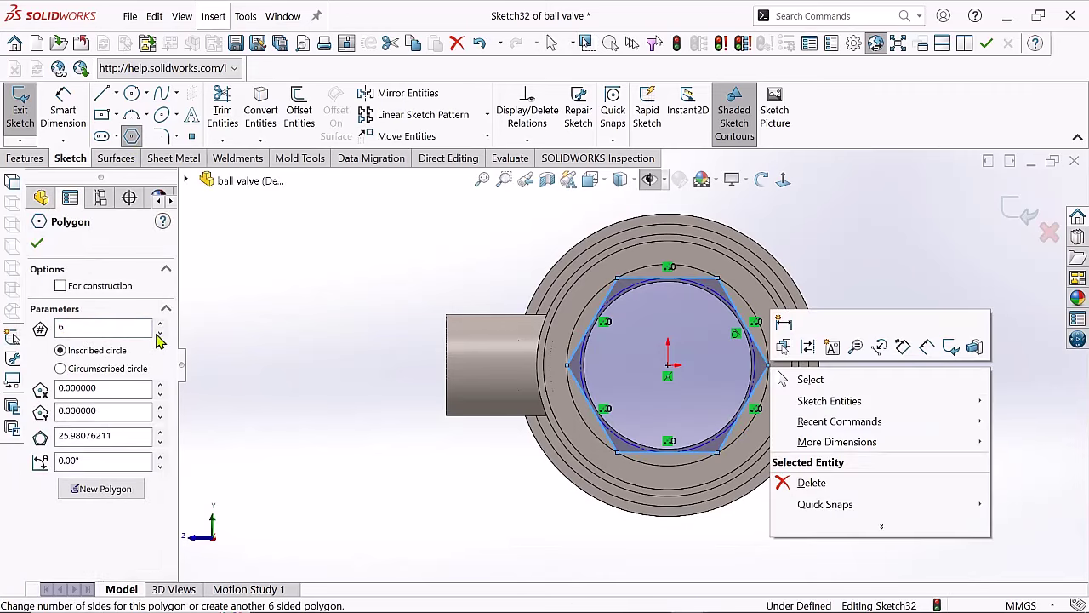
{"action": "key", "text": "Escape"}
{"action": "key", "text": "Escape"}
{"action": "middle_click_drag", "start_coordinate": [647, 392], "coordinate": [647, 341]}
{"action": "scroll", "coordinate": [647, 358], "scroll_direction": "down", "scroll_amount": 3}
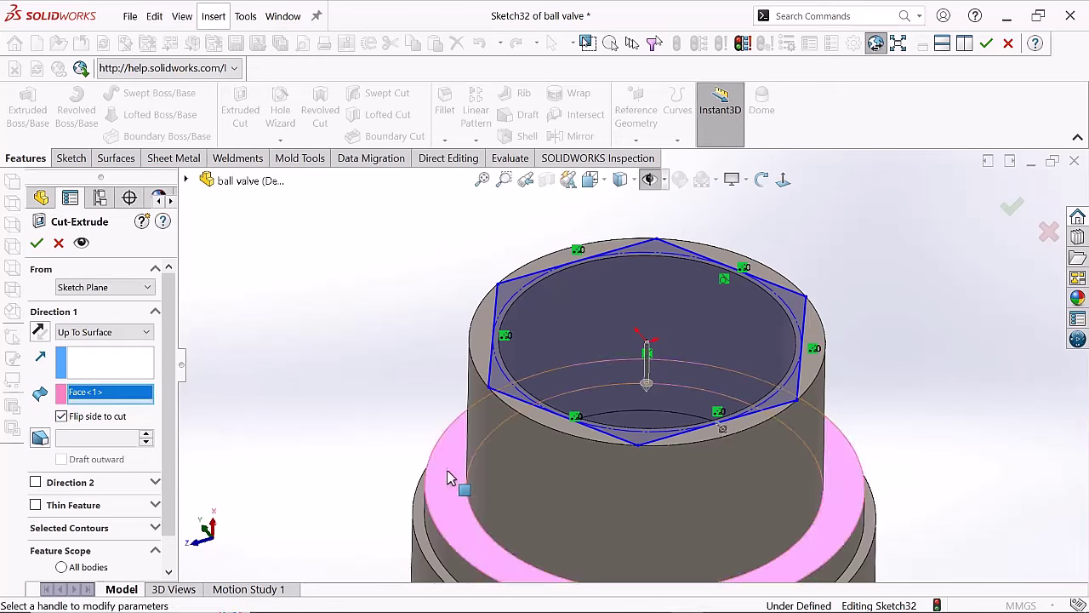
{"action": "scroll", "coordinate": [451, 479], "scroll_direction": "up", "scroll_amount": 3}
{"action": "middle_click_drag", "start_coordinate": [511, 430], "coordinate": [13, 353]}
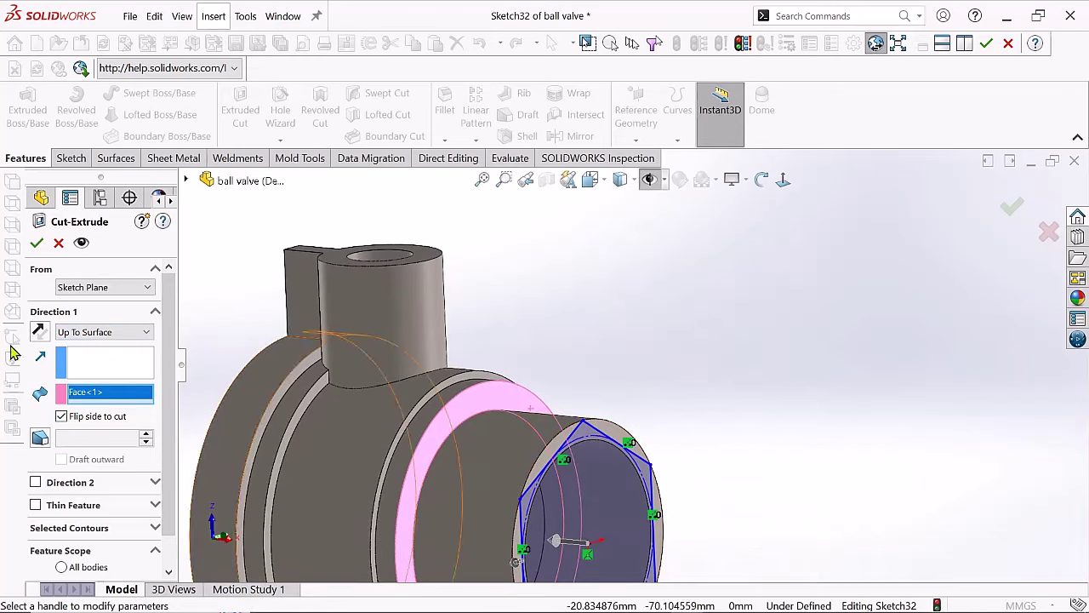
{"action": "left_click", "coordinate": [36, 243]}
- Change the body profile diameter to 32 mm and rebuild the part
{"action": "mouse_move", "coordinate": [340, 383]}
{"action": "middle_mouse_down"}
{"action": "mouse_move", "coordinate": [562, 419]}
{"action": "mouse_move", "coordinate": [472, 354]}
{"action": "middle_mouse_up"}
{"action": "scroll", "coordinate": [562, 419], "scroll_direction": "down", "scroll_amount": 3}
{"action": "scroll", "coordinate": [471, 354], "scroll_direction": "up", "scroll_amount": 3}
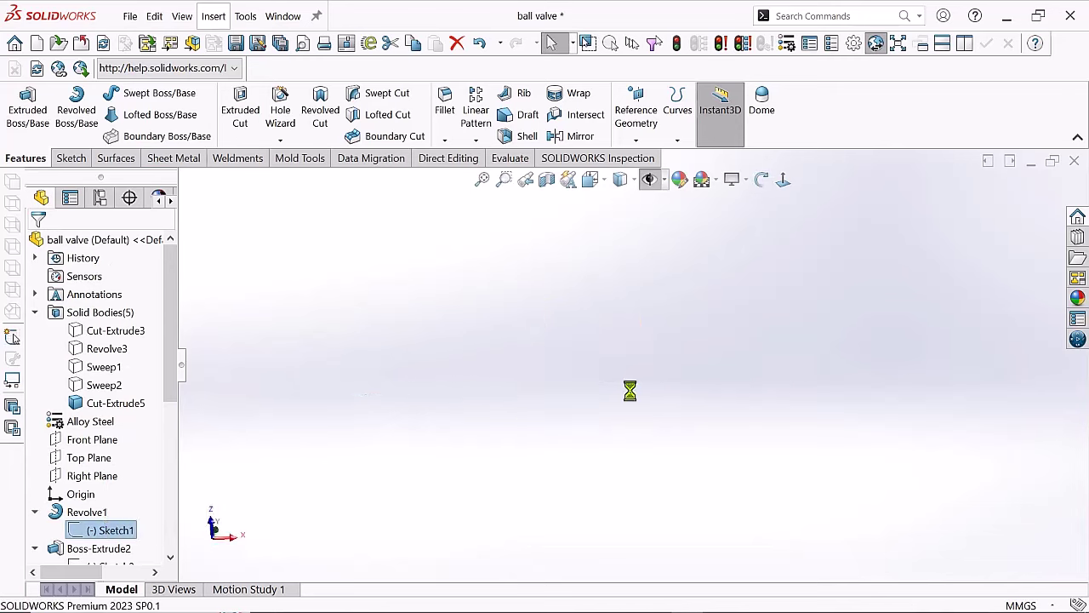
{"action": "scroll", "coordinate": [591, 382], "scroll_direction": "down", "scroll_amount": 2}
{"action": "scroll", "coordinate": [591, 382], "scroll_direction": "down", "scroll_amount": 2}
{"action": "double_click", "coordinate": [899, 445]}
{"action": "type", "text": "32"}
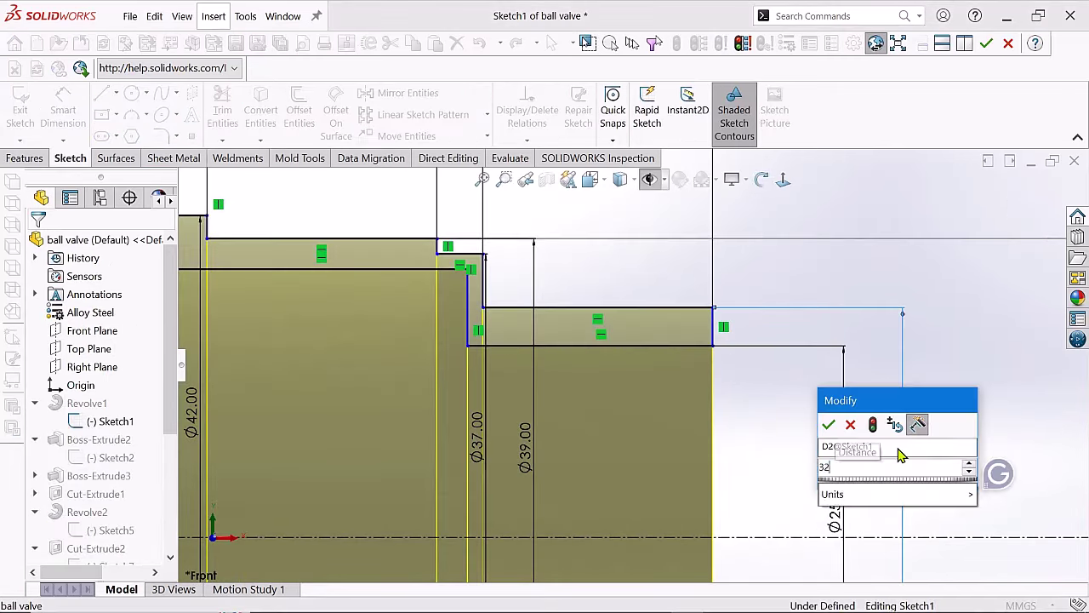
{"action": "key", "text": "Return"}
{"action": "scroll", "coordinate": [962, 364], "scroll_direction": "up", "scroll_amount": 3}
{"action": "key", "text": "ctrl+b"}
- Reopen the hexagon sketch and exit it to rebuild the hex cut
{"action": "left_click_drag", "start_coordinate": [583, 368], "coordinate": [179, 400]}
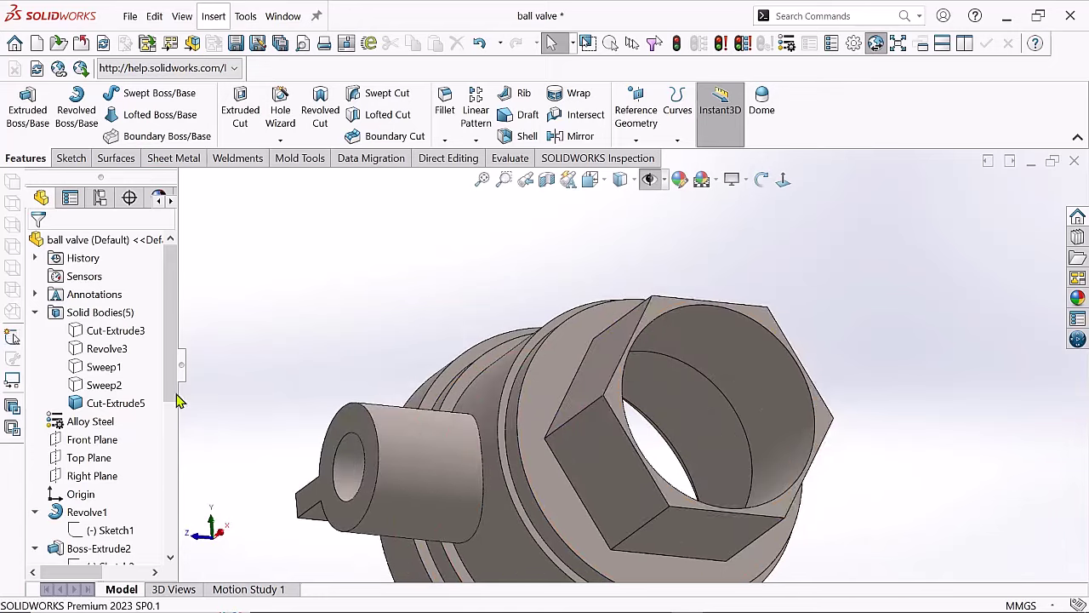
{"action": "left_click", "coordinate": [109, 508]}
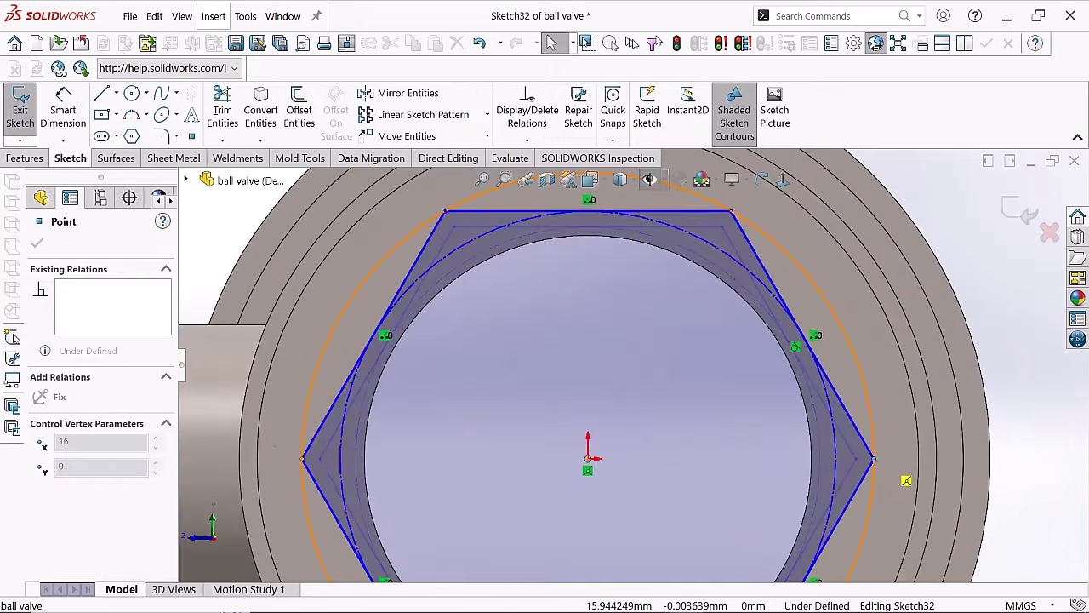
{"action": "key", "text": "ctrl+b"}
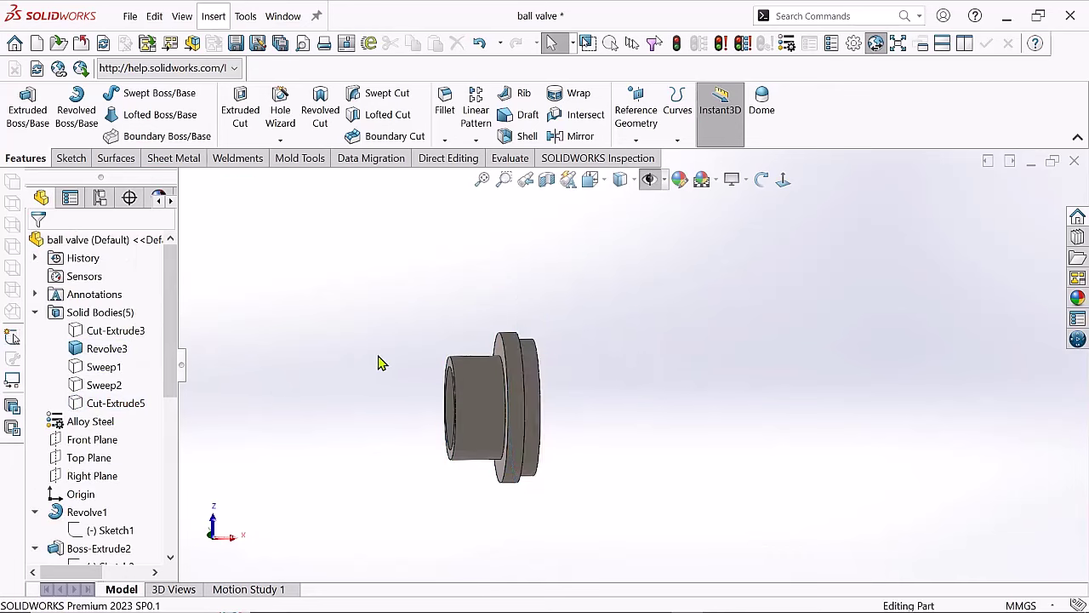
- Sketch a hexagon on the sleeve ring face and cut it as Cut-Extrude6
{"action": "middle_click_drag", "start_coordinate": [471, 329], "coordinate": [773, 373]}
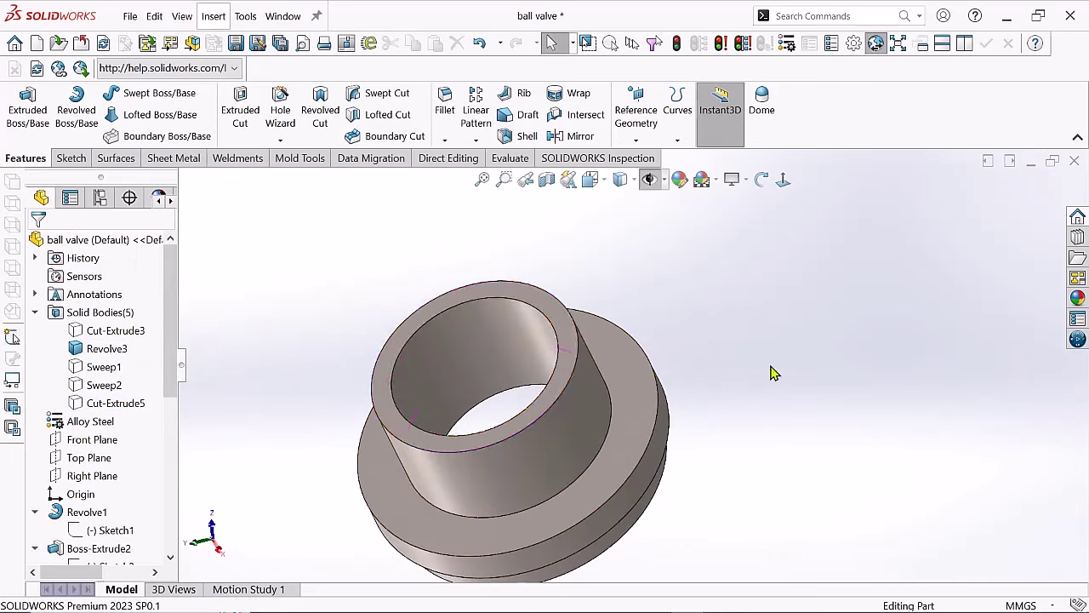
{"action": "left_click", "coordinate": [557, 311]}
{"action": "left_click", "coordinate": [587, 256]}
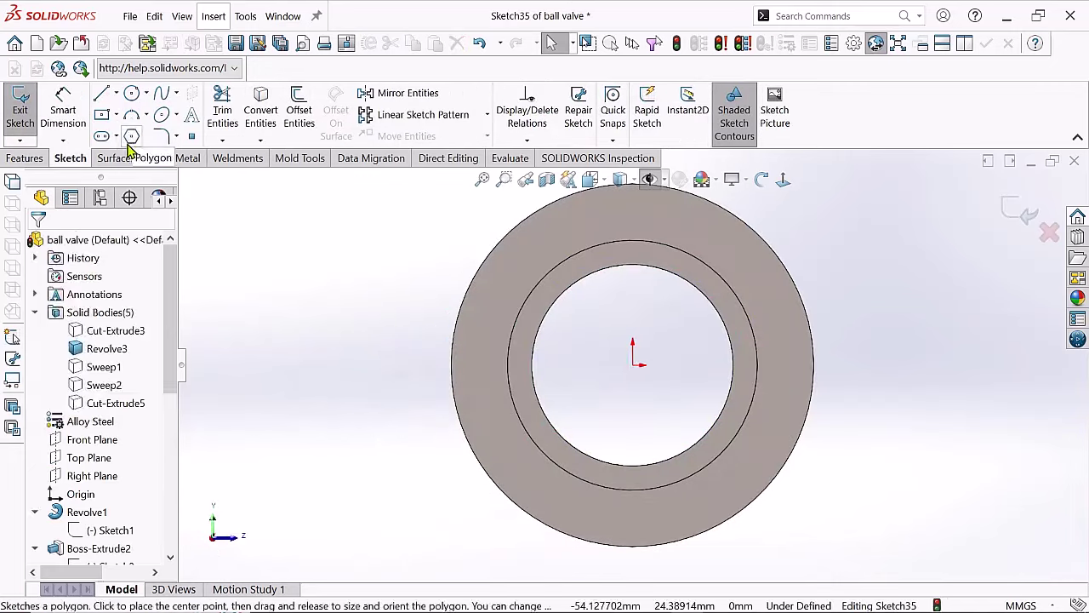
{"action": "left_click", "coordinate": [131, 136]}
{"action": "left_click", "coordinate": [633, 366]}
{"action": "left_click", "coordinate": [757, 366]}
{"action": "key", "text": "Escape"}
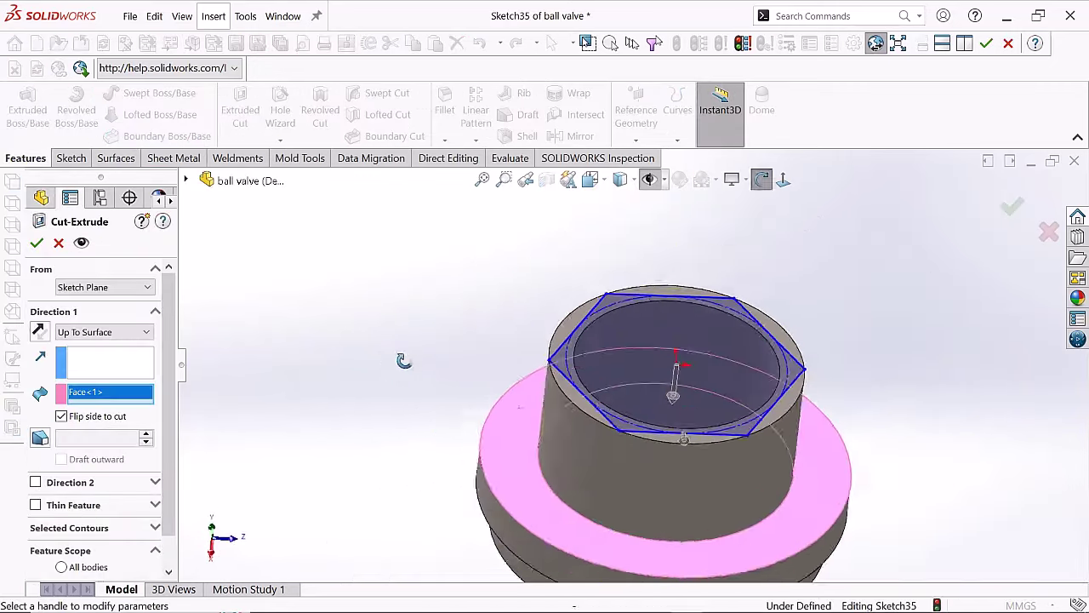
{"action": "key", "text": "Return"}
{"action": "mouse_move", "coordinate": [840, 503]}
{"action": "middle_mouse_down"}
{"action": "mouse_move", "coordinate": [827, 389]}
{"action": "mouse_move", "coordinate": [840, 493]}
{"action": "mouse_move", "coordinate": [643, 362]}
{"action": "mouse_move", "coordinate": [171, 356]}
{"action": "middle_mouse_up"}
- Change Sketch9's 3.00 step dimension to 4, rebuild, and check both hex nut ends
{"action": "left_click", "coordinate": [92, 344]}
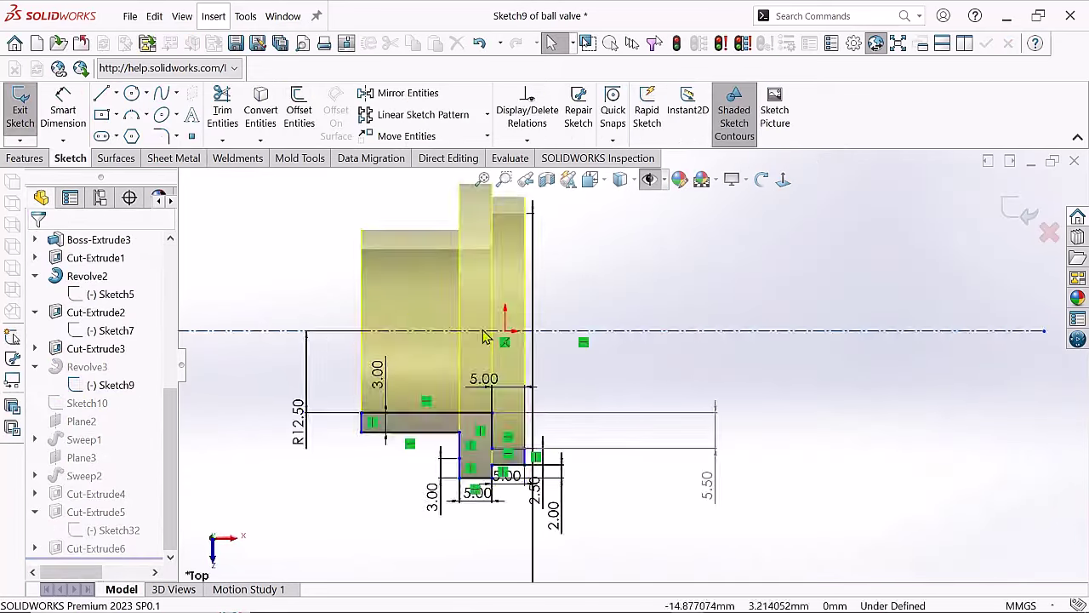
{"action": "double_click", "coordinate": [471, 300]}
{"action": "type", "text": "4"}
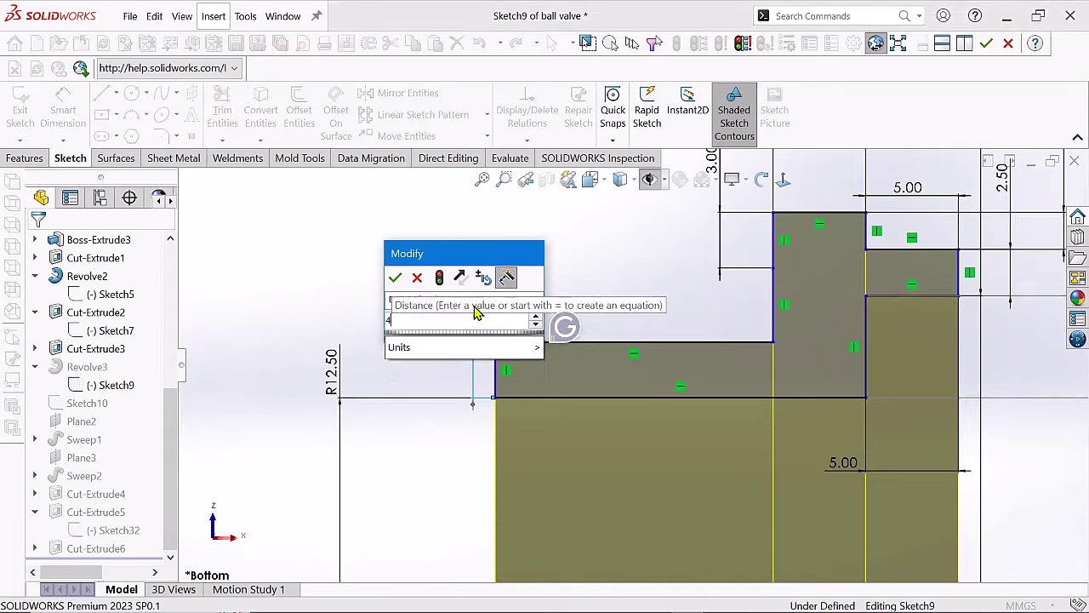
{"action": "key", "text": "Return"}
{"action": "key", "text": "ctrl+b"}
{"action": "left_click", "coordinate": [71, 551]}
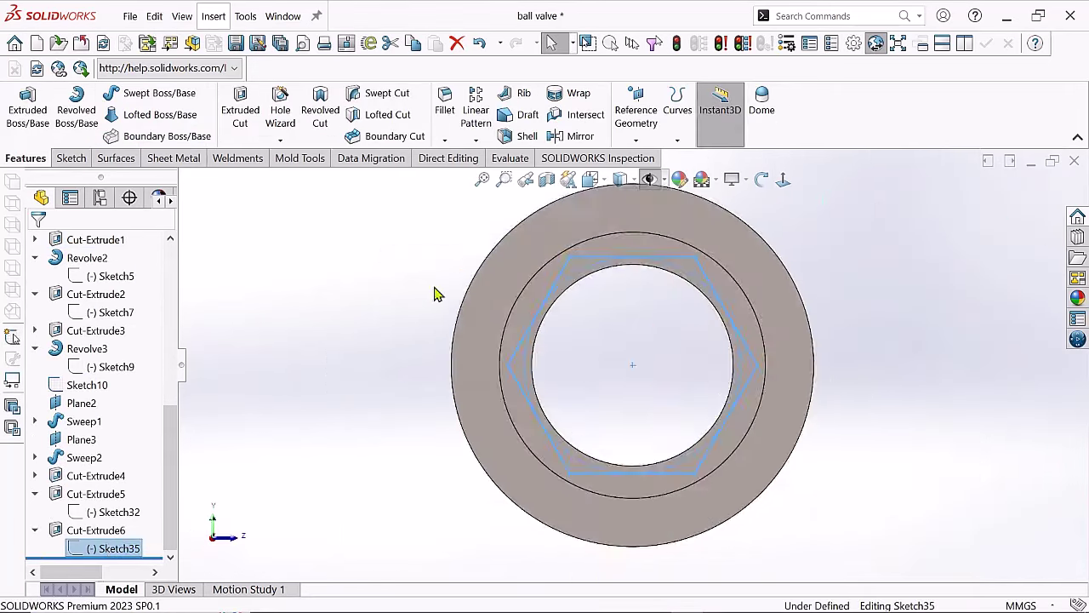
{"action": "key", "text": "ctrl+b"}
{"action": "mouse_move", "coordinate": [876, 355]}
{"action": "middle_mouse_down"}
{"action": "mouse_move", "coordinate": [656, 345]}
{"action": "mouse_move", "coordinate": [524, 262]}
{"action": "middle_mouse_up"}
{"action": "left_click_drag", "start_coordinate": [724, 339], "coordinate": [729, 324]}
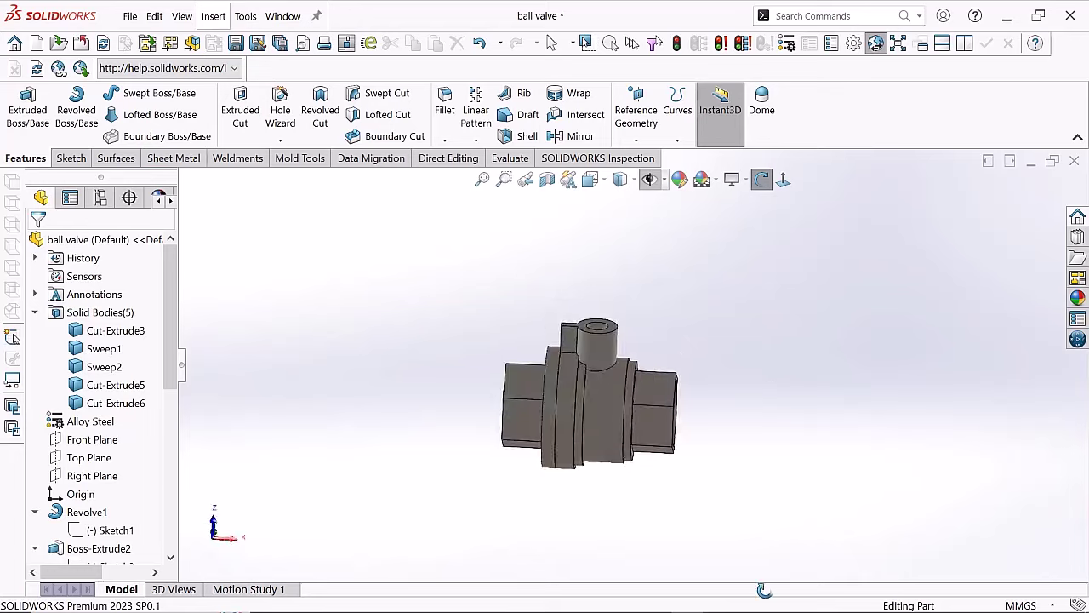
{"action": "mouse_move", "coordinate": [763, 589]}
{"action": "left_mouse_down"}
{"action": "mouse_move", "coordinate": [707, 341]}
{"action": "mouse_move", "coordinate": [604, 297]}
{"action": "left_mouse_up"}
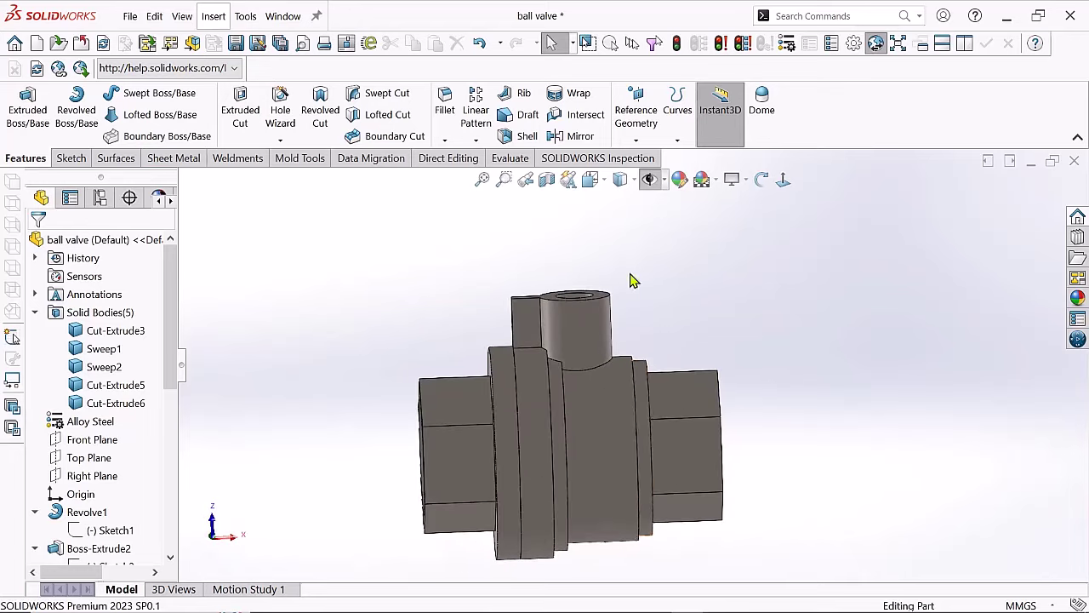
{"action": "mouse_move", "coordinate": [632, 281]}
{"action": "middle_mouse_down"}
{"action": "mouse_move", "coordinate": [652, 364]}
{"action": "mouse_move", "coordinate": [715, 455]}
{"action": "middle_mouse_up"}
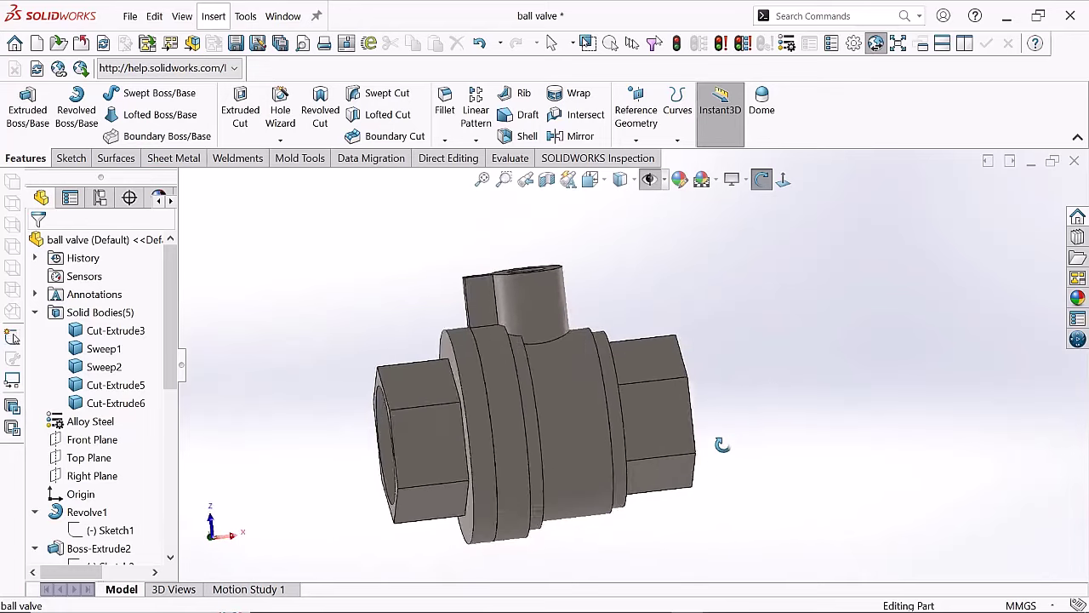
- Start a Top Plane sketch with a section cut and draw a centerline along the valve axis
{"action": "left_click", "coordinate": [89, 457]}
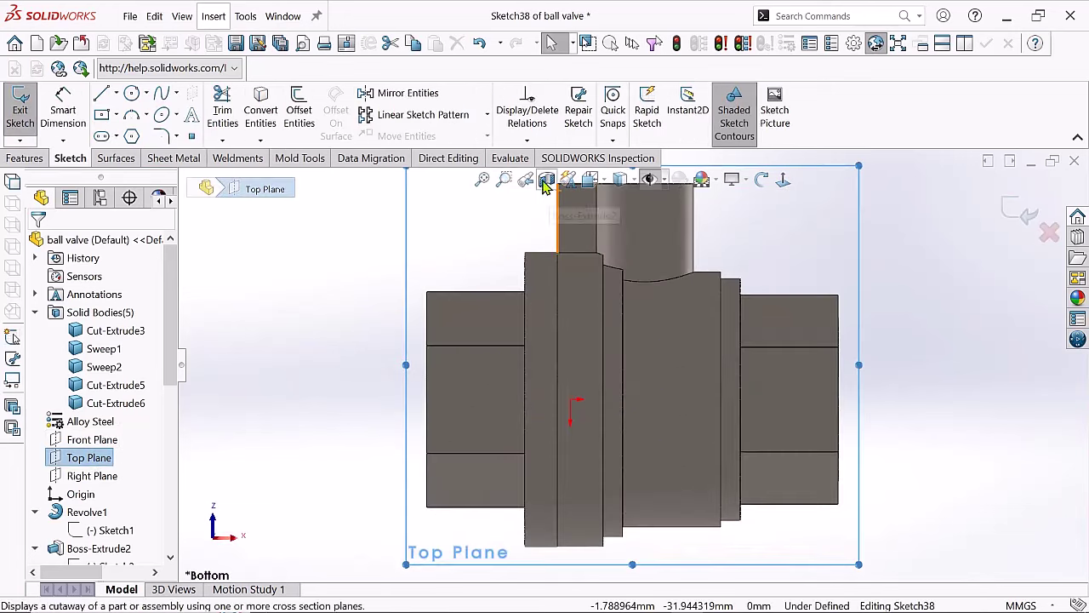
{"action": "left_click", "coordinate": [547, 178]}
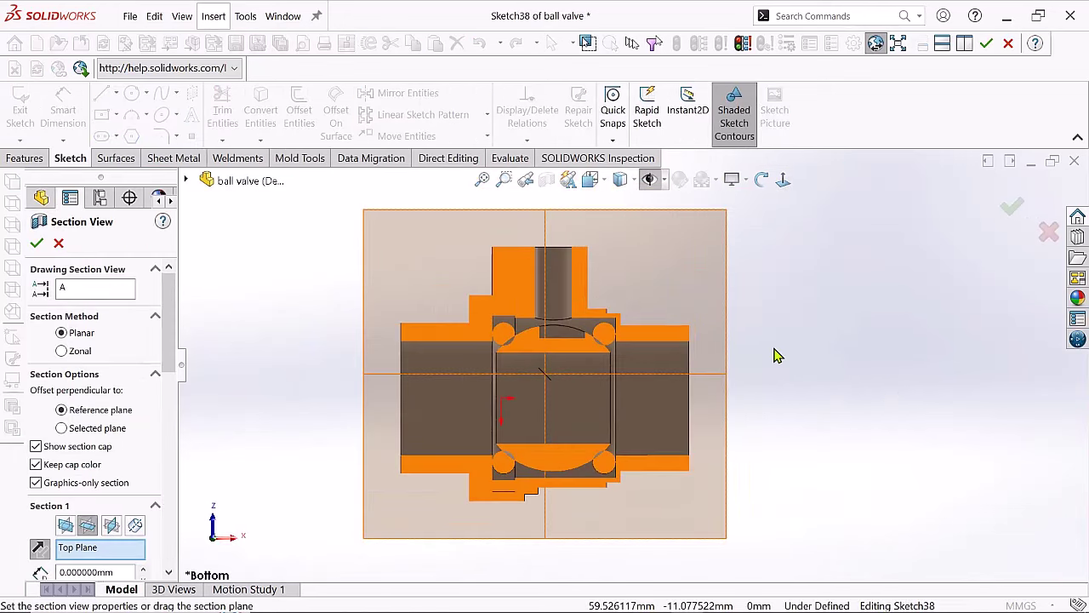
{"action": "key", "text": "Return"}
{"action": "key", "text": "l"}
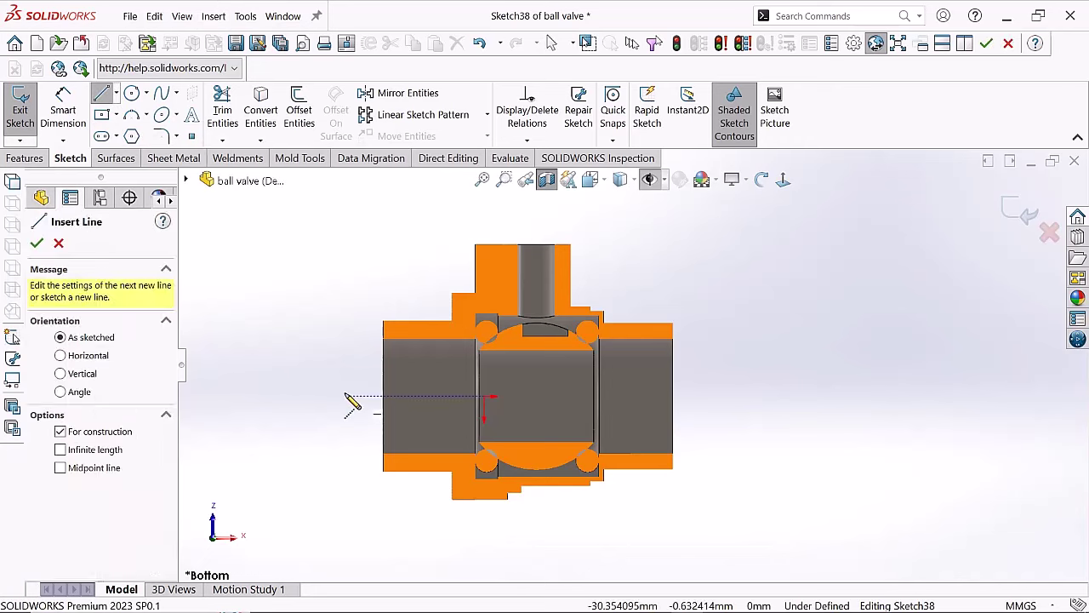
{"action": "left_click", "coordinate": [771, 395]}
{"action": "key", "text": "Escape"}
{"action": "scroll", "coordinate": [393, 401], "scroll_direction": "up", "scroll_amount": 2}
{"action": "key", "text": "Escape"}
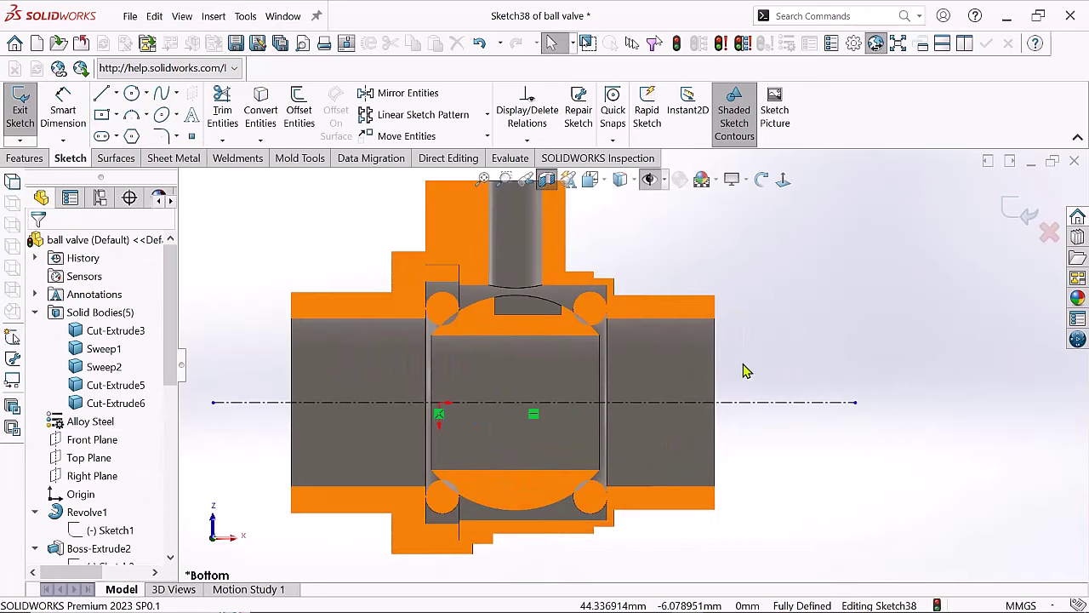
- Trim the overlapping excess segments from the sleeve profile
{"action": "right_click", "coordinate": [637, 344]}
{"action": "left_click", "coordinate": [652, 349]}
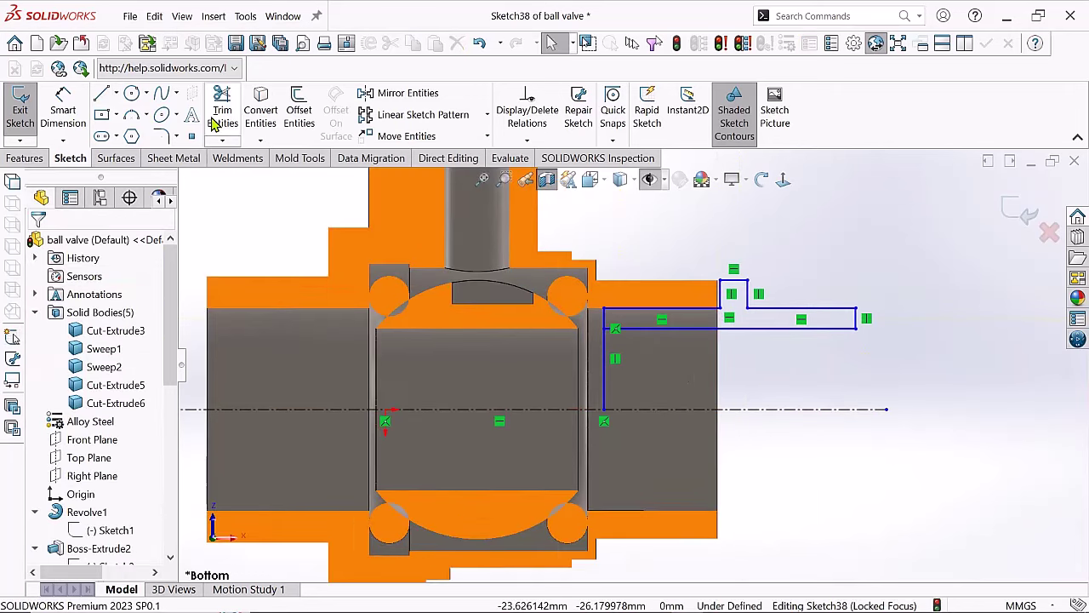
{"action": "left_click", "coordinate": [223, 110]}
{"action": "scroll", "coordinate": [640, 406], "scroll_direction": "up", "scroll_amount": 3}
{"action": "key", "text": "Escape"}
- Dimension the profile's right vertical edge at 3.00
{"action": "left_click", "coordinate": [58, 124]}
{"action": "left_click", "coordinate": [1000, 345]}
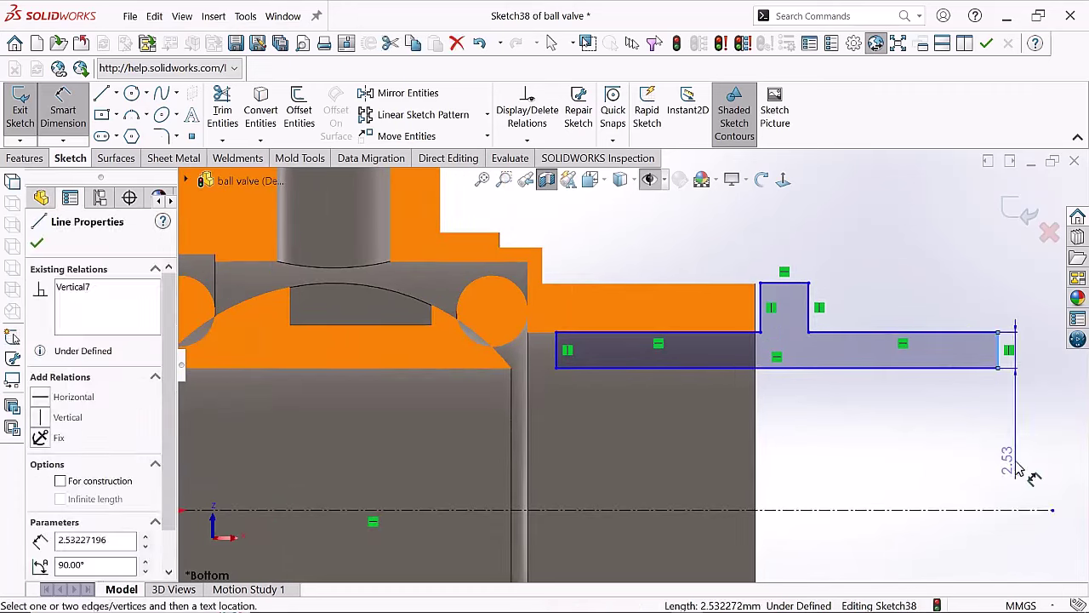
{"action": "left_click", "coordinate": [1008, 473]}
{"action": "key", "text": "Return"}
{"action": "double_click", "coordinate": [1007, 478]}
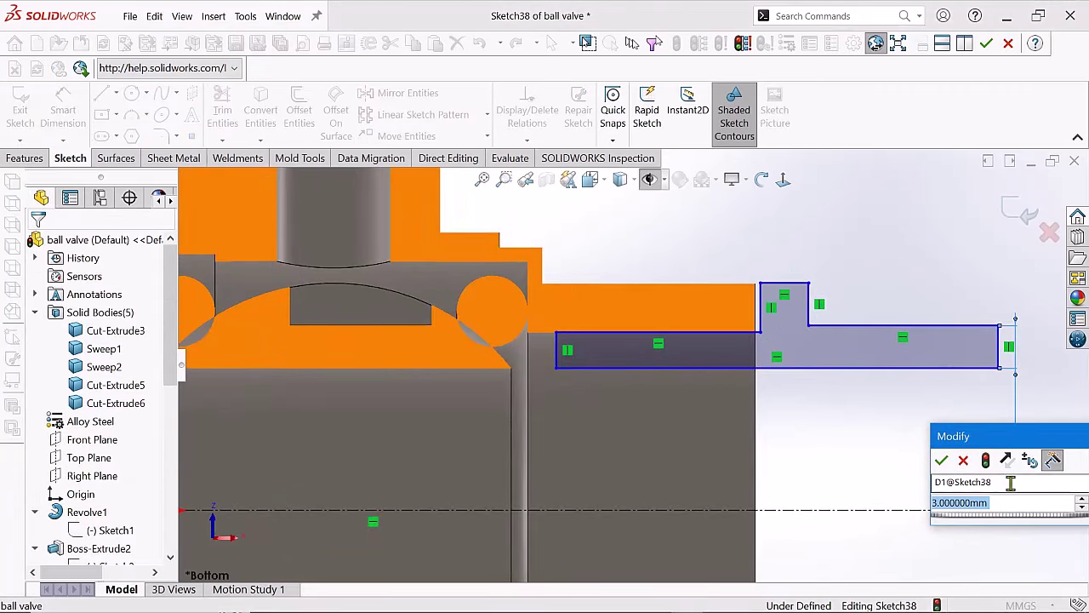
{"action": "left_click", "coordinate": [942, 462]}
- Add an Equal relation between the two vertical end edges
{"action": "left_click", "coordinate": [815, 397]}
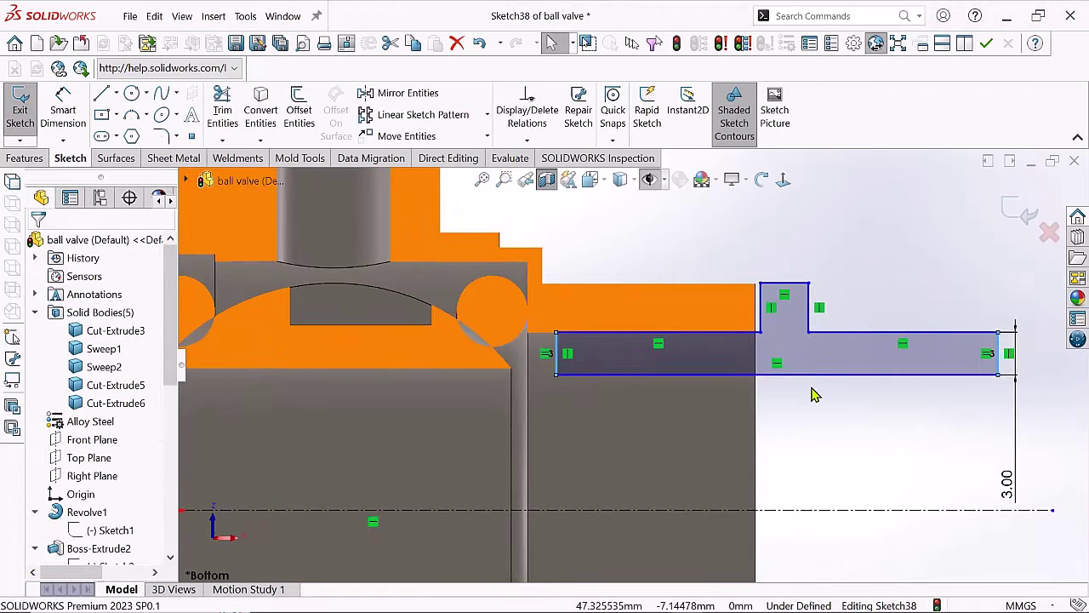
{"action": "scroll", "coordinate": [766, 341], "scroll_direction": "up", "scroll_amount": 3}
{"action": "left_click", "coordinate": [742, 324]}
{"action": "left_click", "coordinate": [766, 280], "text": "ctrl"}
{"action": "scroll", "coordinate": [815, 482], "scroll_direction": "down", "scroll_amount": 3}
{"action": "left_click", "coordinate": [815, 482]}
{"action": "middle_click_drag", "start_coordinate": [816, 482], "coordinate": [758, 464], "text": "ctrl"}
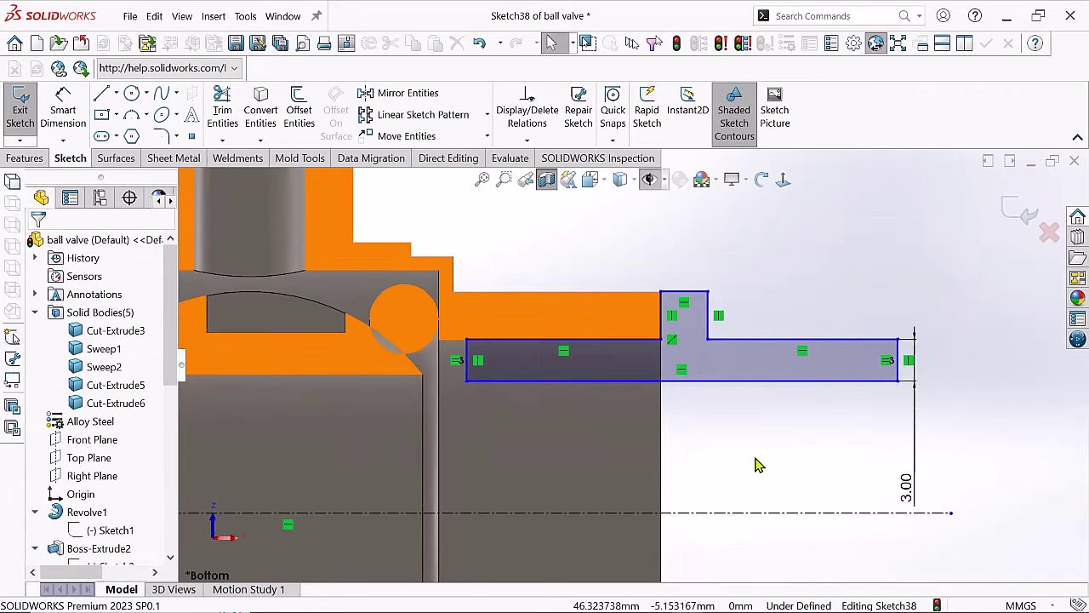
- Dimension the top edge at 12 mm and the bottom line at 28 mm
{"action": "left_click", "coordinate": [536, 340]}
{"action": "left_click", "coordinate": [571, 253]}
{"action": "type", "text": "12"}
{"action": "key", "text": "Return"}
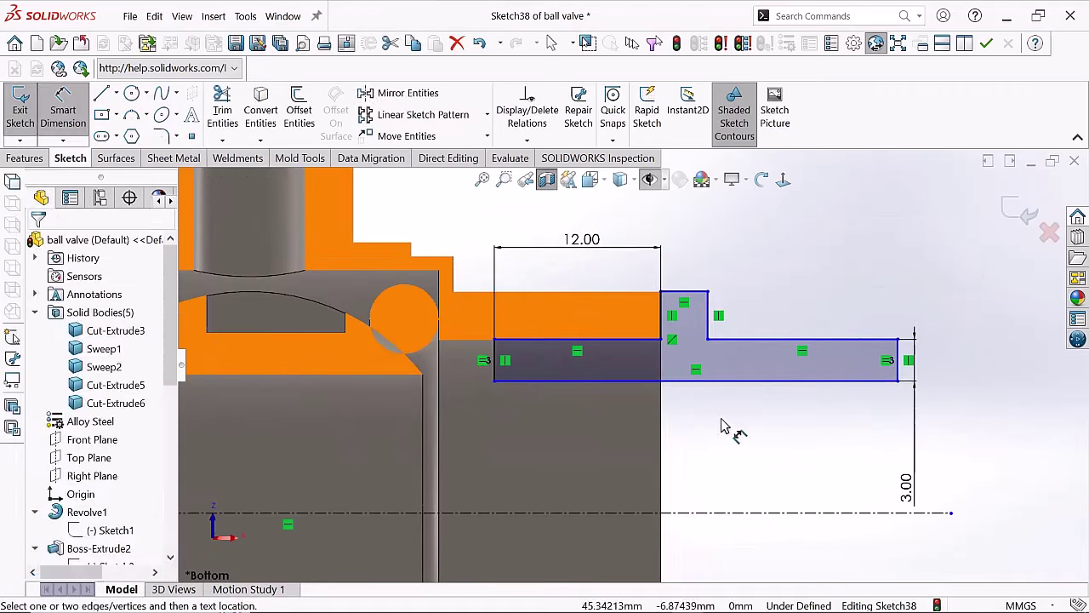
{"action": "left_click", "coordinate": [707, 380]}
{"action": "left_click", "coordinate": [703, 432]}
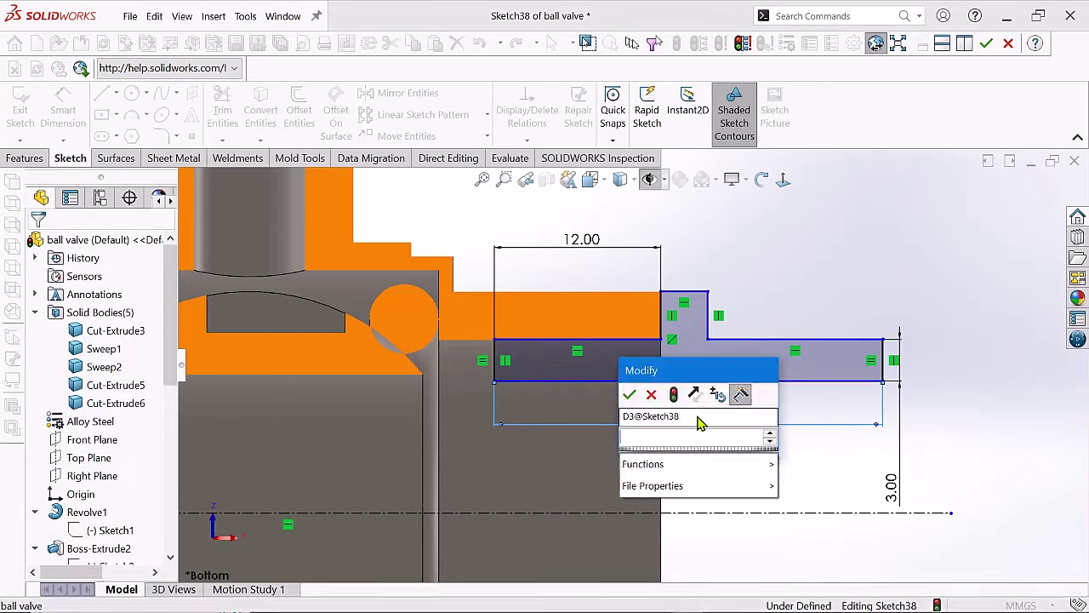
{"action": "type", "text": "28"}
{"action": "key", "text": "Return"}
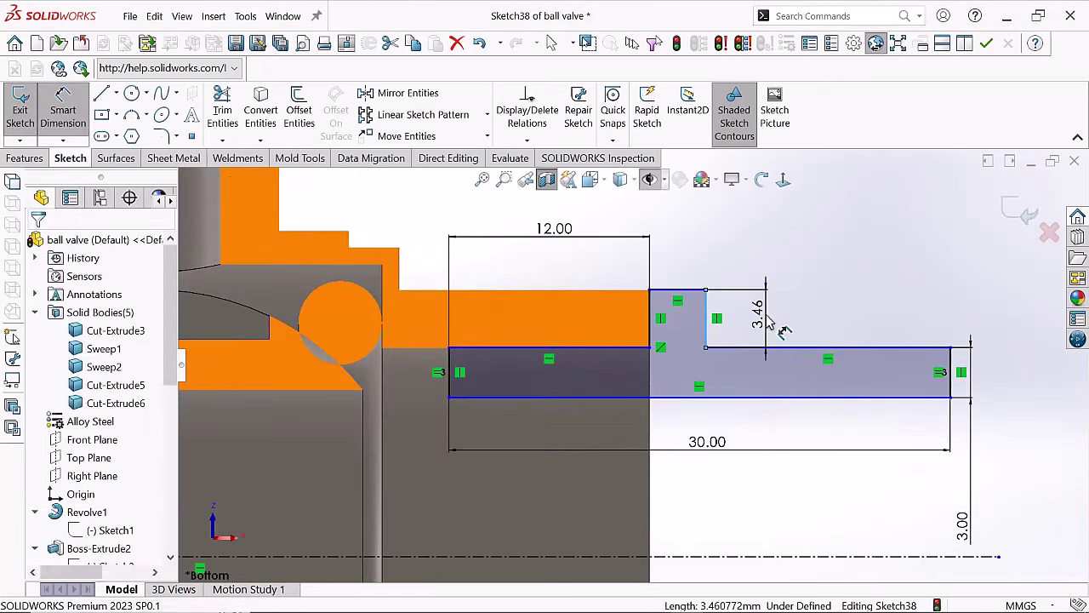
- Set the step height and step width to 3 mm each, then start a Revolve of the profile
{"action": "left_click", "coordinate": [767, 316]}
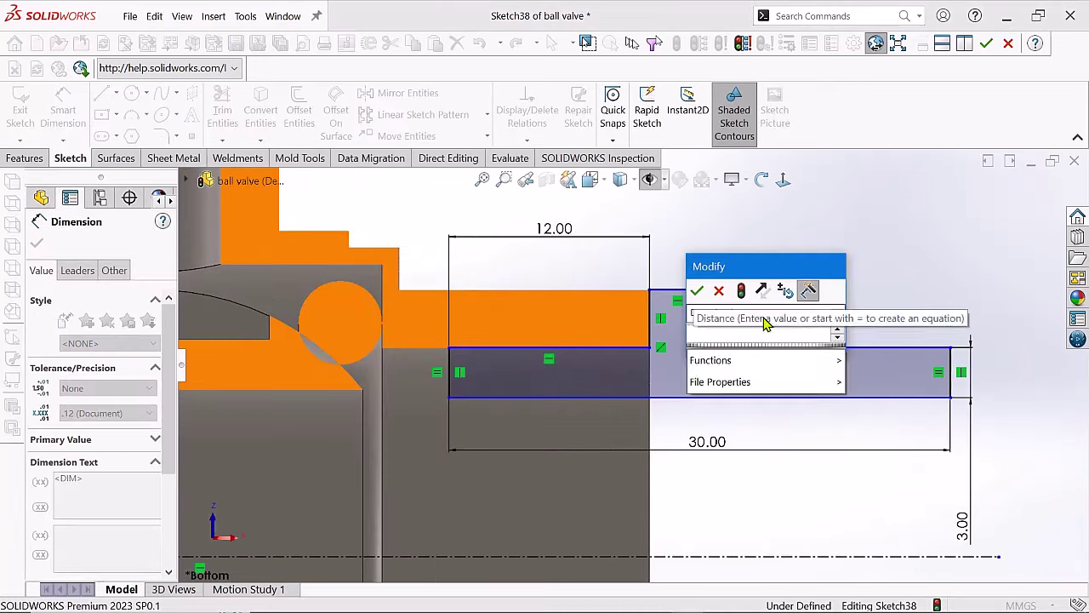
{"action": "type", "text": "3"}
{"action": "key", "text": "Return"}
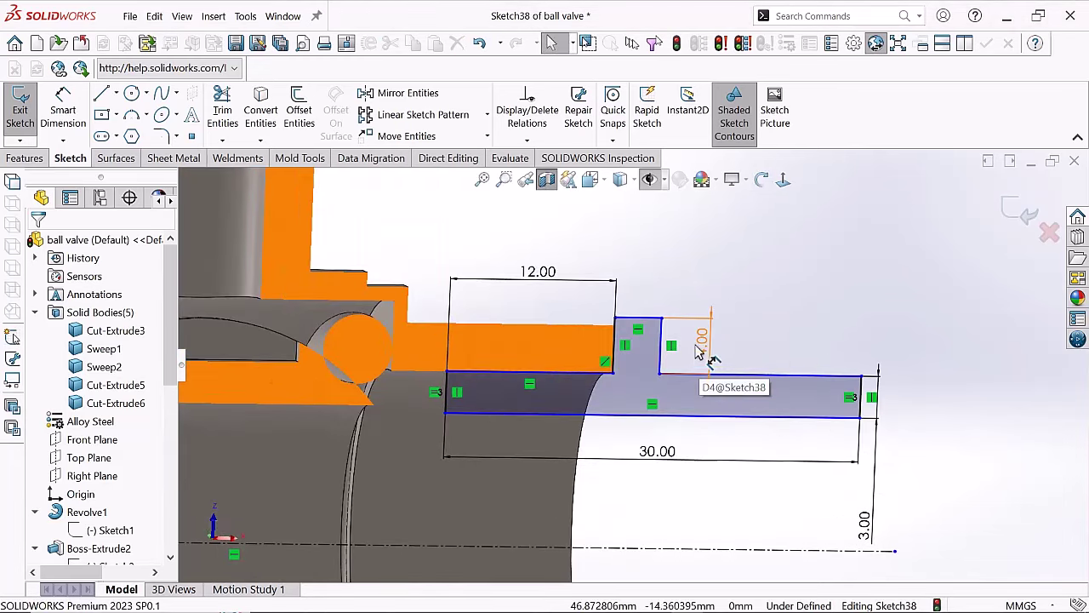
{"action": "scroll", "coordinate": [718, 400], "scroll_direction": "down", "scroll_amount": 2}
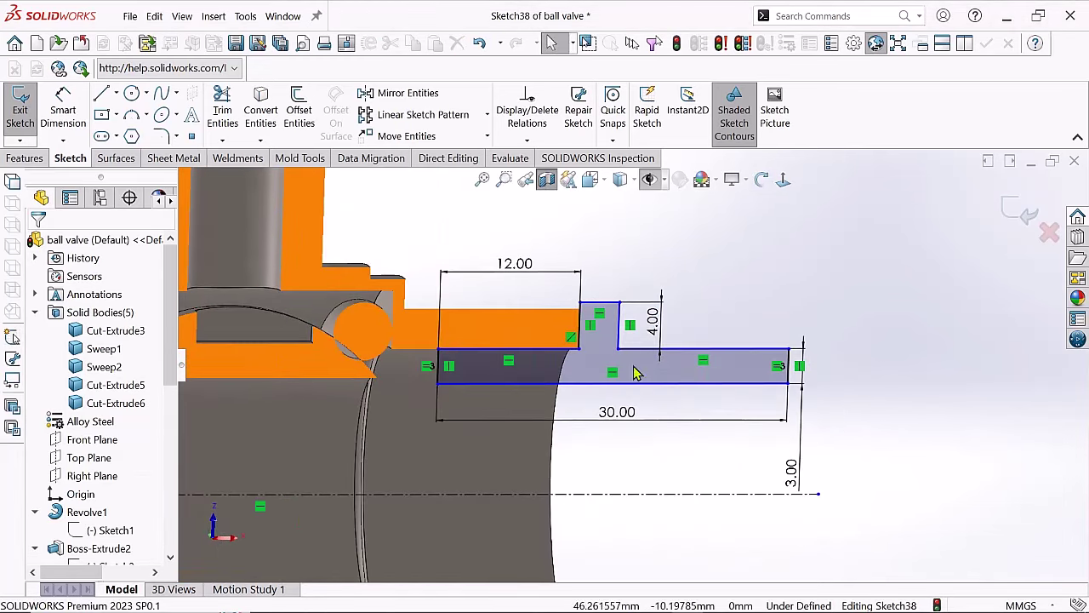
{"action": "left_click", "coordinate": [608, 303]}
{"action": "left_click", "coordinate": [698, 252]}
{"action": "type", "text": "3"}
{"action": "key", "text": "Return"}
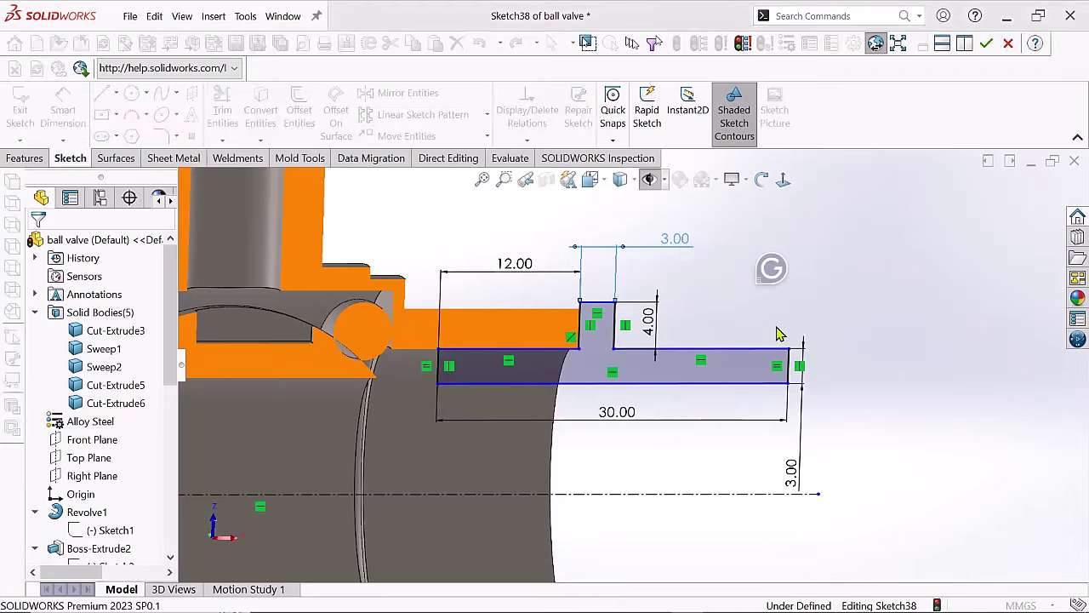
{"action": "right_click", "coordinate": [779, 334]}
{"action": "left_click", "coordinate": [778, 348]}
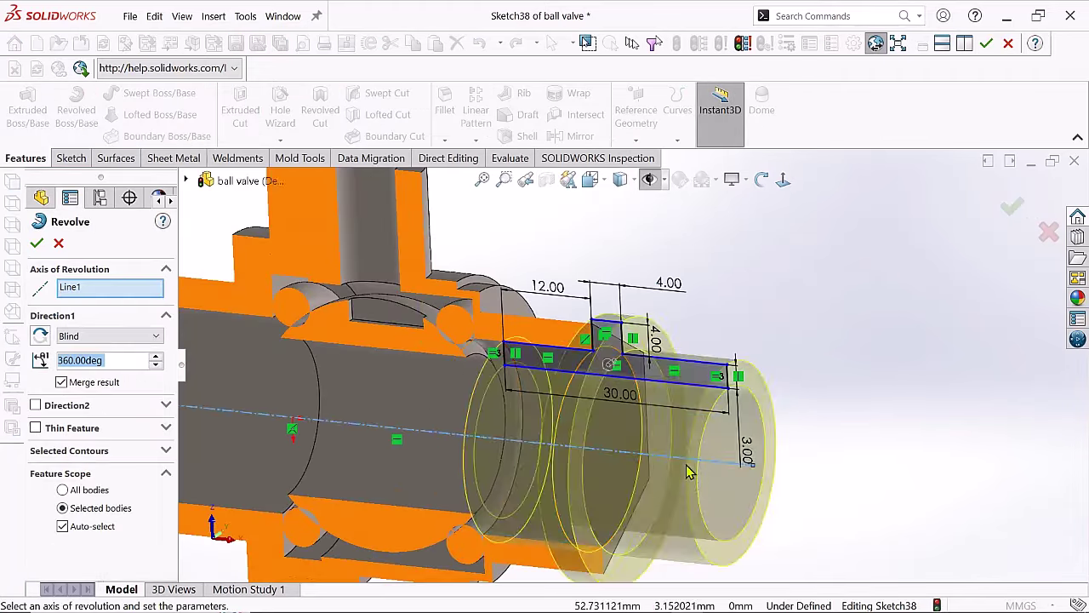
- Accept the 360° Revolve4 sleeve and view the whole valve without the section cut
{"action": "left_click", "coordinate": [36, 242]}
{"action": "mouse_move", "coordinate": [545, 383]}
{"action": "middle_mouse_down"}
{"action": "mouse_move", "coordinate": [652, 462]}
{"action": "mouse_move", "coordinate": [438, 402]}
{"action": "middle_mouse_up"}
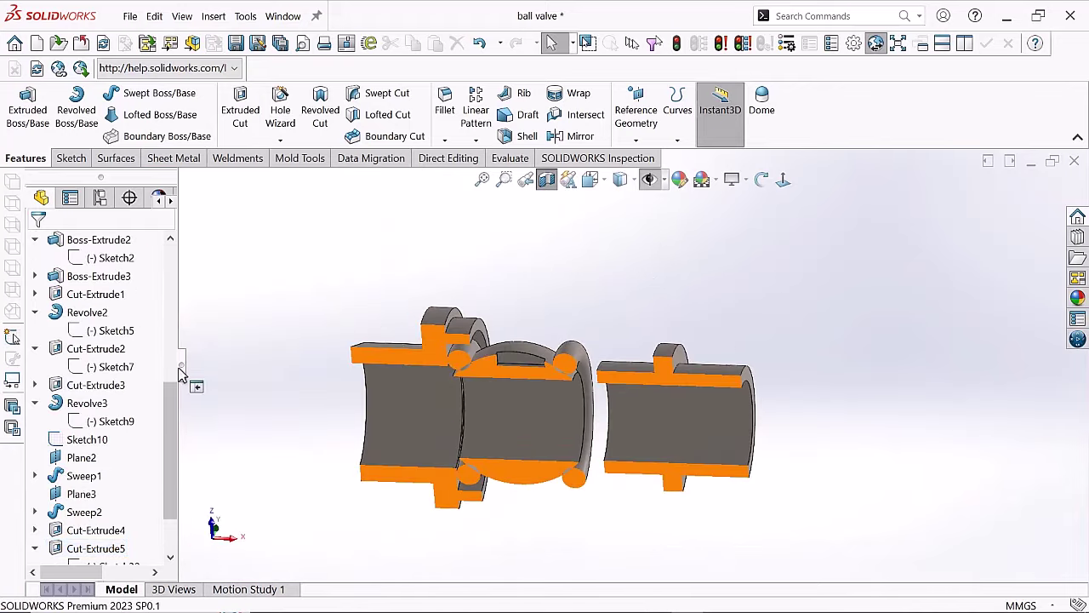
{"action": "middle_click_drag", "start_coordinate": [417, 375], "coordinate": [463, 377]}
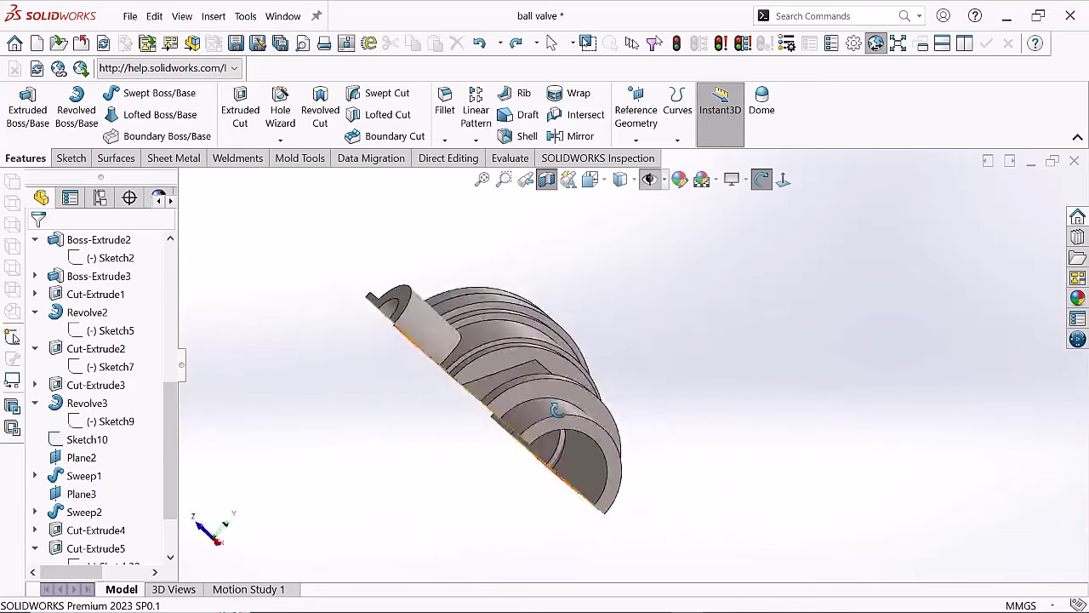
{"action": "left_click", "coordinate": [546, 179]}
{"action": "left_click_drag", "start_coordinate": [774, 406], "coordinate": [578, 392]}
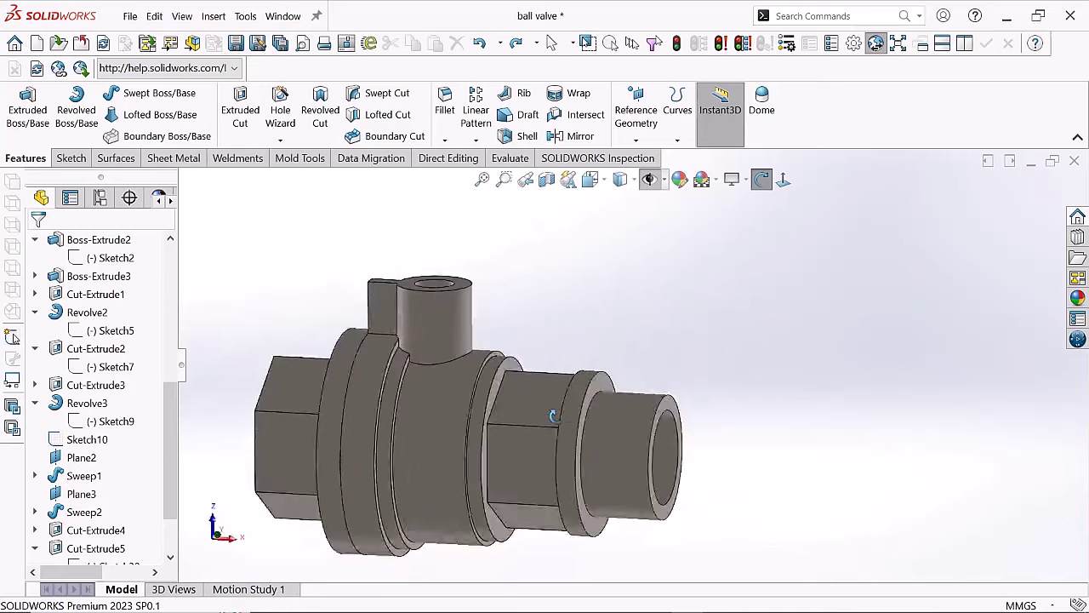
- Sketch a hexagon centred on the new sleeve's collar end face
{"action": "scroll", "coordinate": [596, 434], "scroll_direction": "down", "scroll_amount": 3}
{"action": "middle_click_drag", "start_coordinate": [613, 445], "coordinate": [681, 413]}
{"action": "left_click", "coordinate": [681, 412]}
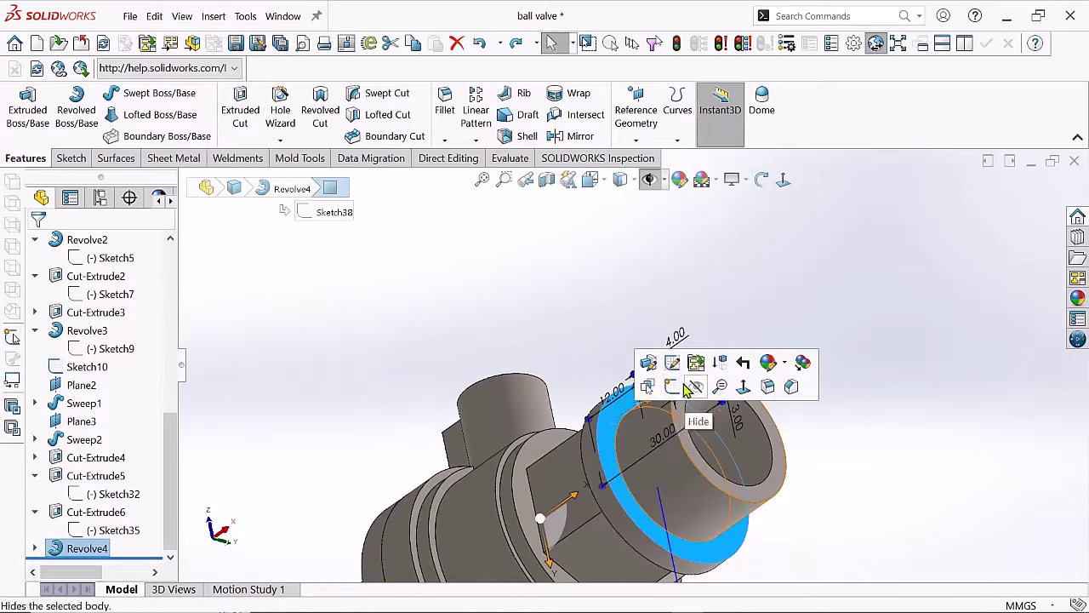
{"action": "left_click", "coordinate": [671, 387]}
{"action": "left_click", "coordinate": [781, 368]}
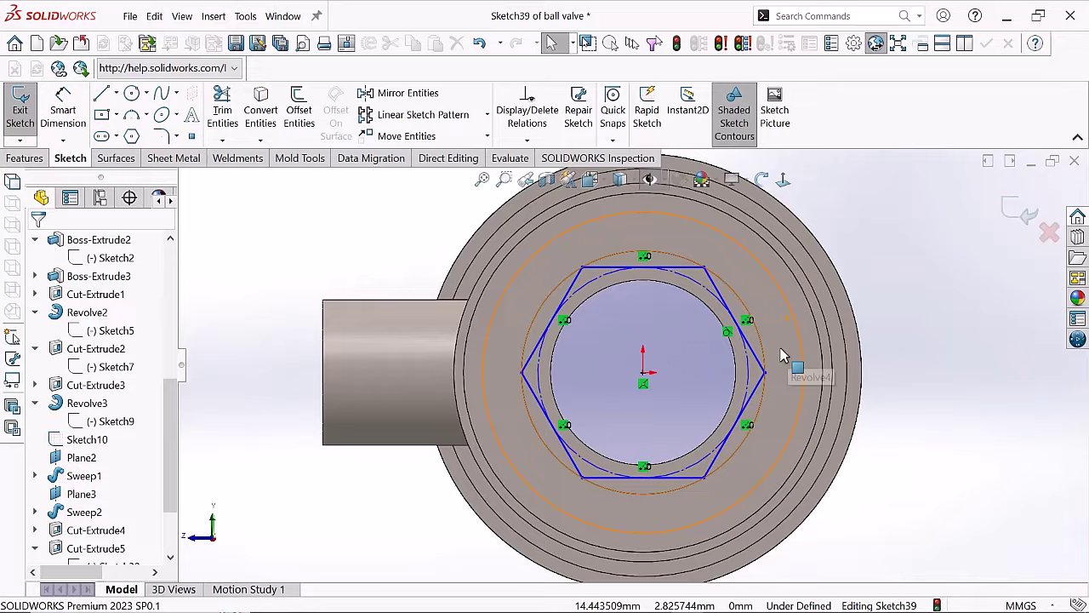
{"action": "left_click", "coordinate": [764, 372]}
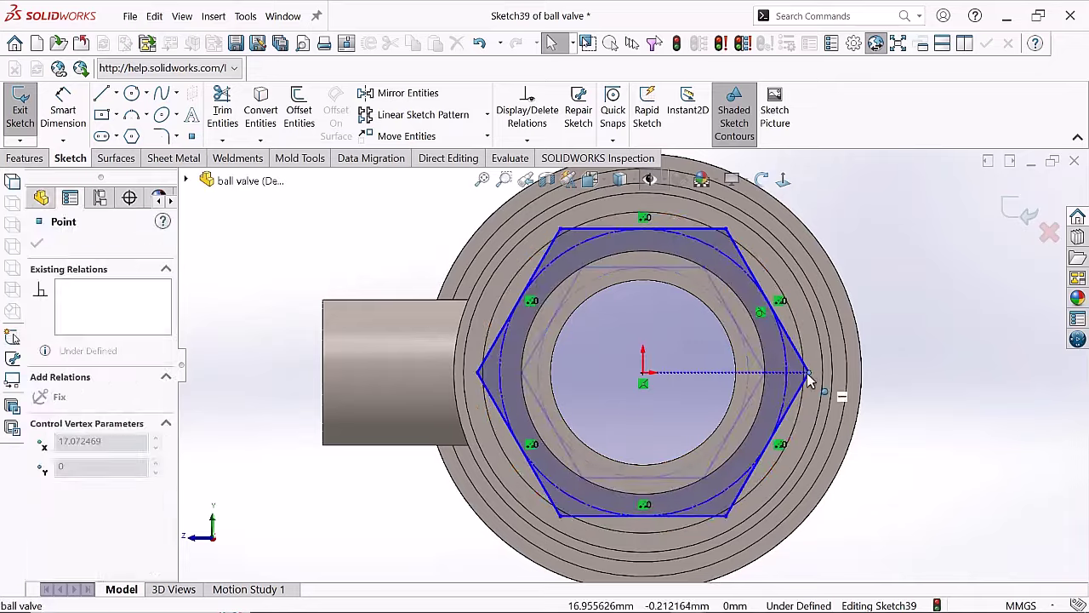
{"action": "middle_click_drag", "start_coordinate": [766, 374], "coordinate": [698, 366]}
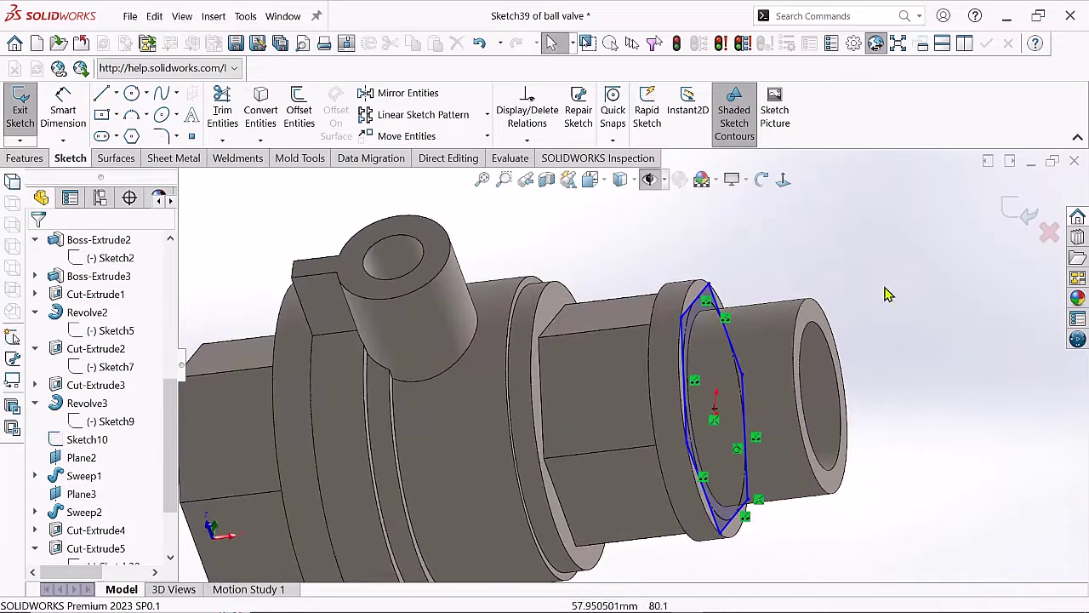
{"action": "key", "text": "ctrl+8"}
{"action": "left_click", "coordinate": [817, 363]}
{"action": "mouse_move", "coordinate": [977, 368]}
{"action": "middle_mouse_down"}
{"action": "mouse_move", "coordinate": [870, 229]}
{"action": "mouse_move", "coordinate": [182, 413]}
{"action": "middle_mouse_up"}
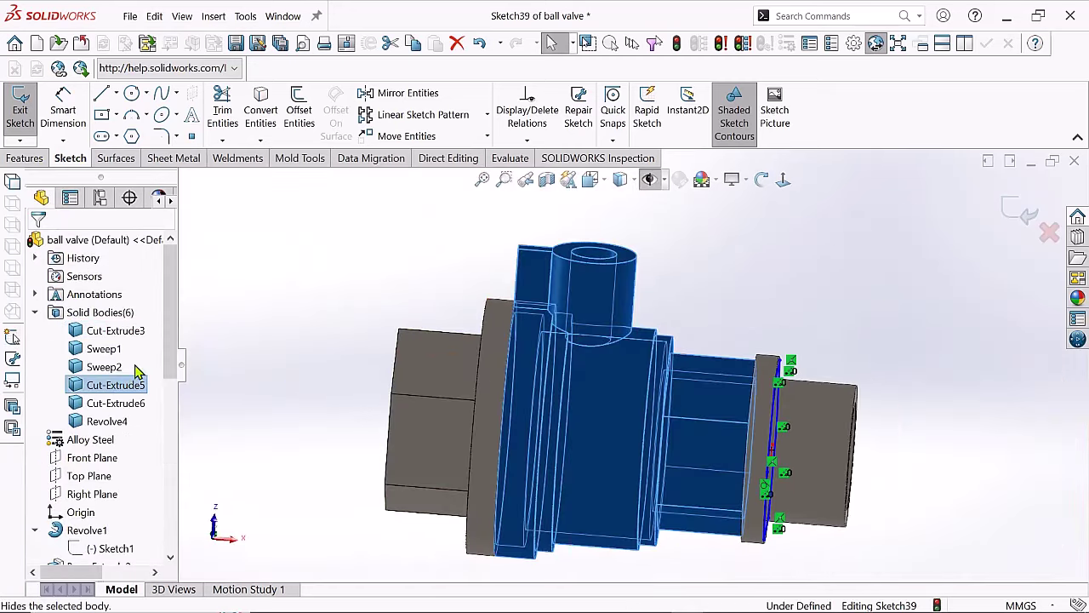
- Extruded-cut the hexagon up to the selected surface, creating Cut-Extrude7, and inspect it
{"action": "left_click", "coordinate": [25, 158]}
{"action": "left_click", "coordinate": [240, 109]}
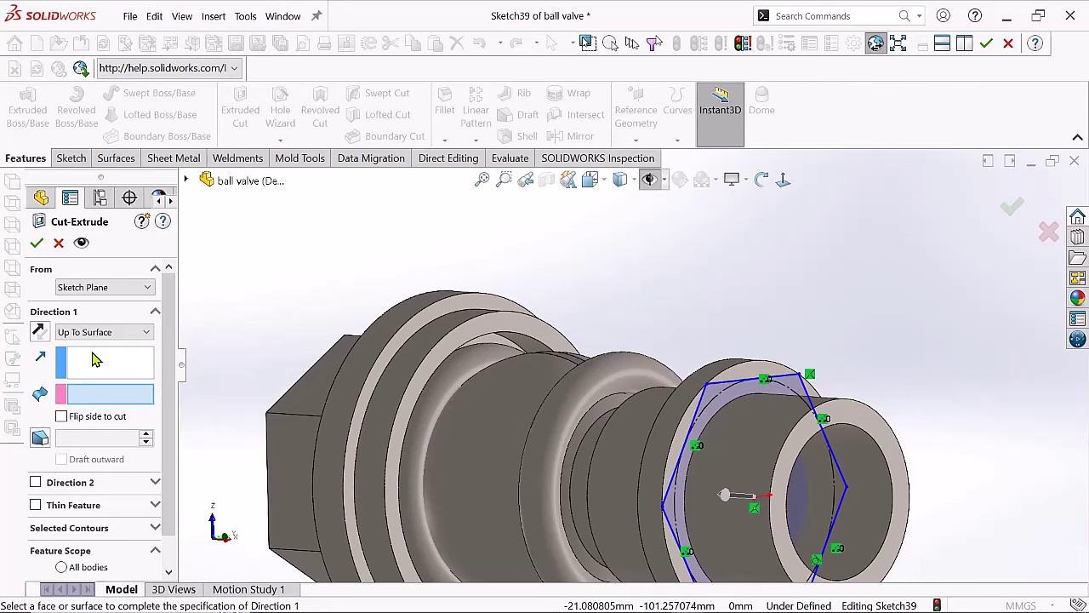
{"action": "left_click", "coordinate": [570, 476]}
{"action": "key", "text": "Return"}
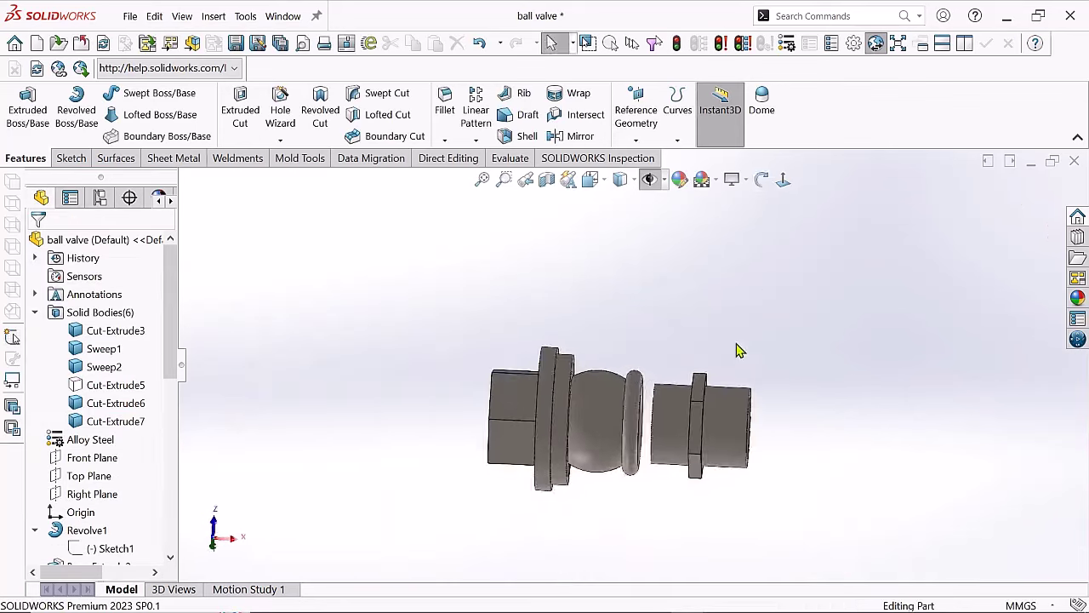
{"action": "key", "text": "ctrl+1"}
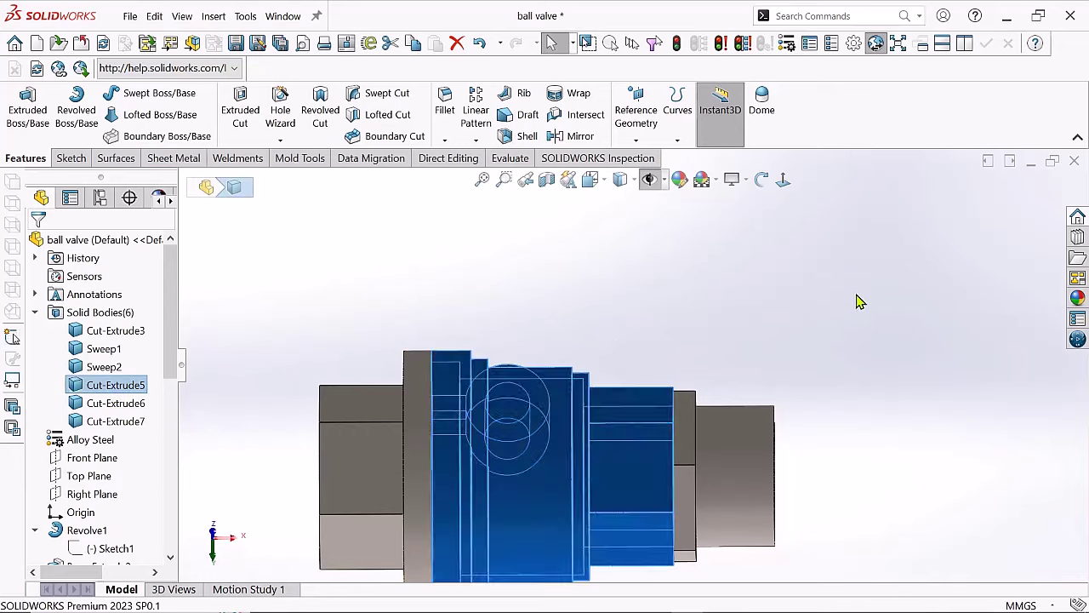
{"action": "middle_click_drag", "start_coordinate": [856, 301], "coordinate": [847, 413]}
{"action": "mouse_move", "coordinate": [826, 533]}
{"action": "middle_mouse_down"}
{"action": "mouse_move", "coordinate": [633, 425]}
{"action": "mouse_move", "coordinate": [652, 437]}
{"action": "mouse_move", "coordinate": [645, 389]}
{"action": "mouse_move", "coordinate": [457, 392]}
{"action": "middle_mouse_up"}
- Turn on the section view and start a new sketch on the Top Plane
{"action": "left_click", "coordinate": [545, 189]}
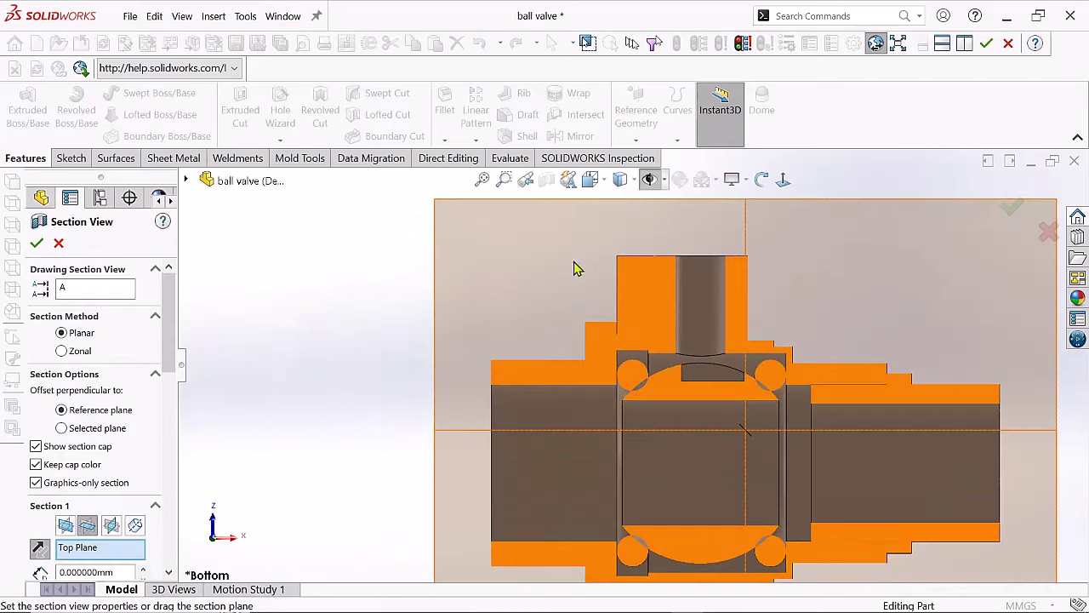
{"action": "key", "text": "Return"}
{"action": "key", "text": "s"}
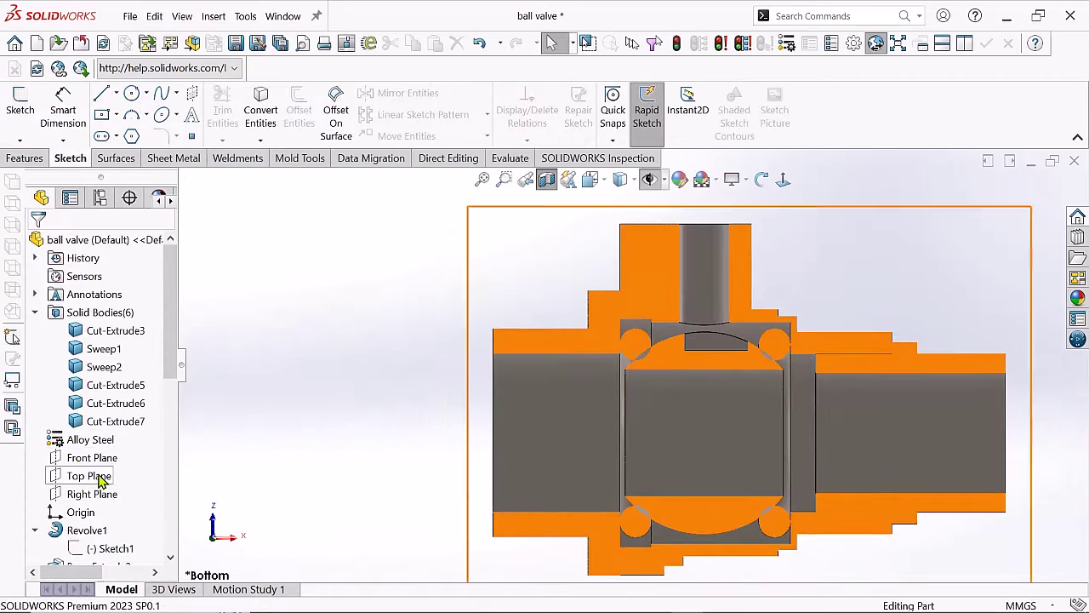
{"action": "left_click", "coordinate": [101, 458]}
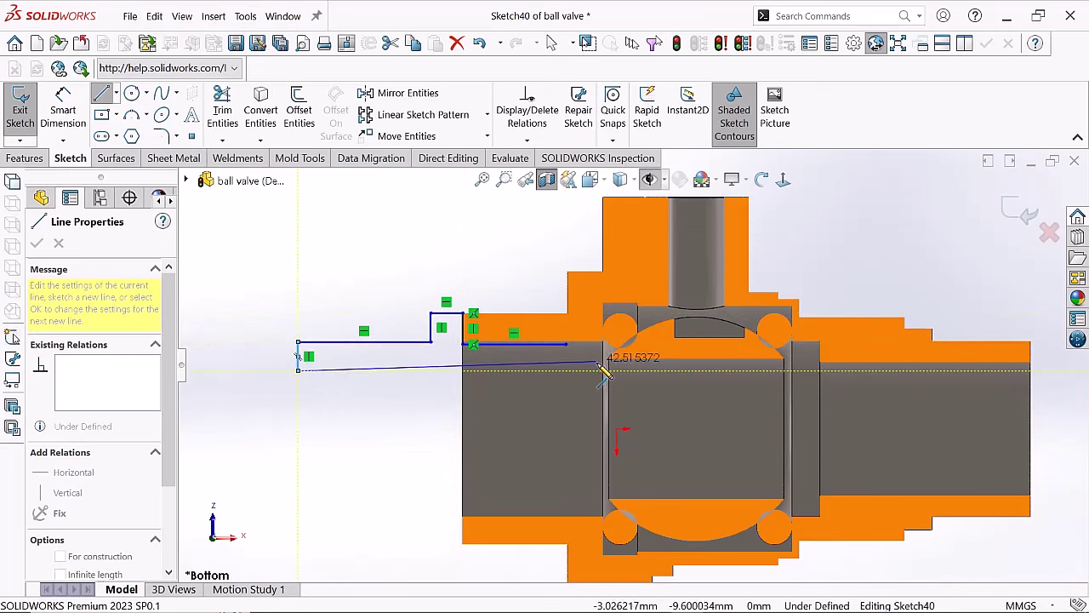
- Close the sleeve profile with its bottom line and view the sketch face-on
{"action": "left_click", "coordinate": [565, 364]}
{"action": "scroll", "coordinate": [565, 363], "scroll_direction": "up", "scroll_amount": 3}
{"action": "scroll", "coordinate": [629, 358], "scroll_direction": "down", "scroll_amount": 3}
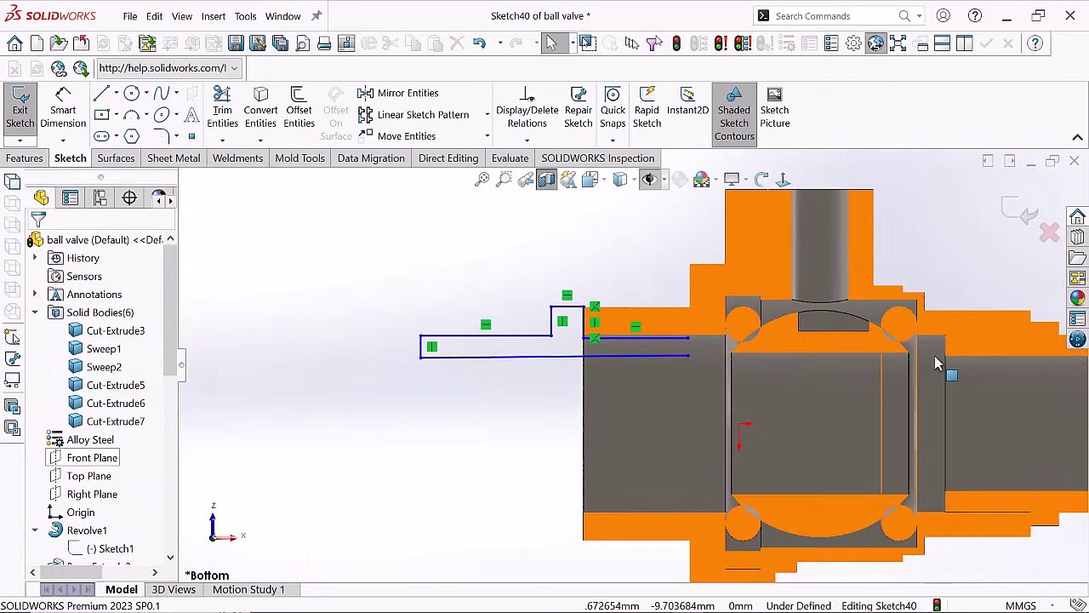
{"action": "key", "text": "Escape"}
{"action": "middle_click_drag", "start_coordinate": [649, 344], "coordinate": [698, 281]}
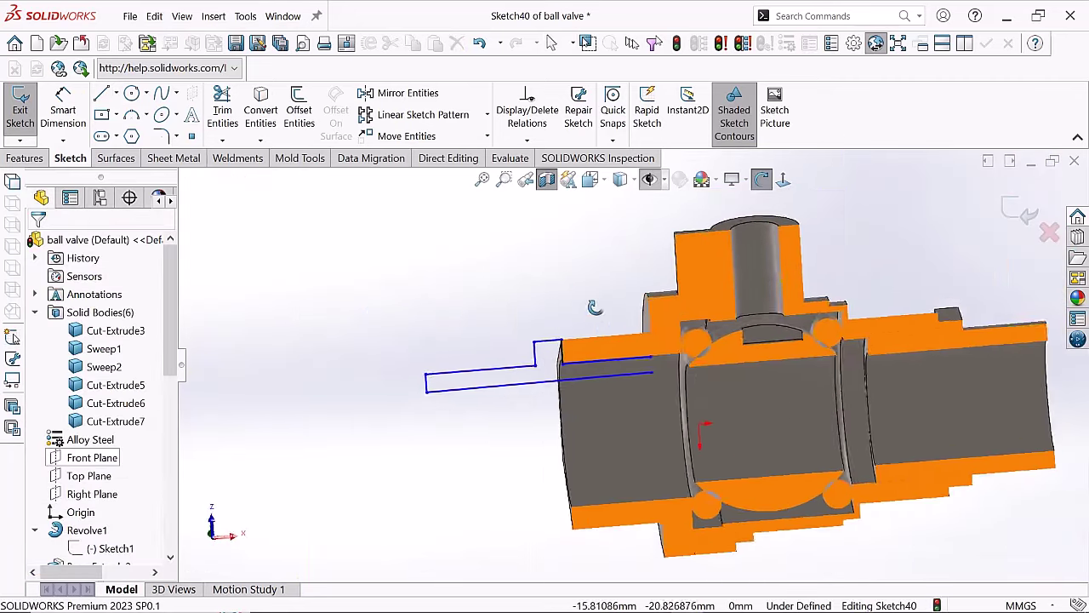
{"action": "left_click", "coordinate": [783, 181]}
{"action": "left_click", "coordinate": [783, 182]}
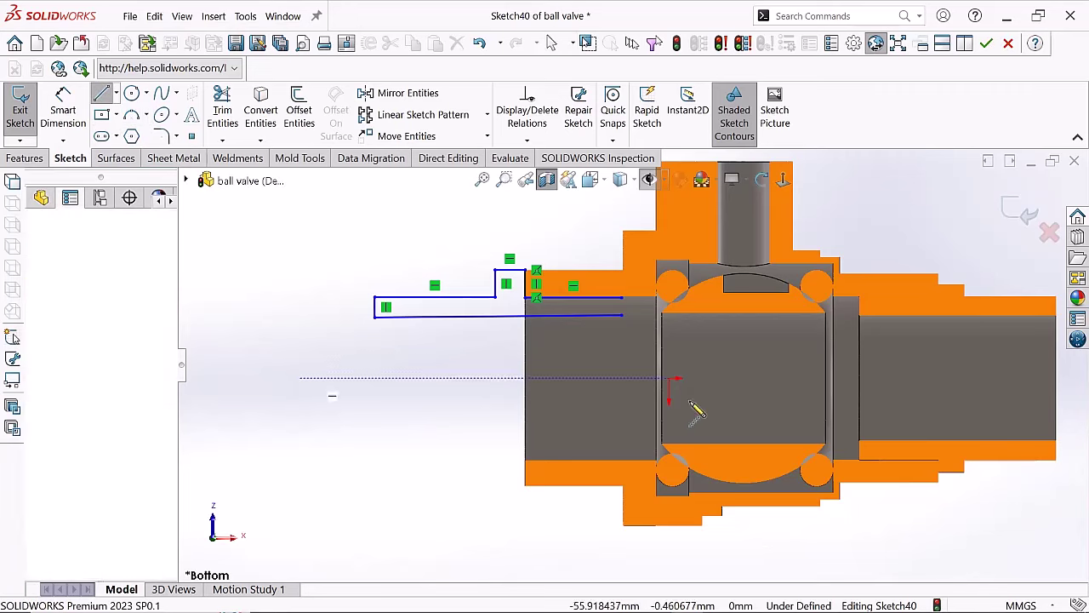
{"action": "right_click", "coordinate": [762, 345]}
{"action": "left_click", "coordinate": [802, 391]}
{"action": "scroll", "coordinate": [598, 361], "scroll_direction": "up", "scroll_amount": 3}
{"action": "scroll", "coordinate": [598, 361], "scroll_direction": "down", "scroll_amount": 2}
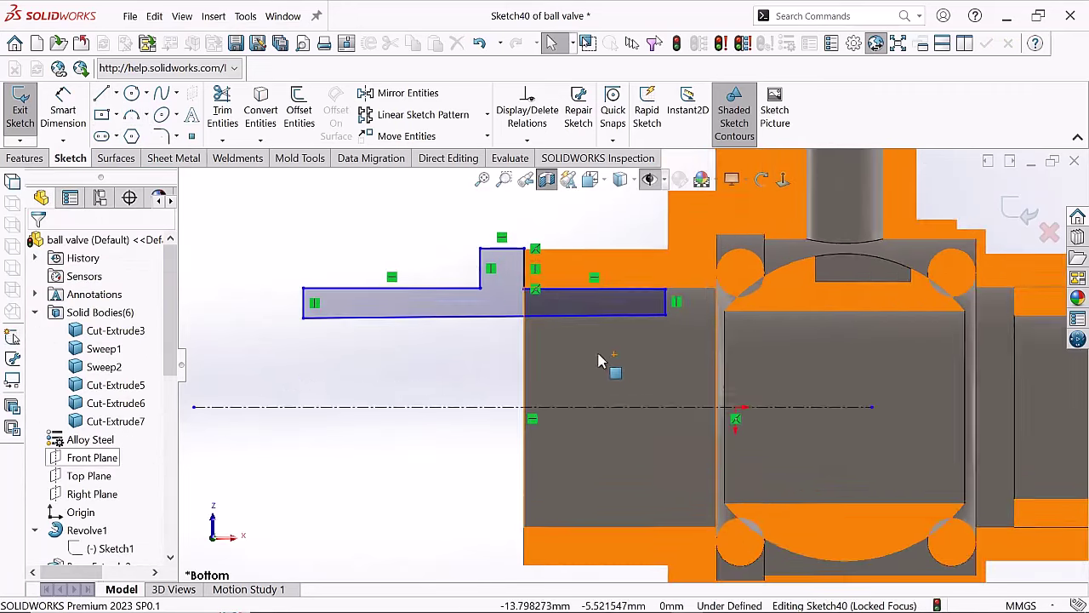
{"action": "scroll", "coordinate": [598, 361], "scroll_direction": "up", "scroll_amount": 1}
- Dimension the profile's end height to 3 mm and the step width to 4 mm
{"action": "left_click", "coordinate": [645, 326]}
{"action": "scroll", "coordinate": [654, 327], "scroll_direction": "down", "scroll_amount": 2}
{"action": "key", "text": "Escape"}
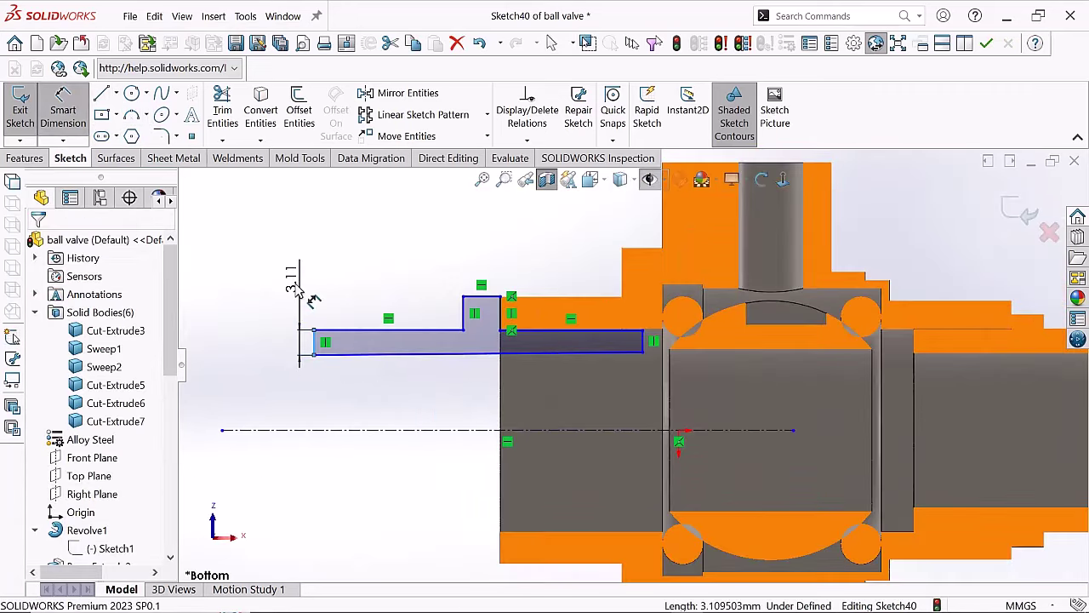
{"action": "left_click", "coordinate": [314, 299]}
{"action": "key", "text": "3"}
{"action": "key", "text": "Return"}
{"action": "scroll", "coordinate": [476, 281], "scroll_direction": "up", "scroll_amount": 1}
{"action": "left_click", "coordinate": [500, 287]}
{"action": "left_click", "coordinate": [504, 239]}
{"action": "key", "text": "4"}
{"action": "key", "text": "Return"}
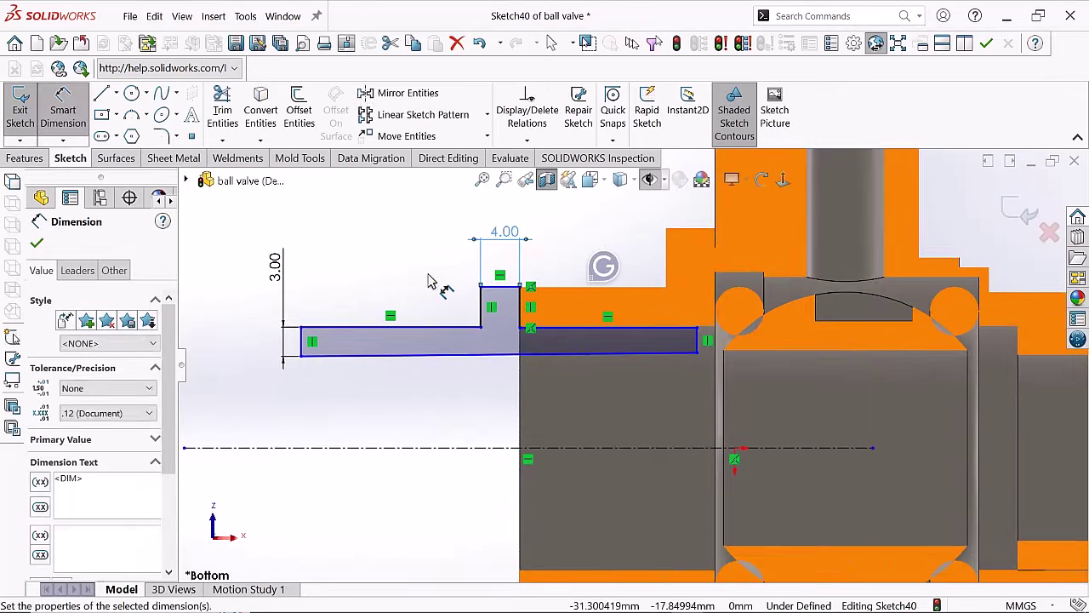
{"action": "key", "text": "Escape"}
- Dimension the sleeve segment length to 18 mm and its thickness to 3 mm
{"action": "scroll", "coordinate": [430, 283], "scroll_direction": "down", "scroll_amount": 1}
{"action": "scroll", "coordinate": [631, 323], "scroll_direction": "up", "scroll_amount": 1}
{"action": "left_click", "coordinate": [618, 258]}
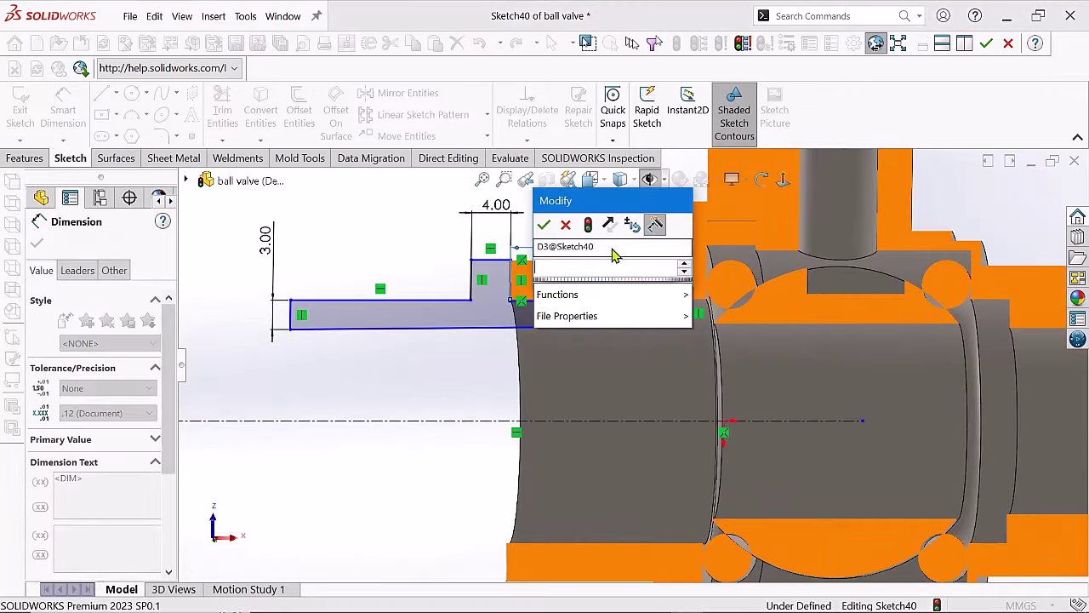
{"action": "key", "text": "8"}
{"action": "key", "text": "Return"}
{"action": "scroll", "coordinate": [617, 340], "scroll_direction": "up", "scroll_amount": 1}
{"action": "left_click", "coordinate": [687, 310]}
{"action": "left_click", "coordinate": [700, 413]}
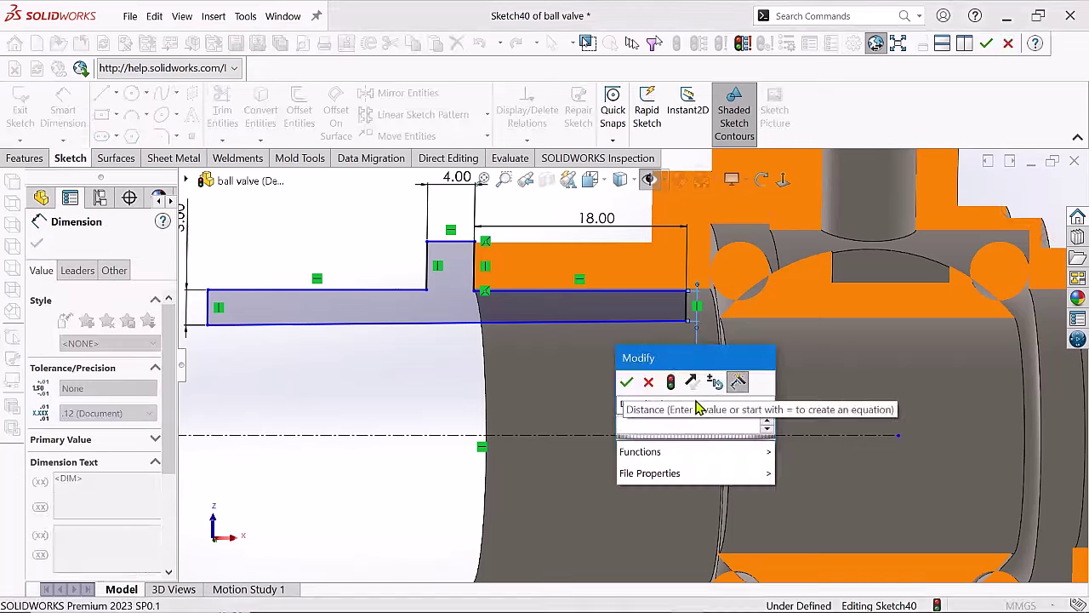
{"action": "key", "text": "3"}
{"action": "key", "text": "Return"}
{"action": "key", "text": "Escape"}
{"action": "scroll", "coordinate": [455, 383], "scroll_direction": "down", "scroll_amount": 1}
{"action": "scroll", "coordinate": [371, 291], "scroll_direction": "up", "scroll_amount": 1}
- Make the left rectangle's top edge collinear with the sleeve line
{"action": "left_click", "coordinate": [371, 331]}
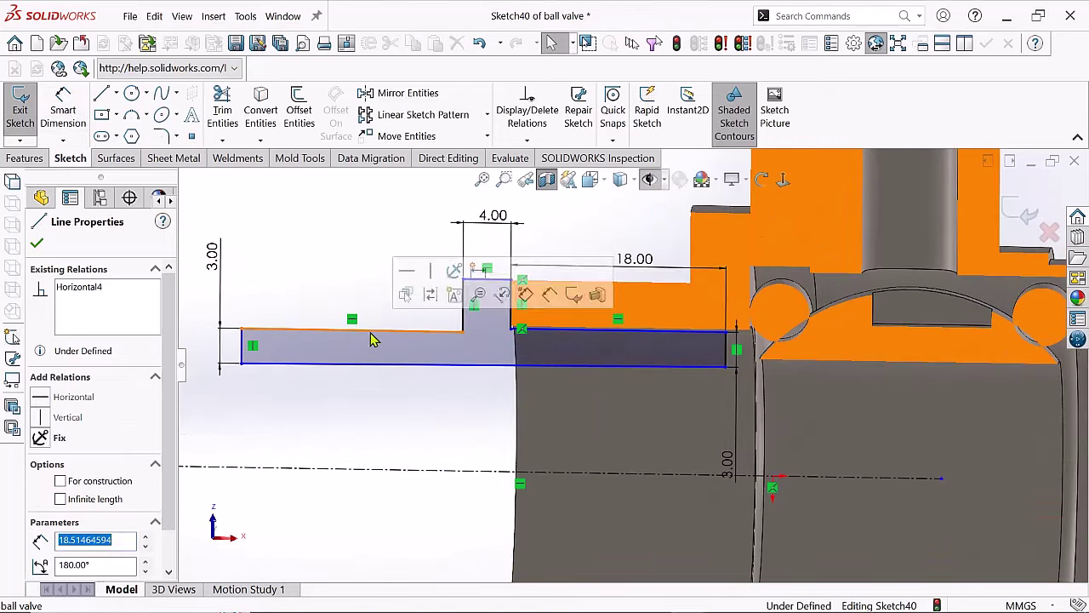
{"action": "left_click", "coordinate": [648, 364], "text": "ctrl"}
{"action": "left_click", "coordinate": [665, 376]}
{"action": "left_click", "coordinate": [472, 378]}
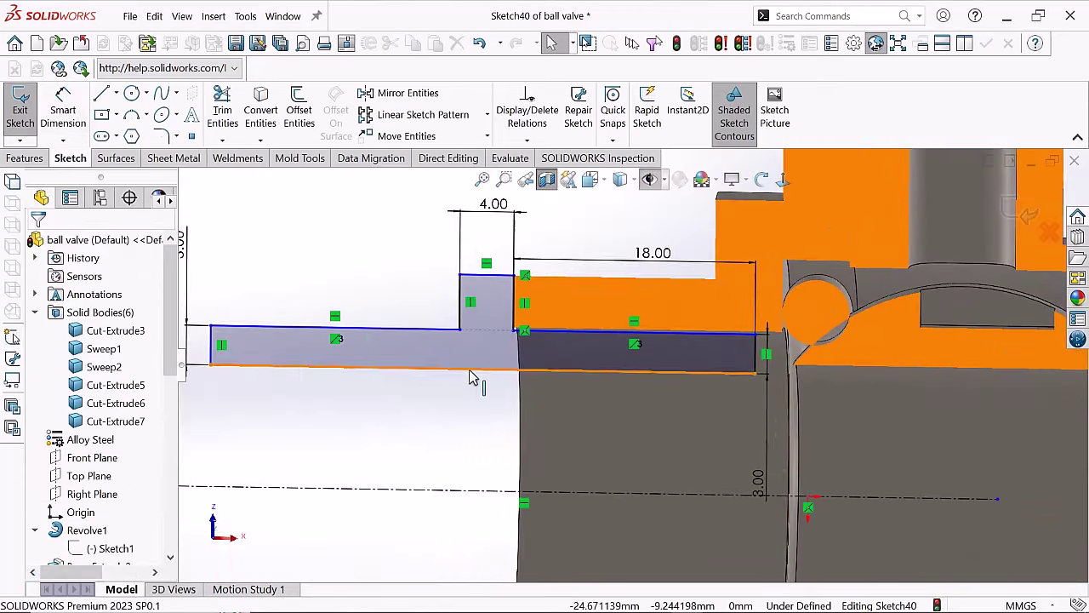
{"action": "middle_click_drag", "start_coordinate": [411, 427], "coordinate": [511, 374]}
{"action": "scroll", "coordinate": [554, 369], "scroll_direction": "up", "scroll_amount": 2}
{"action": "left_click", "coordinate": [554, 370]}
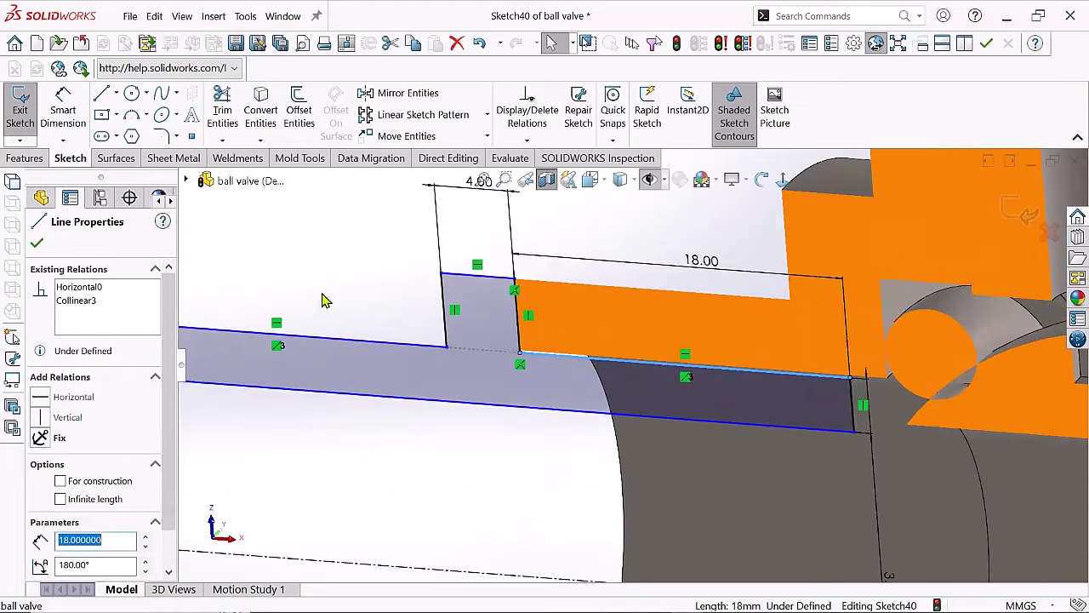
{"action": "scroll", "coordinate": [619, 341], "scroll_direction": "up", "scroll_amount": 2}
{"action": "middle_click_drag", "start_coordinate": [619, 340], "coordinate": [618, 362]}
{"action": "scroll", "coordinate": [616, 359], "scroll_direction": "down", "scroll_amount": 3}
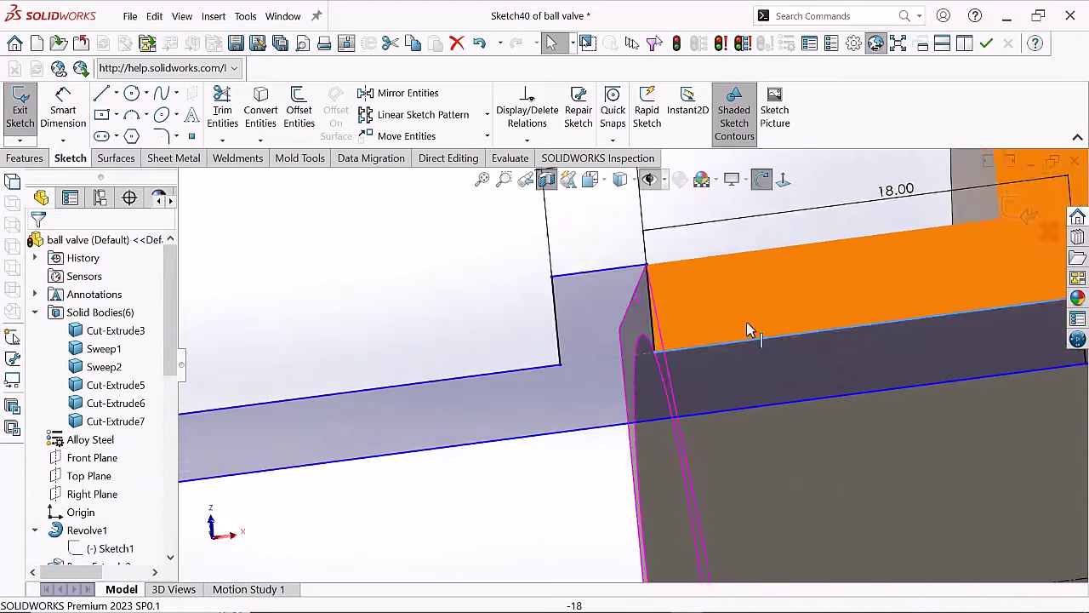
- Dimension the step height to 4 mm and the left segment length to 20 mm
{"action": "left_click", "coordinate": [83, 137]}
{"action": "left_click", "coordinate": [534, 356]}
{"action": "type", "text": "4"}
{"action": "key", "text": "Return"}
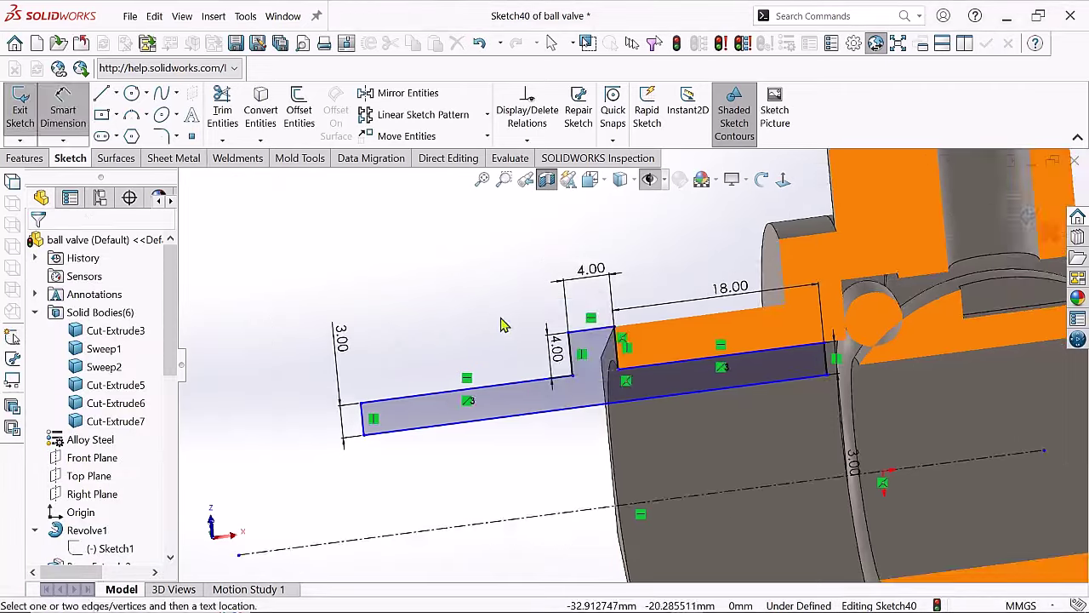
{"action": "key", "text": "Escape"}
{"action": "mouse_move", "coordinate": [498, 318]}
{"action": "middle_mouse_down"}
{"action": "mouse_move", "coordinate": [645, 406]}
{"action": "mouse_move", "coordinate": [440, 321]}
{"action": "middle_mouse_up"}
{"action": "left_click", "coordinate": [440, 319]}
{"action": "left_click", "coordinate": [477, 294]}
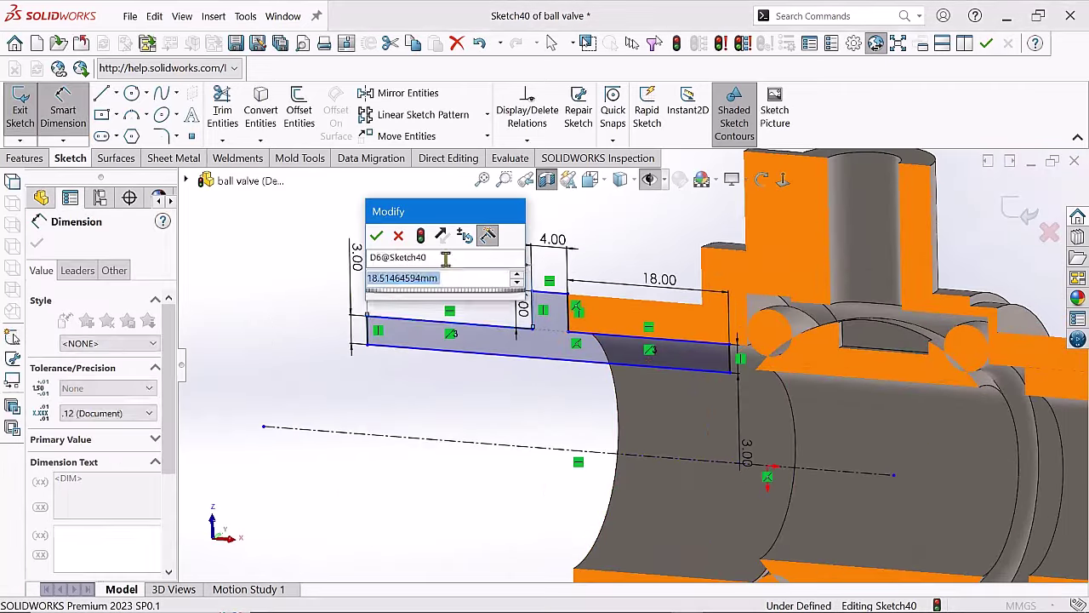
{"action": "type", "text": "20"}
{"action": "key", "text": "Return"}
{"action": "middle_click_drag", "start_coordinate": [448, 263], "coordinate": [546, 402]}
- Revolve the stepped profile 360° about the centerline
{"action": "left_click", "coordinate": [76, 106]}
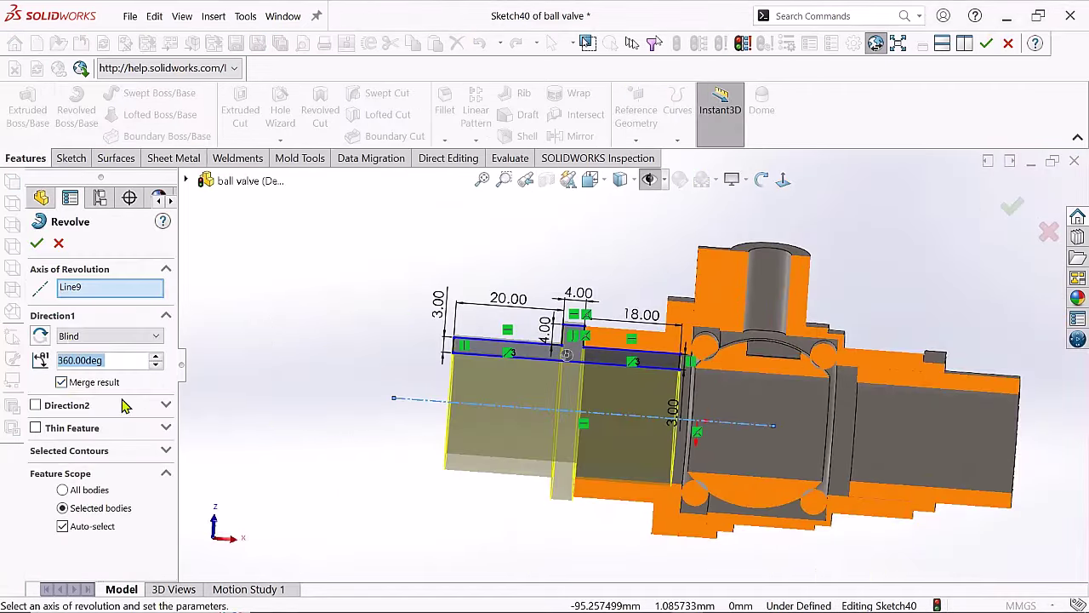
{"action": "key", "text": "Return"}
{"action": "middle_click_drag", "start_coordinate": [289, 343], "coordinate": [687, 248]}
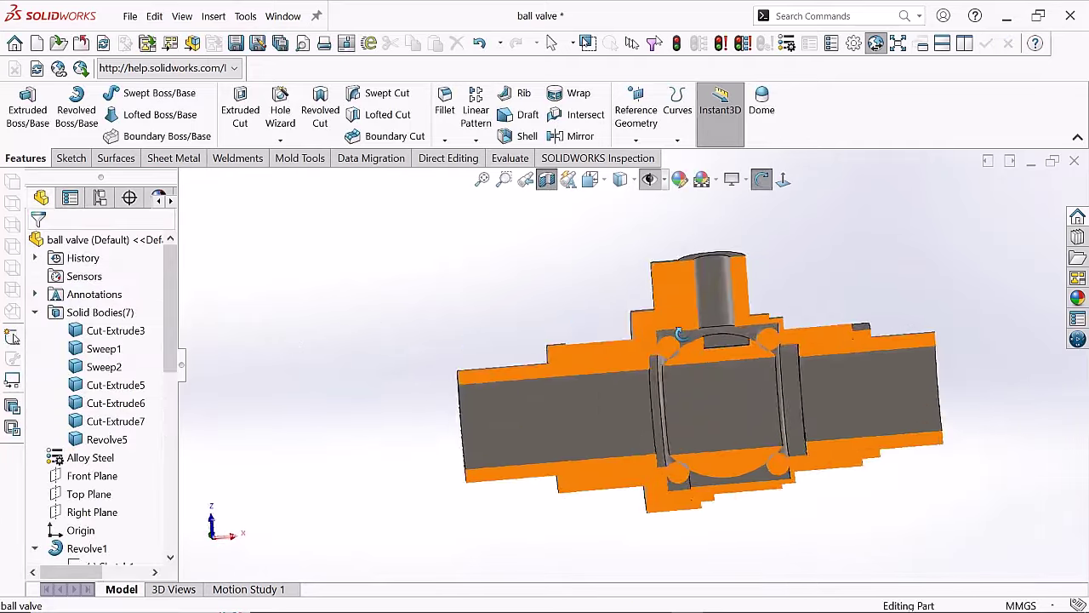
- Turn off the section view and tidy the sleeve sketch, keeping the extra dimension driven
{"action": "left_click", "coordinate": [546, 179]}
{"action": "middle_click_drag", "start_coordinate": [628, 366], "coordinate": [164, 393]}
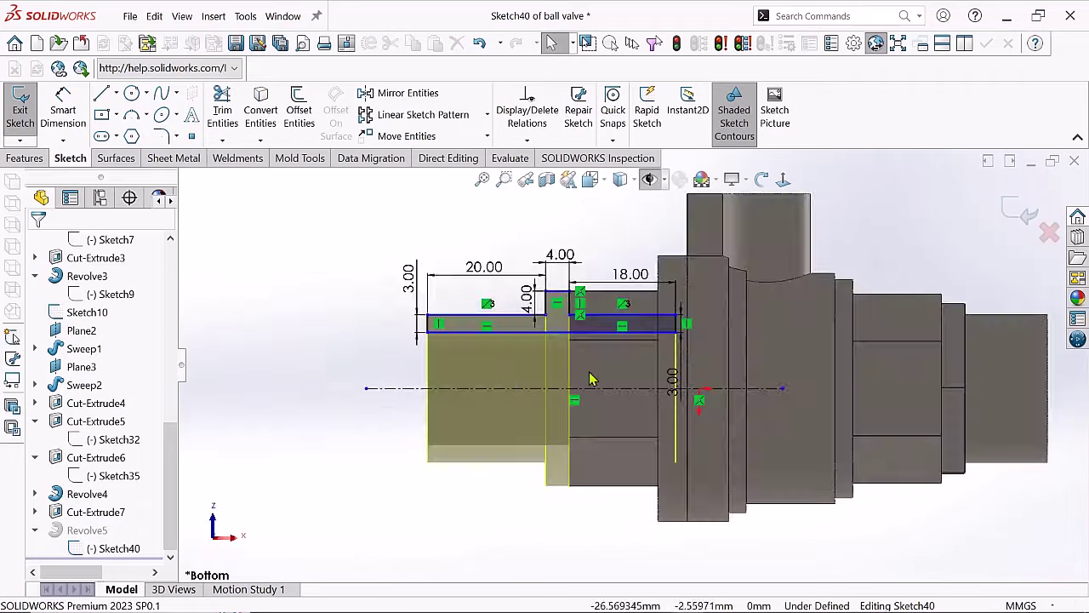
{"action": "scroll", "coordinate": [591, 377], "scroll_direction": "up", "scroll_amount": 2}
{"action": "left_click", "coordinate": [63, 109]}
{"action": "left_click", "coordinate": [400, 322]}
{"action": "left_click", "coordinate": [285, 411]}
{"action": "key", "text": "Escape"}
{"action": "right_click", "coordinate": [223, 308]}
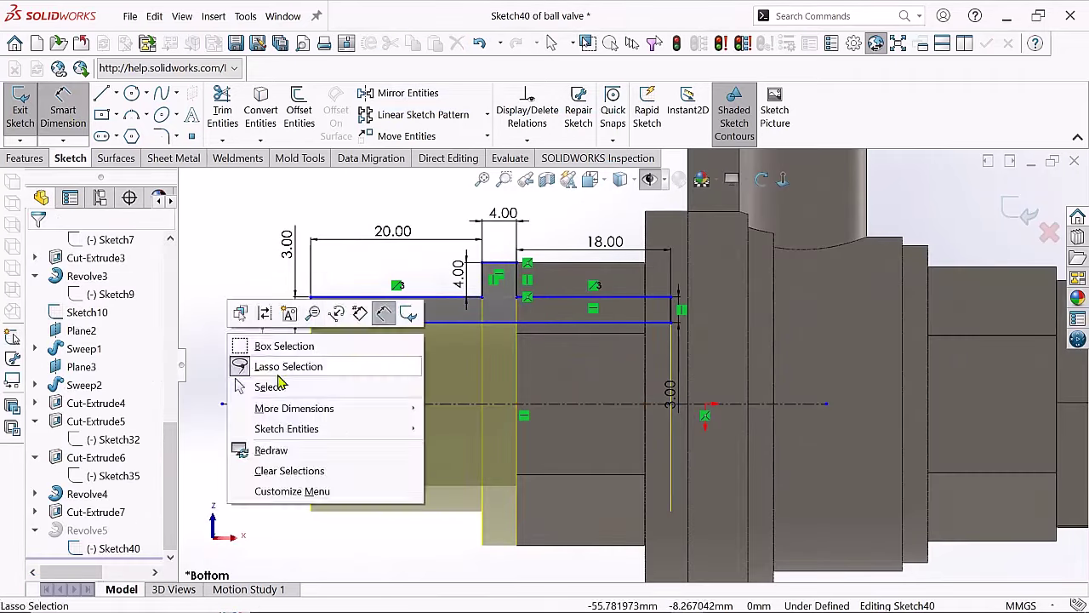
{"action": "mouse_move", "coordinate": [256, 400]}
{"action": "middle_mouse_down"}
{"action": "mouse_move", "coordinate": [383, 426]}
{"action": "mouse_move", "coordinate": [437, 453]}
{"action": "middle_mouse_up"}
{"action": "left_click", "coordinate": [1018, 208]}
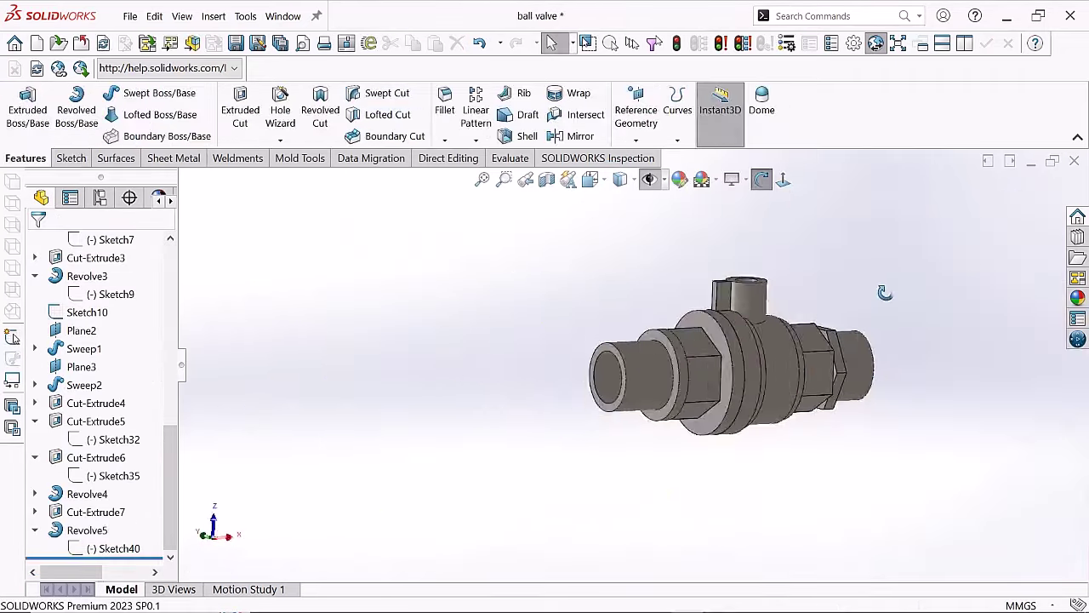
- Sketch a six-sided polygon around the bore on the sleeve collar's end face
{"action": "scroll", "coordinate": [883, 292], "scroll_direction": "up", "scroll_amount": 5}
{"action": "left_click", "coordinate": [759, 328]}
{"action": "left_click", "coordinate": [873, 241]}
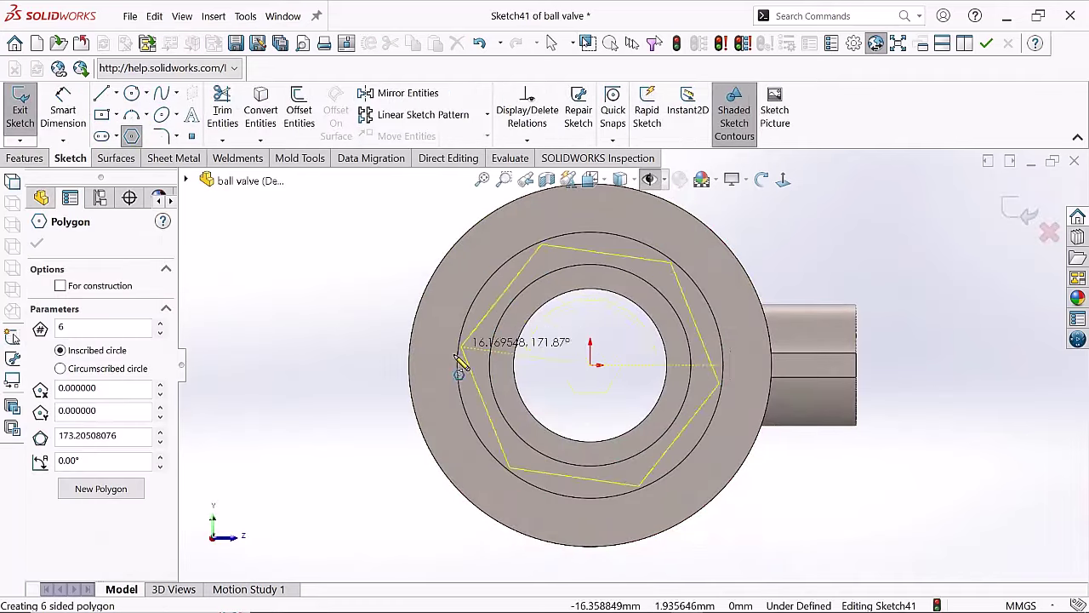
{"action": "left_click", "coordinate": [464, 332]}
{"action": "right_click", "coordinate": [464, 331]}
{"action": "left_click", "coordinate": [462, 347]}
{"action": "mouse_move", "coordinate": [462, 347]}
{"action": "middle_mouse_down"}
{"action": "mouse_move", "coordinate": [596, 281]}
{"action": "mouse_move", "coordinate": [598, 248]}
{"action": "middle_mouse_up"}
{"action": "left_click", "coordinate": [599, 285]}
{"action": "scroll", "coordinate": [599, 247], "scroll_direction": "up", "scroll_amount": 4}
{"action": "scroll", "coordinate": [596, 451], "scroll_direction": "down", "scroll_amount": 3}
{"action": "left_click", "coordinate": [465, 345]}
- Extrude-cut the hexagon up to the lower ring face, flipping the side to cut
{"action": "scroll", "coordinate": [421, 383], "scroll_direction": "up", "scroll_amount": 3}
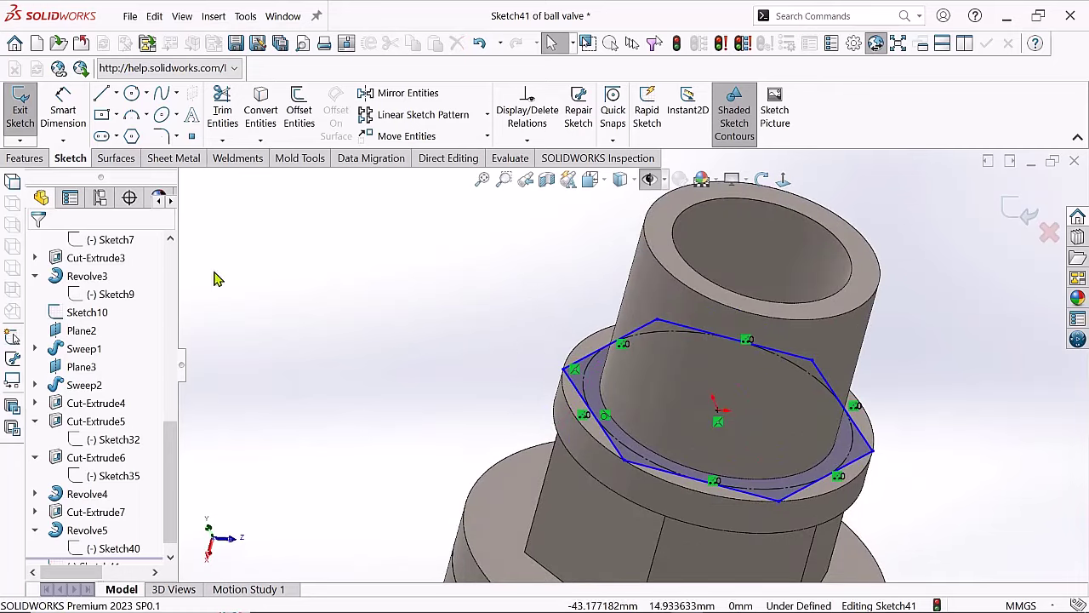
{"action": "scroll", "coordinate": [496, 416], "scroll_direction": "up", "scroll_amount": 3}
{"action": "left_click", "coordinate": [545, 425]}
{"action": "scroll", "coordinate": [544, 425], "scroll_direction": "down", "scroll_amount": 3}
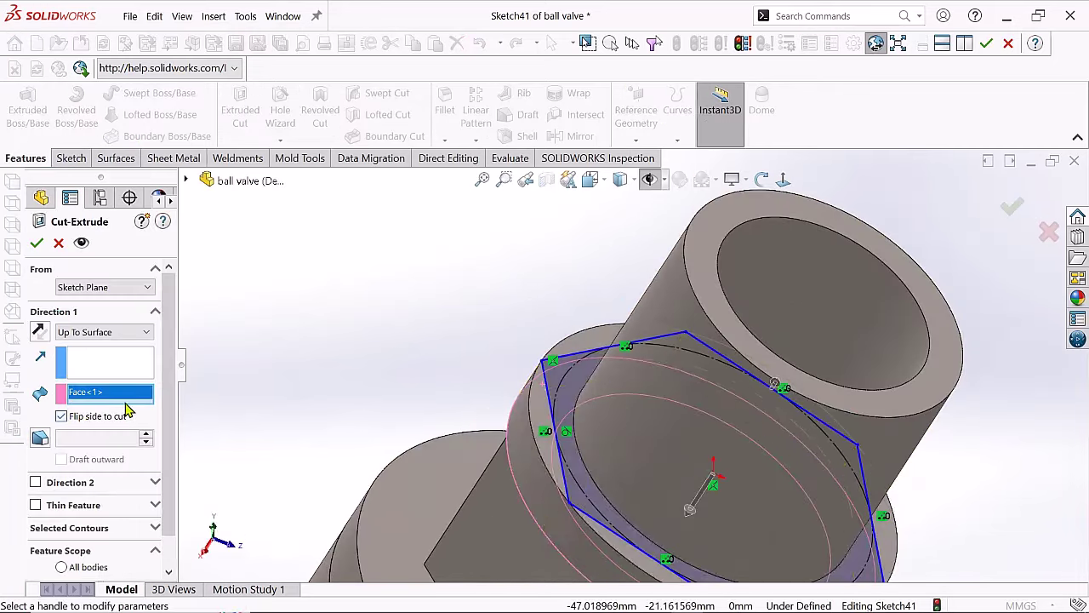
{"action": "left_click", "coordinate": [36, 243]}
{"action": "scroll", "coordinate": [292, 364], "scroll_direction": "down", "scroll_amount": 3}
{"action": "mouse_move", "coordinate": [292, 364]}
{"action": "middle_mouse_down"}
{"action": "mouse_move", "coordinate": [445, 246]}
{"action": "mouse_move", "coordinate": [776, 210]}
{"action": "mouse_move", "coordinate": [719, 295]}
{"action": "middle_mouse_up"}
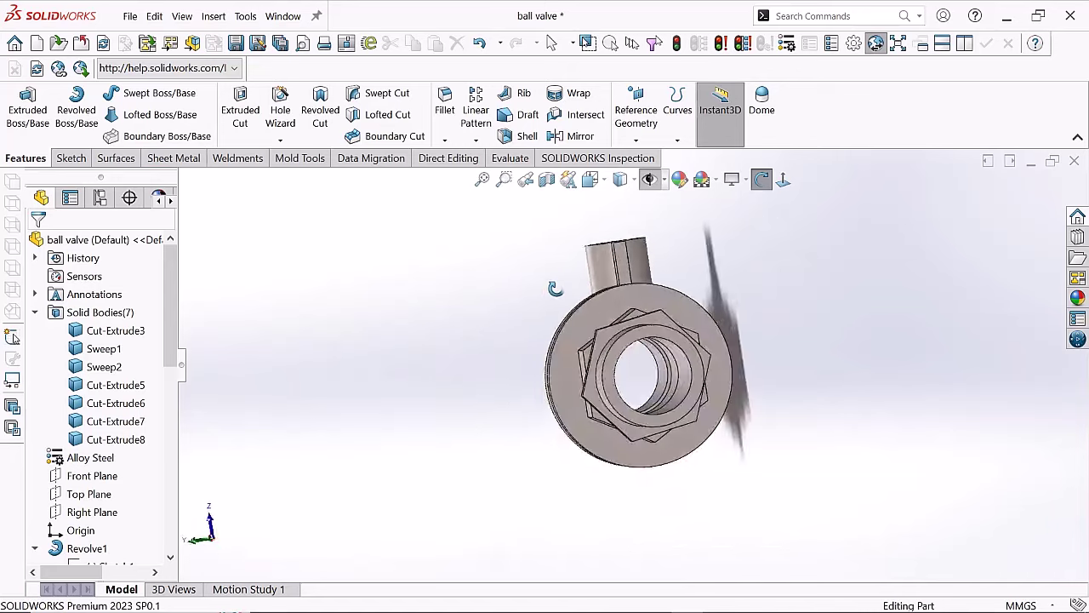
{"action": "scroll", "coordinate": [719, 295], "scroll_direction": "up", "scroll_amount": 2}
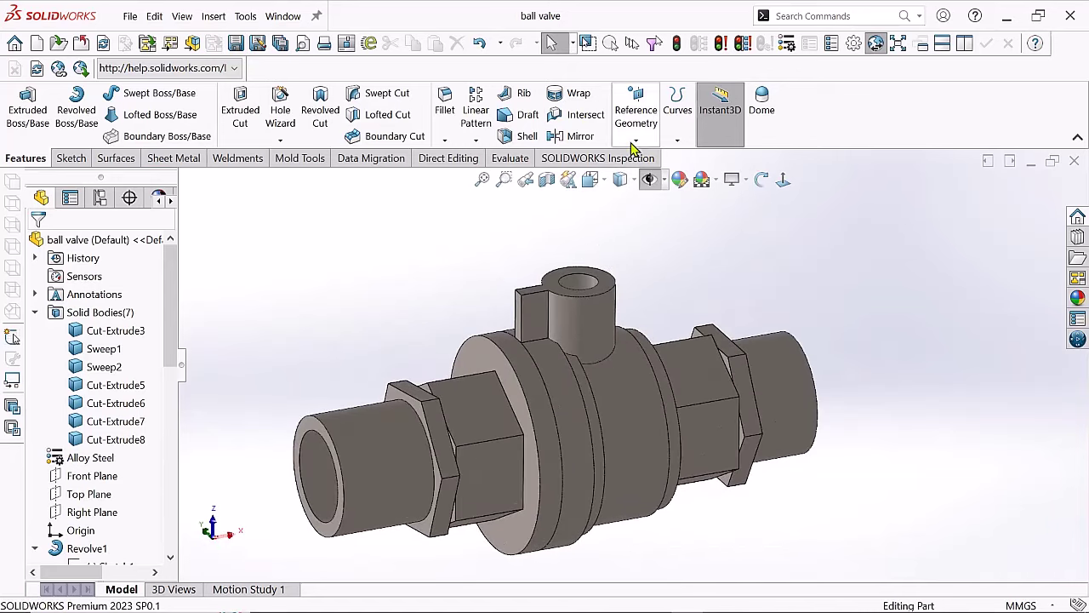
- Switch the scene to Plain White and apply a stainless steel treadplate finish to the whole part
{"action": "left_click", "coordinate": [712, 179]}
{"action": "left_click", "coordinate": [725, 222]}
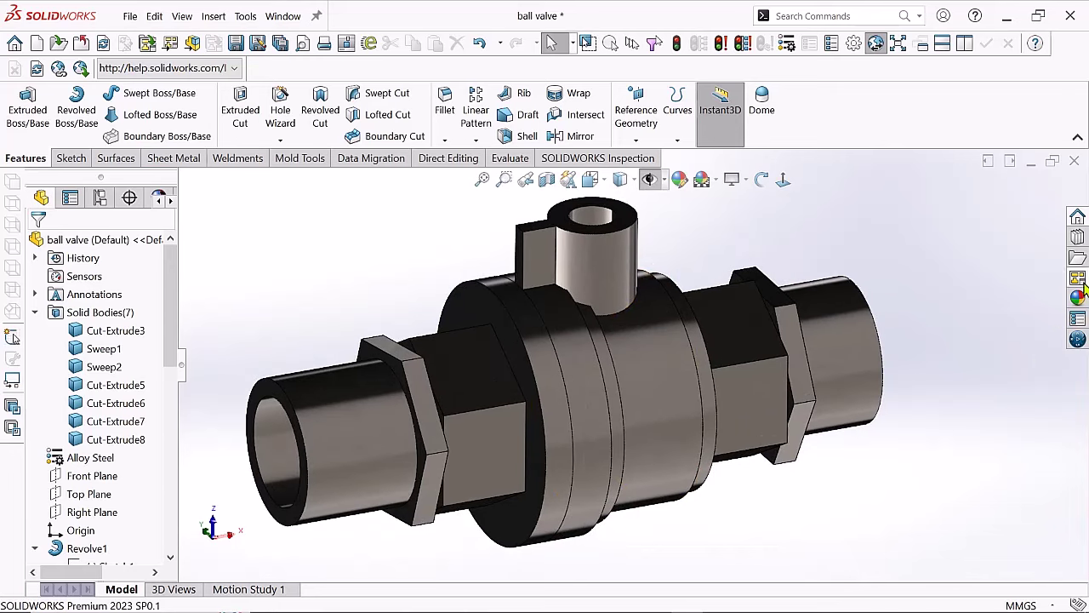
{"action": "left_click", "coordinate": [1079, 297]}
{"action": "left_click", "coordinate": [707, 392]}
{"action": "left_click", "coordinate": [888, 374]}
{"action": "left_click", "coordinate": [953, 389]}
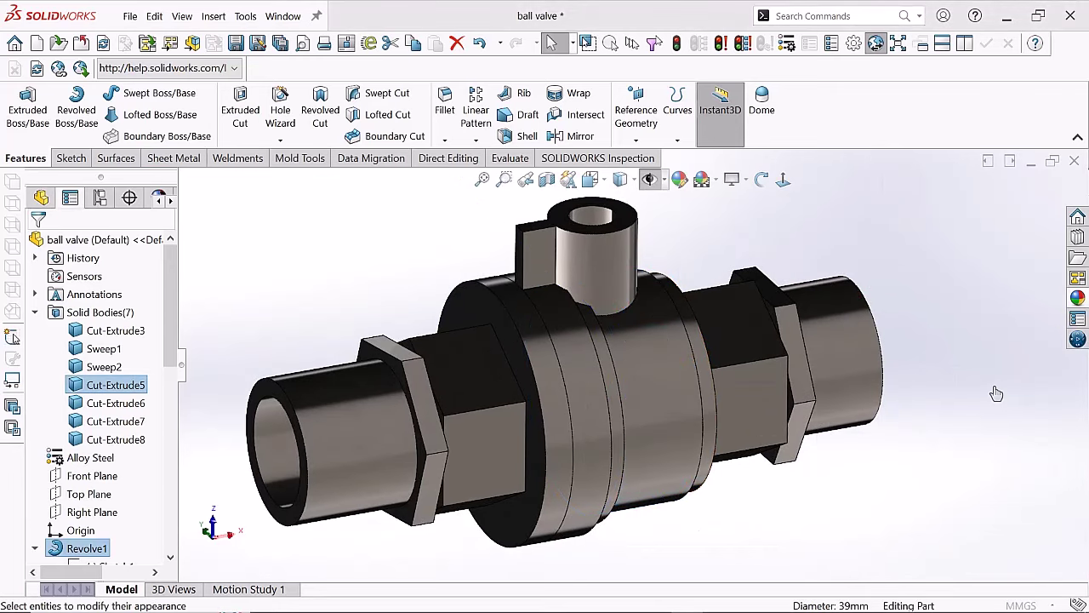
{"action": "left_click_drag", "start_coordinate": [1005, 366], "coordinate": [720, 408]}
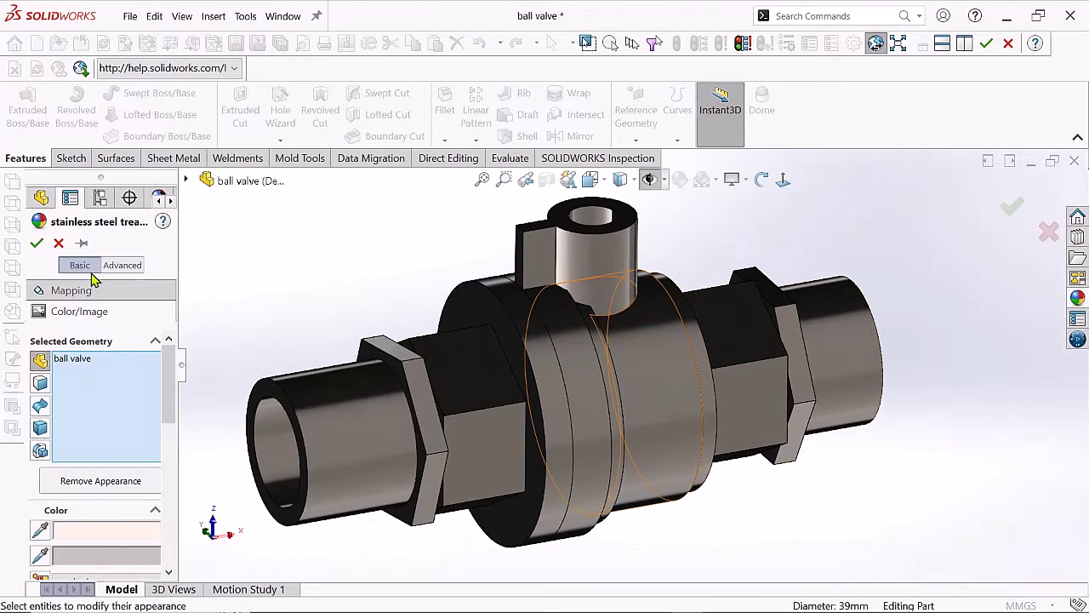
{"action": "left_click", "coordinate": [37, 243]}
- Replace the finish by dragging Polished Steel onto the ball valve
{"action": "left_click", "coordinate": [1078, 296]}
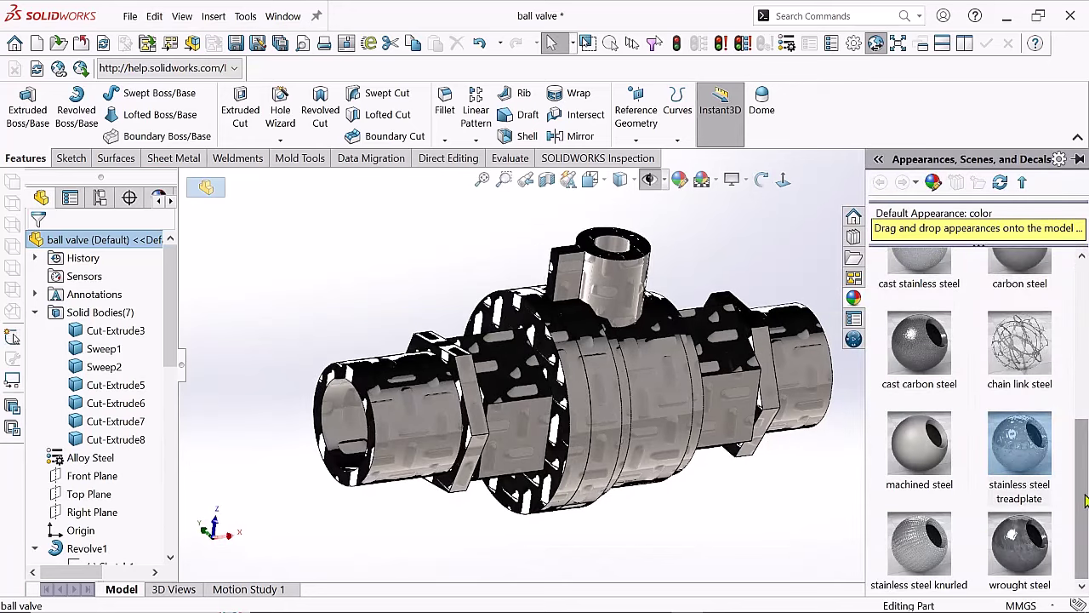
{"action": "left_click_drag", "start_coordinate": [1081, 497], "coordinate": [1086, 345]}
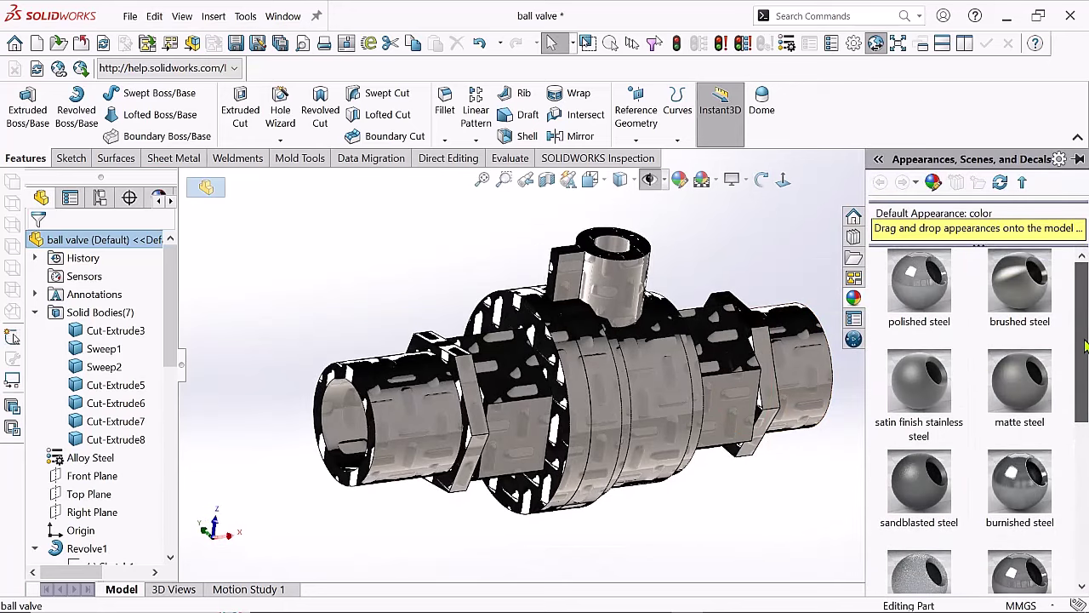
{"action": "scroll", "coordinate": [934, 414], "scroll_direction": "down", "scroll_amount": 3}
{"action": "left_click_drag", "start_coordinate": [934, 414], "coordinate": [758, 430]}
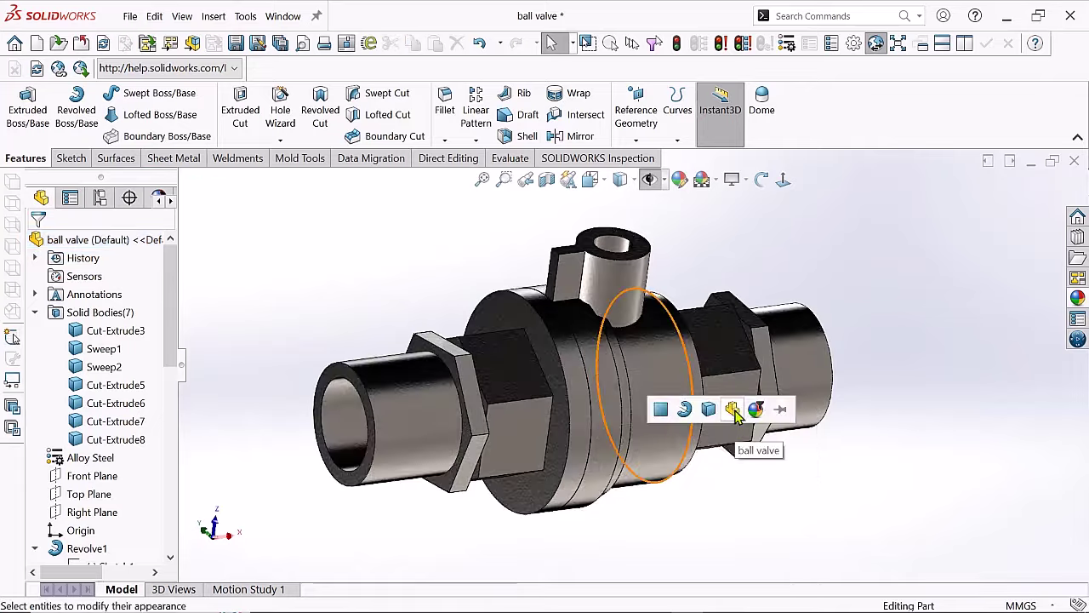
{"action": "middle_click_drag", "start_coordinate": [757, 429], "coordinate": [654, 467]}
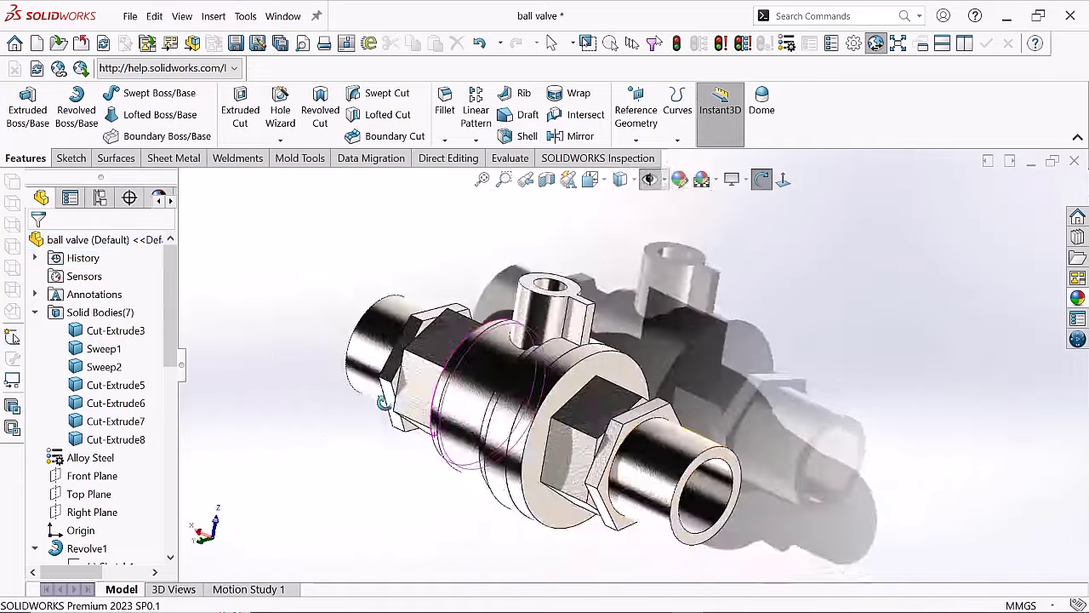